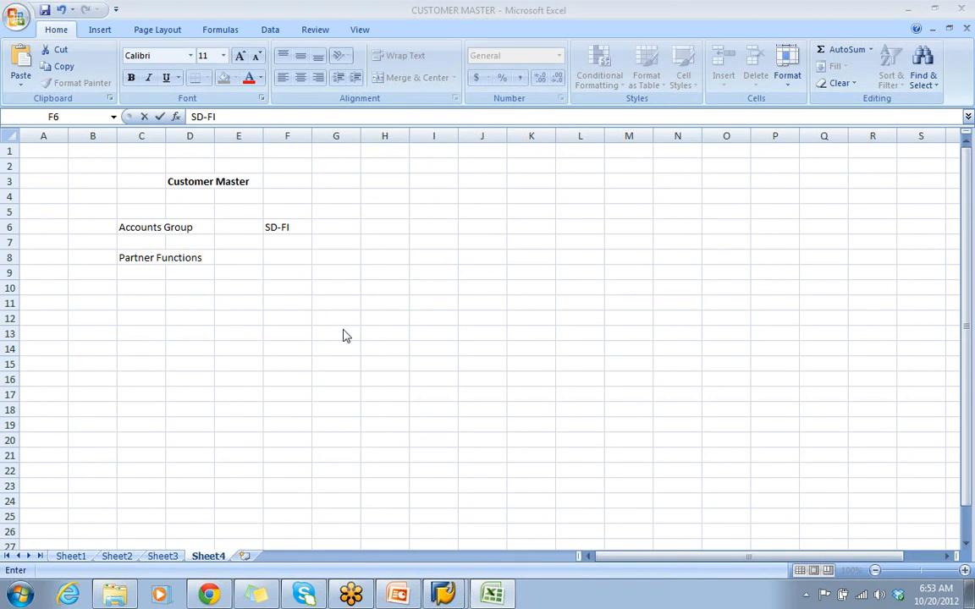
- Switch to the SAP window with the customer change screen and start transaction SPRO instead
{"action": "mouse_move", "coordinate": [446, 601]}
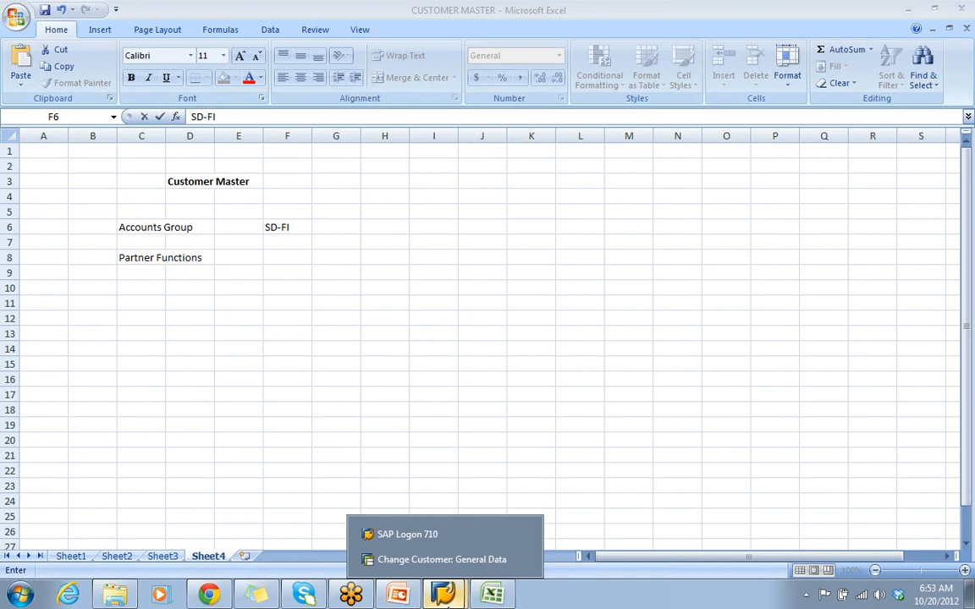
{"action": "left_click", "coordinate": [447, 560]}
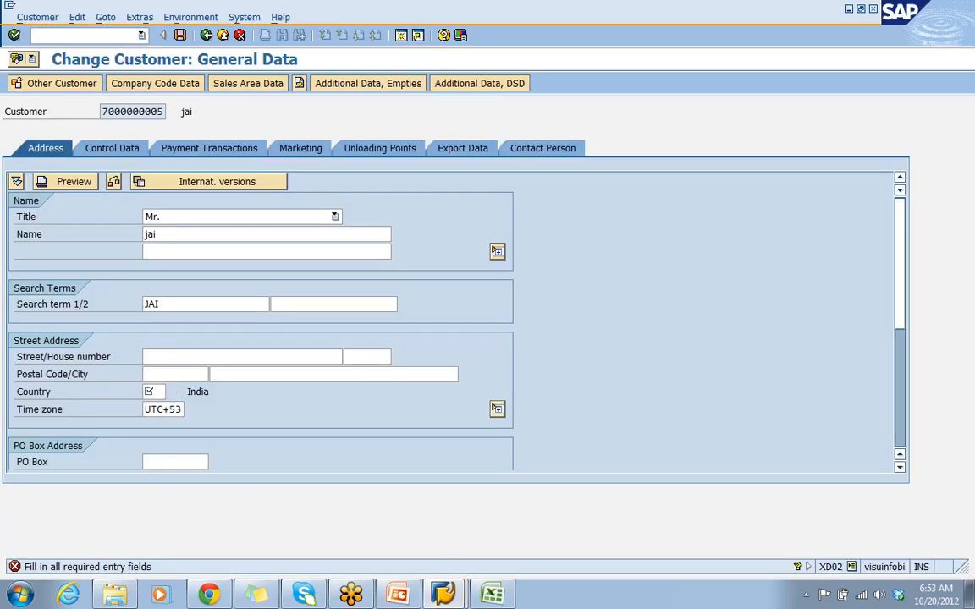
{"action": "type", "text": "/nspro"}
{"action": "key", "text": "Return"}
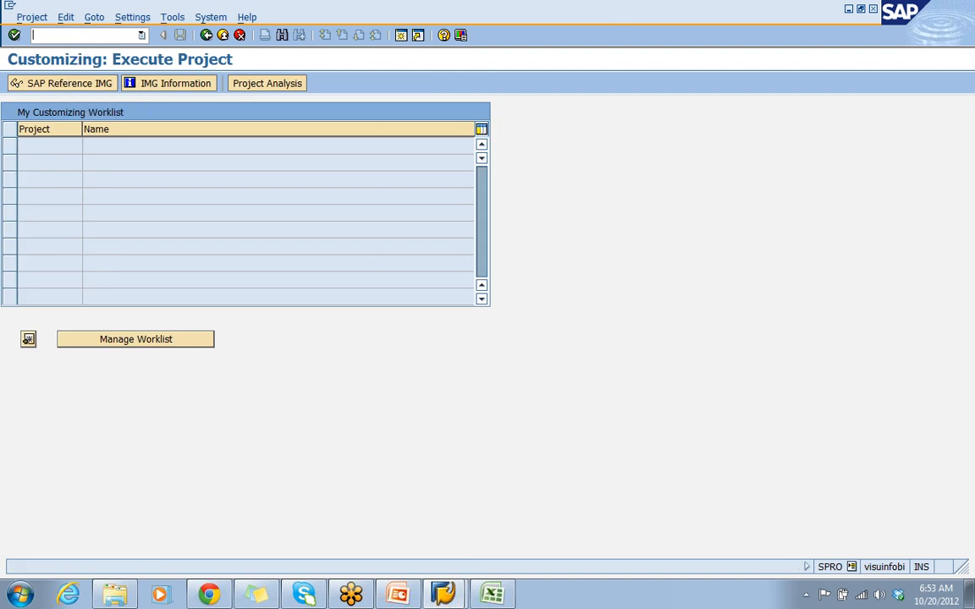
{"action": "type", "text": "/nxd01"}
{"action": "key", "text": "Return"}
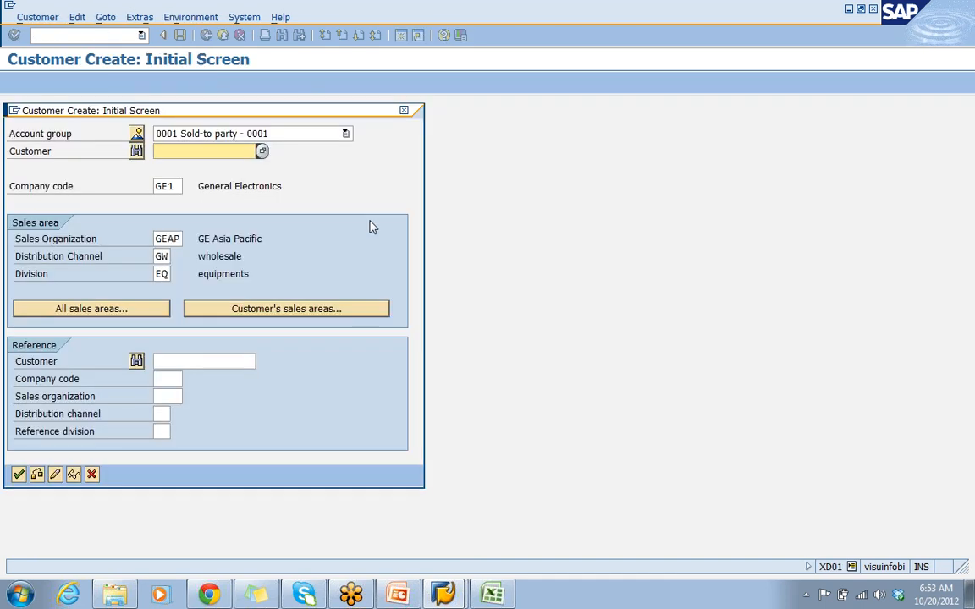
{"action": "type", "text": "7000000005"}
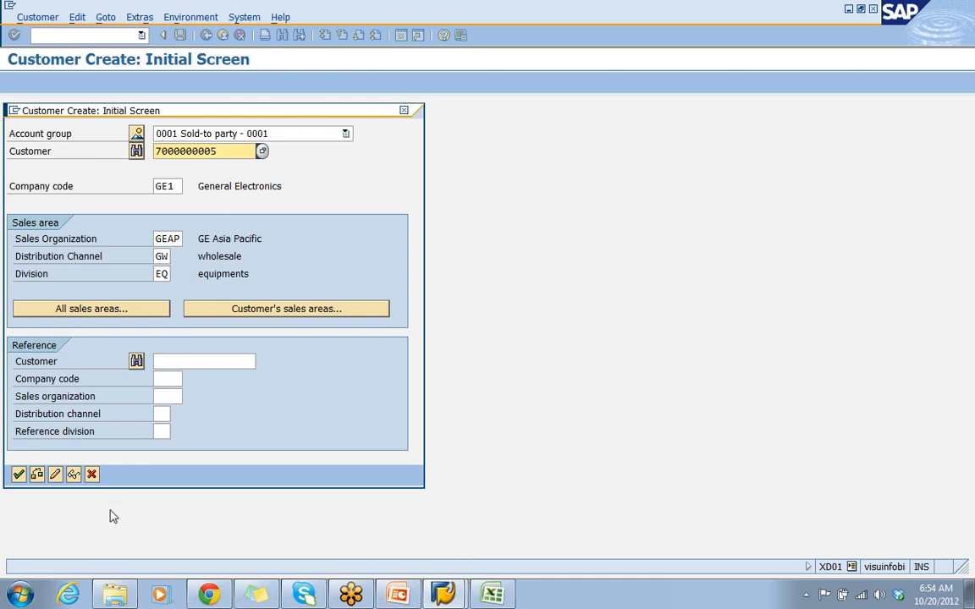
{"action": "left_click", "coordinate": [92, 473]}
- Start transaction XD02, open the preset customer for company code GE1 and sales area GEAP/GW/EQ, and display its sales area data
{"action": "type", "text": "/"}
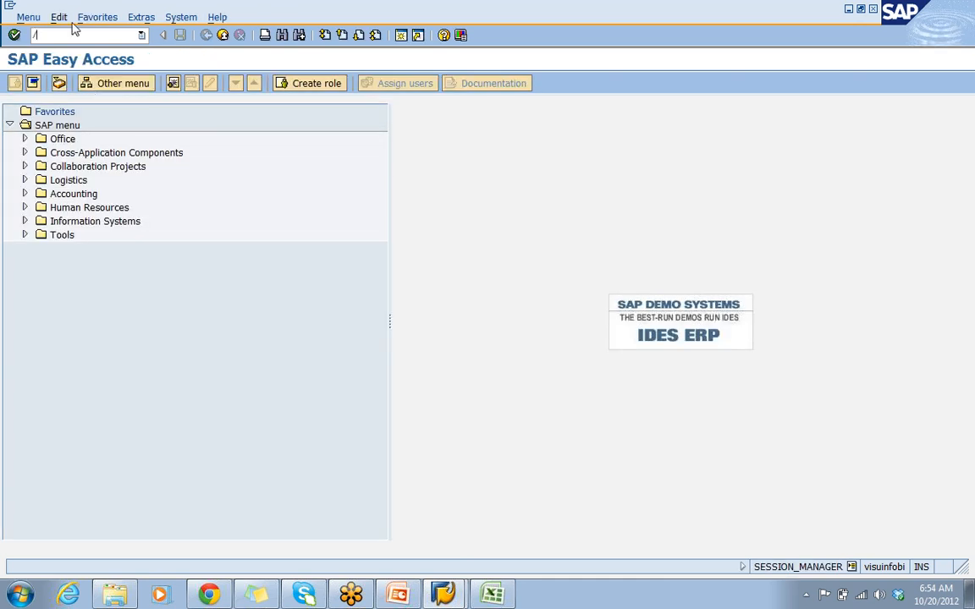
{"action": "type", "text": "nxd02"}
{"action": "key", "text": "Return"}
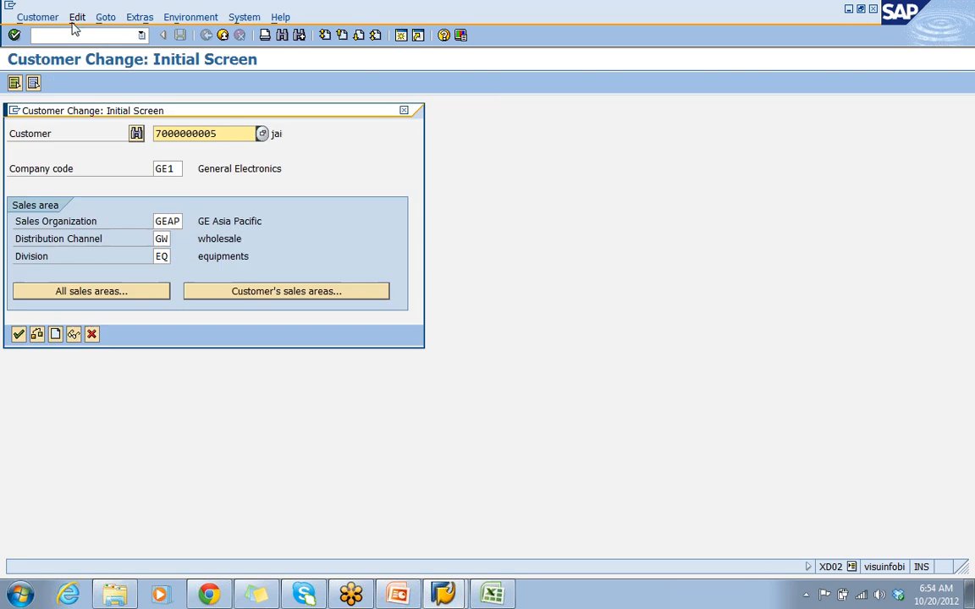
{"action": "key", "text": "Return"}
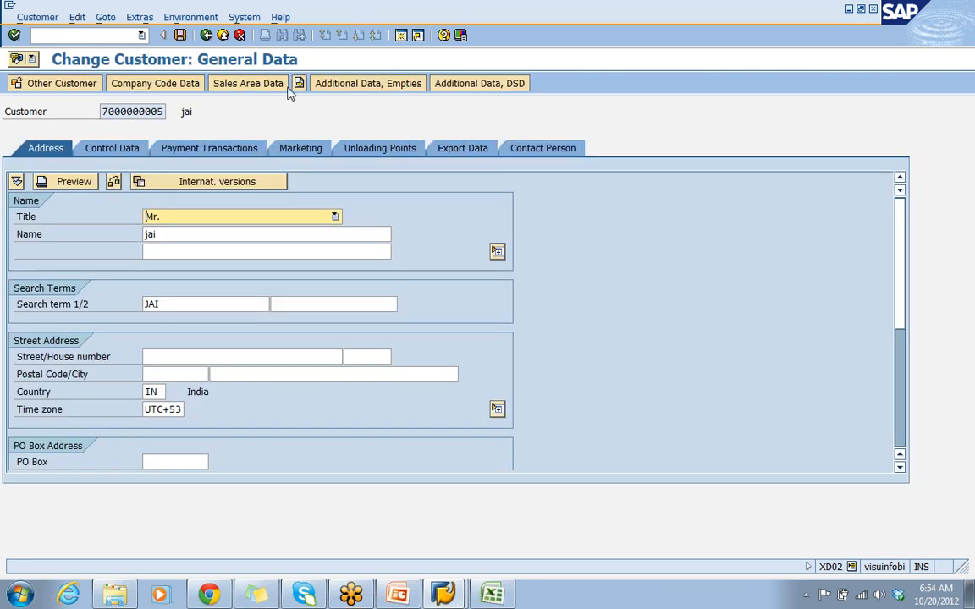
{"action": "left_click", "coordinate": [258, 89]}
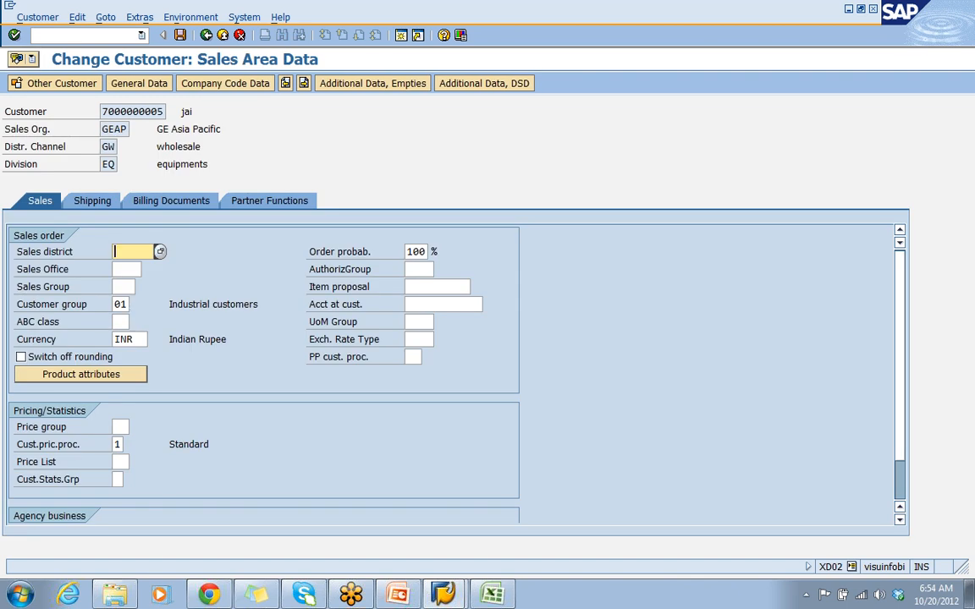
- Clear the customer group in the sales order data and try to confirm and move on to the shipping data
{"action": "left_click", "coordinate": [125, 305]}
{"action": "key", "text": "BackSpace"}
{"action": "key", "text": "BackSpace"}
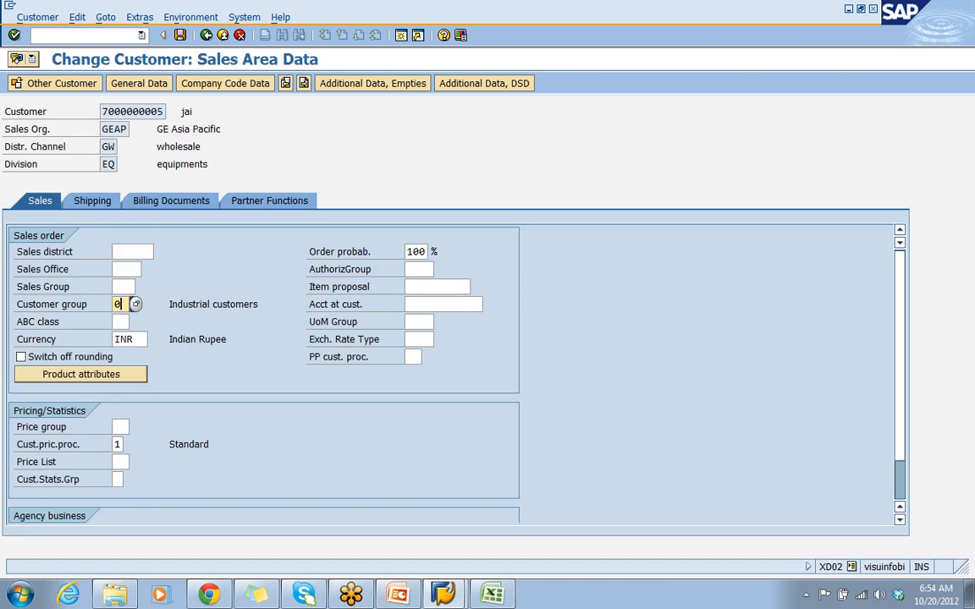
{"action": "key", "text": "Return"}
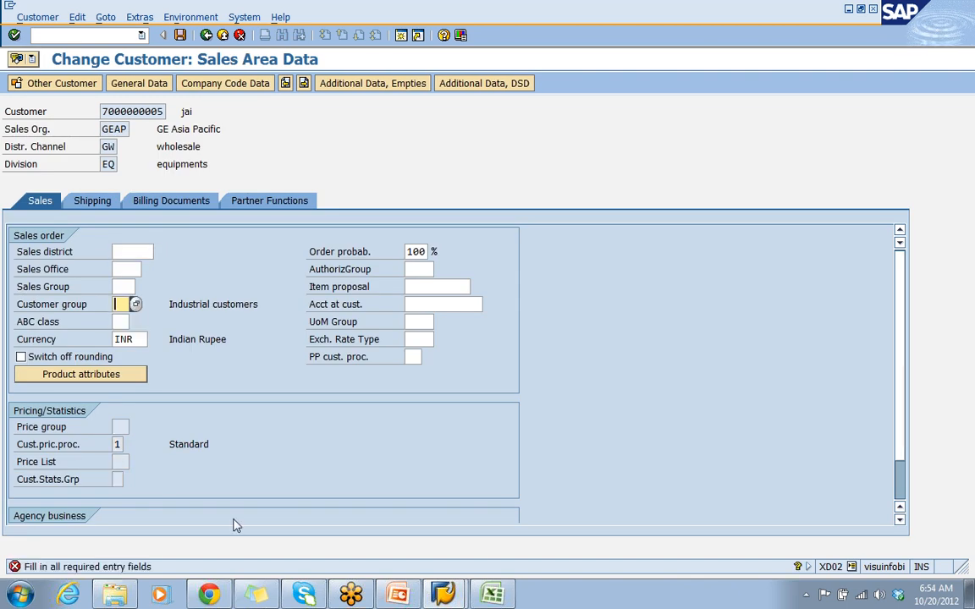
{"action": "left_click", "coordinate": [88, 202]}
{"action": "left_click", "coordinate": [126, 289]}
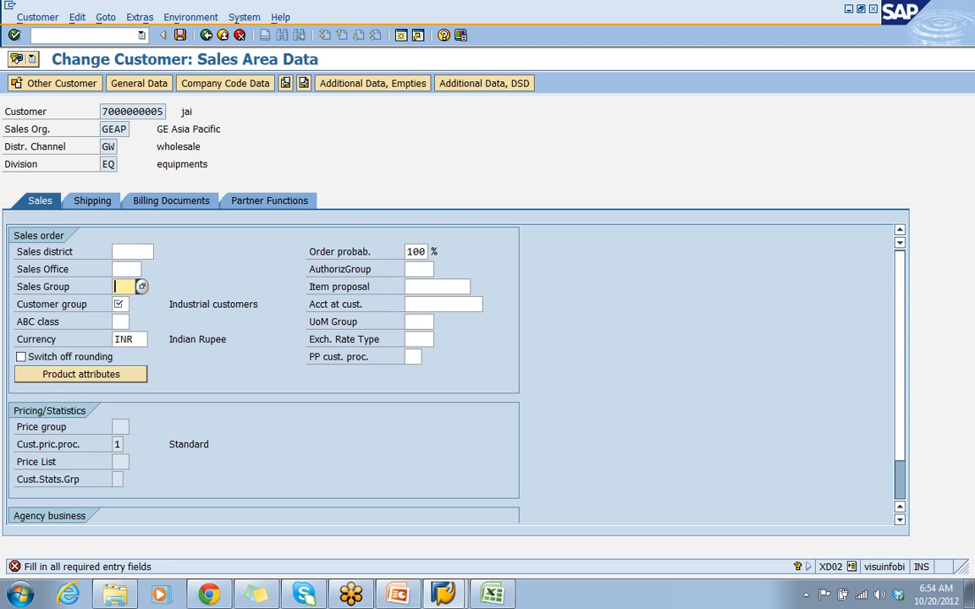
{"action": "left_click", "coordinate": [117, 444]}
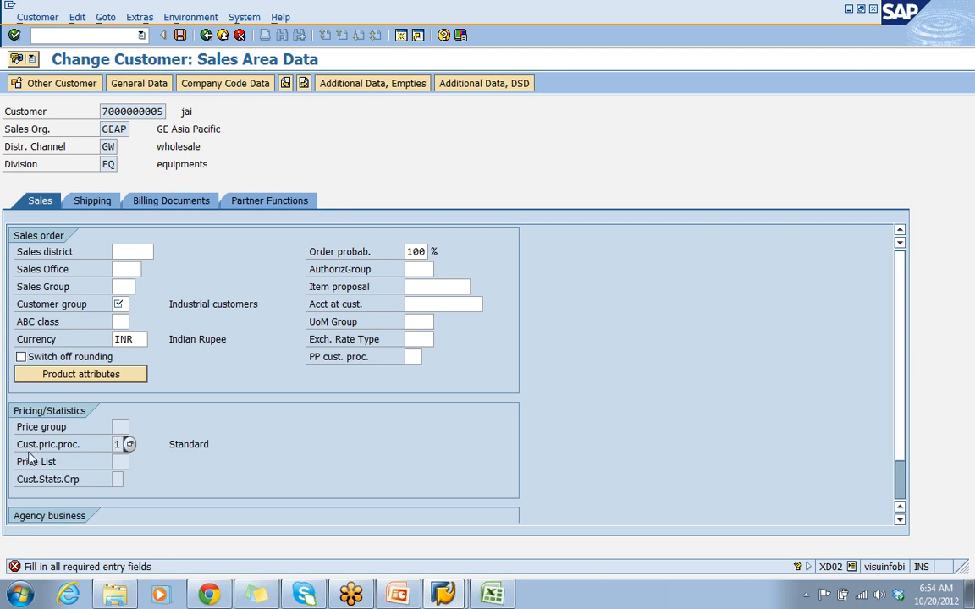
{"action": "left_click", "coordinate": [119, 305]}
{"action": "left_click", "coordinate": [123, 287]}
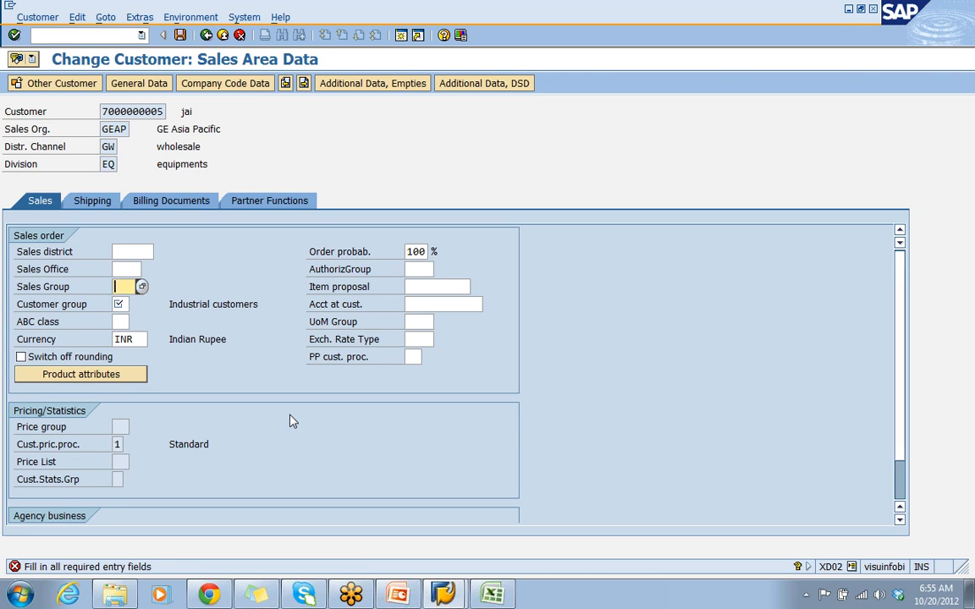
{"action": "left_click", "coordinate": [444, 594]}
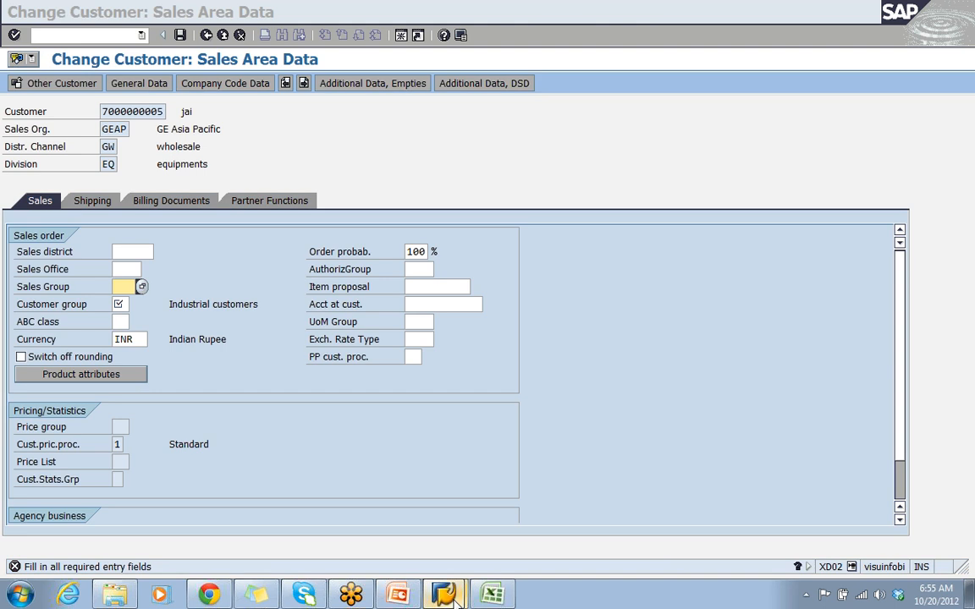
{"action": "left_click", "coordinate": [443, 559]}
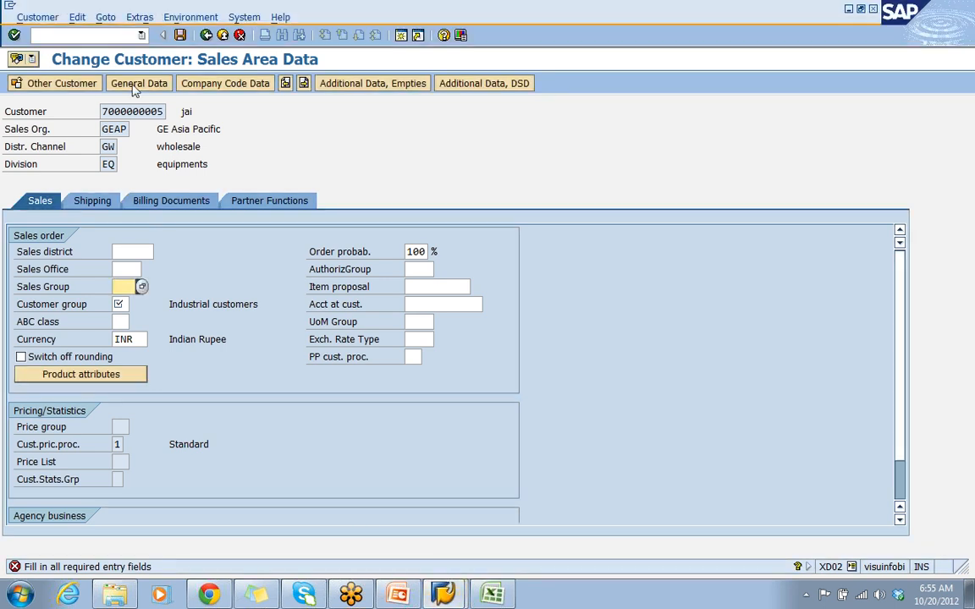
- Cancel the customer change without saving and leave the transaction for the SAP Easy Access screen
{"action": "key", "text": "Return"}
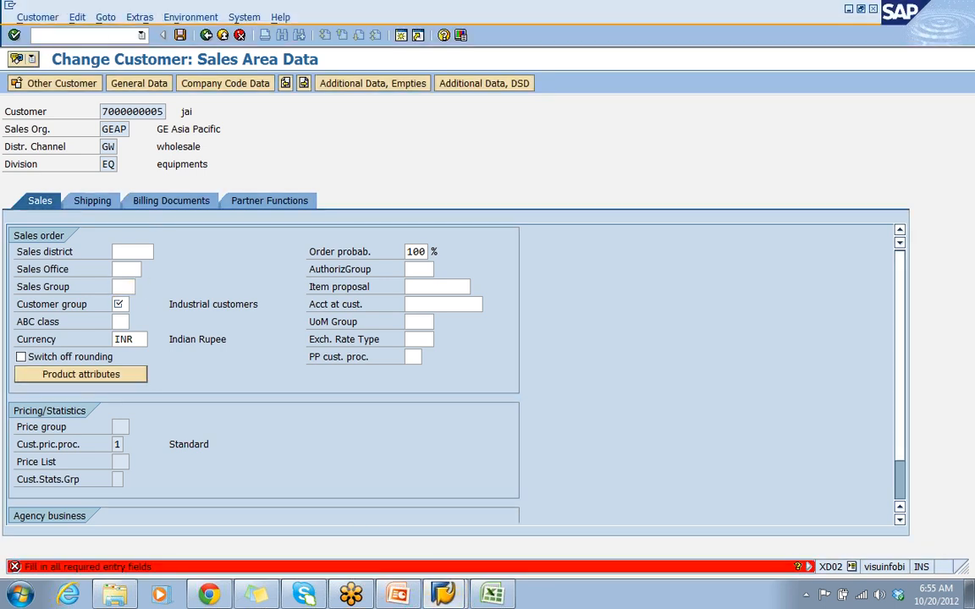
{"action": "left_click", "coordinate": [239, 36]}
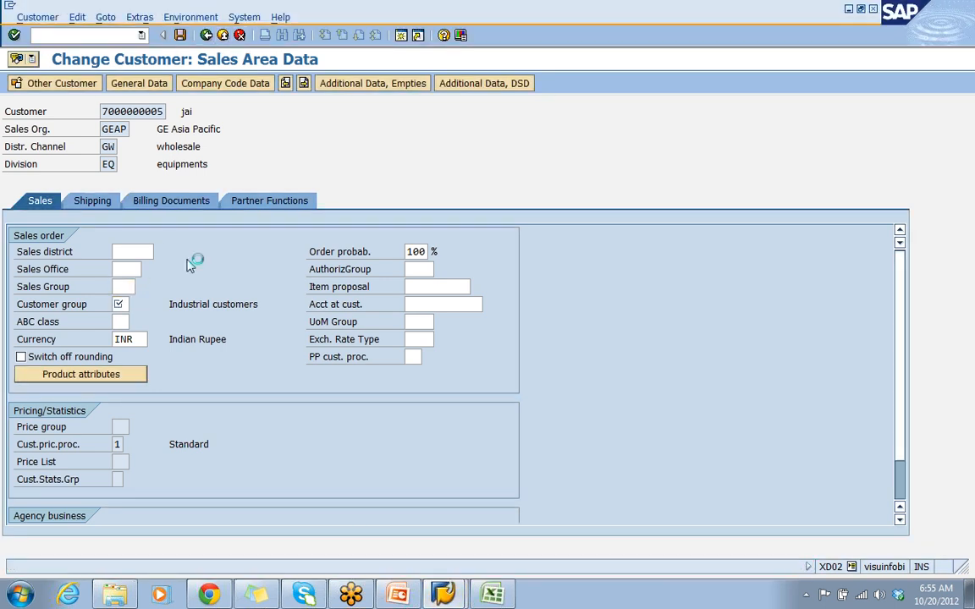
{"action": "left_click", "coordinate": [269, 312]}
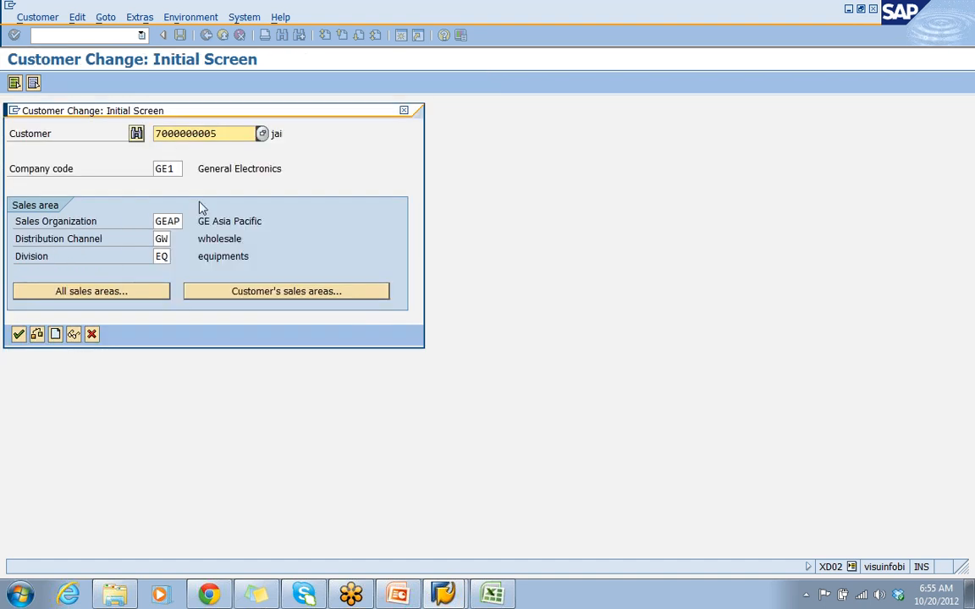
{"action": "left_click", "coordinate": [93, 333]}
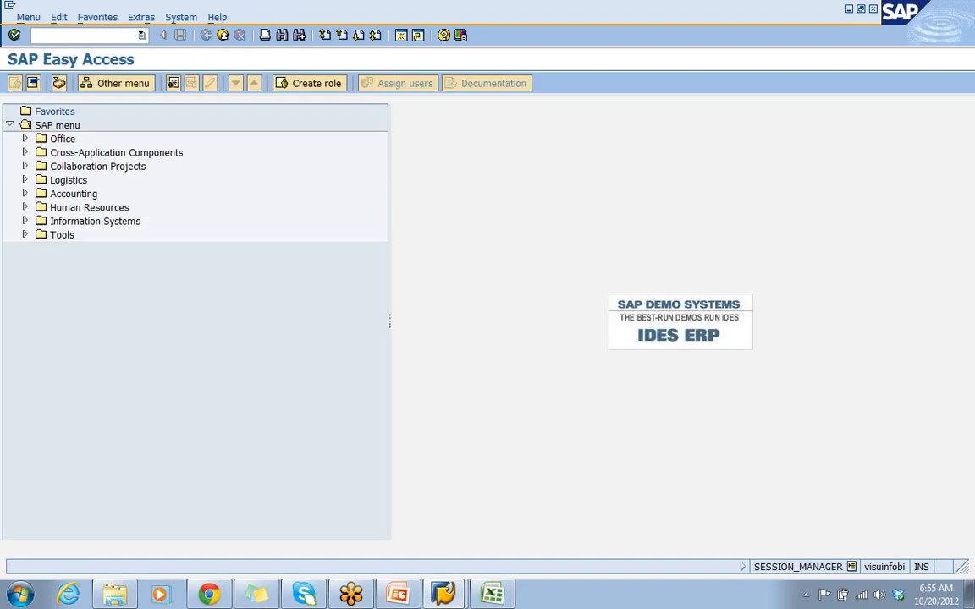
- Start transaction SPRO and display the SAP Reference IMG
{"action": "type", "text": "spro"}
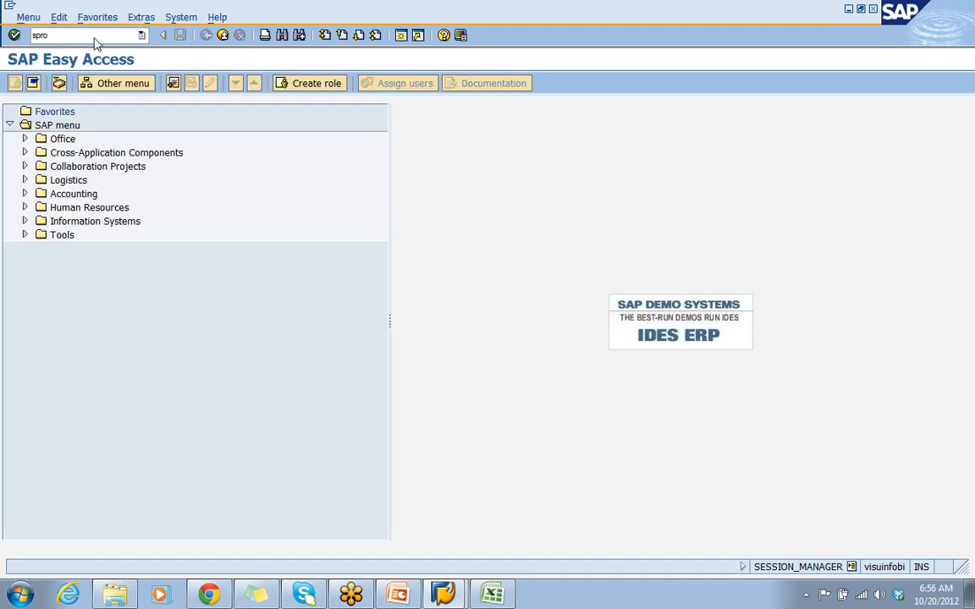
{"action": "key", "text": "Return"}
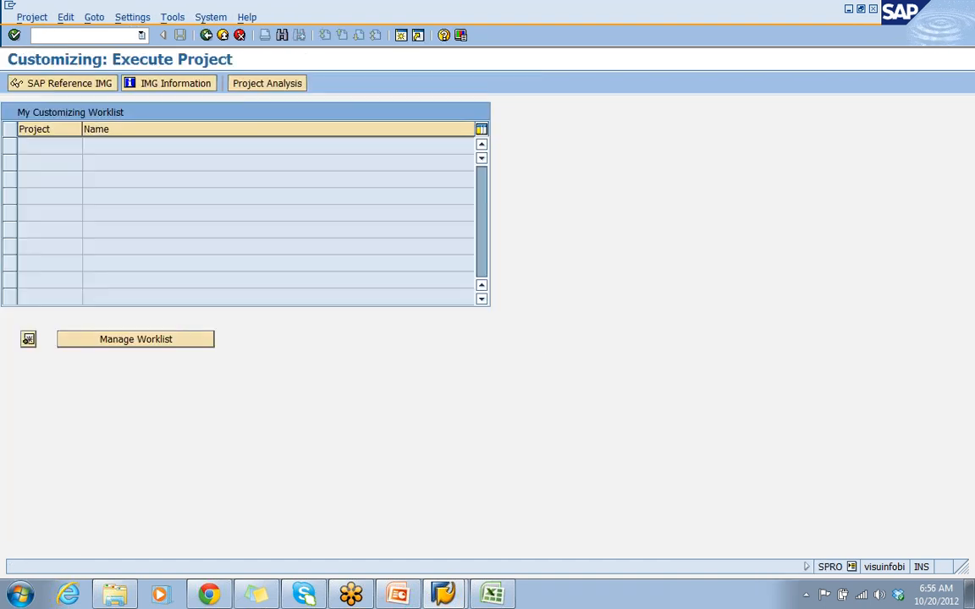
{"action": "left_click", "coordinate": [76, 85]}
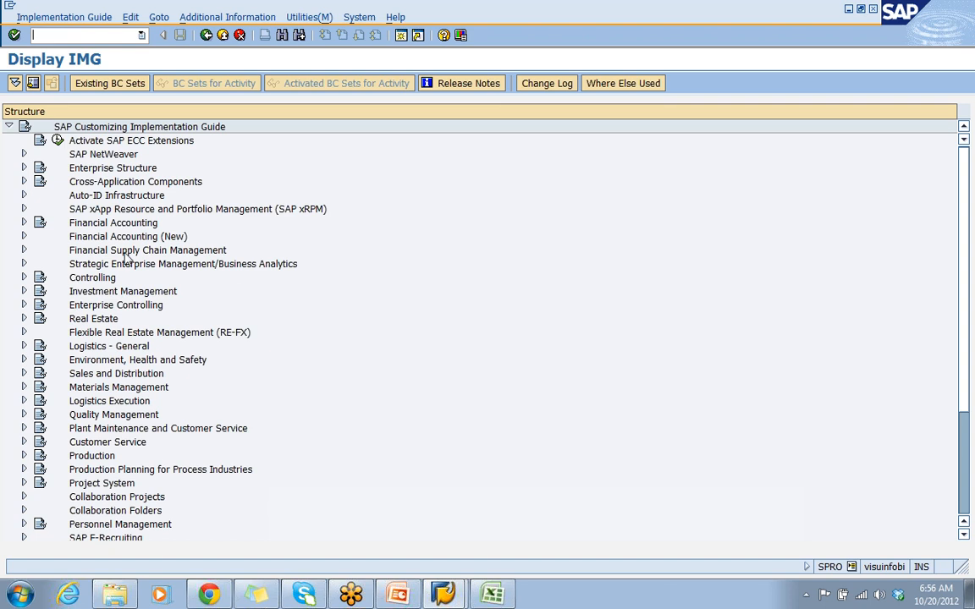
- Under Financial Accounting (New), find the preparations for creating customer master data and execute Define Account Groups with Screen Layout (Customers)
{"action": "left_click", "coordinate": [24, 237]}
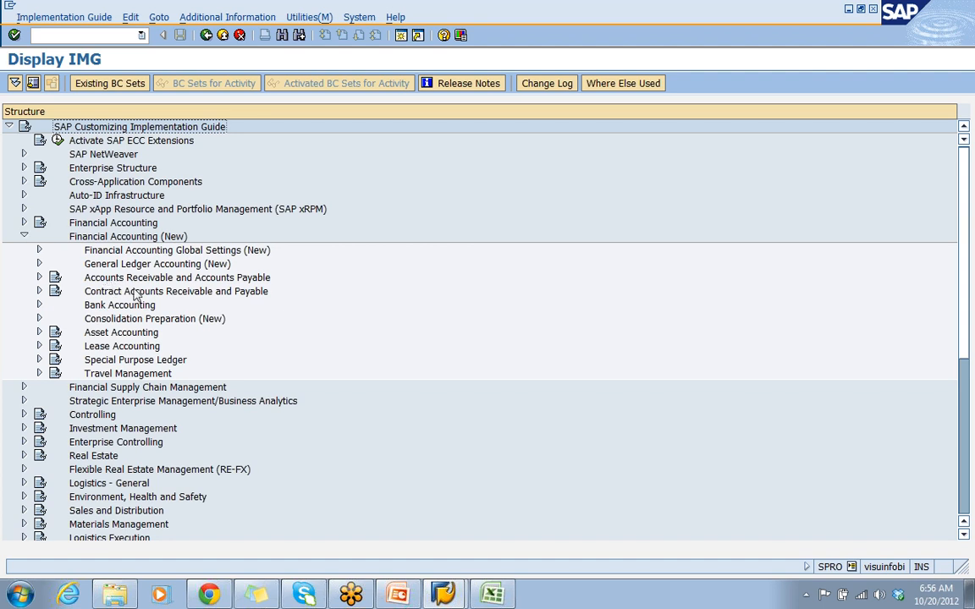
{"action": "left_click", "coordinate": [39, 277]}
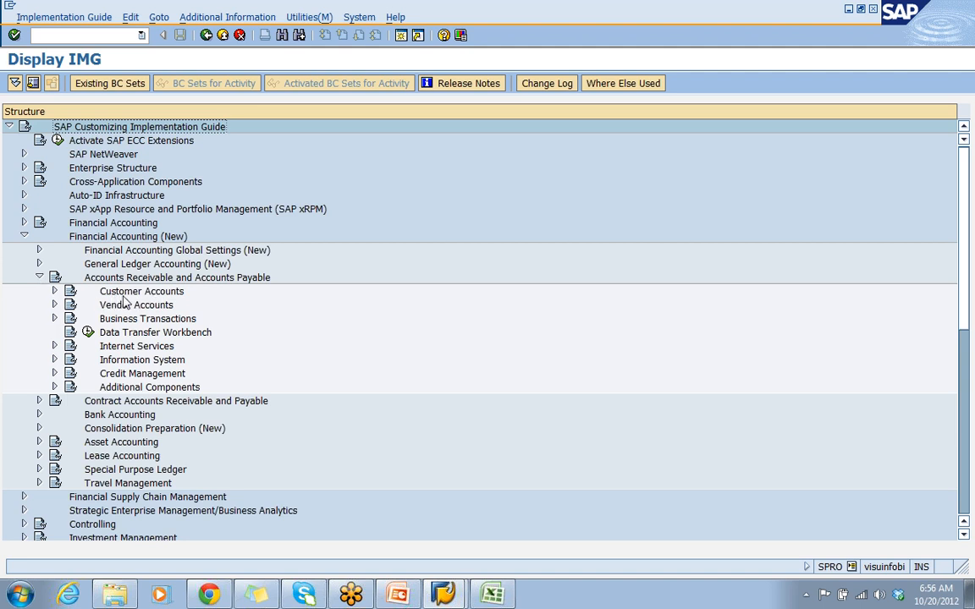
{"action": "left_click", "coordinate": [54, 291]}
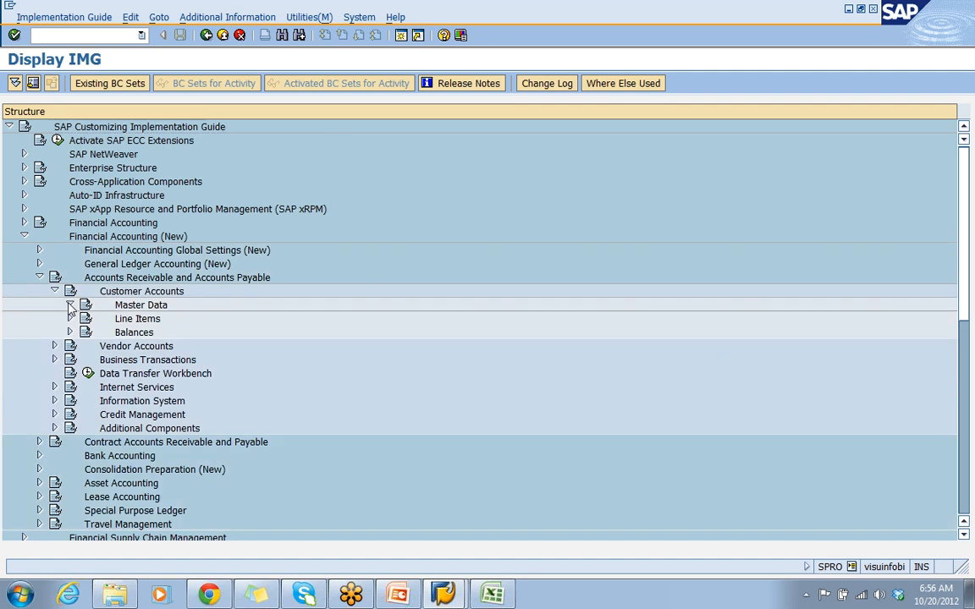
{"action": "left_click", "coordinate": [71, 305]}
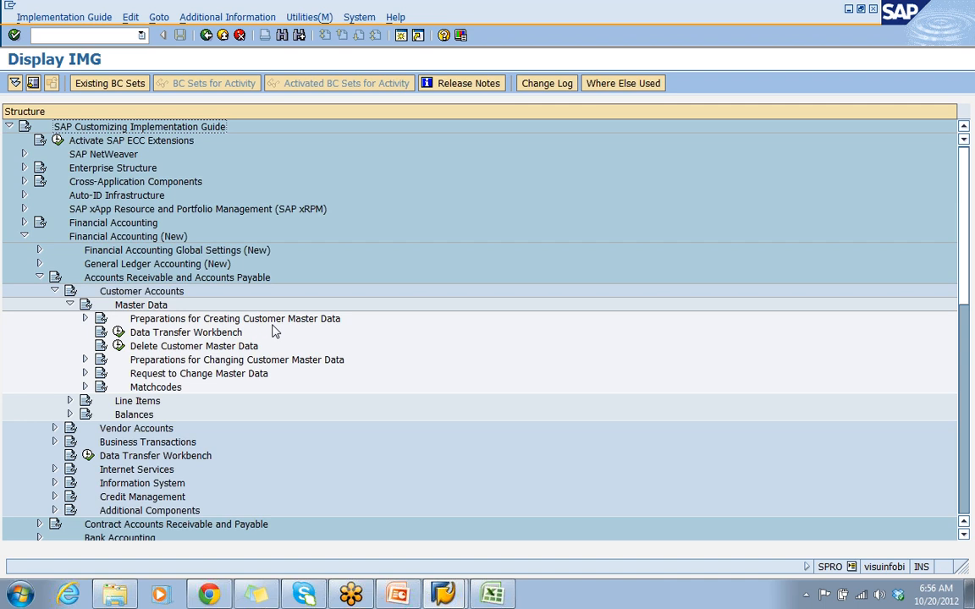
{"action": "left_click", "coordinate": [85, 320]}
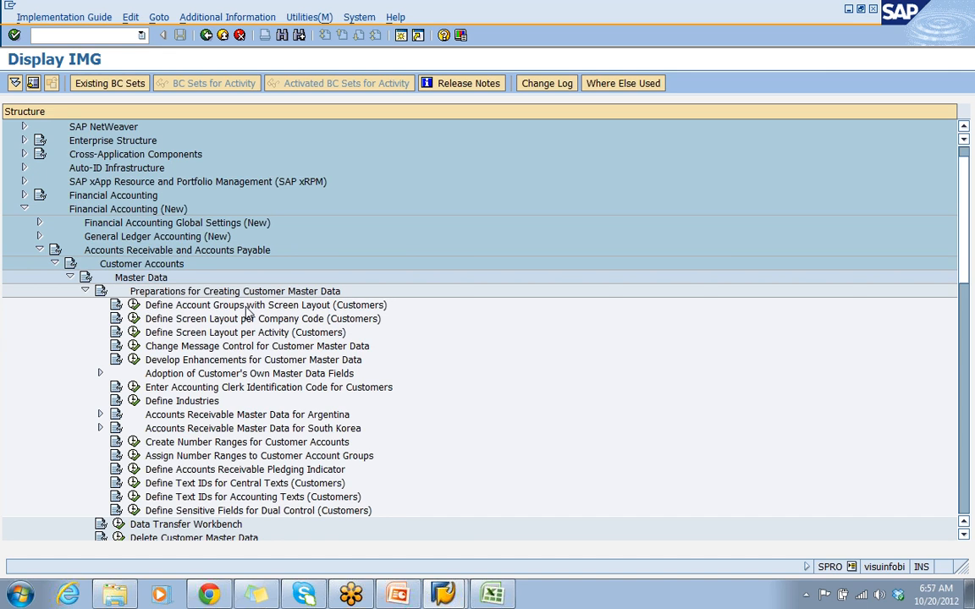
{"action": "left_click", "coordinate": [134, 306]}
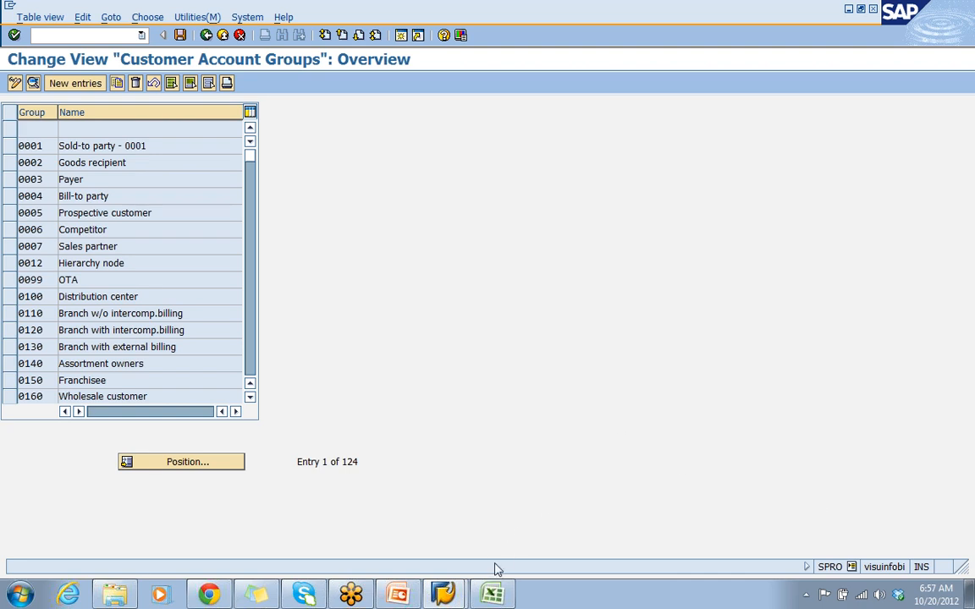
- Look up the account groups Tcode in Sheet1 of the Excel workbook CUSTOMER MASTER, and start transaction OBD2 in SAP
{"action": "left_click", "coordinate": [492, 594]}
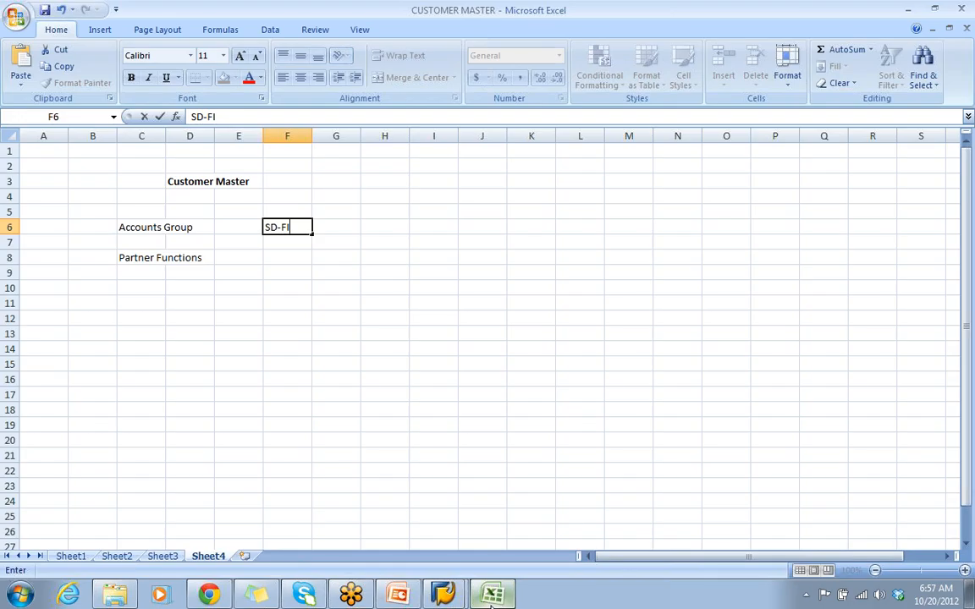
{"action": "left_click", "coordinate": [71, 556]}
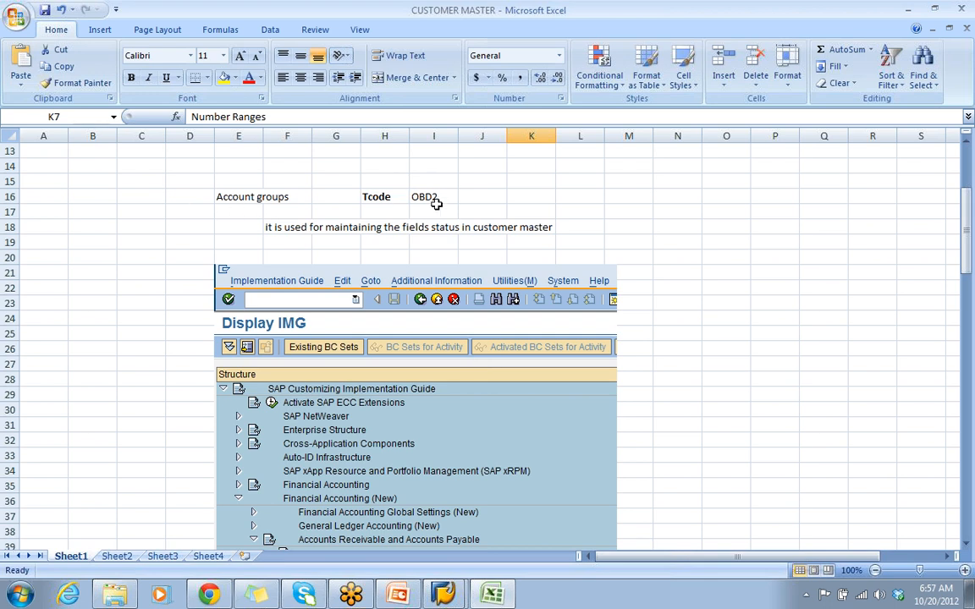
{"action": "key", "text": "alt+Tab"}
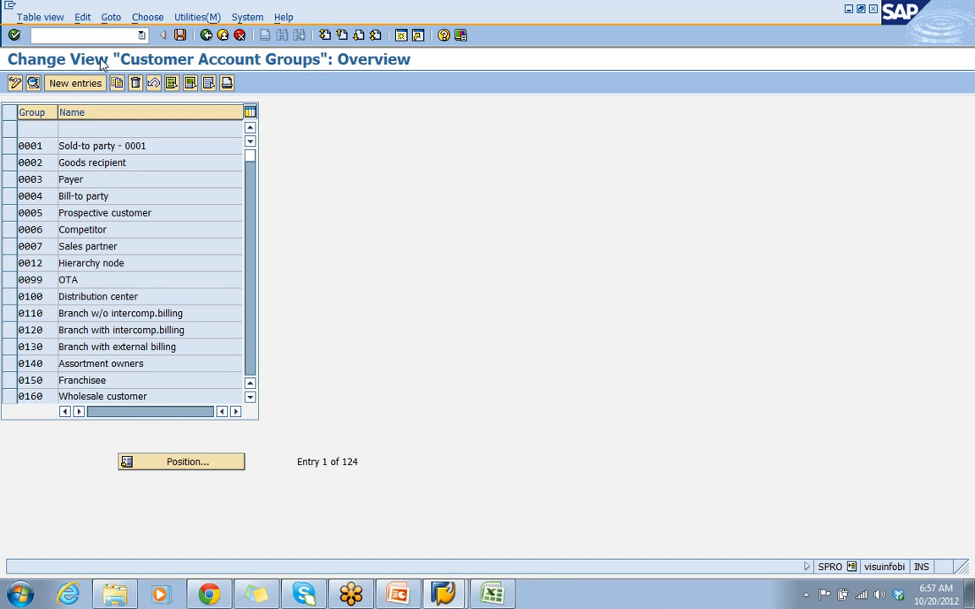
{"action": "left_click", "coordinate": [91, 30]}
{"action": "key", "text": "Return"}
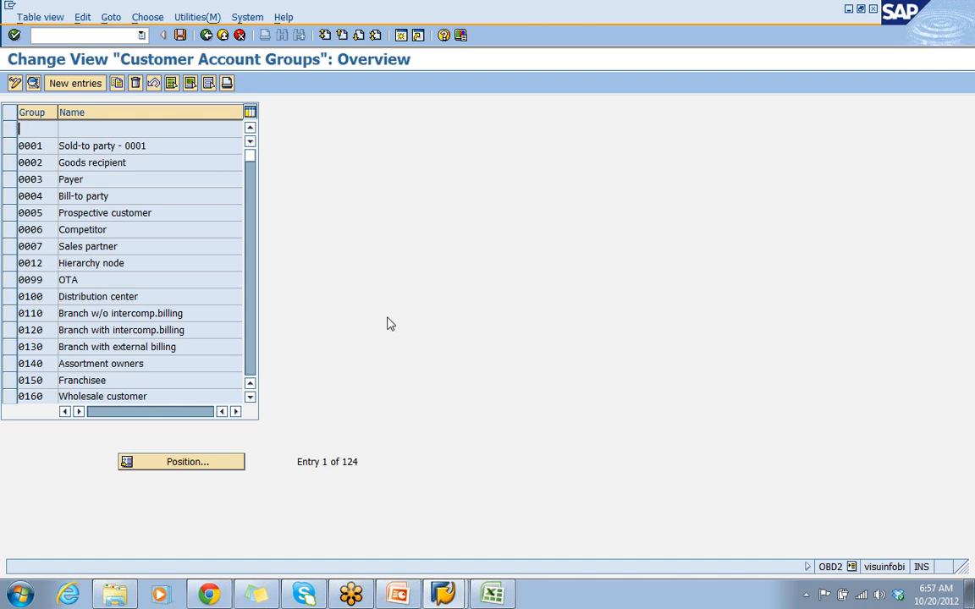
- Add a new customer account group entry hul with the name hindustan lever
{"action": "left_click", "coordinate": [85, 89]}
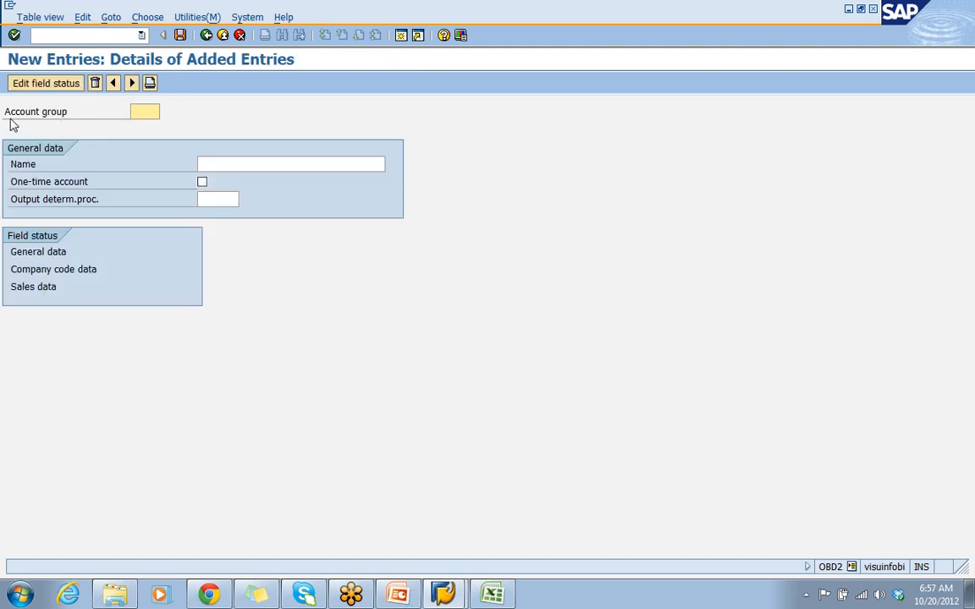
{"action": "type", "text": "hul"}
{"action": "left_click", "coordinate": [202, 164]}
{"action": "type", "text": "hi"}
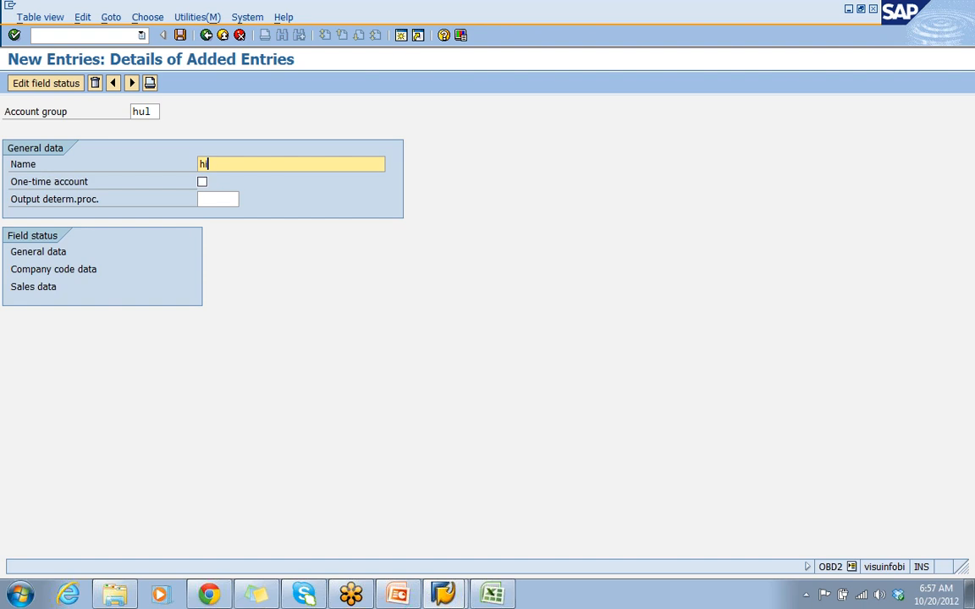
{"action": "type", "text": "ndustan lever"}
- Switch to the CUSTOMER MASTER workbook in Excel and enter "company code data" in cell H11 of Sheet4
{"action": "left_click", "coordinate": [494, 596]}
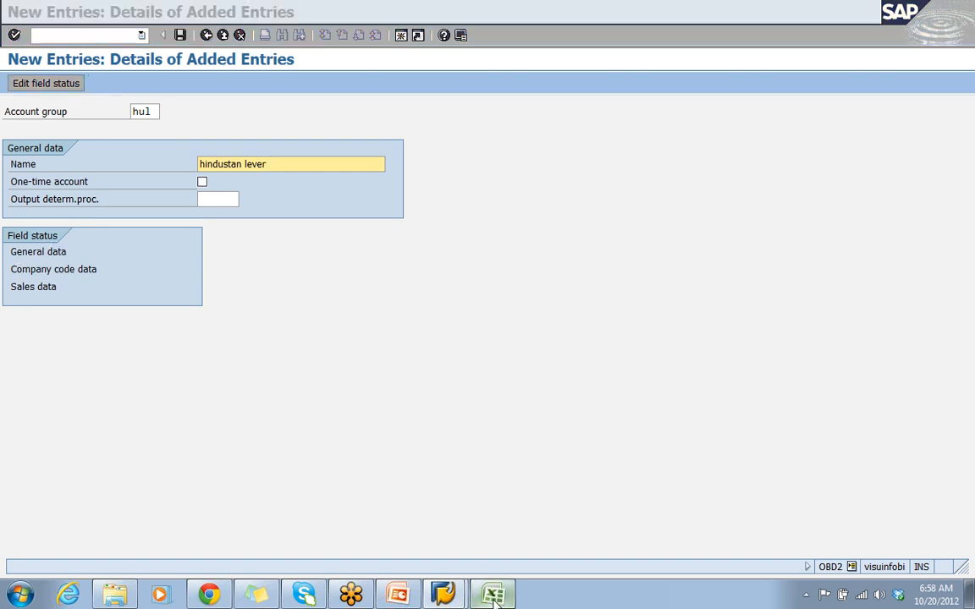
{"action": "left_click", "coordinate": [209, 557]}
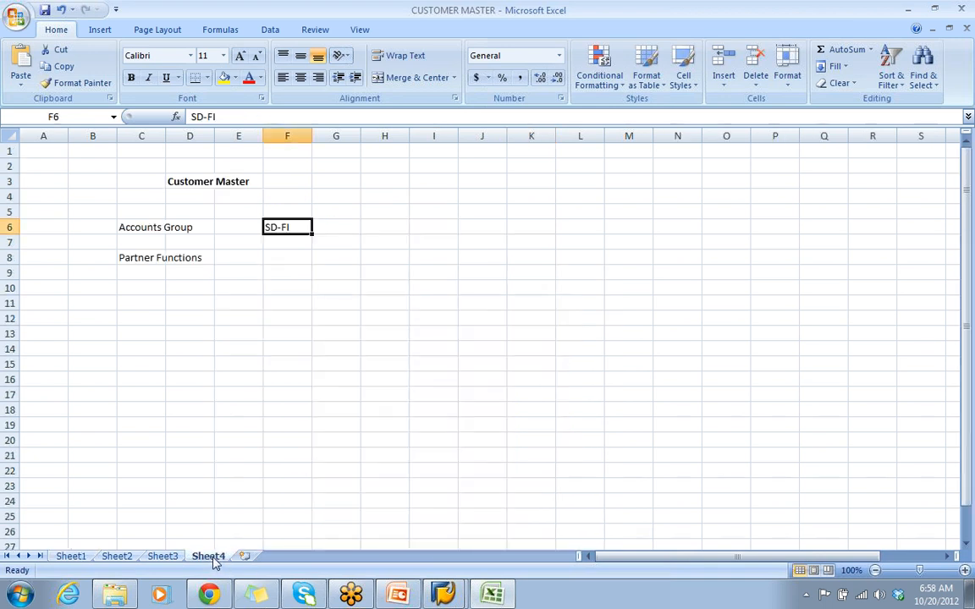
{"action": "left_click", "coordinate": [487, 315]}
{"action": "left_click", "coordinate": [392, 298]}
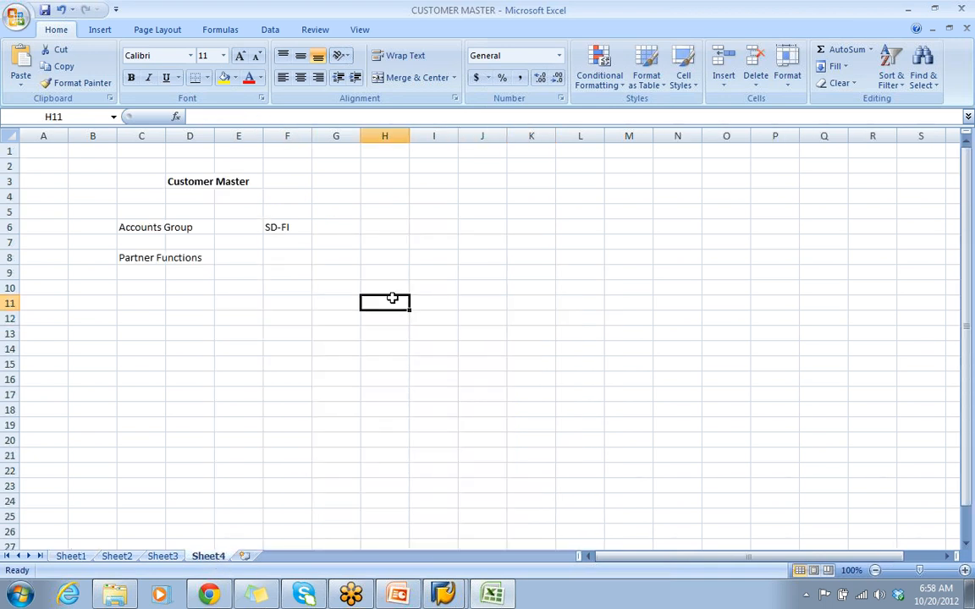
{"action": "type", "text": "c"}
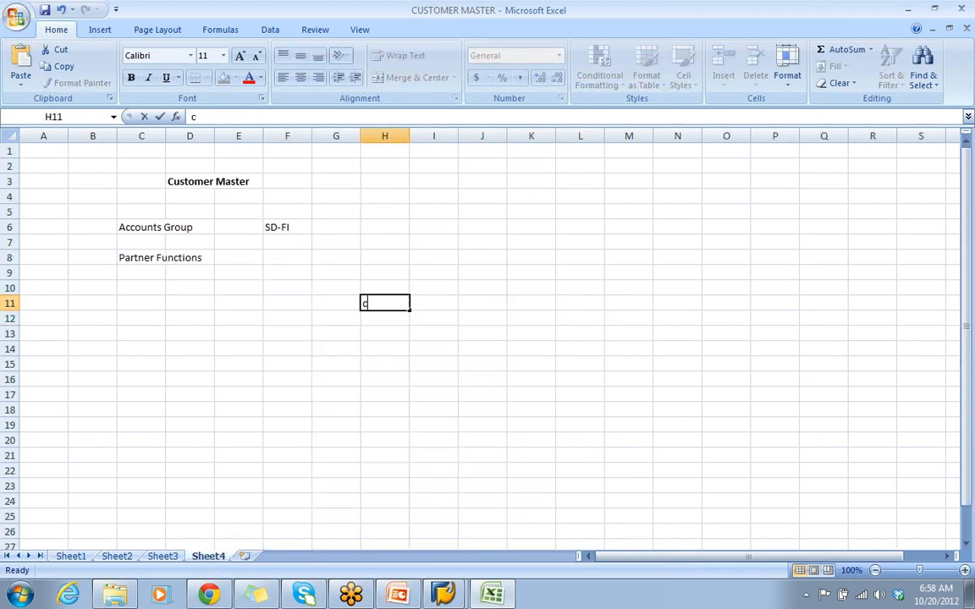
{"action": "type", "text": "ompany code data"}
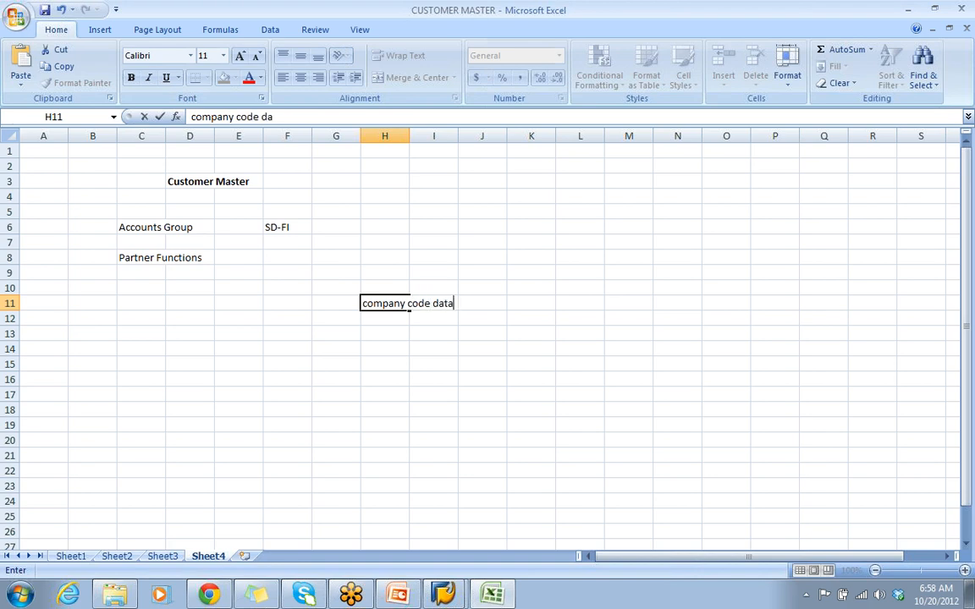
{"action": "key", "text": "Return"}
{"action": "key", "text": "Return"}
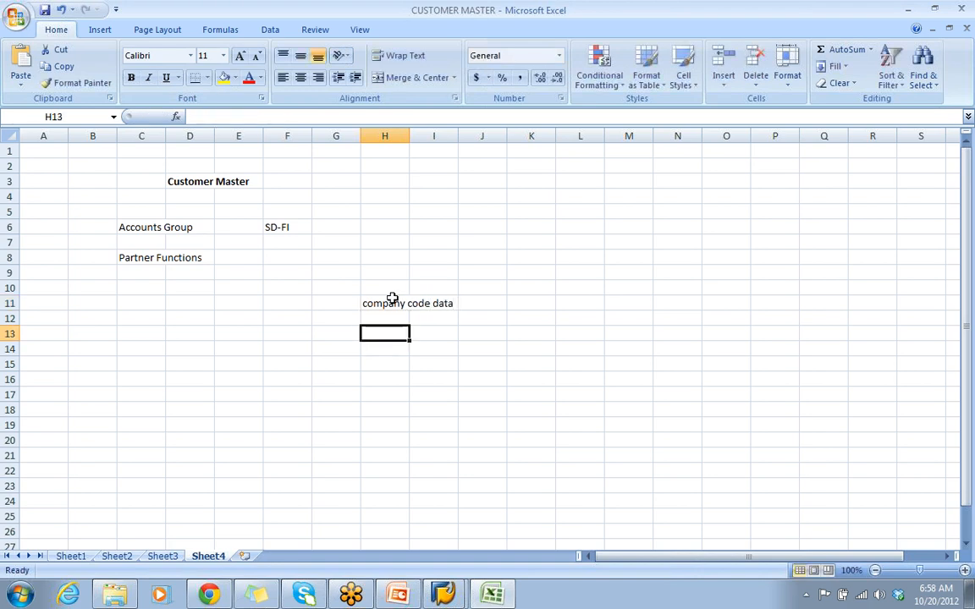
- Enter "general data" in cell H9 and "sales area data" in cell H13
{"action": "left_click", "coordinate": [392, 269]}
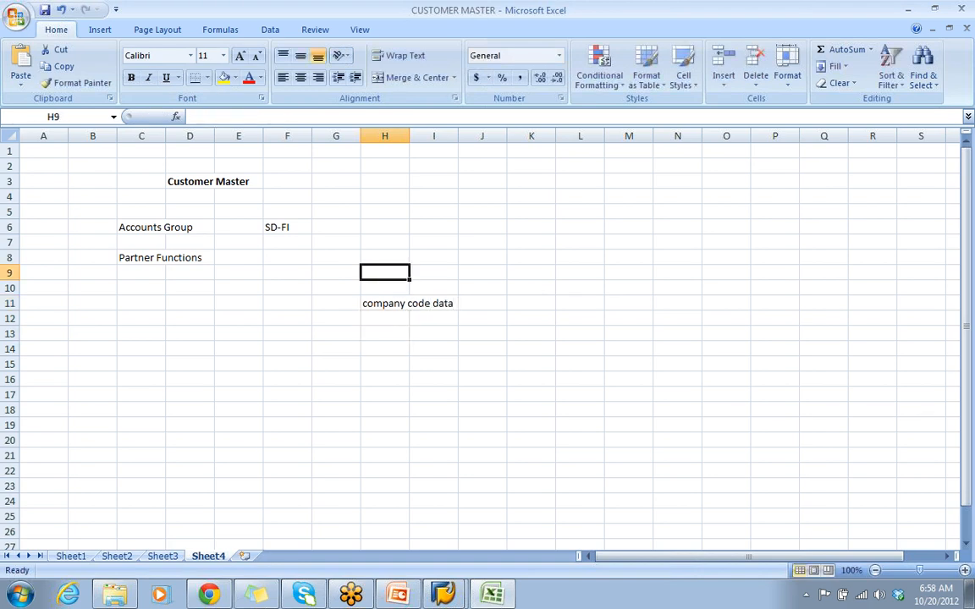
{"action": "type", "text": "general"}
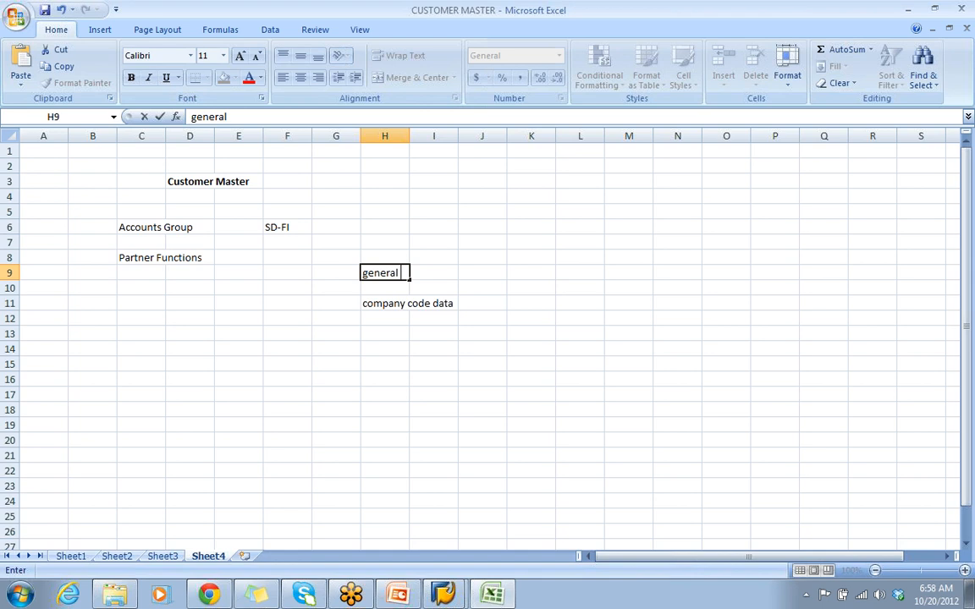
{"action": "type", "text": " data"}
{"action": "key", "text": "Return"}
{"action": "key", "text": "Return"}
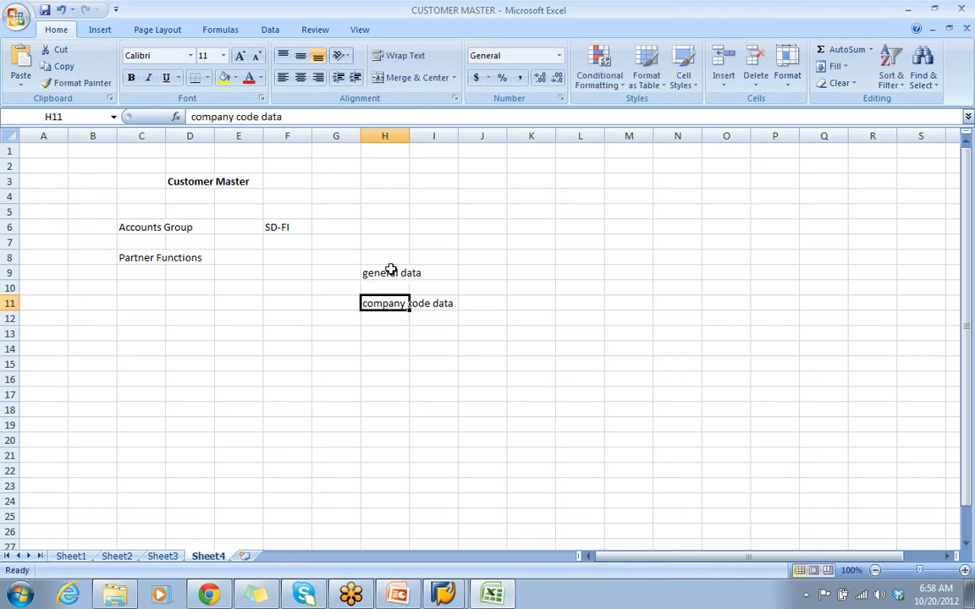
{"action": "key", "text": "Return"}
{"action": "key", "text": "Return"}
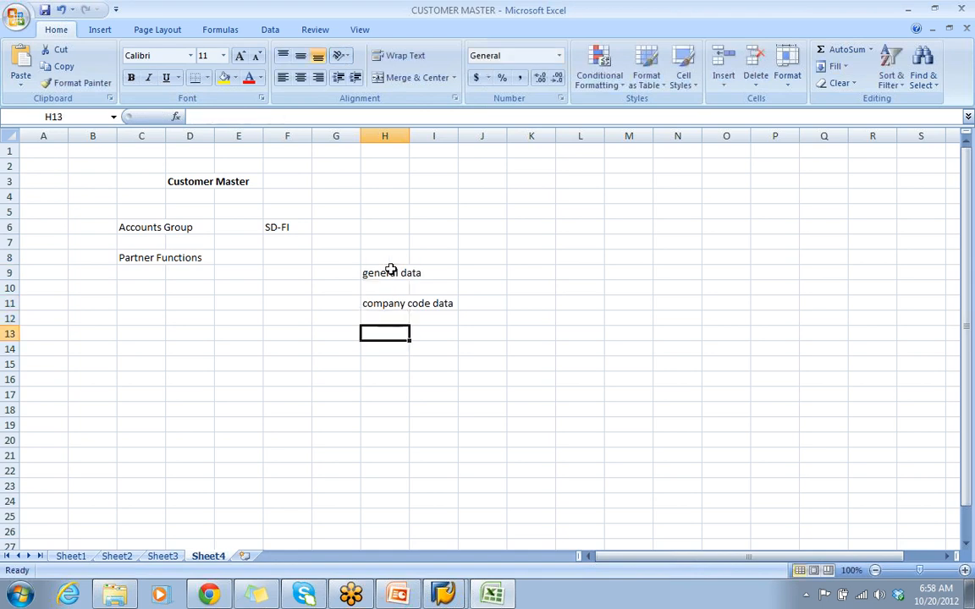
{"action": "type", "text": "sales are"}
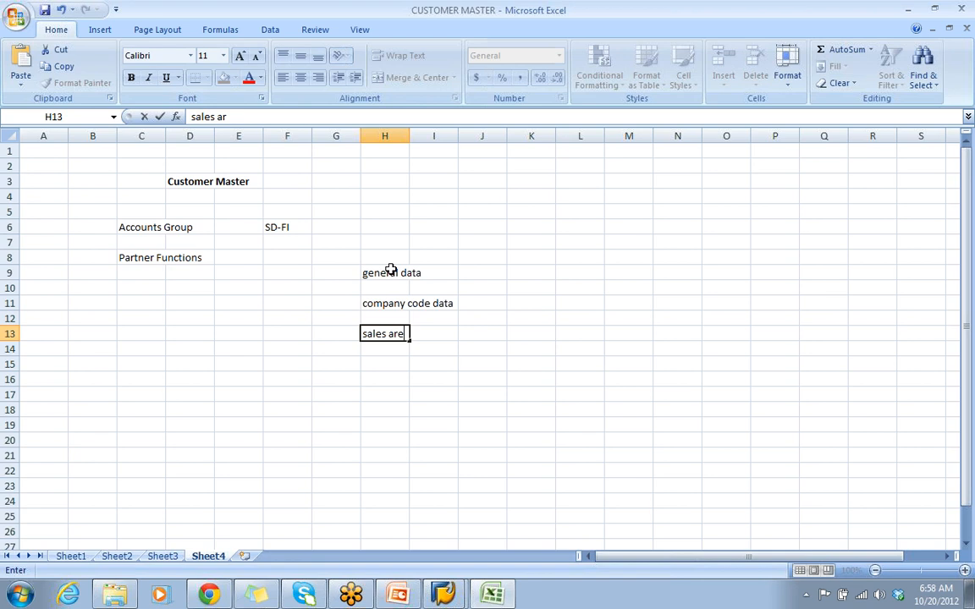
{"action": "type", "text": "a data"}
{"action": "key", "text": "Return"}
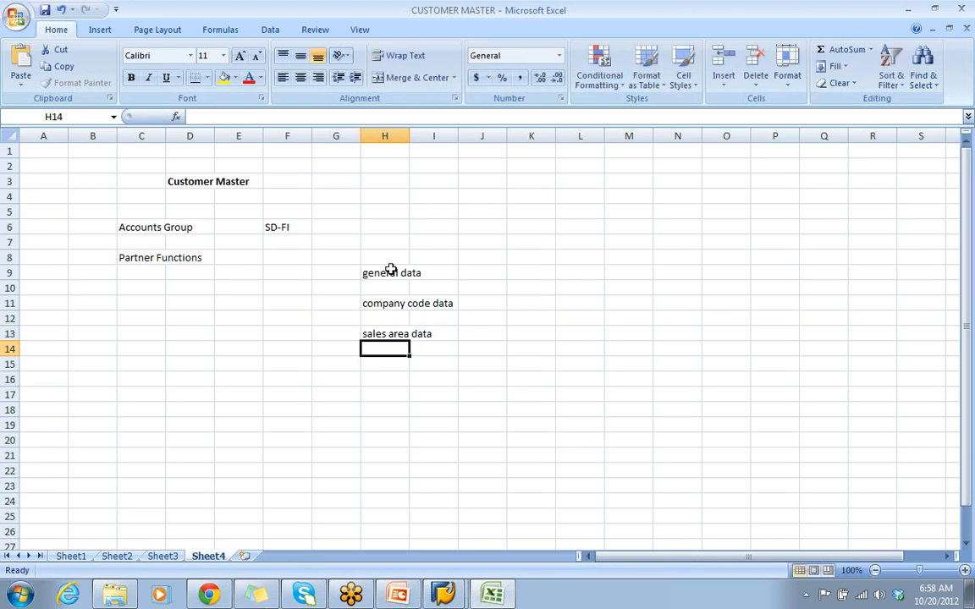
- Describe the first two data types by entering "communication" in cell K9 and "related" in cell K11
{"action": "left_click", "coordinate": [518, 273]}
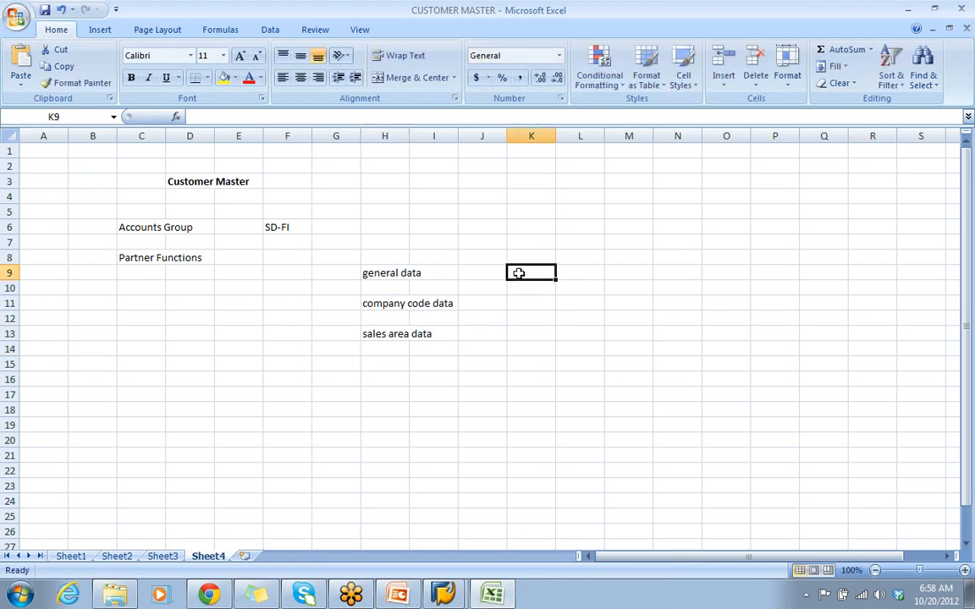
{"action": "type", "text": "comm"}
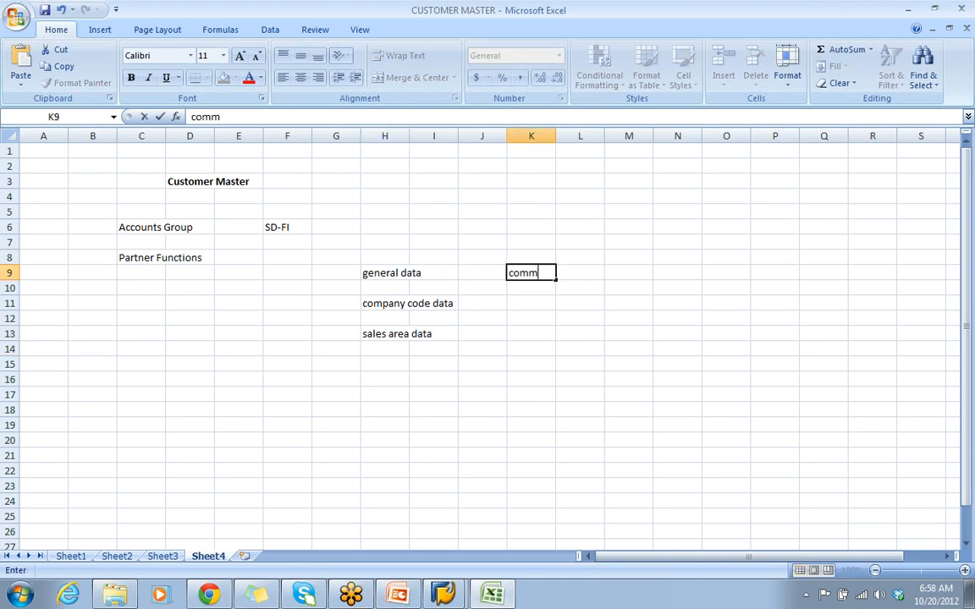
{"action": "type", "text": "unication"}
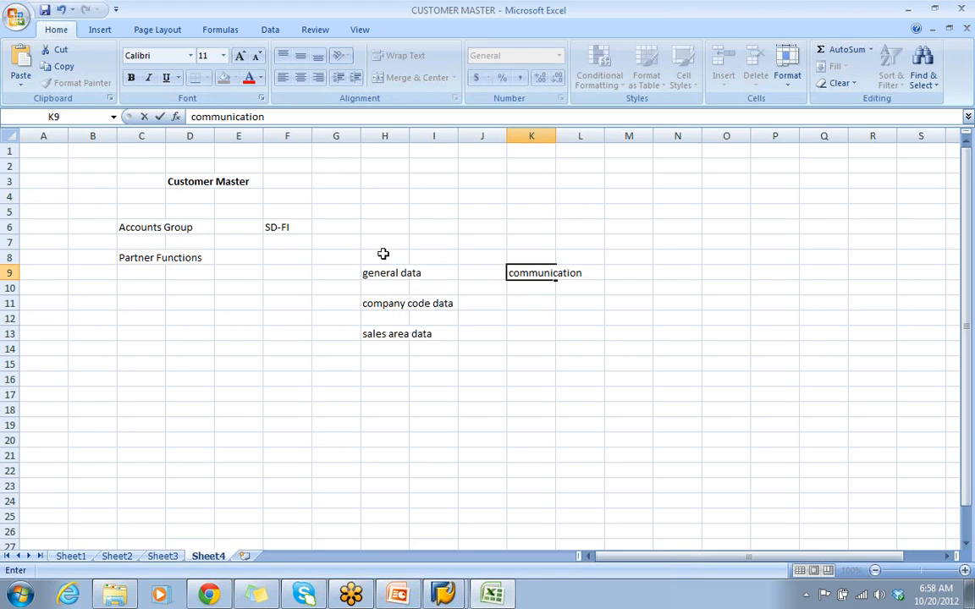
{"action": "left_click", "coordinate": [526, 305]}
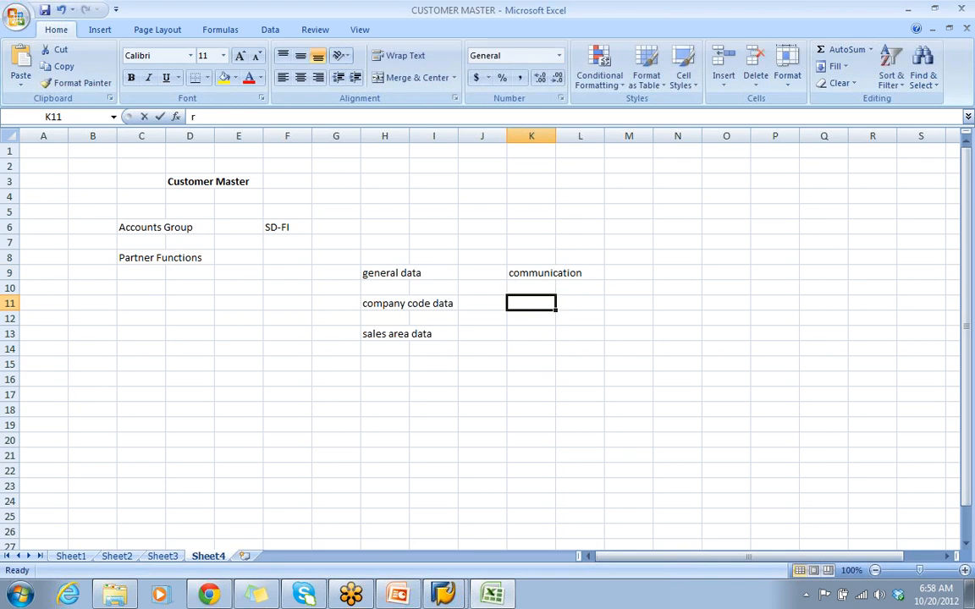
{"action": "type", "text": "related"}
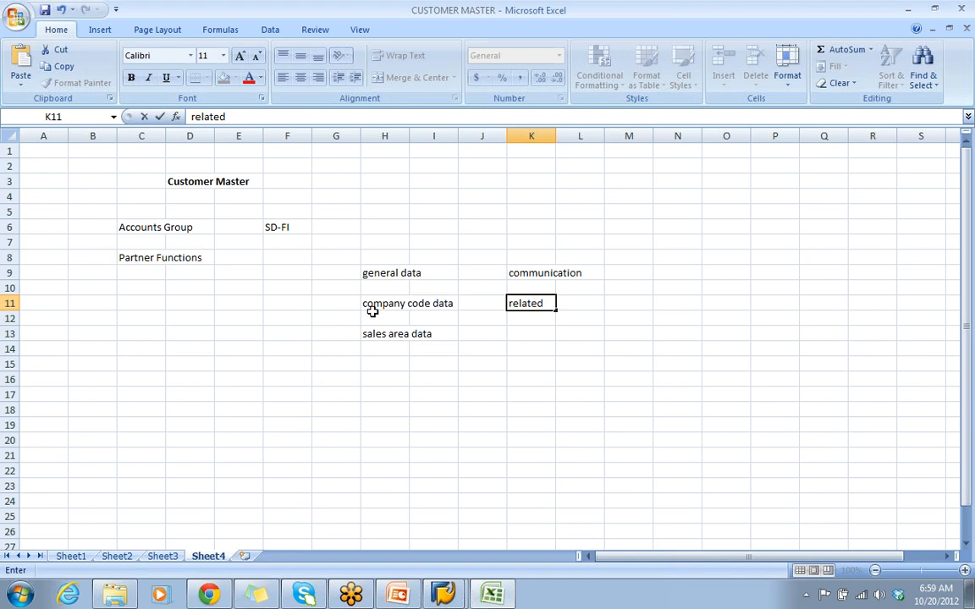
- Enter "delivery,pricing,billing" in cell K13 beside the sales area data
{"action": "left_click", "coordinate": [518, 338]}
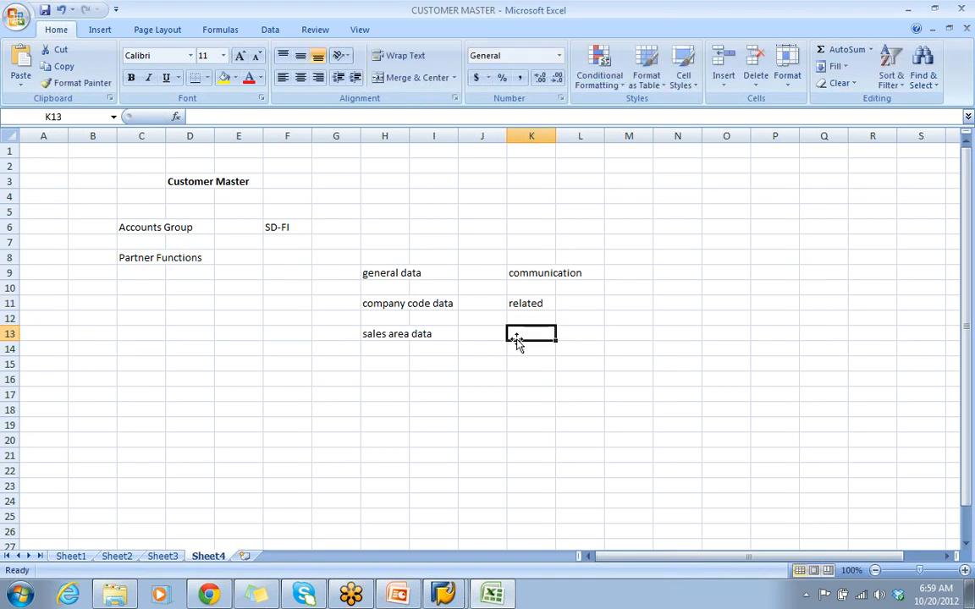
{"action": "type", "text": "deliv"}
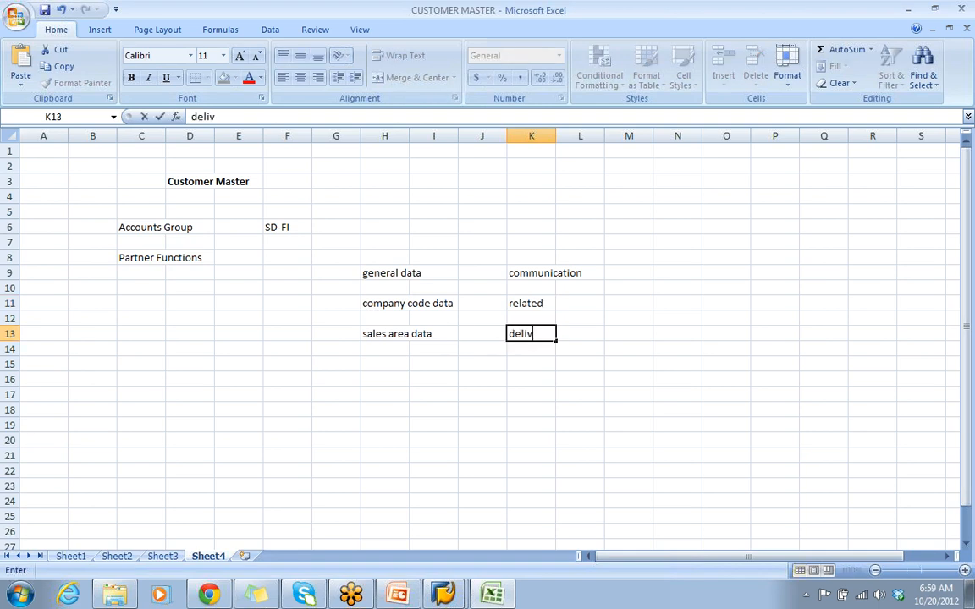
{"action": "type", "text": "ery,pricing"}
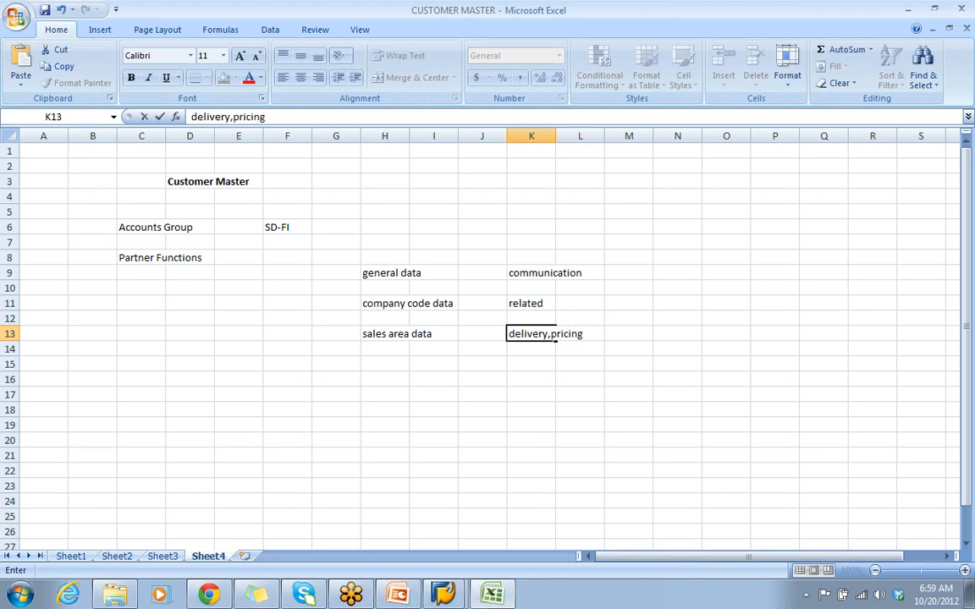
{"action": "type", "text": ",billing"}
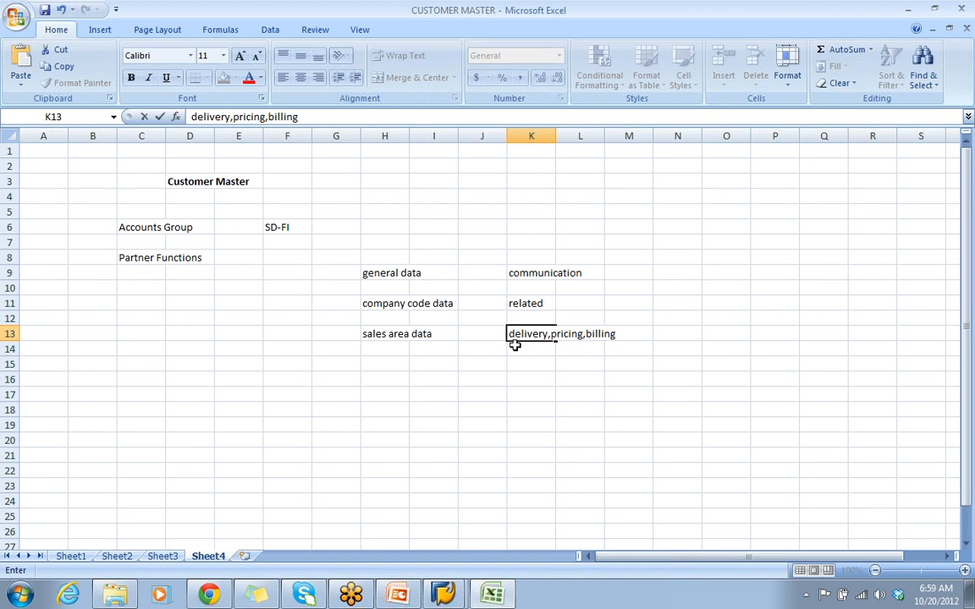
{"action": "left_click", "coordinate": [479, 379]}
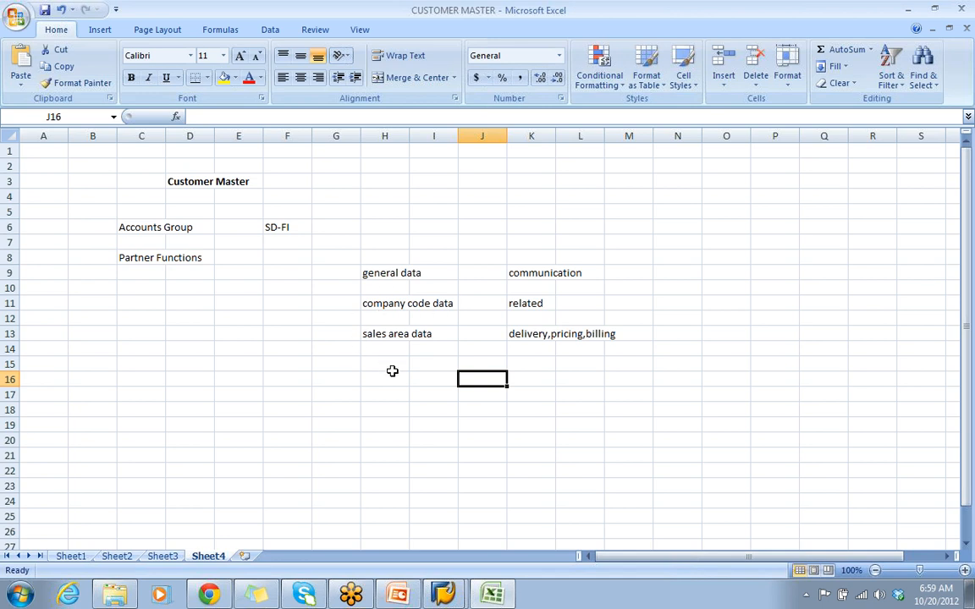
- Switch to SAP and open the Address group in the general data field status of account group HUL
{"action": "key", "text": "alt+Tab"}
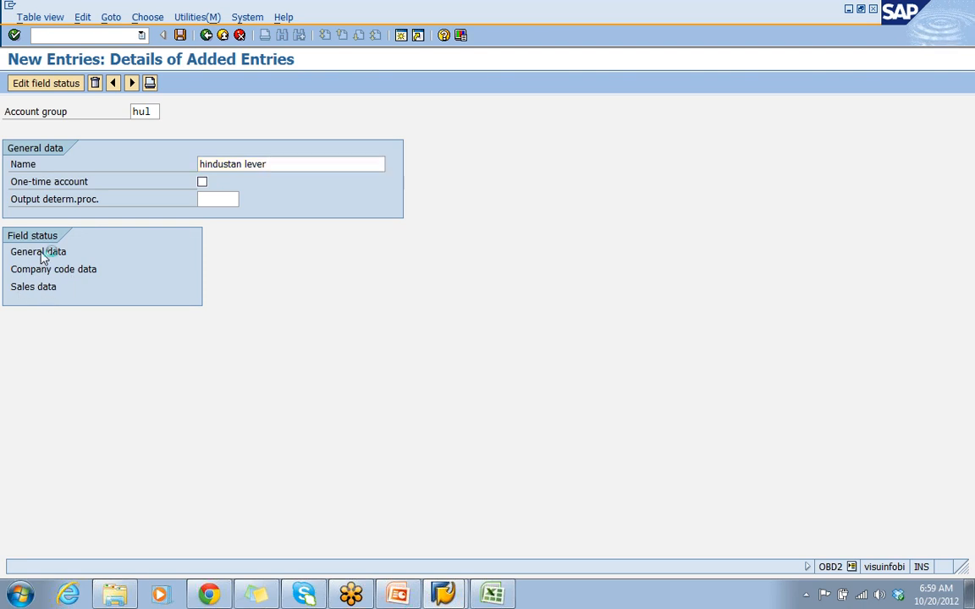
{"action": "double_click", "coordinate": [41, 253]}
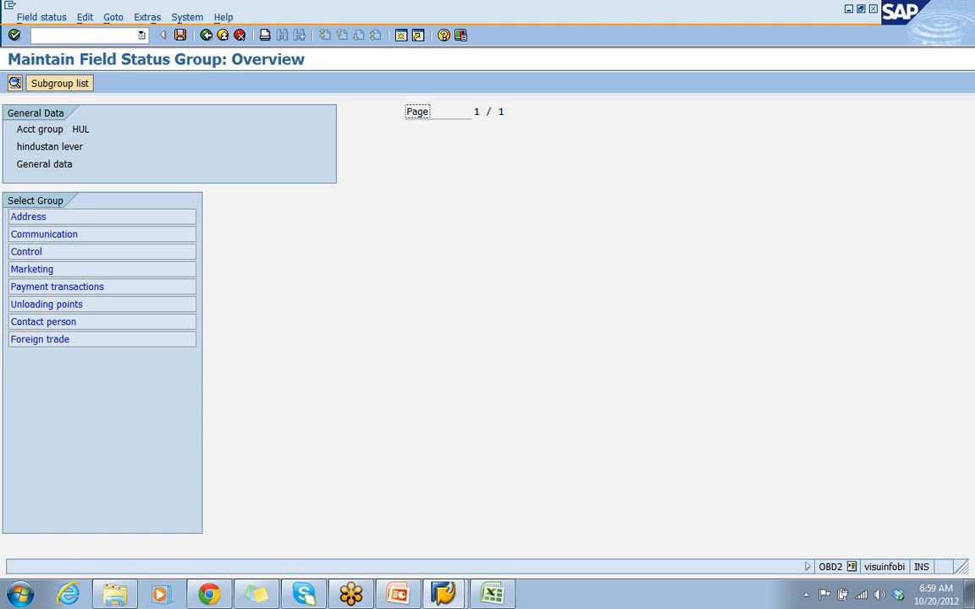
{"action": "double_click", "coordinate": [27, 218]}
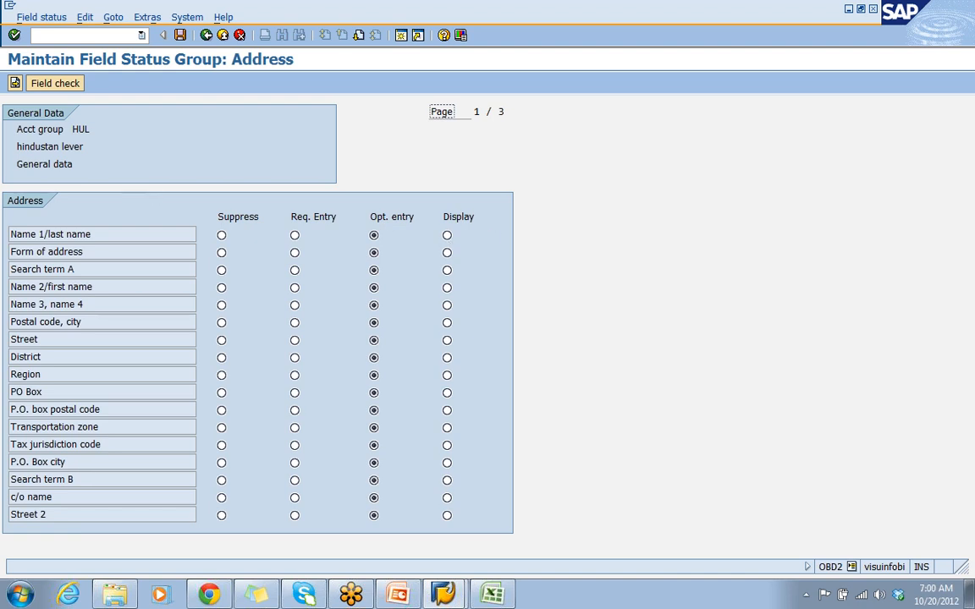
- Try the Display and Req. Entry statuses for Name 1/last name and restore Opt. entry
{"action": "left_click", "coordinate": [447, 236]}
{"action": "left_click", "coordinate": [373, 235]}
{"action": "left_click", "coordinate": [295, 236]}
{"action": "left_click", "coordinate": [373, 235]}
- Leave the field status screens and save account group HUL under the proposed customizing request
{"action": "left_click", "coordinate": [206, 35]}
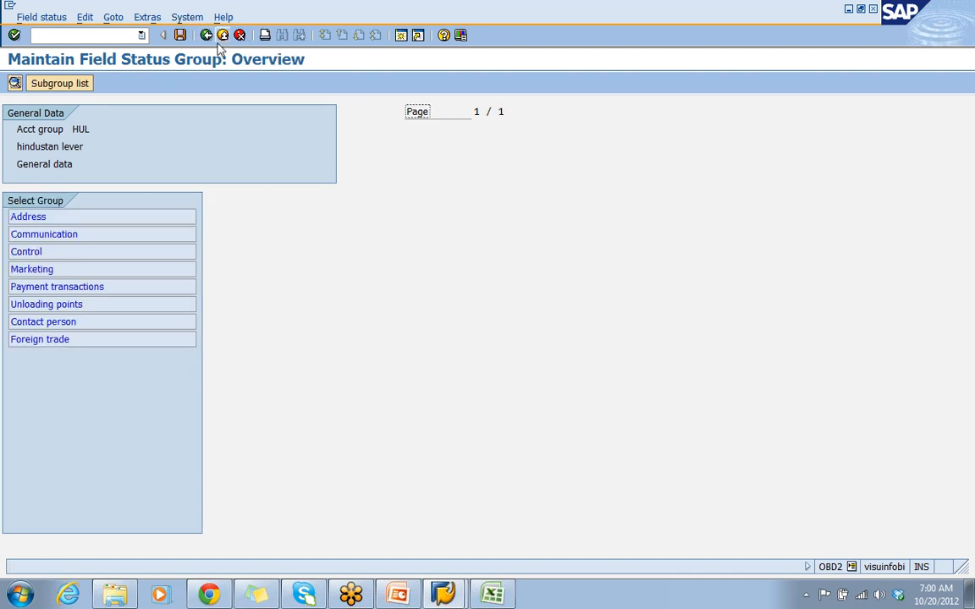
{"action": "left_click", "coordinate": [206, 35]}
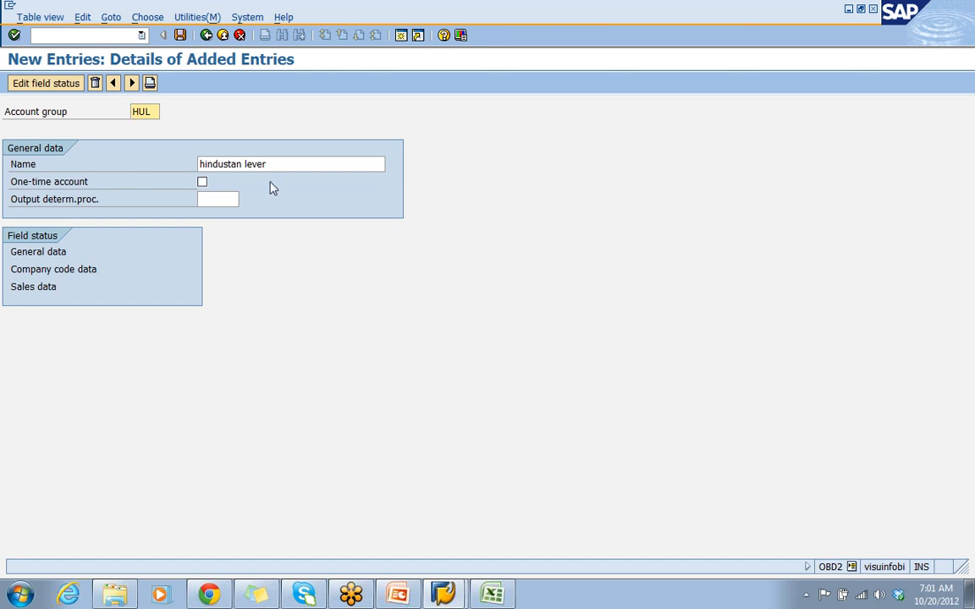
{"action": "left_click", "coordinate": [180, 37]}
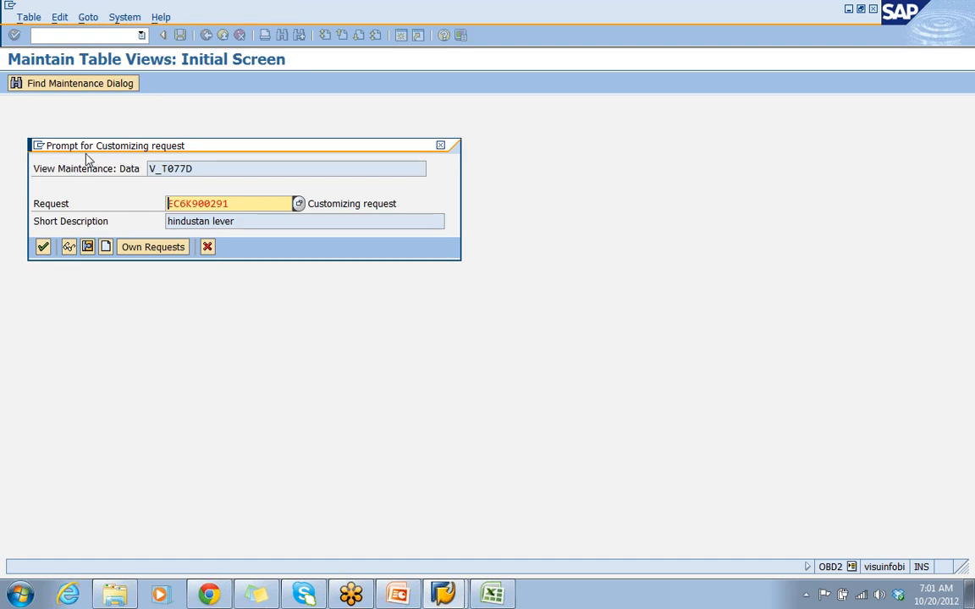
{"action": "left_click", "coordinate": [41, 248]}
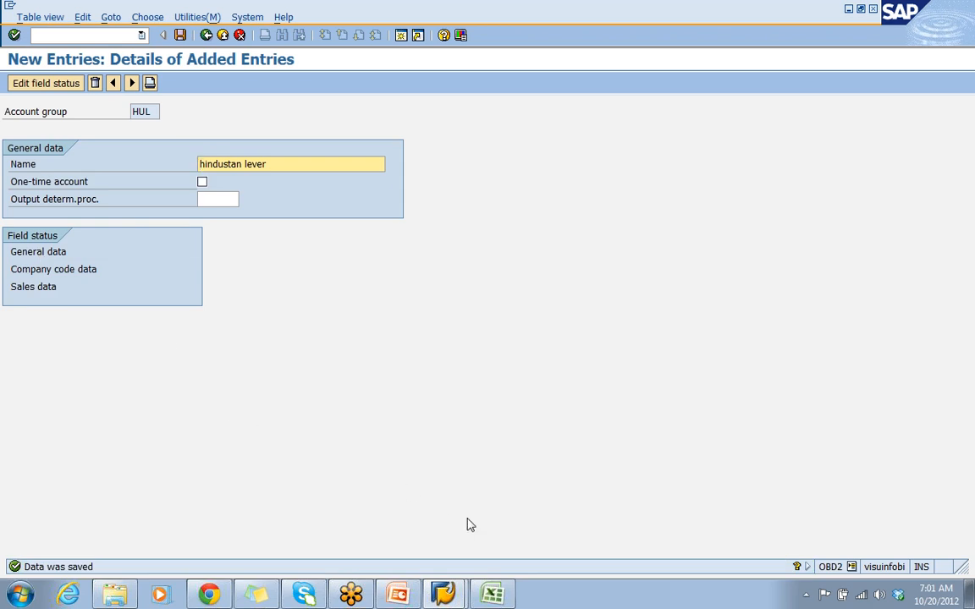
- Switch to Excel and enter "domestic" in cell C19 and "export" in cell E19 of Sheet4
{"action": "key", "text": "alt+Tab"}
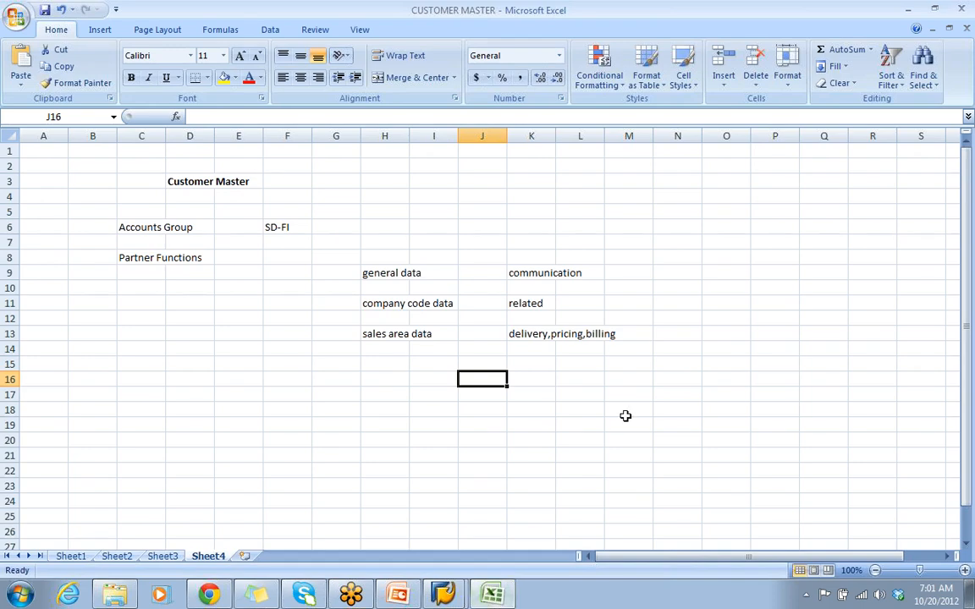
{"action": "left_click", "coordinate": [144, 427]}
{"action": "type", "text": "do"}
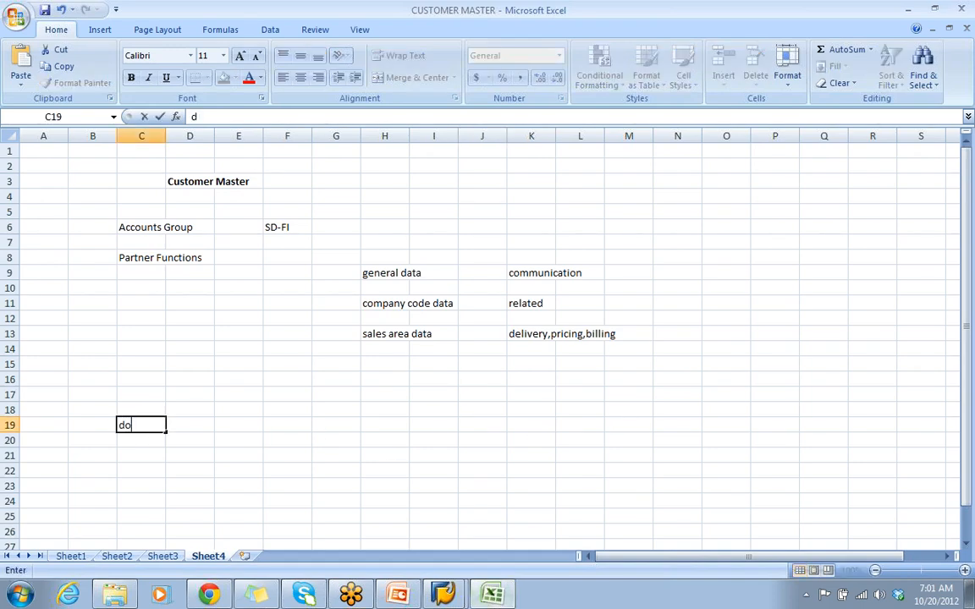
{"action": "type", "text": "mestic"}
{"action": "key", "text": "Tab"}
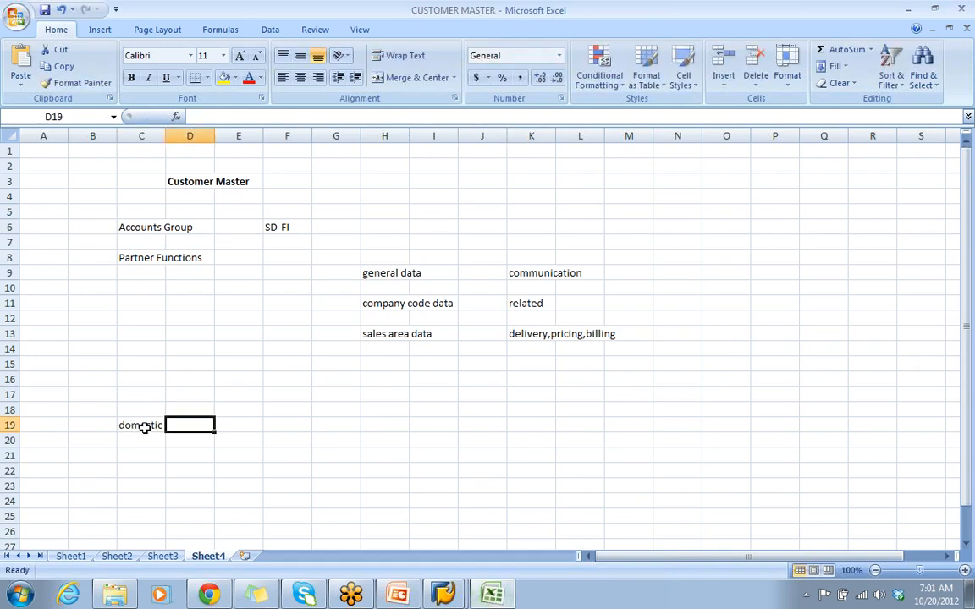
{"action": "key", "text": "Tab"}
{"action": "type", "text": "export"}
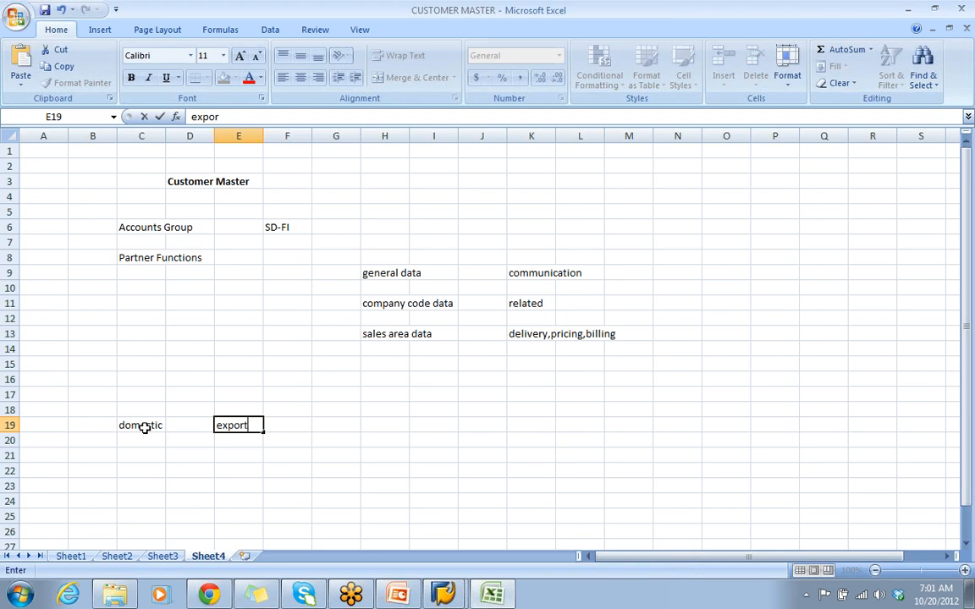
- Complete the entry in cell E19 of Sheet4 as "exports", next to "domestic"
{"action": "type", "text": "s"}
{"action": "key", "text": "Return"}
{"action": "key", "text": "Return"}
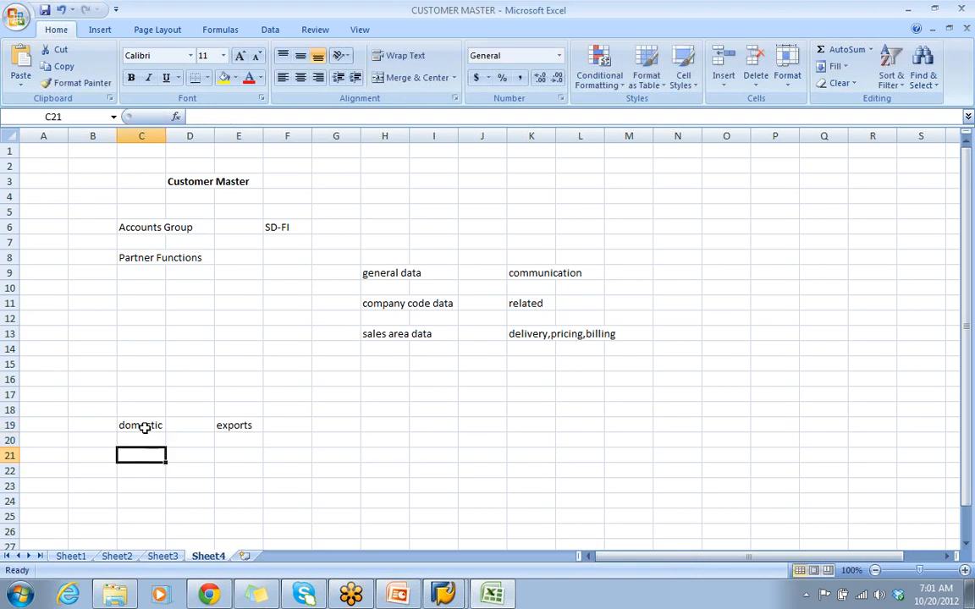
{"action": "left_click", "coordinate": [145, 427]}
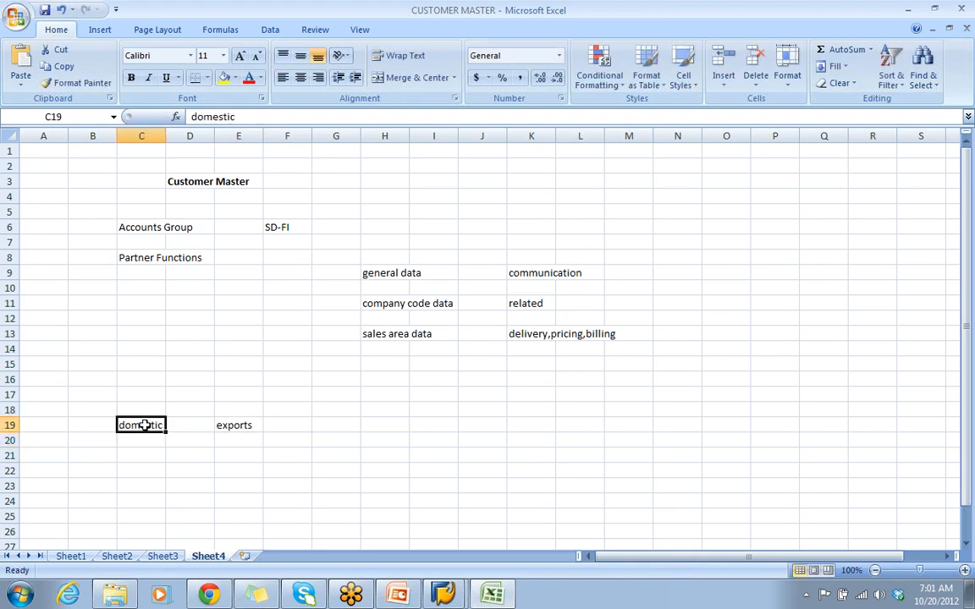
{"action": "left_click", "coordinate": [228, 426]}
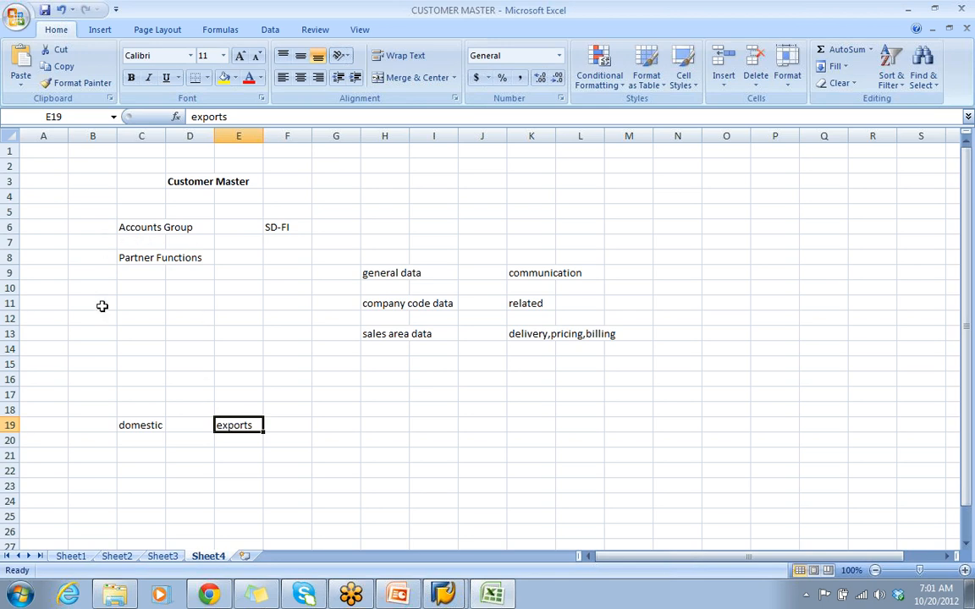
{"action": "left_click", "coordinate": [126, 425]}
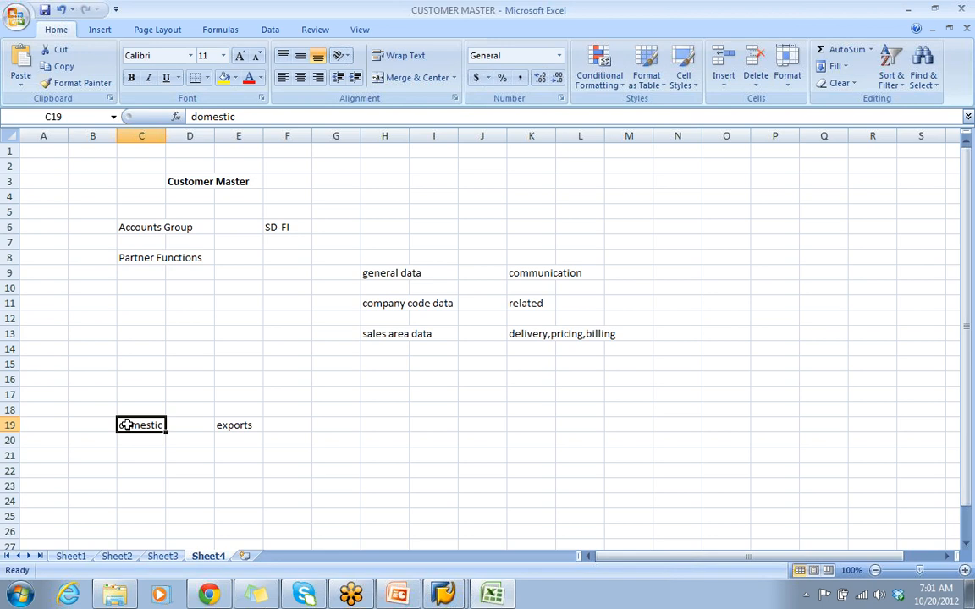
{"action": "left_click", "coordinate": [241, 424]}
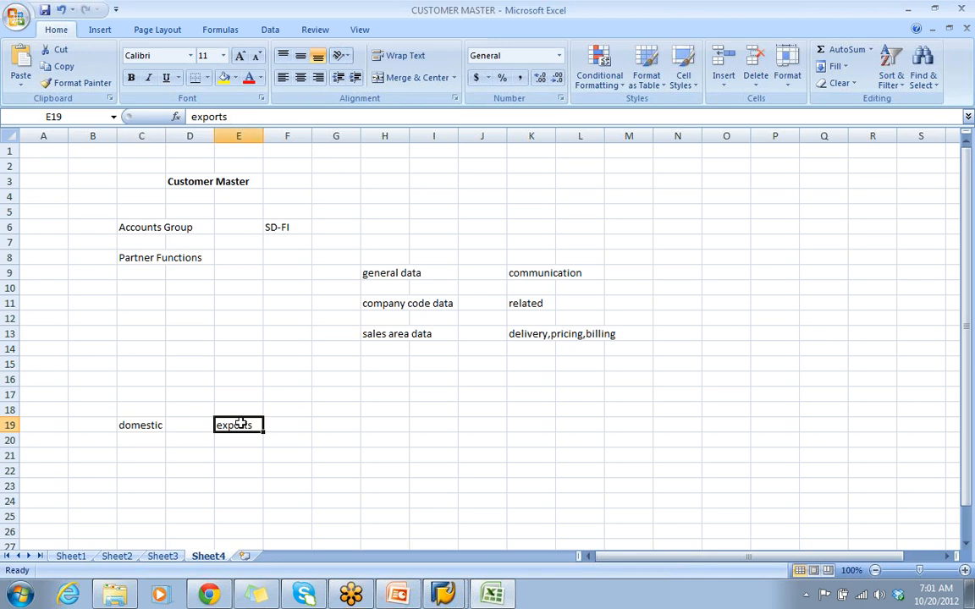
{"action": "left_click", "coordinate": [398, 423]}
- Switch to SAP, rename account group HUL as "hindustan lever- domestic", save it and return to the account groups overview
{"action": "key", "text": "alt+Tab"}
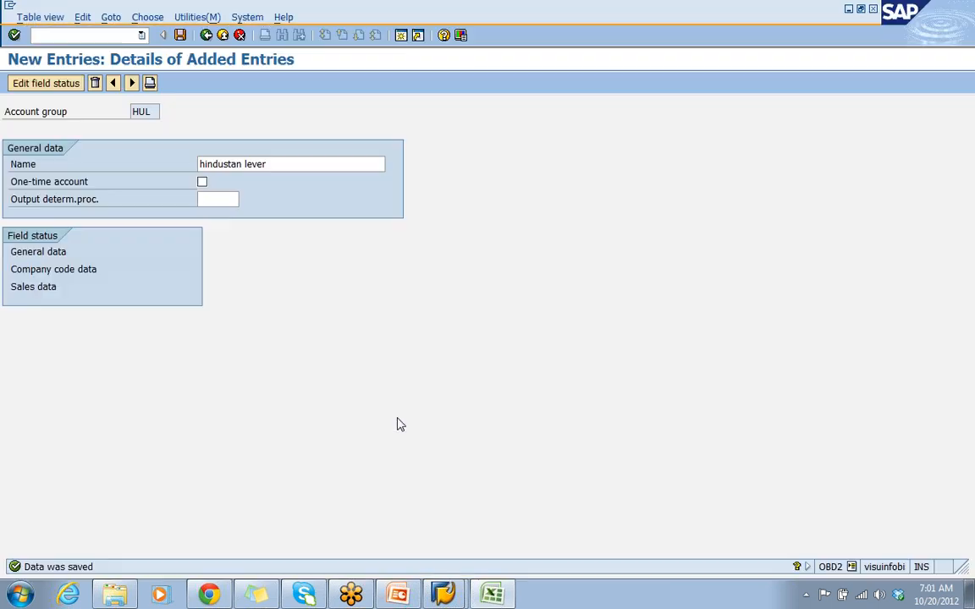
{"action": "left_click", "coordinate": [268, 164]}
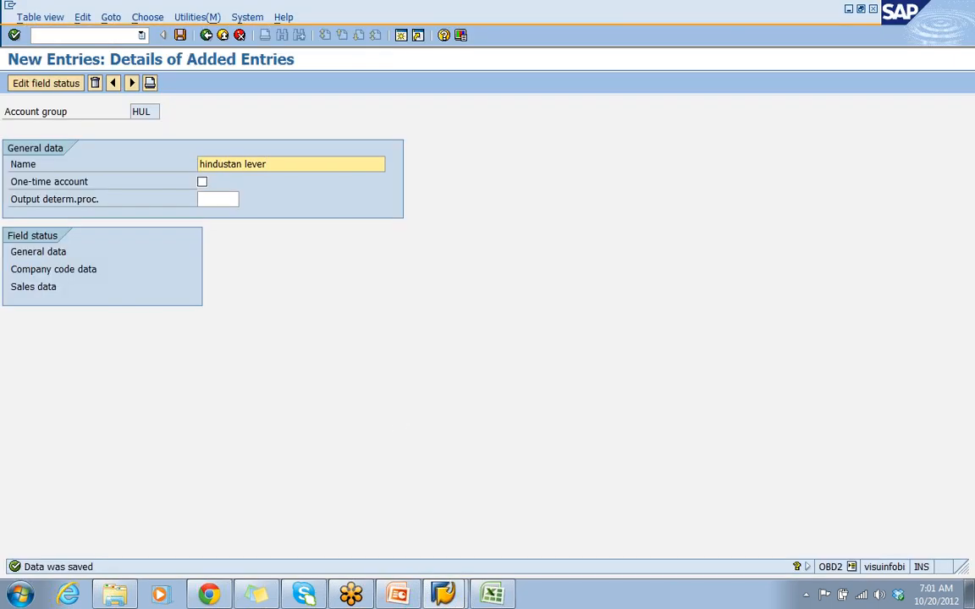
{"action": "type", "text": "- domestic"}
{"action": "left_click", "coordinate": [182, 38]}
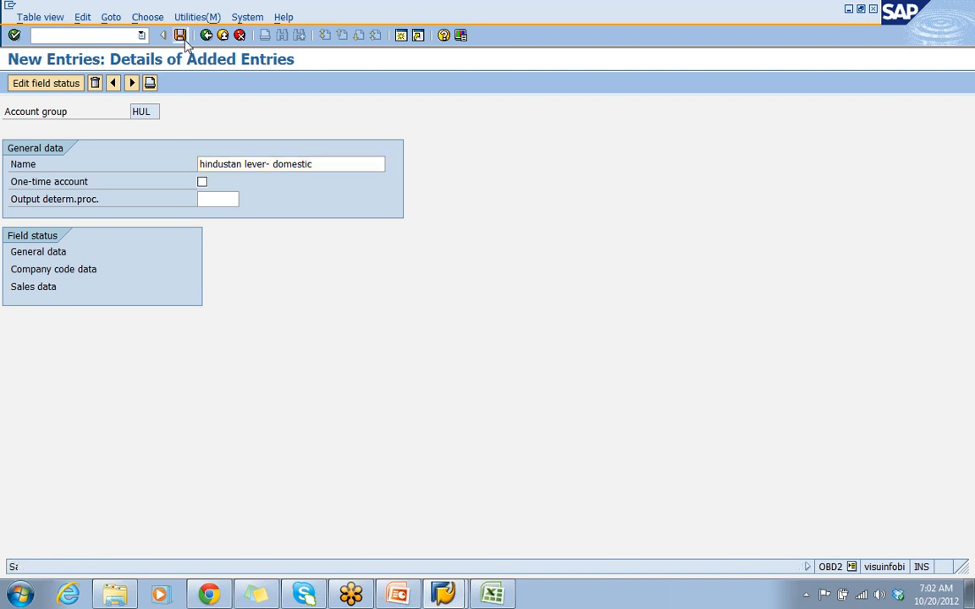
{"action": "key", "text": "F3"}
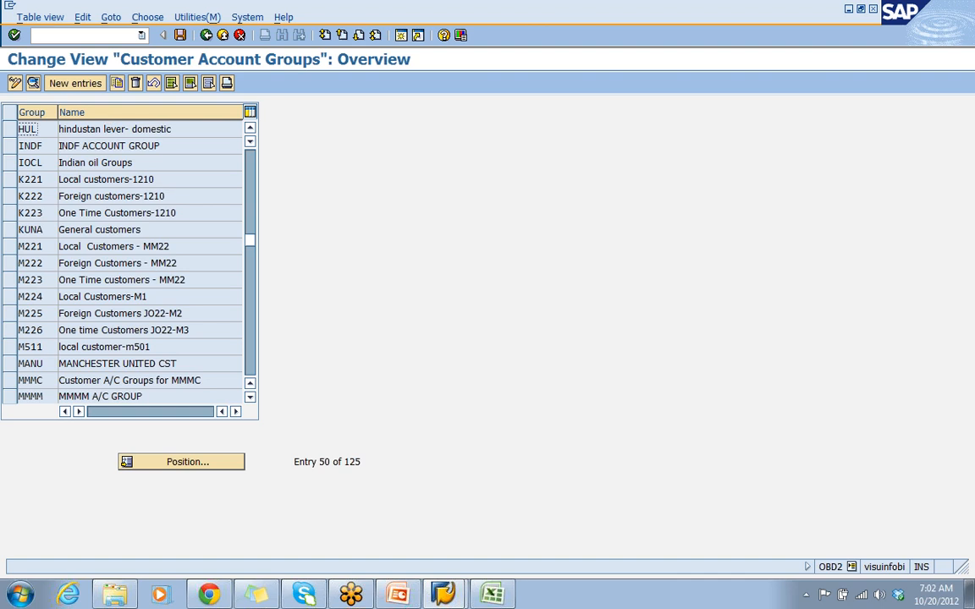
- Start a new customer account group hul1 and fill its name with the earlier entry "hindustan lever- domestic"
{"action": "left_click", "coordinate": [61, 86]}
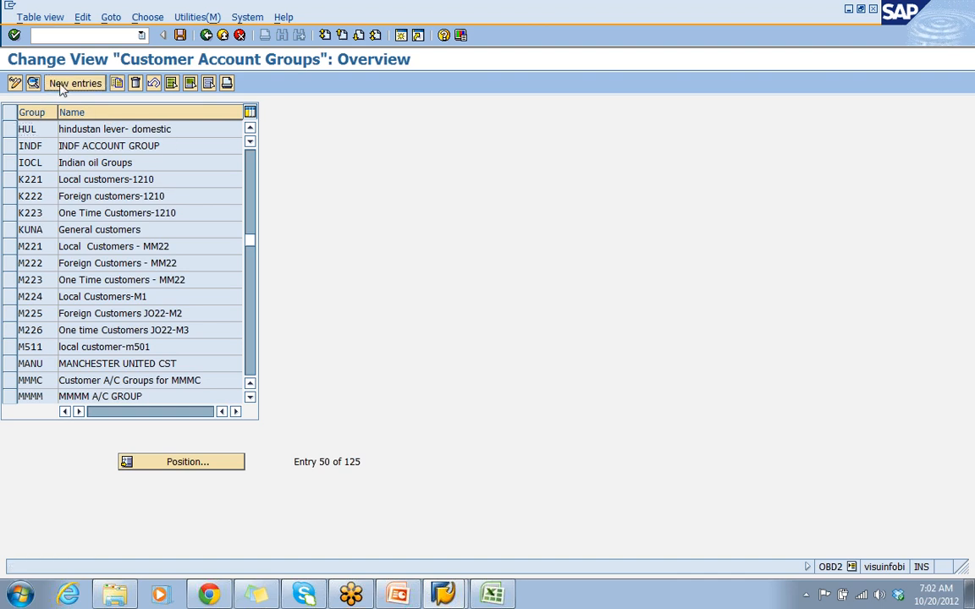
{"action": "type", "text": "hul1"}
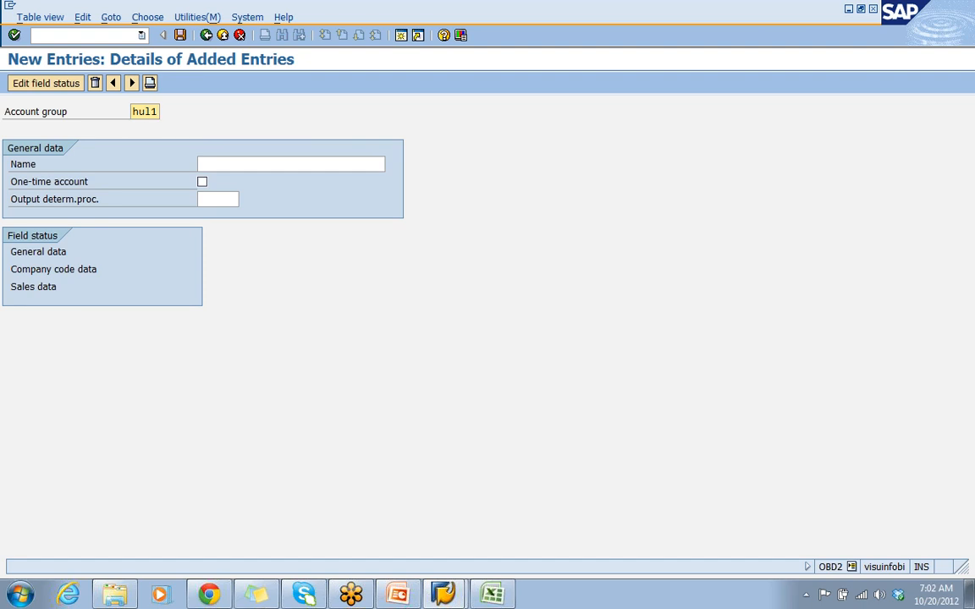
{"action": "left_click", "coordinate": [254, 164]}
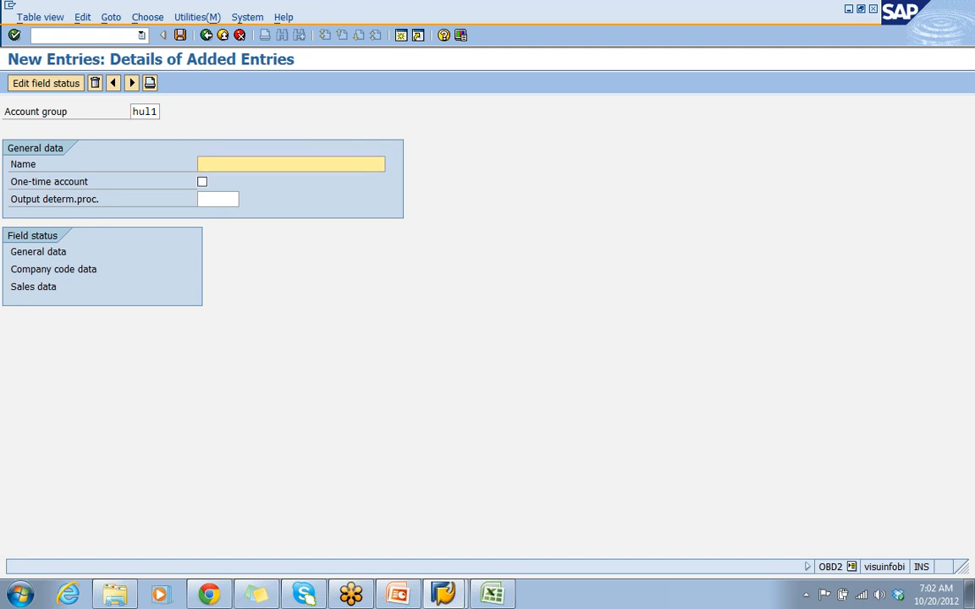
{"action": "type", "text": "hin"}
{"action": "key", "text": "Down"}
{"action": "key", "text": "Return"}
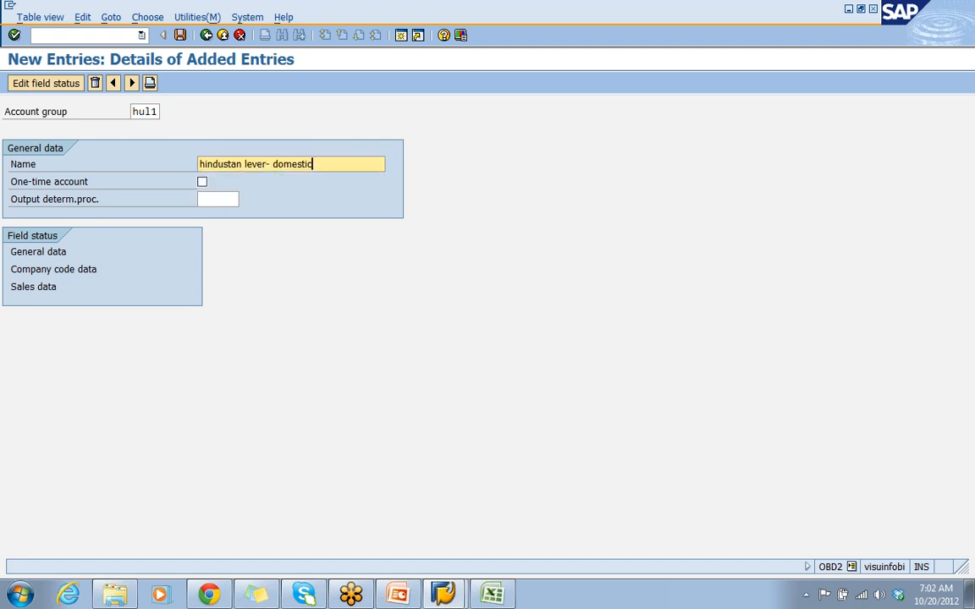
- Change the new account group's name to "hindustan lever- exports", save it and return to the overview
{"action": "key", "text": "BackSpace"}
{"action": "key", "text": "BackSpace"}
{"action": "key", "text": "BackSpace"}
{"action": "key", "text": "BackSpace"}
{"action": "key", "text": "BackSpace"}
{"action": "key", "text": "BackSpace"}
{"action": "key", "text": "BackSpace"}
{"action": "key", "text": "BackSpace"}
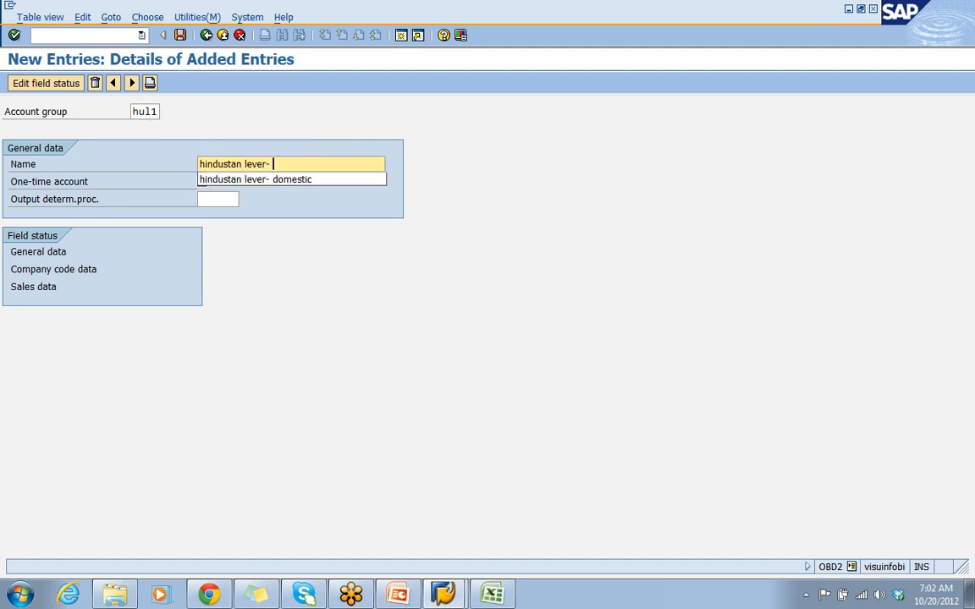
{"action": "type", "text": "exports"}
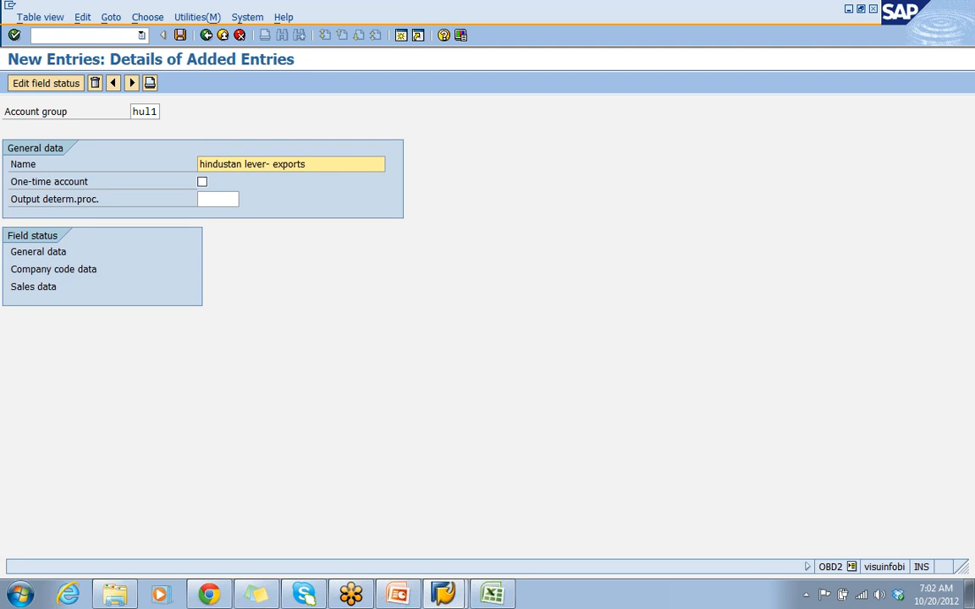
{"action": "left_click", "coordinate": [180, 34]}
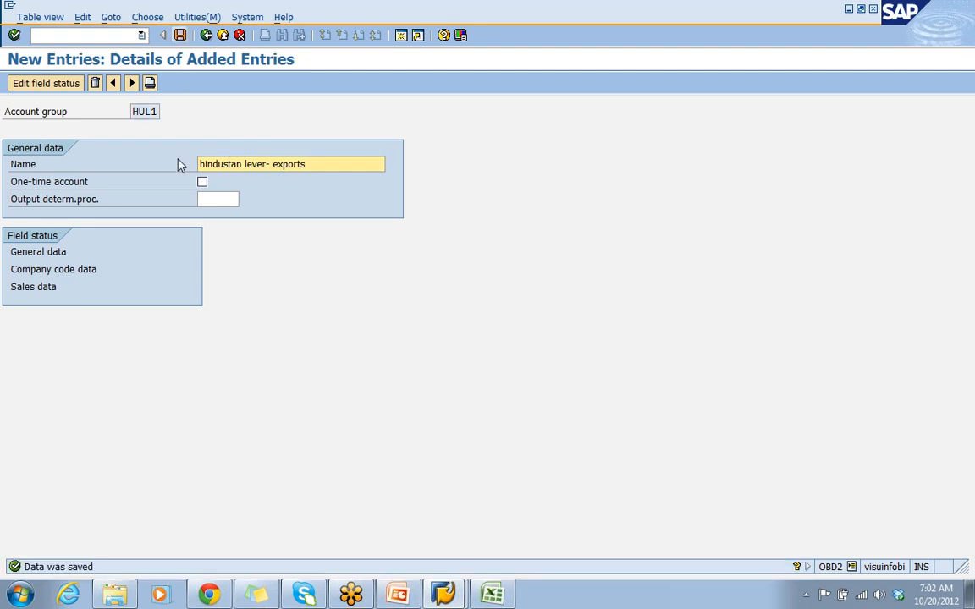
{"action": "left_click", "coordinate": [206, 35]}
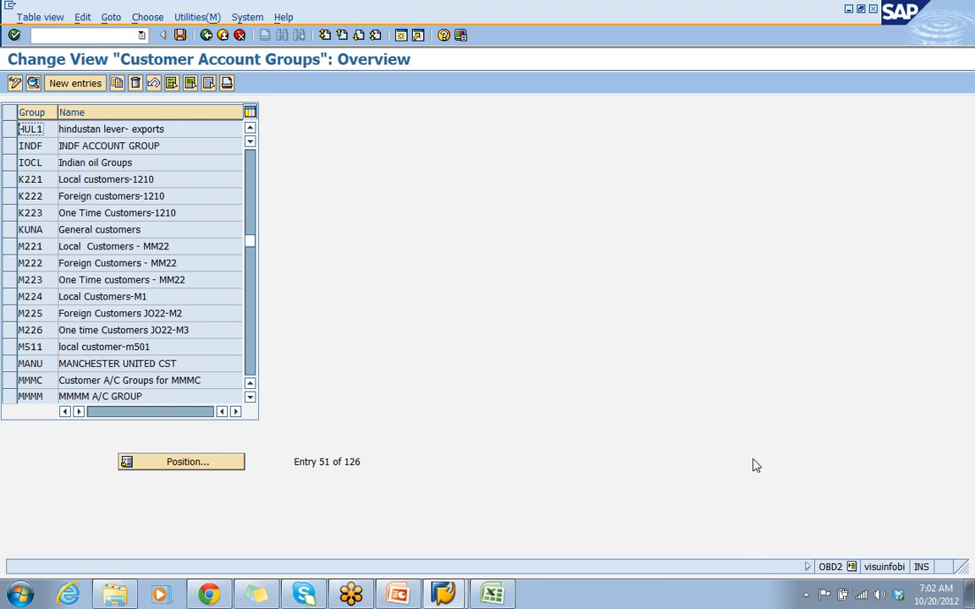
- Switch to Excel and enter "number Ranges" in cell H19 of Sheet4
{"action": "left_click", "coordinate": [507, 603]}
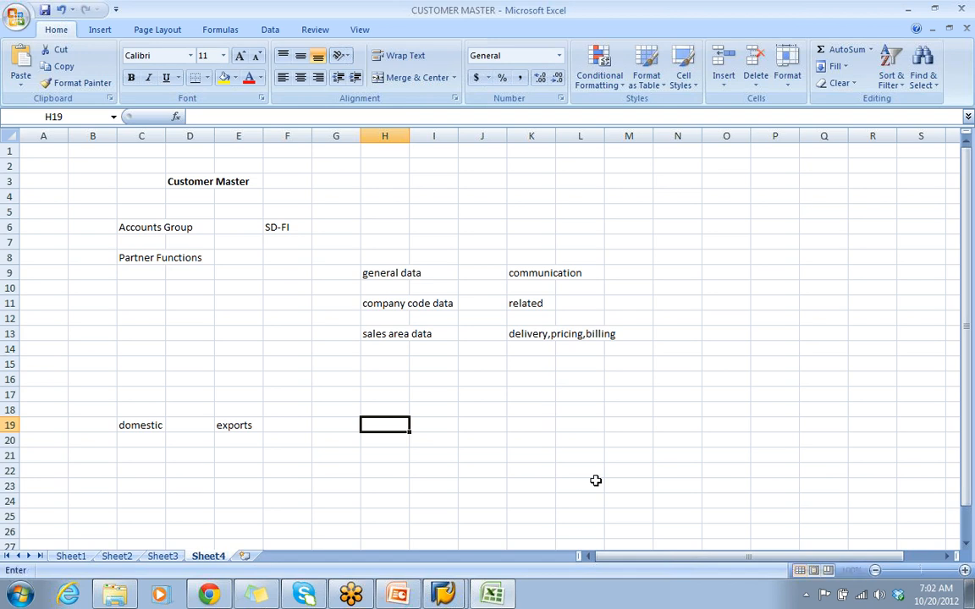
{"action": "type", "text": "number R"}
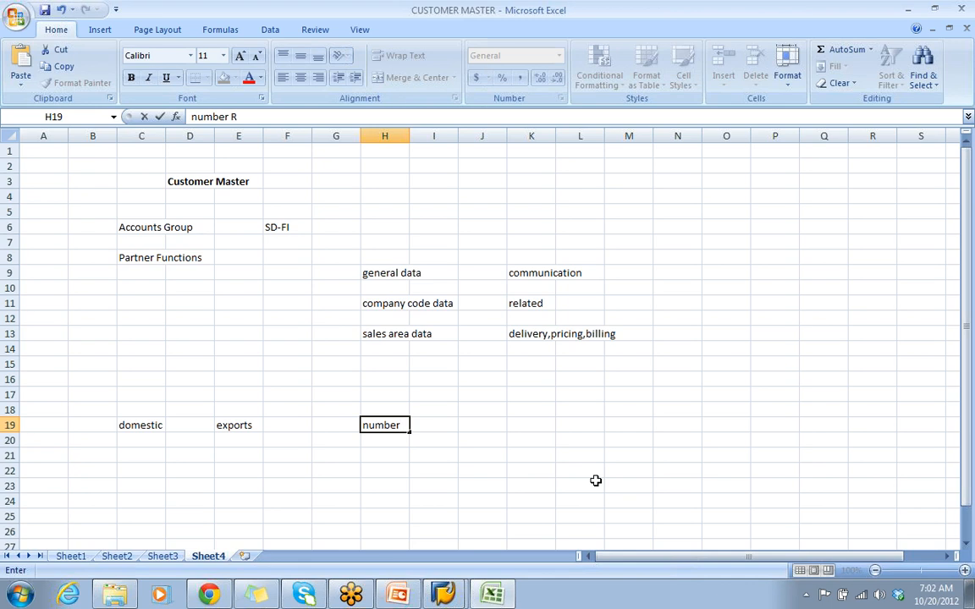
{"action": "type", "text": "anges"}
{"action": "left_click", "coordinate": [632, 453]}
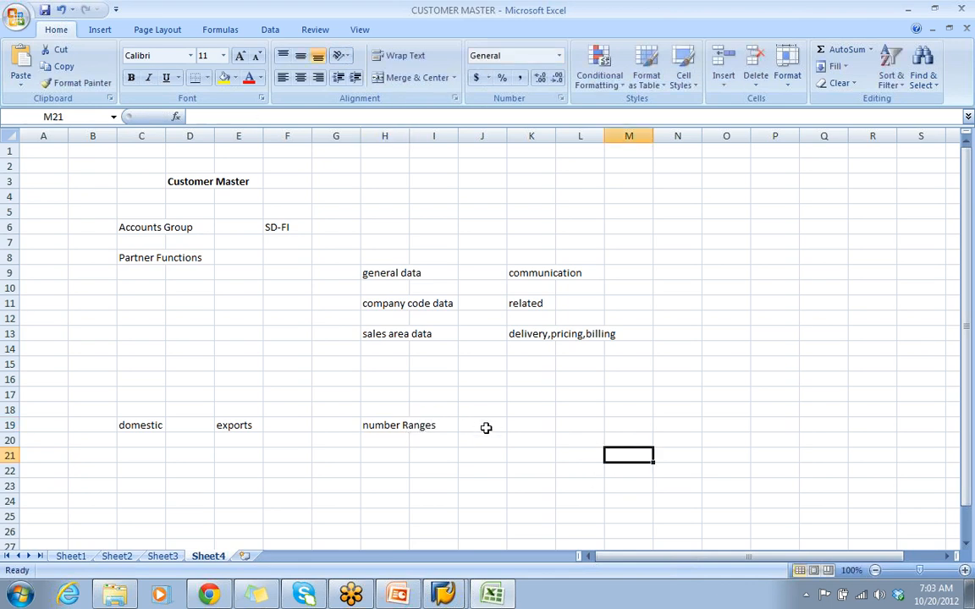
{"action": "left_click", "coordinate": [483, 425]}
{"action": "left_click", "coordinate": [394, 425]}
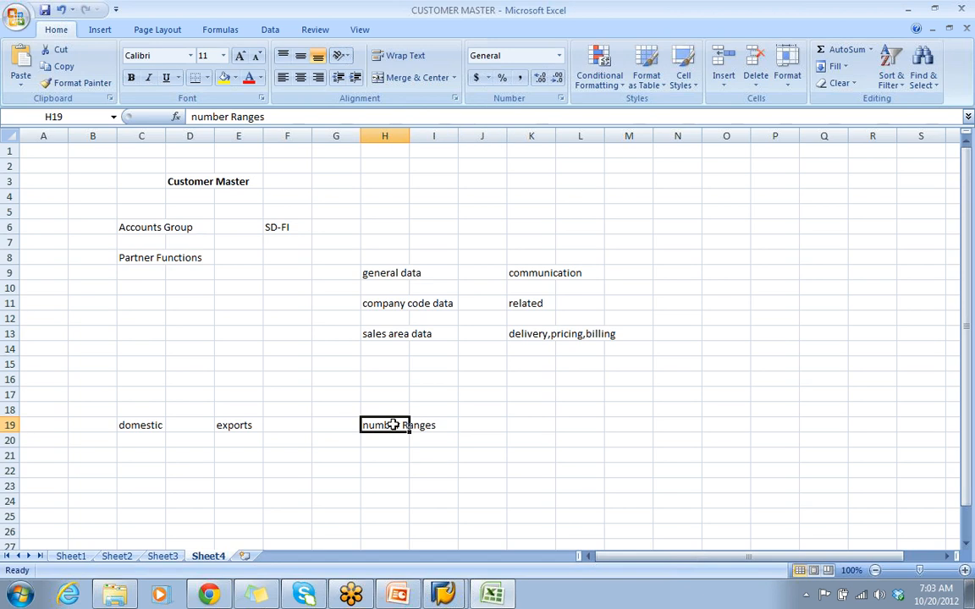
- Enter "sd - fi" in cell J19 beside the number Ranges note
{"action": "left_click", "coordinate": [486, 426]}
{"action": "type", "text": "sd"}
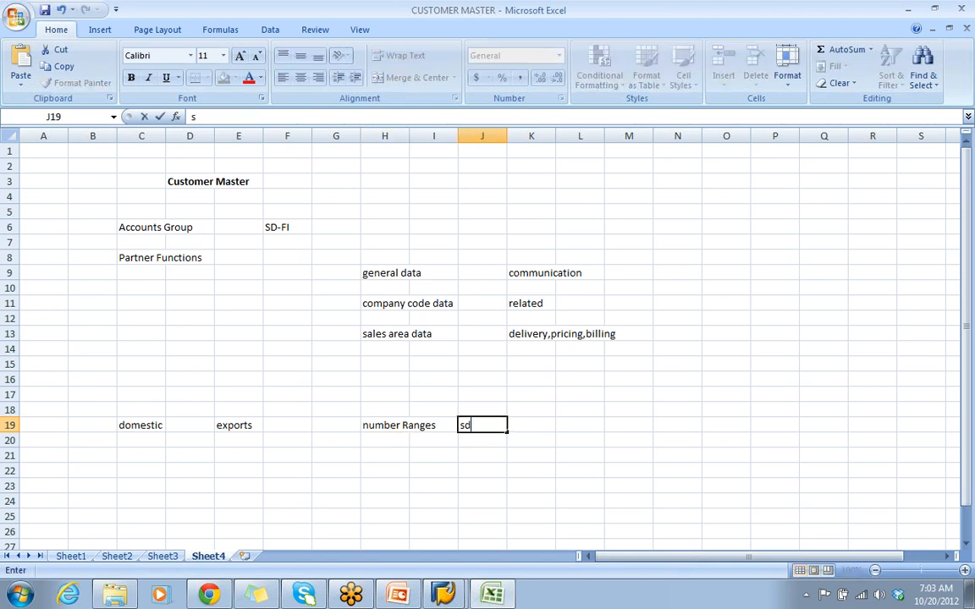
{"action": "type", "text": " 0"}
{"action": "key", "text": "BackSpace"}
{"action": "key", "text": "BackSpace"}
{"action": "type", "text": "- fi"}
{"action": "key", "text": "Return"}
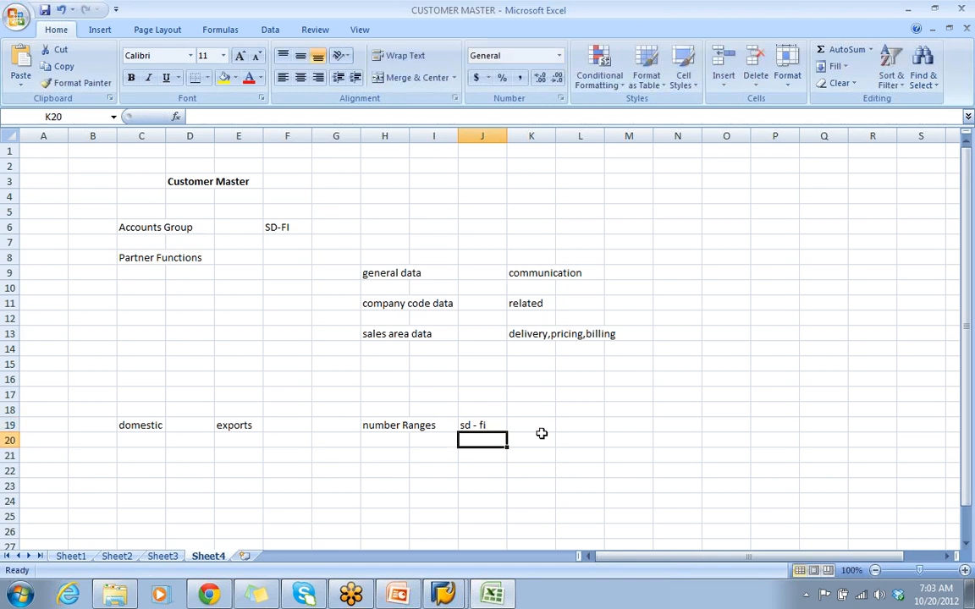
{"action": "left_click", "coordinate": [539, 435]}
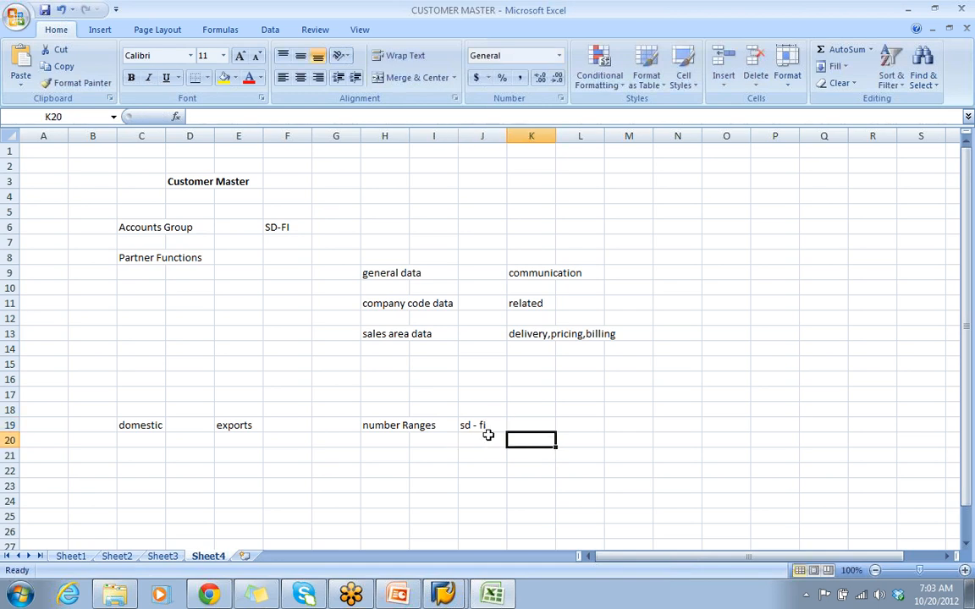
{"action": "left_click", "coordinate": [369, 456]}
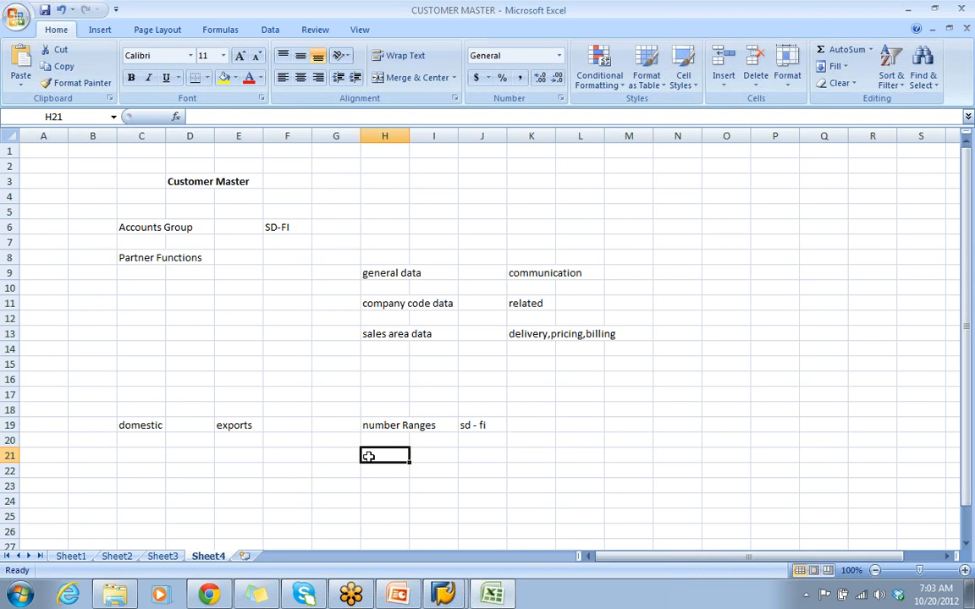
- Switch to SAP, leave the account groups overview and open the SAP Reference IMG through transaction spro
{"action": "key", "text": "alt+Tab"}
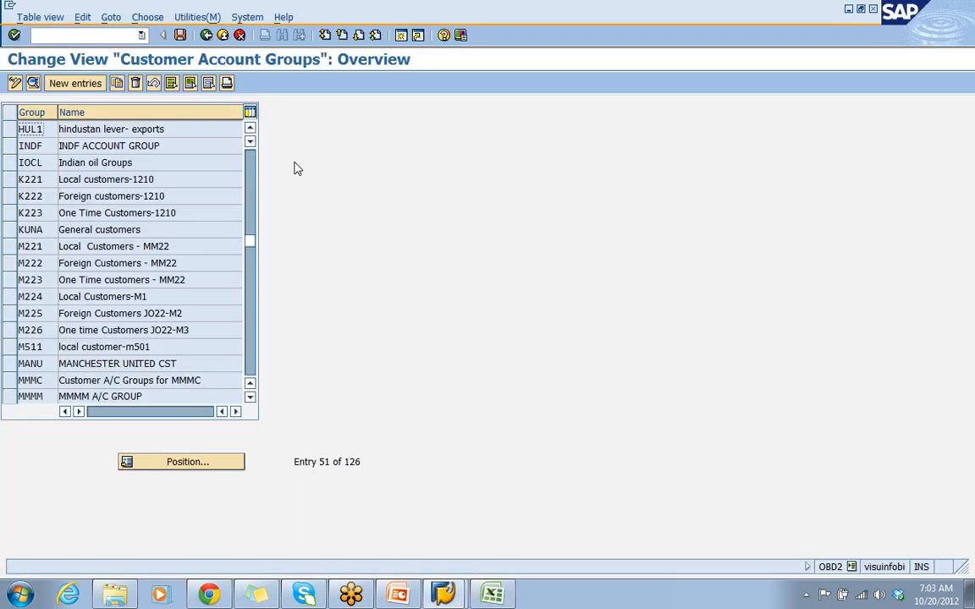
{"action": "left_click", "coordinate": [205, 37]}
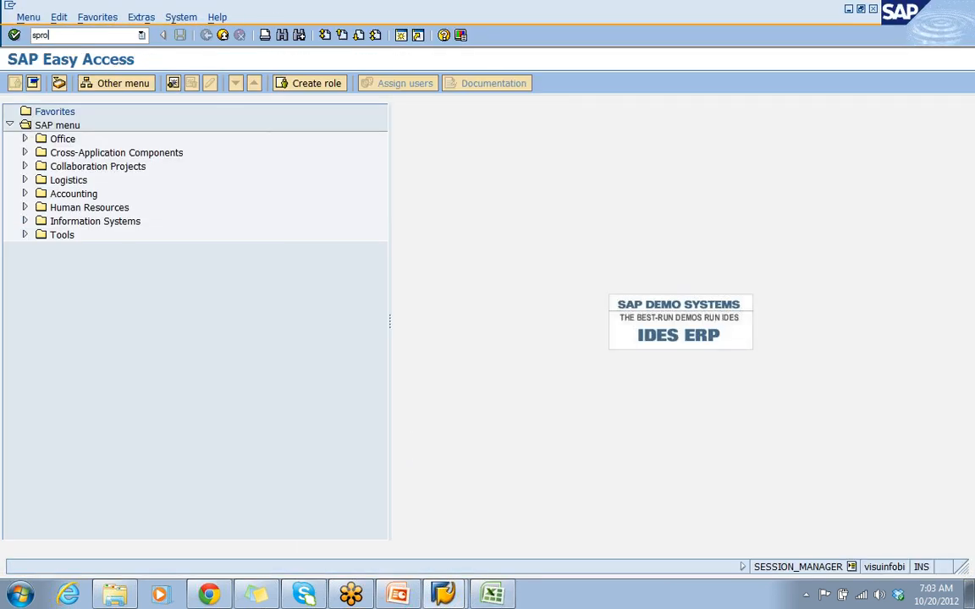
{"action": "key", "text": "Return"}
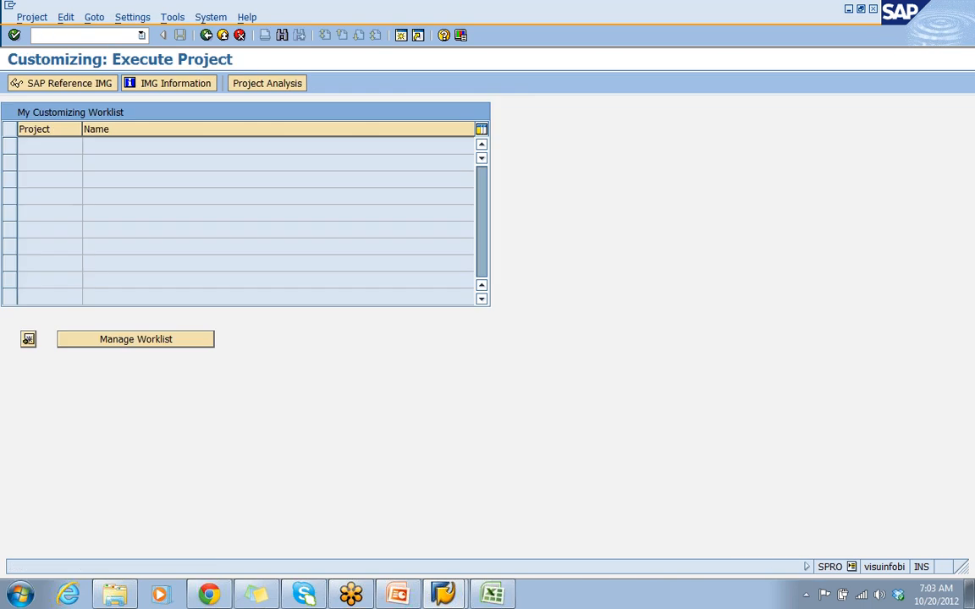
{"action": "left_click", "coordinate": [52, 89]}
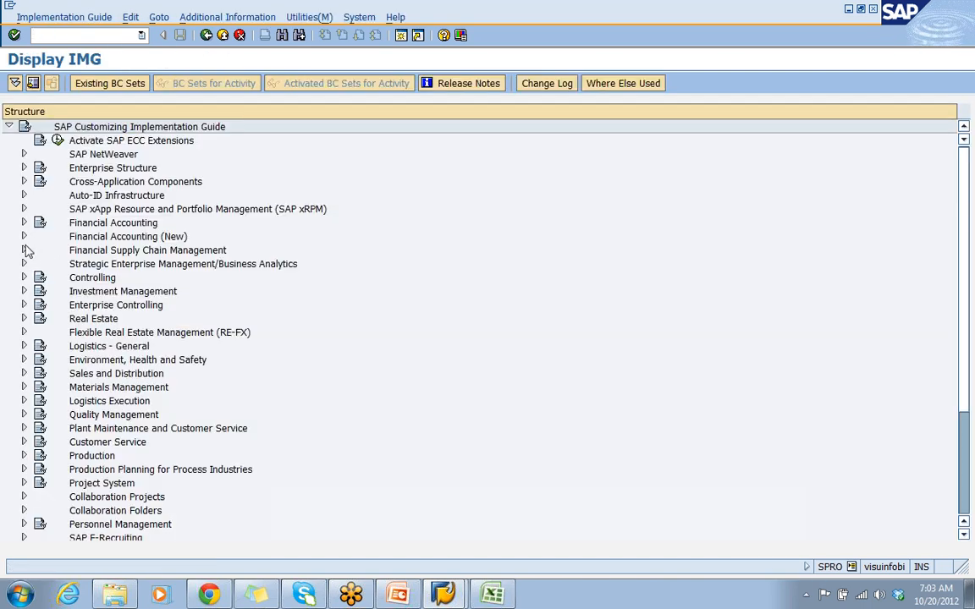
- Under Financial Accounting (New), open Create Number Ranges for Customer Accounts from the customer master data preparations and display the existing intervals
{"action": "left_click", "coordinate": [24, 236]}
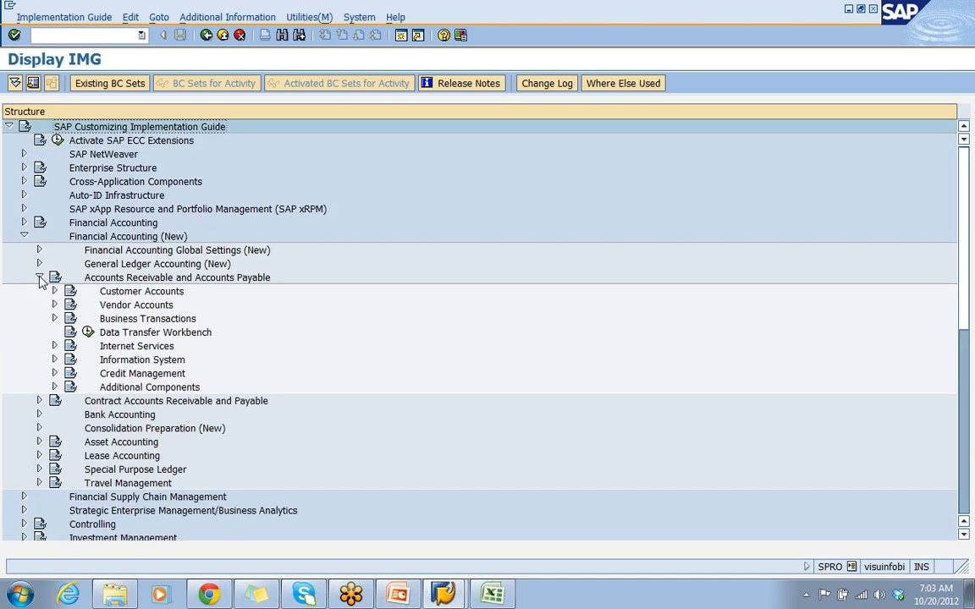
{"action": "left_click", "coordinate": [54, 291]}
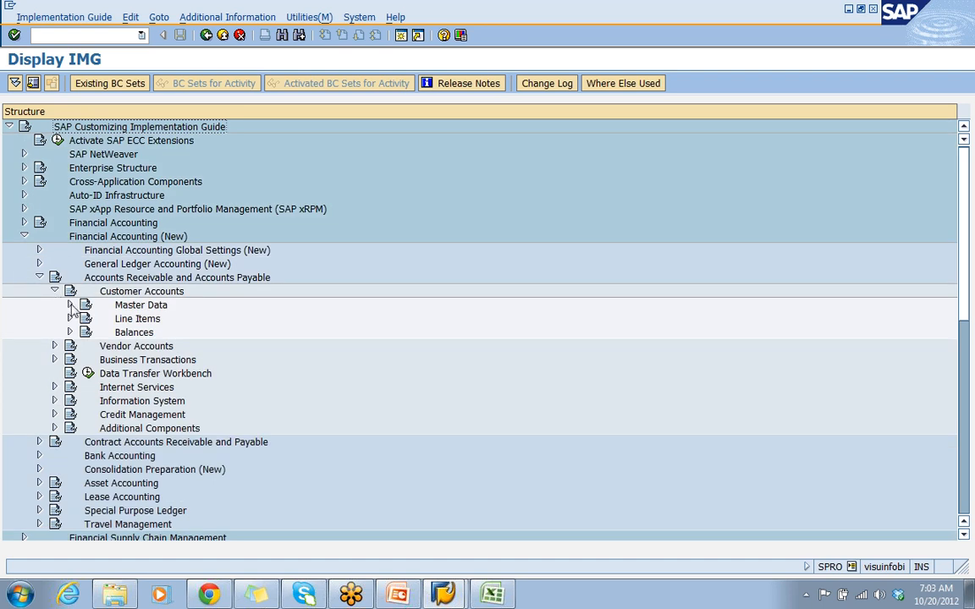
{"action": "left_click", "coordinate": [70, 305]}
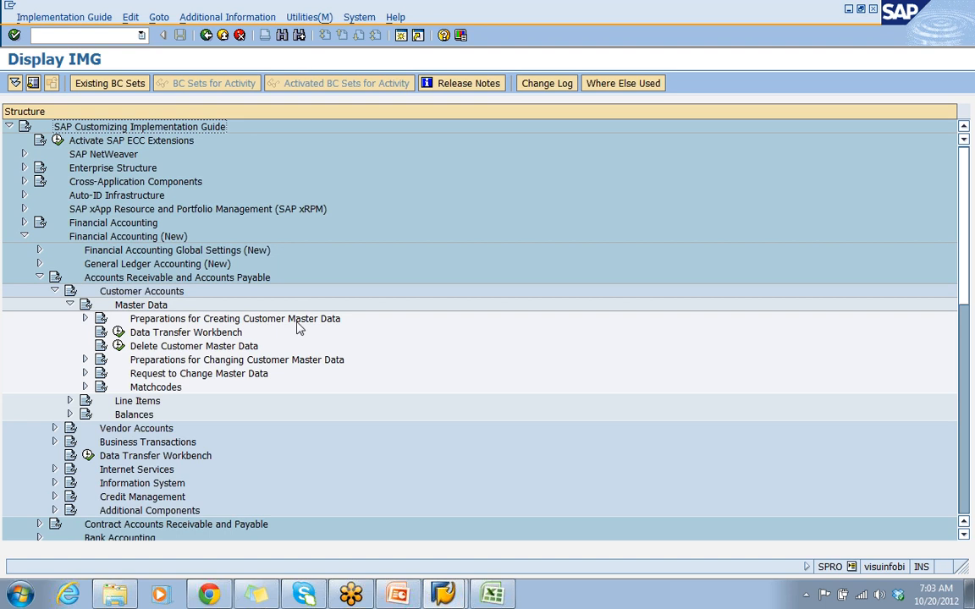
{"action": "left_click", "coordinate": [84, 319]}
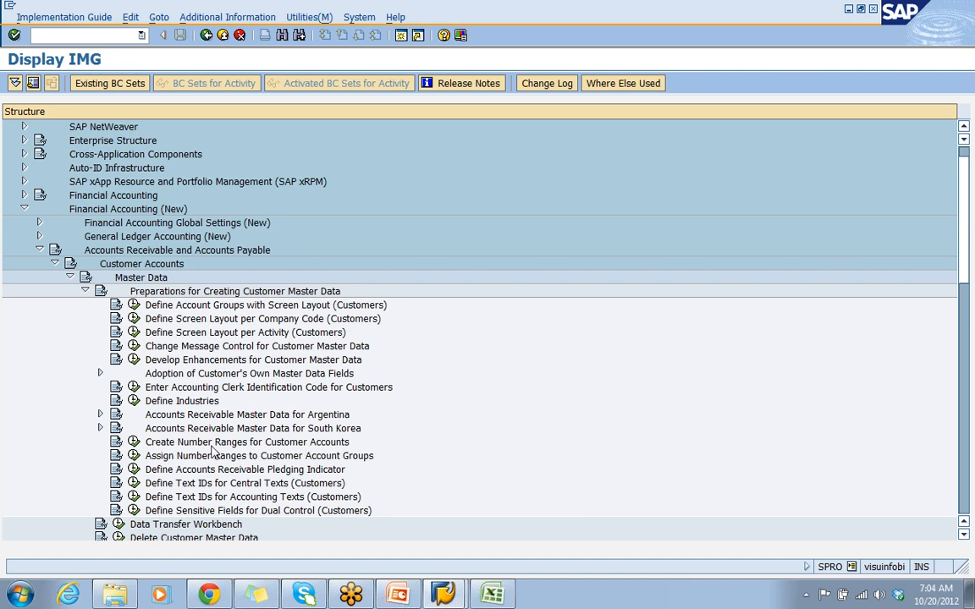
{"action": "left_click", "coordinate": [133, 443]}
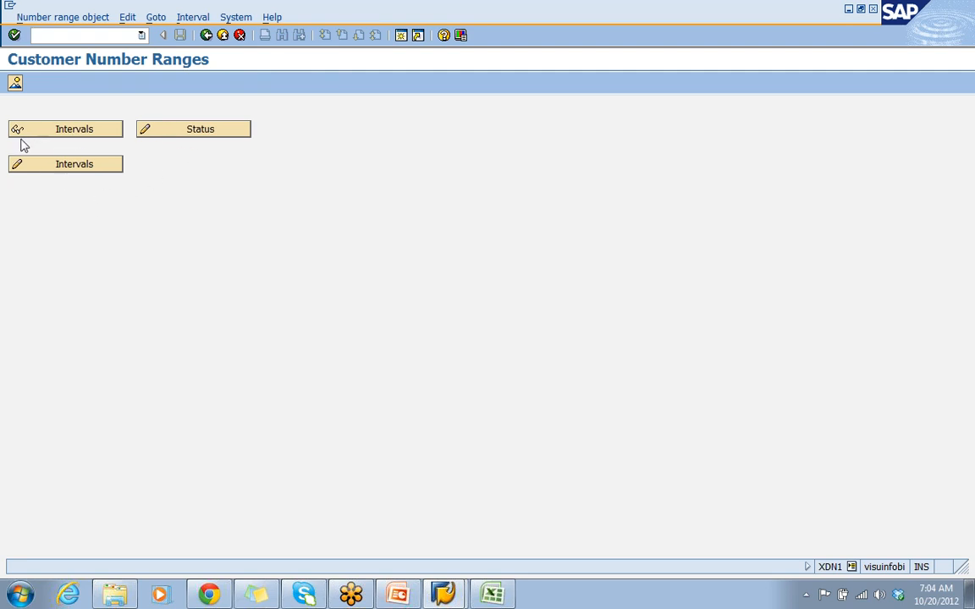
{"action": "left_click", "coordinate": [56, 136]}
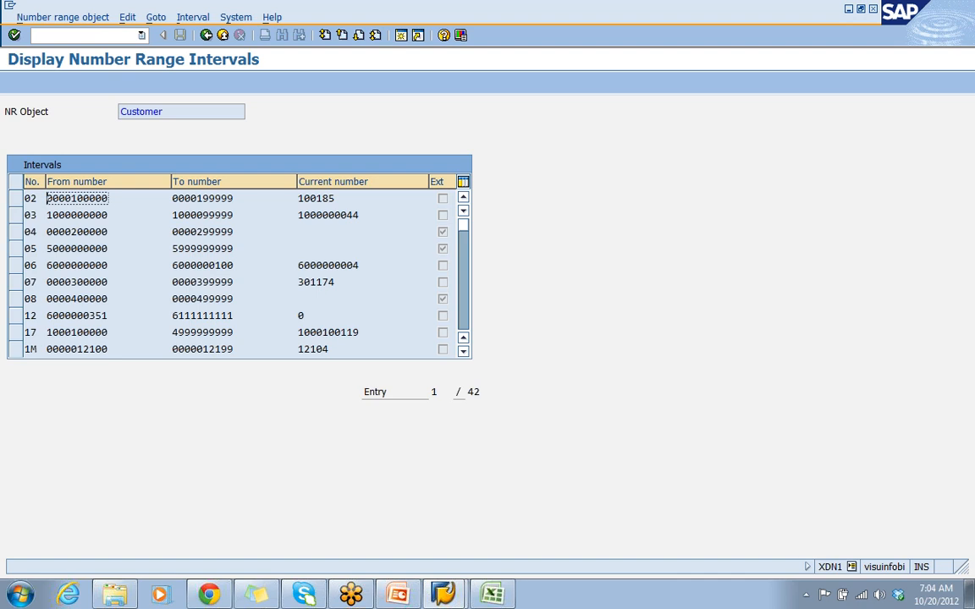
- Leave the interval display, open the customer number range intervals for maintenance and start inserting a new interval numbered hh
{"action": "left_click", "coordinate": [206, 35]}
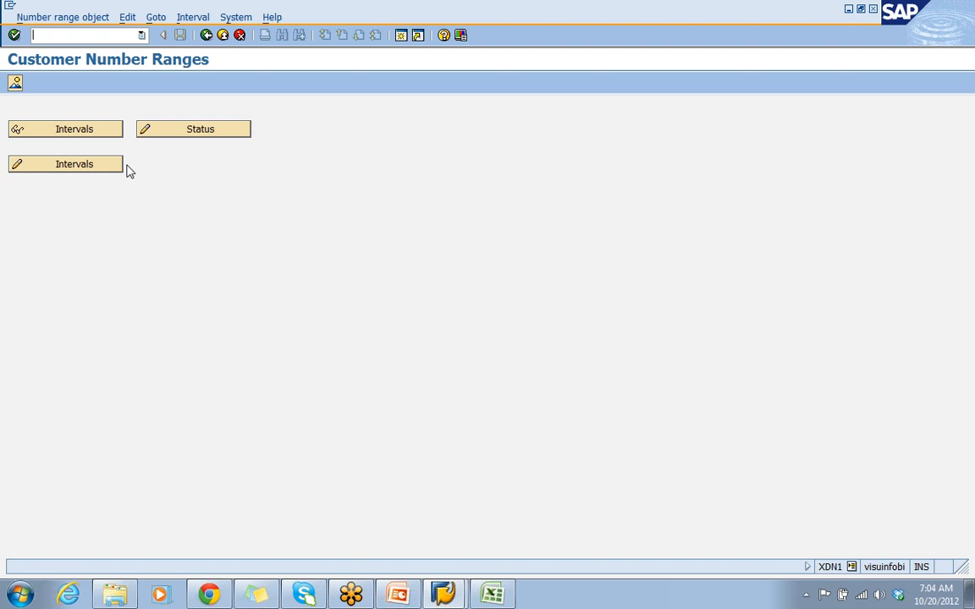
{"action": "left_click", "coordinate": [25, 169]}
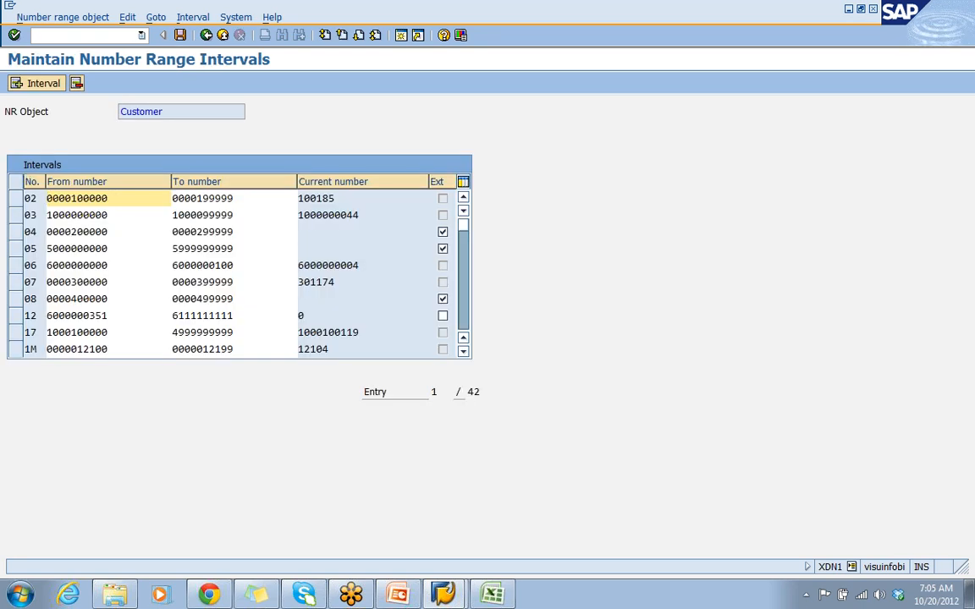
{"action": "left_click", "coordinate": [116, 215]}
{"action": "left_click", "coordinate": [116, 232]}
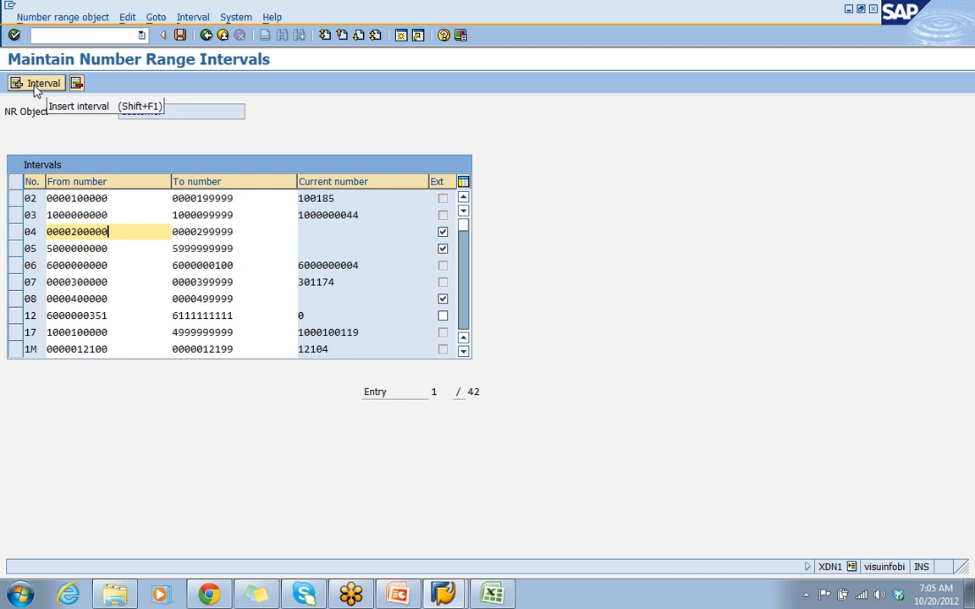
{"action": "left_click", "coordinate": [36, 85]}
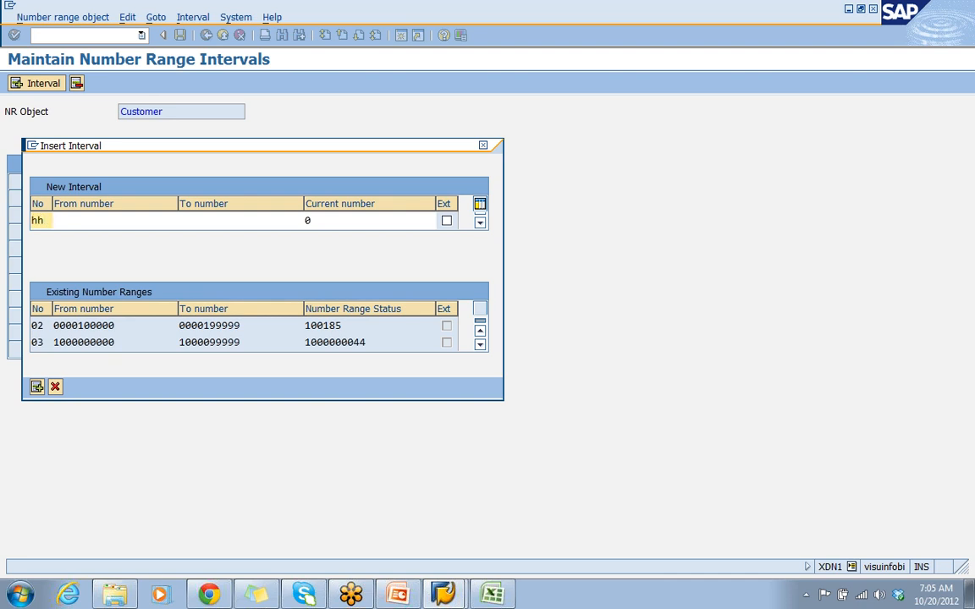
- Look up the free intervals for the new interval hh and choose the one from 22601 to 89999
{"action": "left_click", "coordinate": [114, 220]}
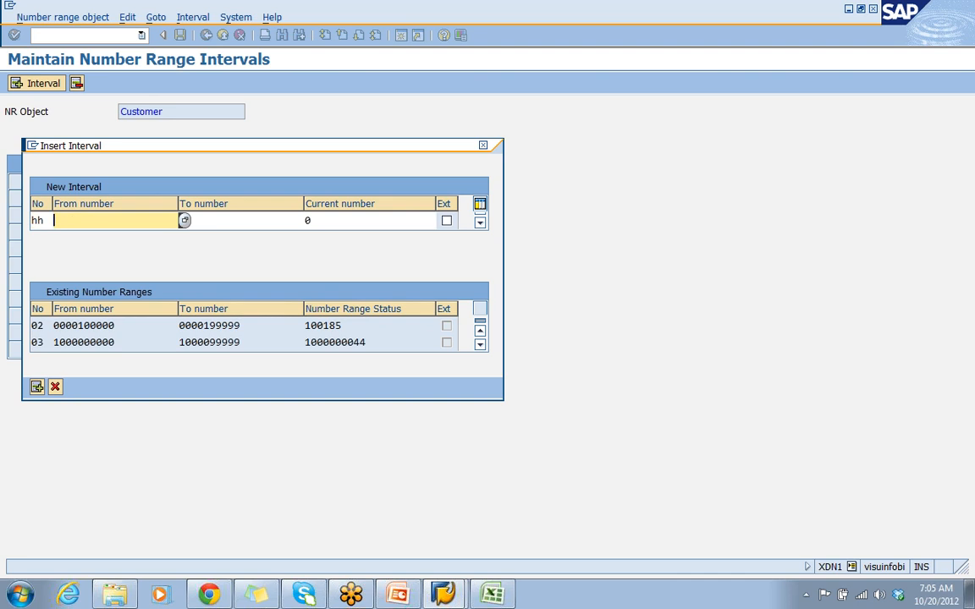
{"action": "left_click", "coordinate": [241, 220]}
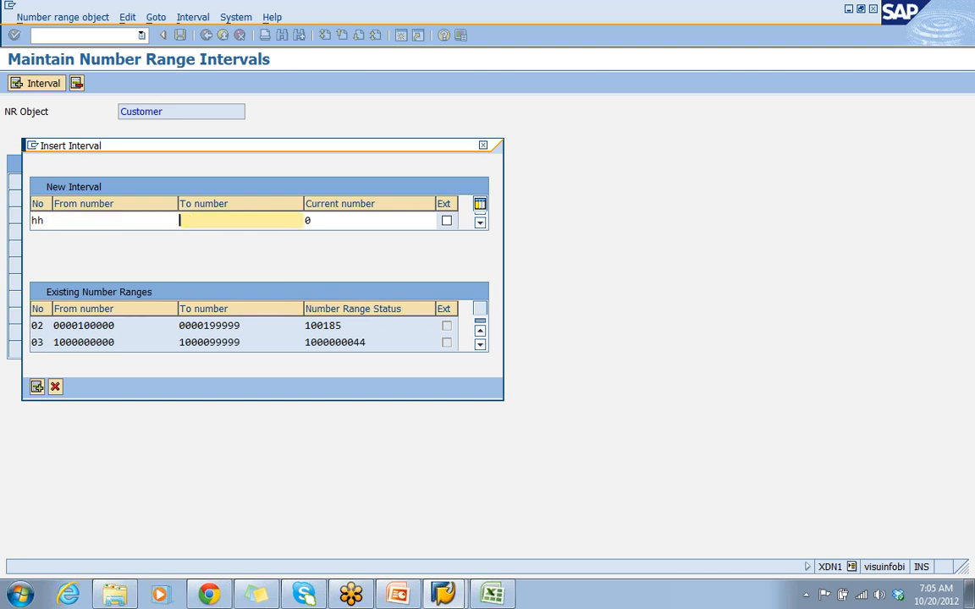
{"action": "left_click", "coordinate": [115, 220]}
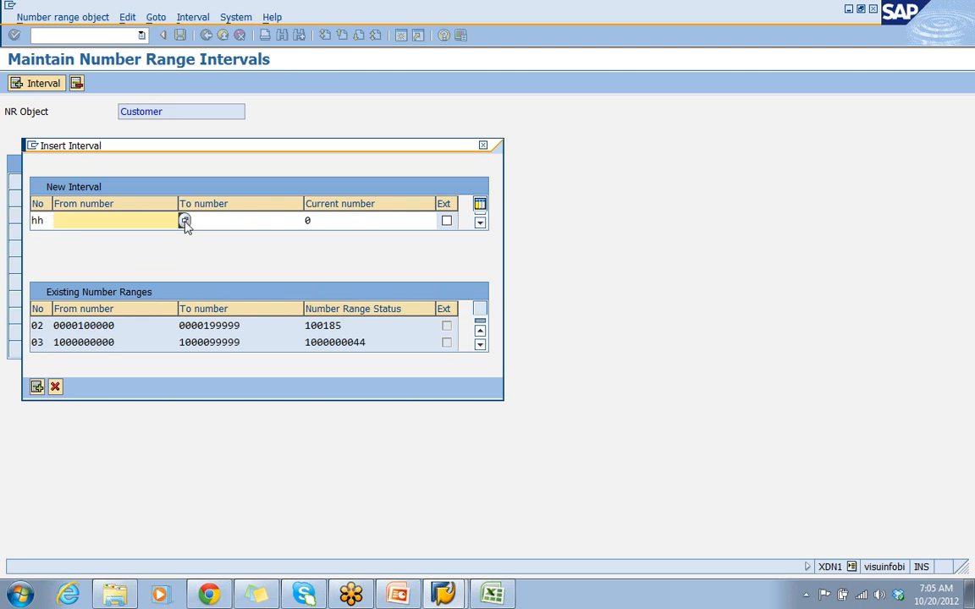
{"action": "left_click", "coordinate": [184, 221]}
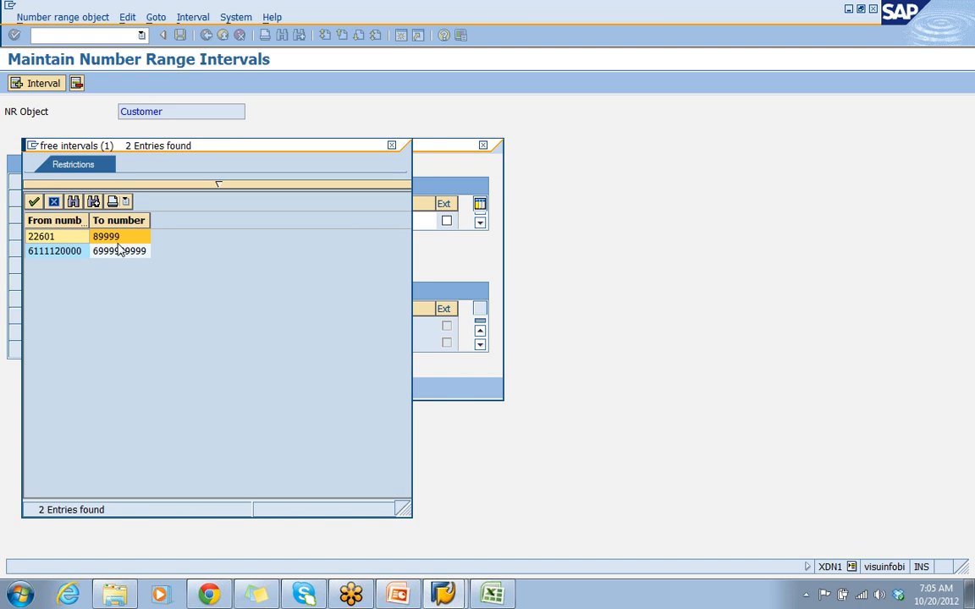
{"action": "double_click", "coordinate": [56, 236]}
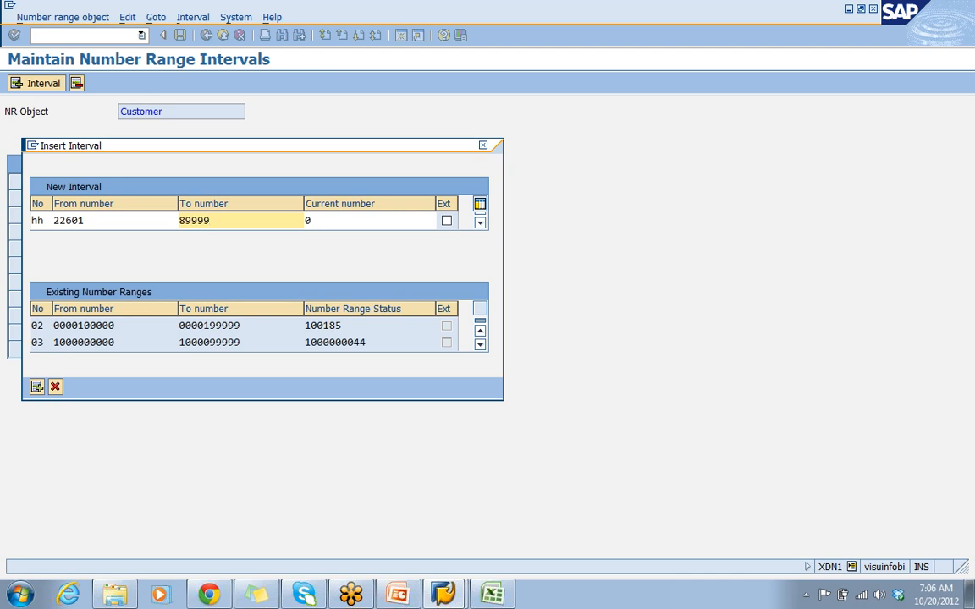
- Set the To number of interval hh to 22700 and insert the interval
{"action": "key", "text": "BackSpace"}
{"action": "key", "text": "BackSpace"}
{"action": "key", "text": "BackSpace"}
{"action": "key", "text": "BackSpace"}
{"action": "key", "text": "BackSpace"}
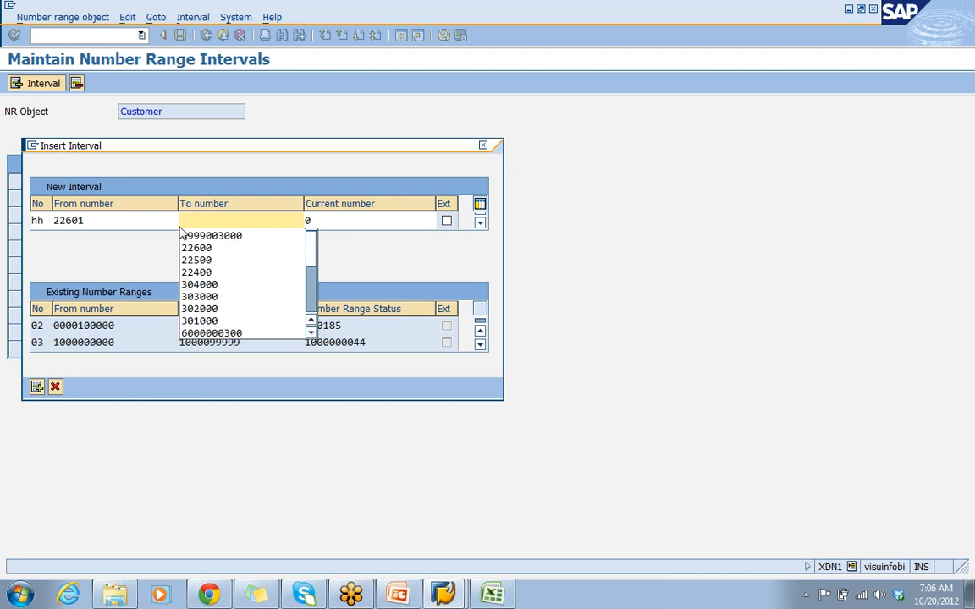
{"action": "left_click_drag", "start_coordinate": [85, 221], "coordinate": [51, 220]}
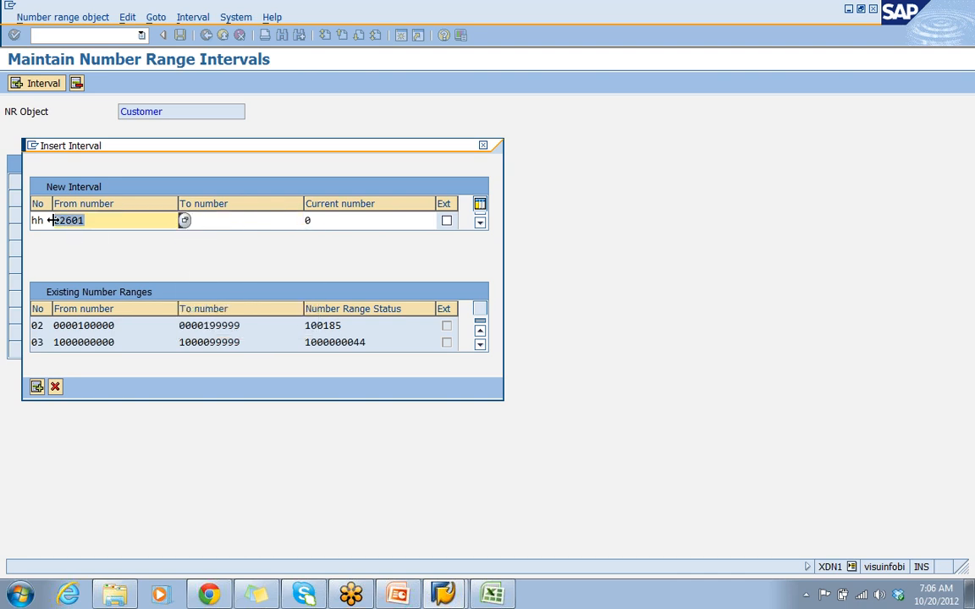
{"action": "key", "text": "ctrl+c"}
{"action": "key", "text": "Tab"}
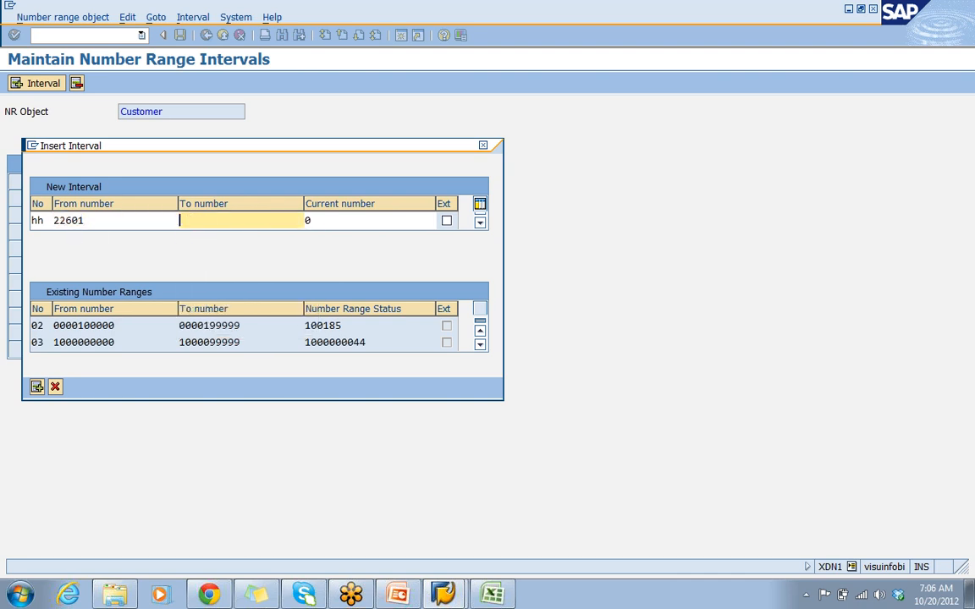
{"action": "key", "text": "ctrl+v"}
{"action": "key", "text": "BackSpace"}
{"action": "type", "text": "7"}
{"action": "key", "text": "BackSpace"}
{"action": "type", "text": "0"}
{"action": "key", "text": "Return"}
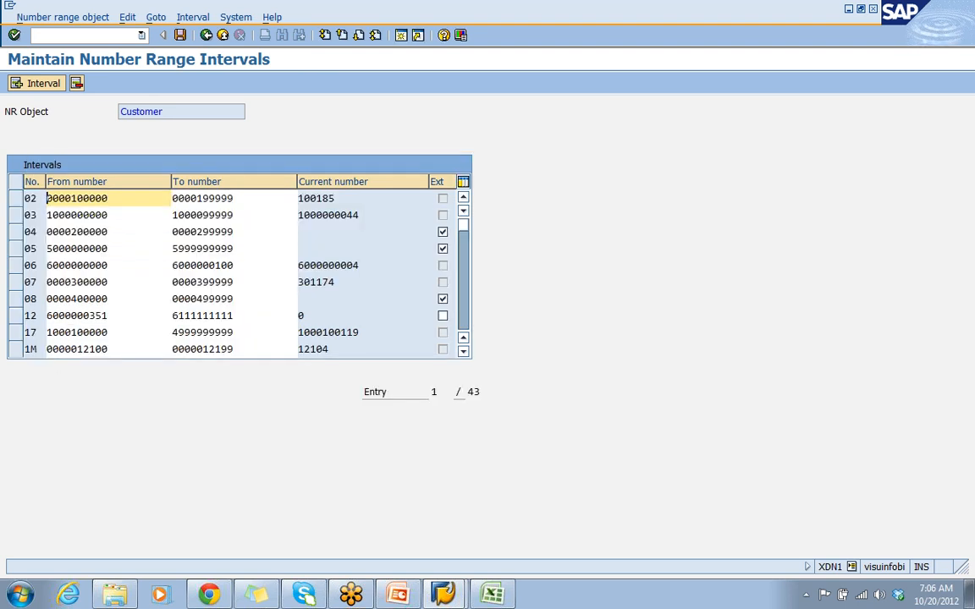
- Save the number range intervals, accept the transport notice and check the HH entry in the interval list
{"action": "left_click", "coordinate": [180, 35]}
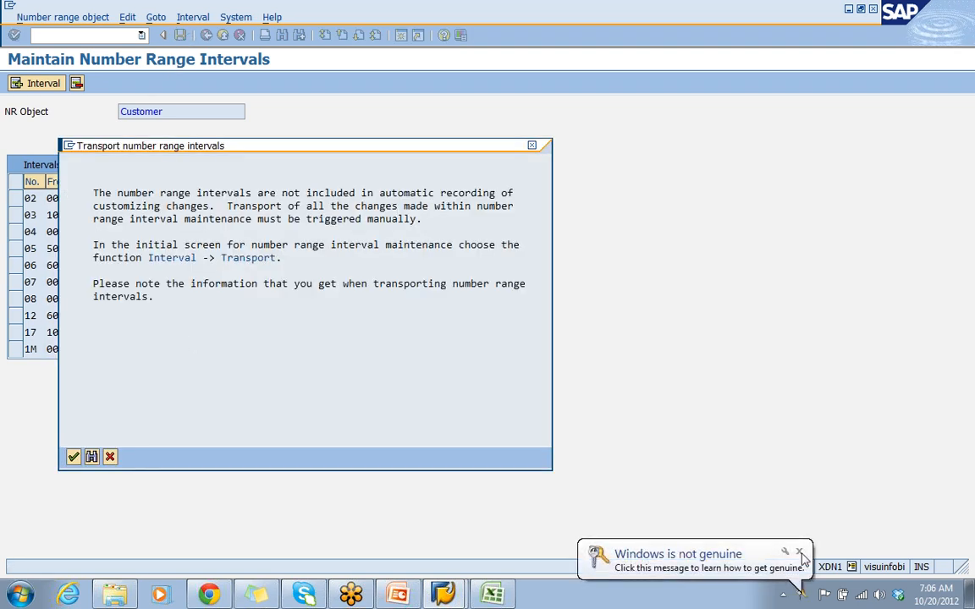
{"action": "left_click", "coordinate": [799, 552]}
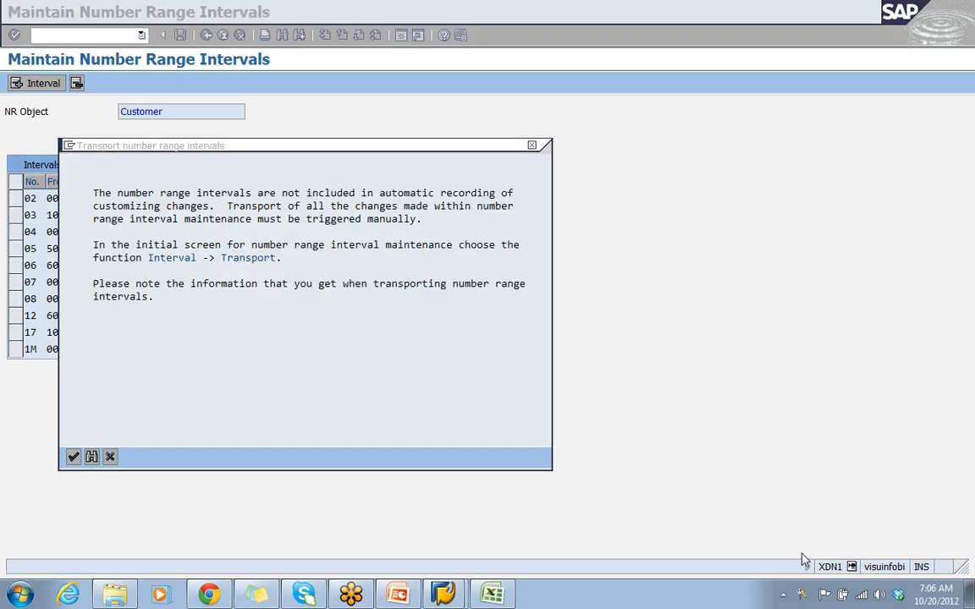
{"action": "left_click", "coordinate": [75, 457]}
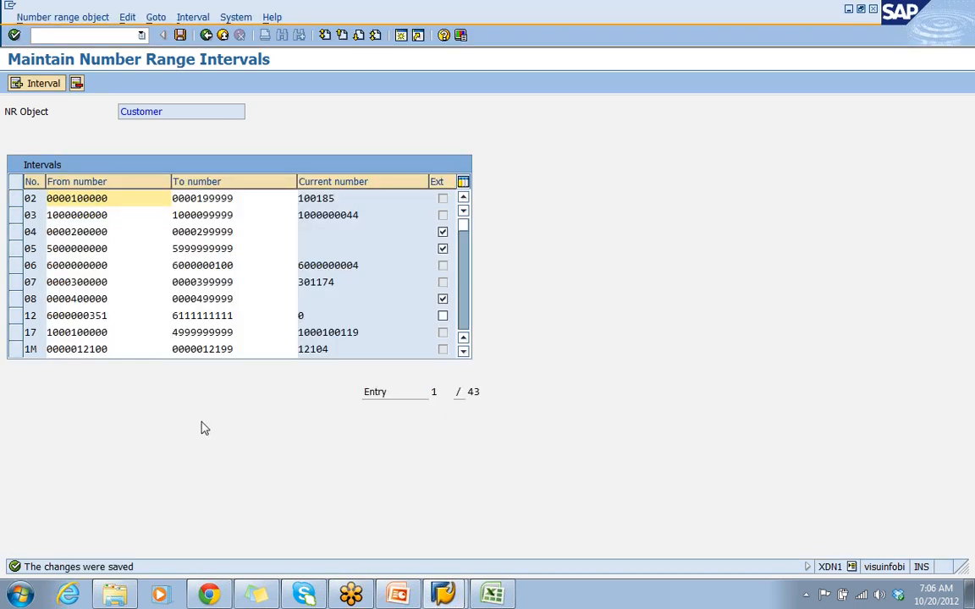
{"action": "left_click", "coordinate": [465, 320]}
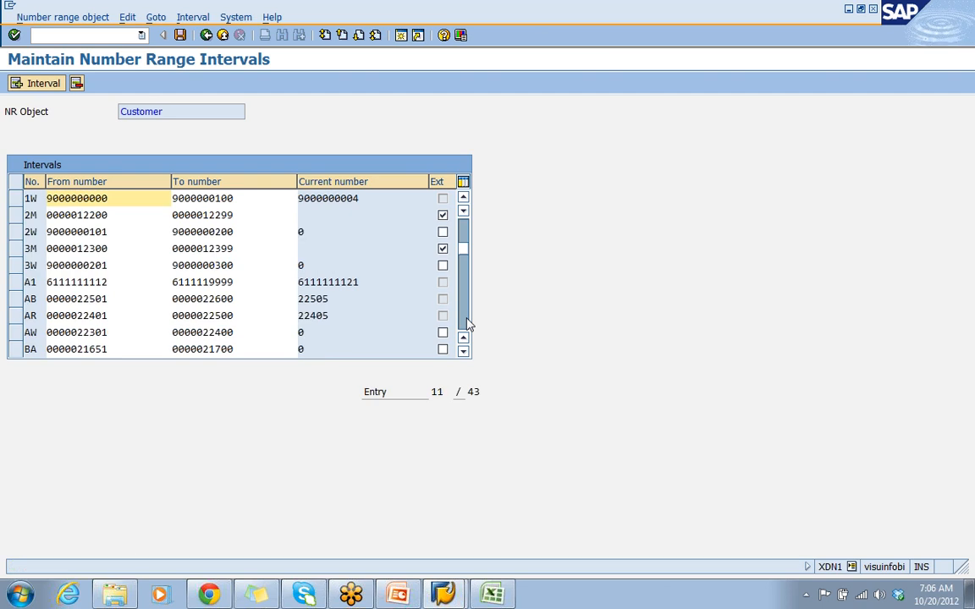
{"action": "left_click", "coordinate": [466, 321]}
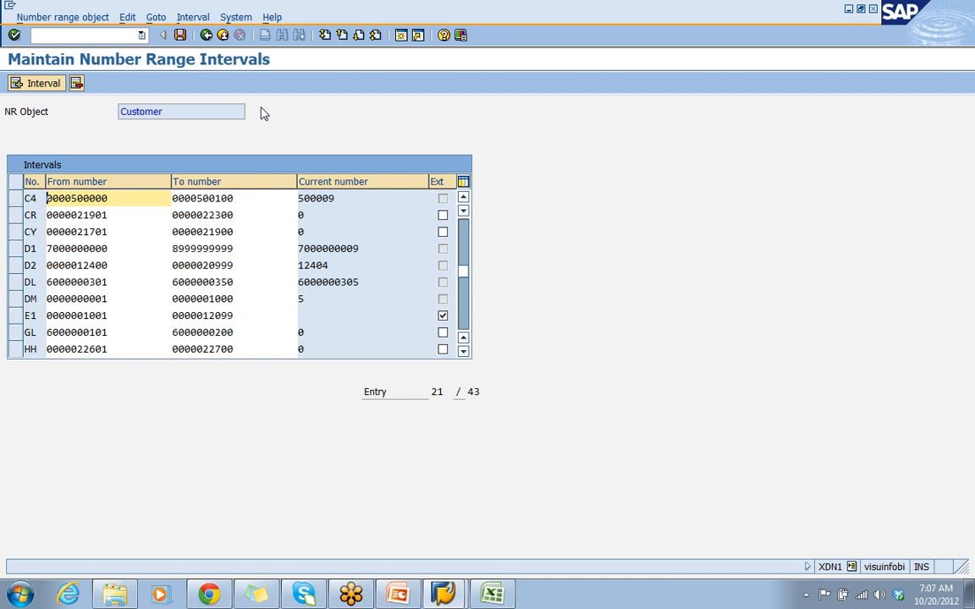
- Start another new interval numbered h1 and fill it from the free interval 22701 to 89999
{"action": "left_click", "coordinate": [40, 85]}
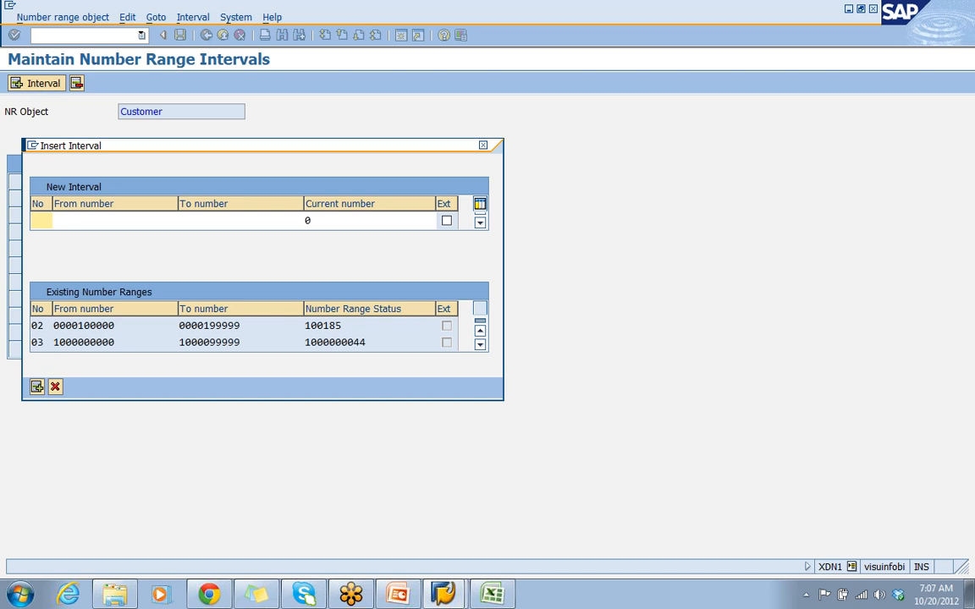
{"action": "type", "text": "h1"}
{"action": "left_click", "coordinate": [54, 220]}
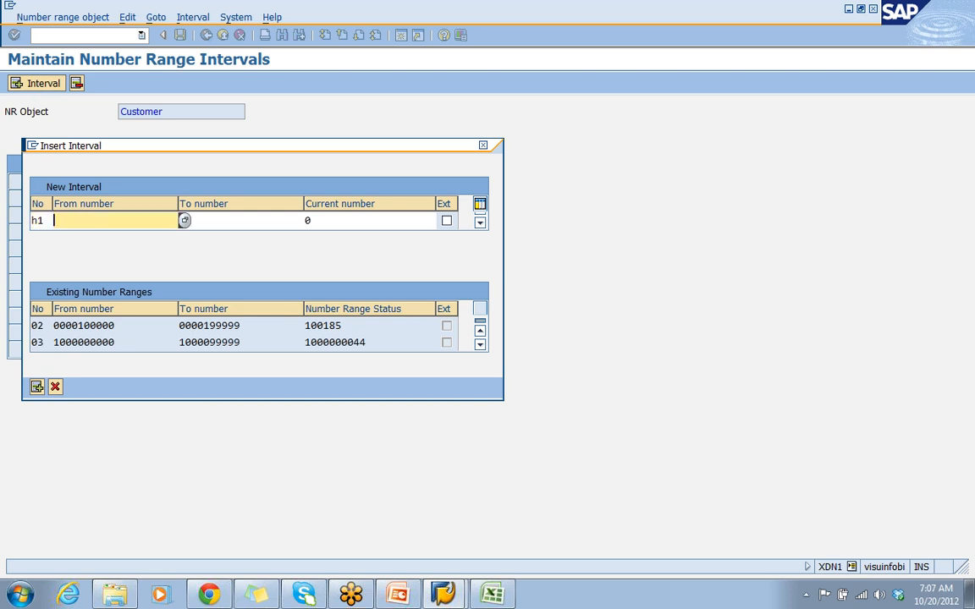
{"action": "key", "text": "F4"}
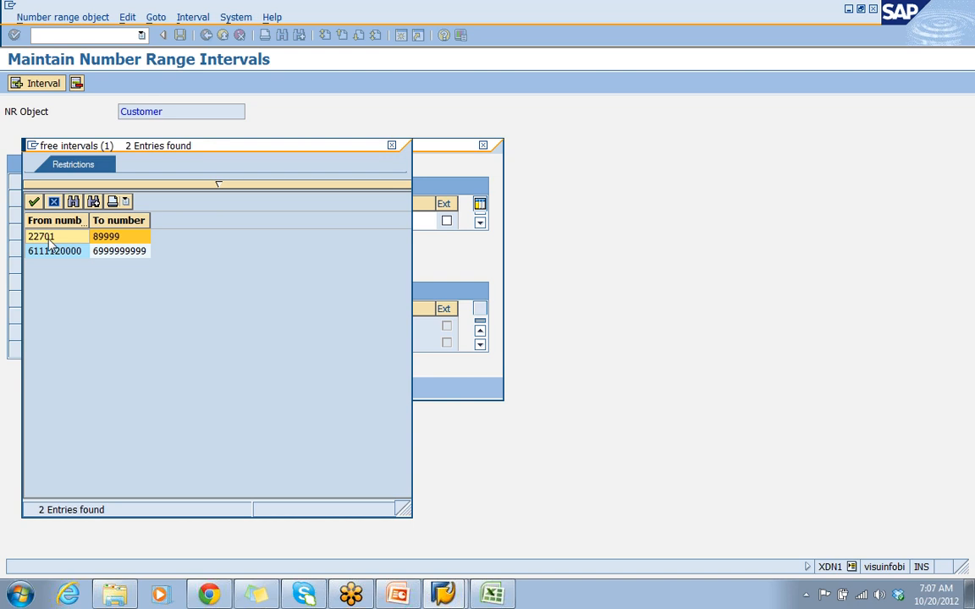
{"action": "double_click", "coordinate": [49, 241]}
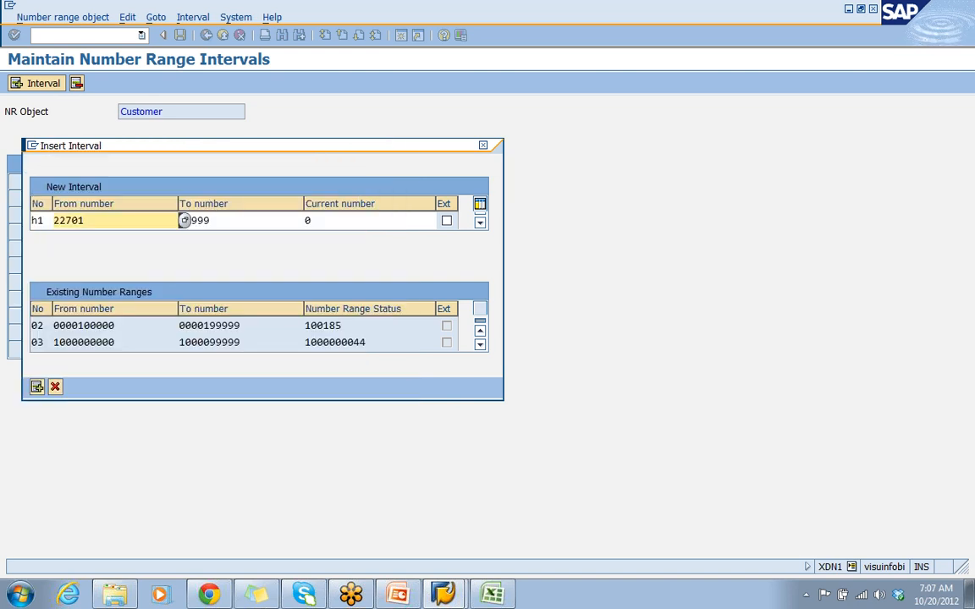
- Set the To number of interval h1 to 22800 and insert the interval
{"action": "key", "text": "BackSpace"}
{"action": "key", "text": "BackSpace"}
{"action": "key", "text": "BackSpace"}
{"action": "key", "text": "BackSpace"}
{"action": "key", "text": "BackSpace"}
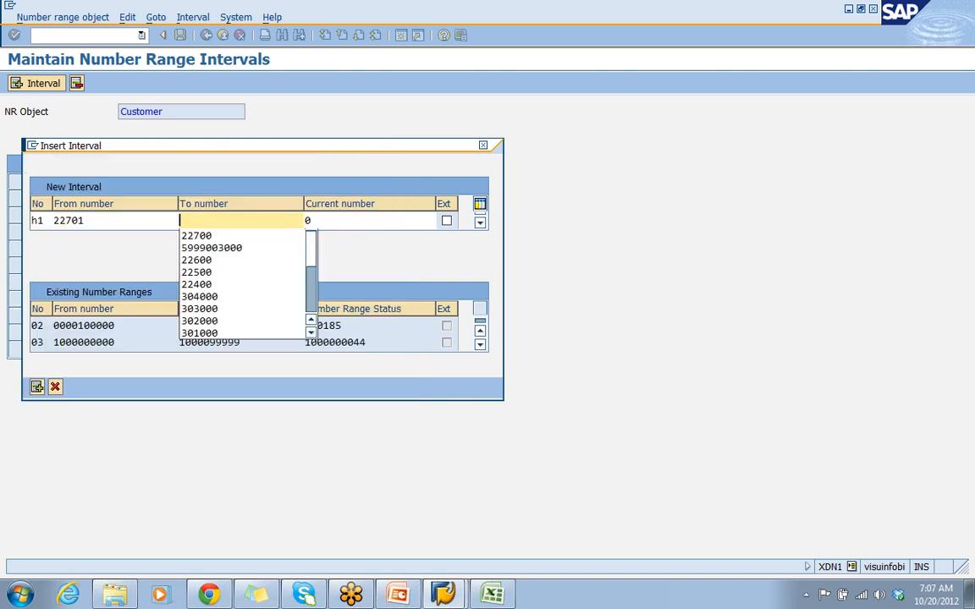
{"action": "type", "text": "22601"}
{"action": "left_click", "coordinate": [198, 220]}
{"action": "key", "text": "BackSpace"}
{"action": "type", "text": "801"}
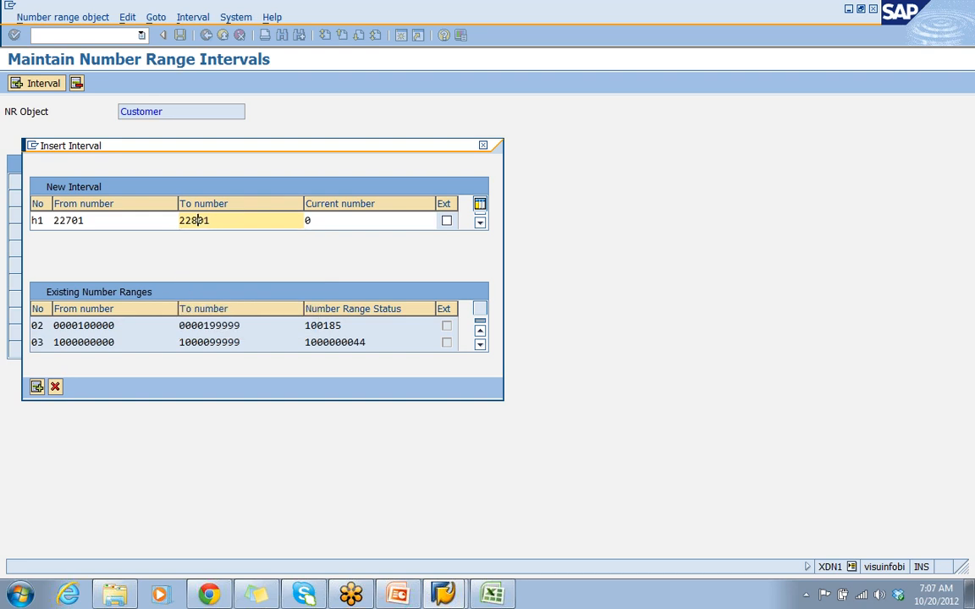
{"action": "key", "text": "BackSpace"}
{"action": "type", "text": "0"}
{"action": "key", "text": "Return"}
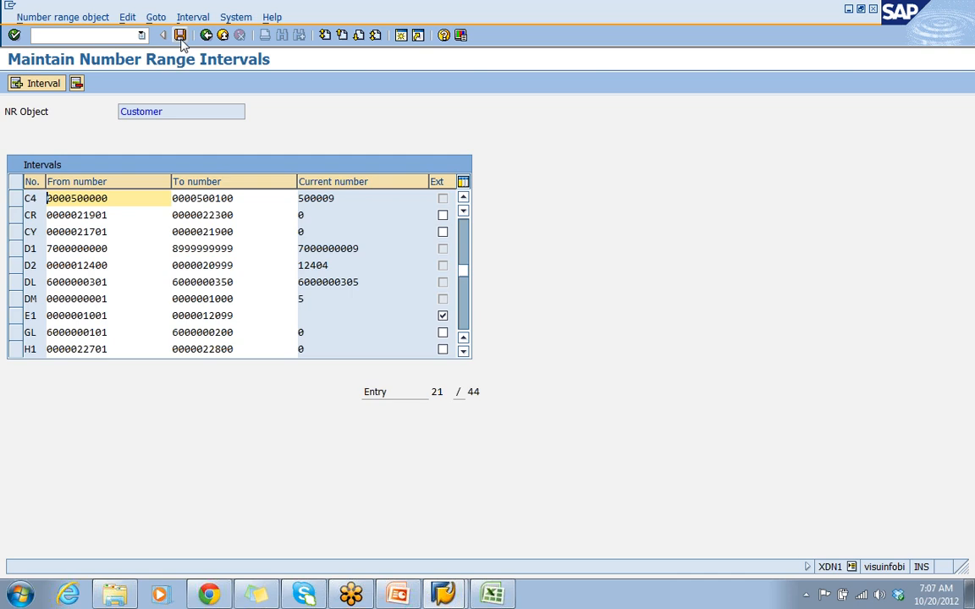
- Save the customer intervals, check the H1 and HH entries and return to the Customer Number Ranges start screen
{"action": "left_click", "coordinate": [180, 35]}
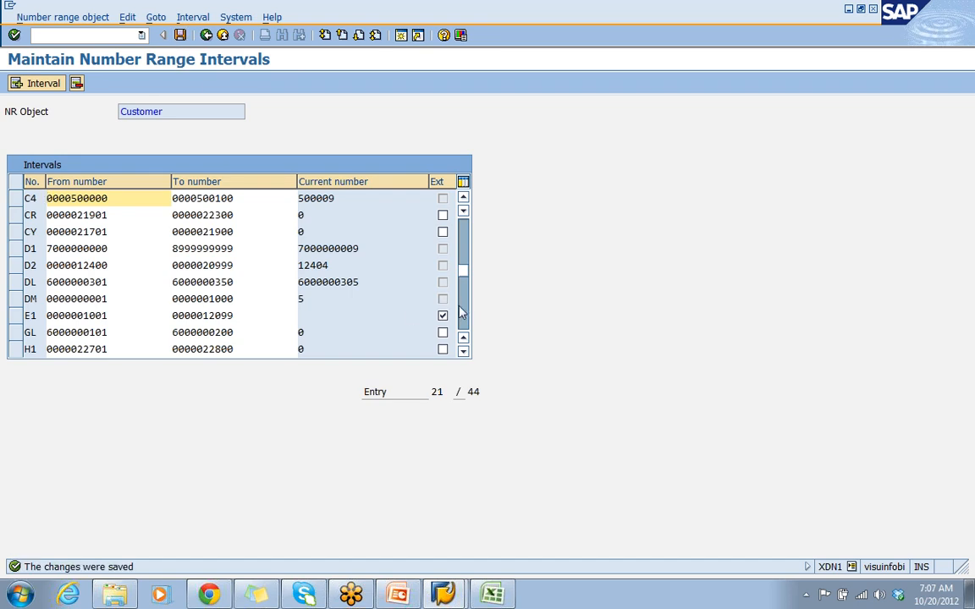
{"action": "left_click", "coordinate": [463, 349]}
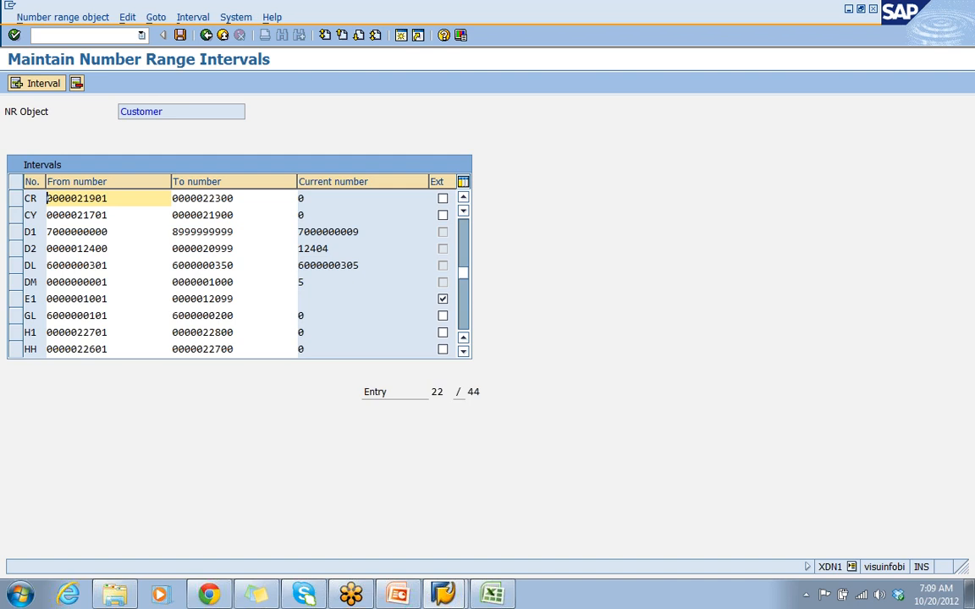
{"action": "left_click", "coordinate": [211, 331]}
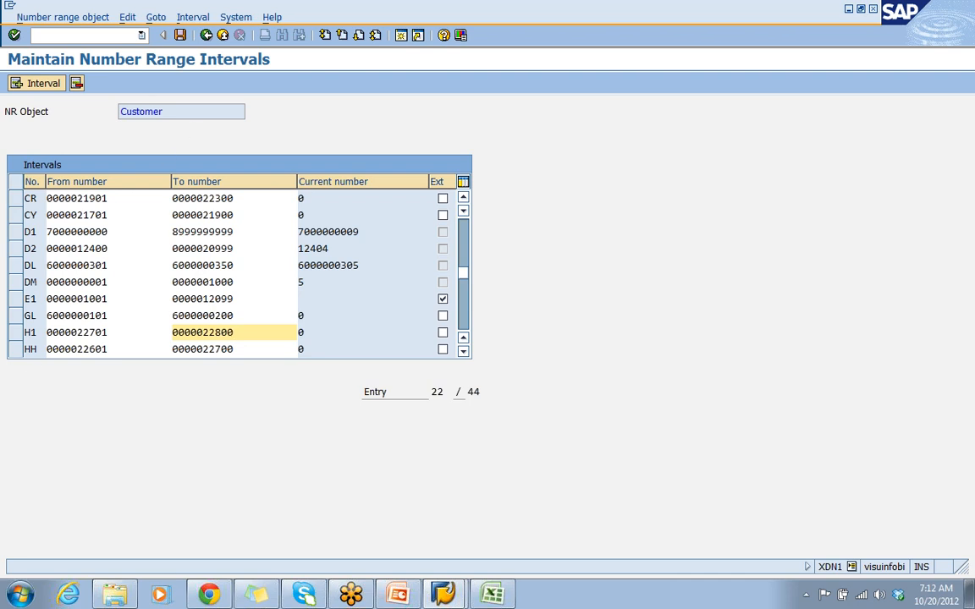
{"action": "left_click", "coordinate": [179, 35]}
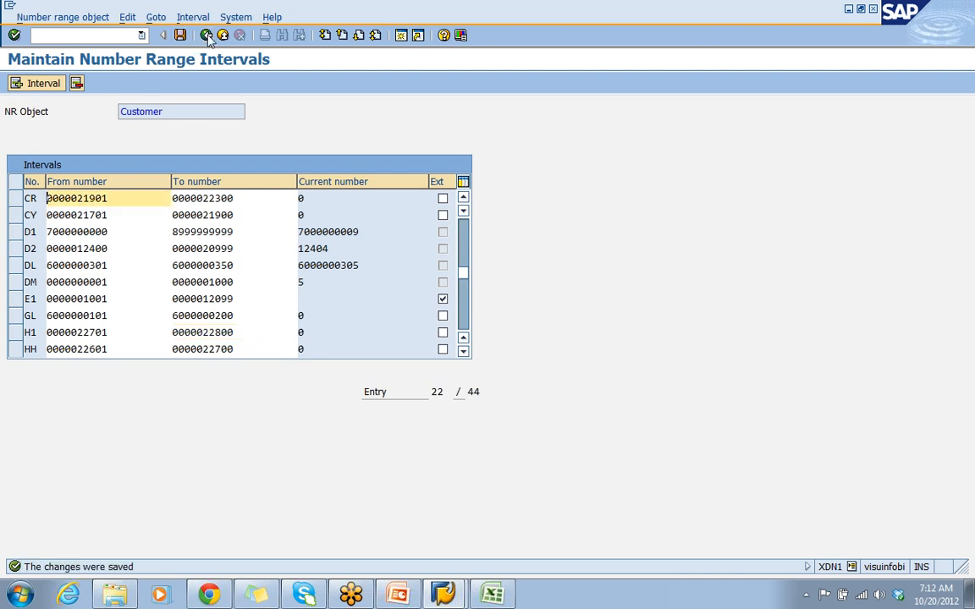
{"action": "left_click", "coordinate": [205, 34]}
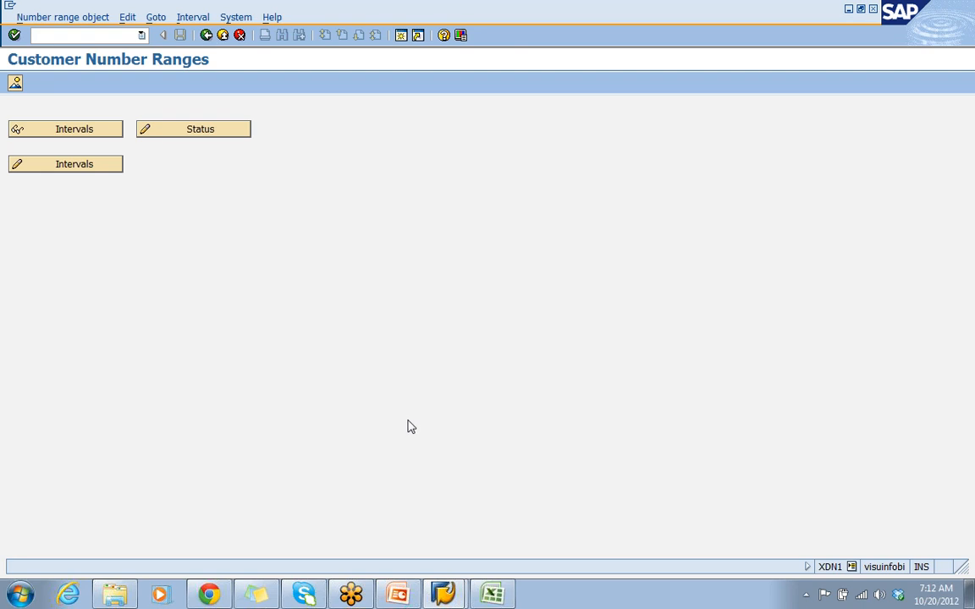
{"action": "left_click", "coordinate": [490, 592]}
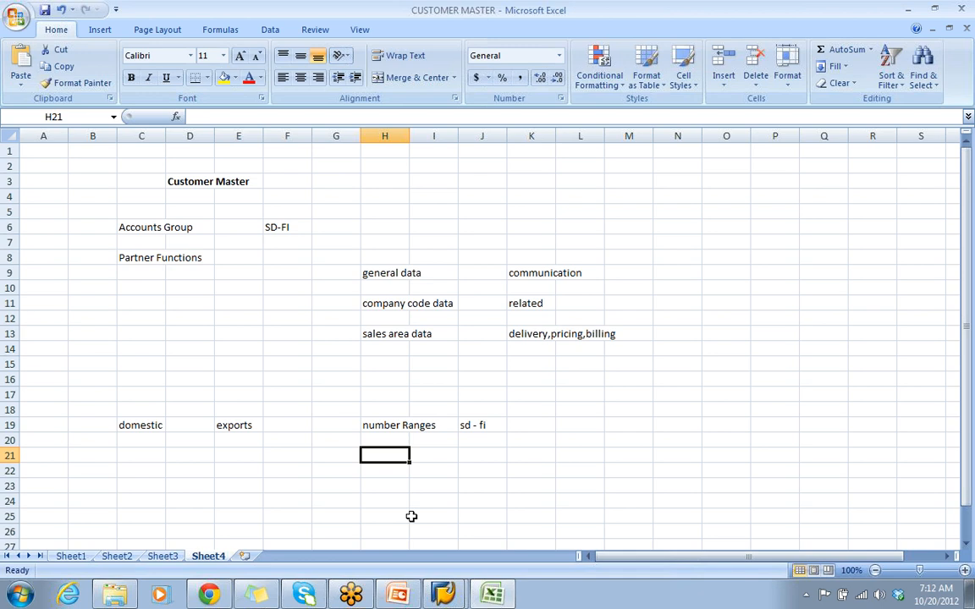
{"action": "left_click", "coordinate": [442, 593]}
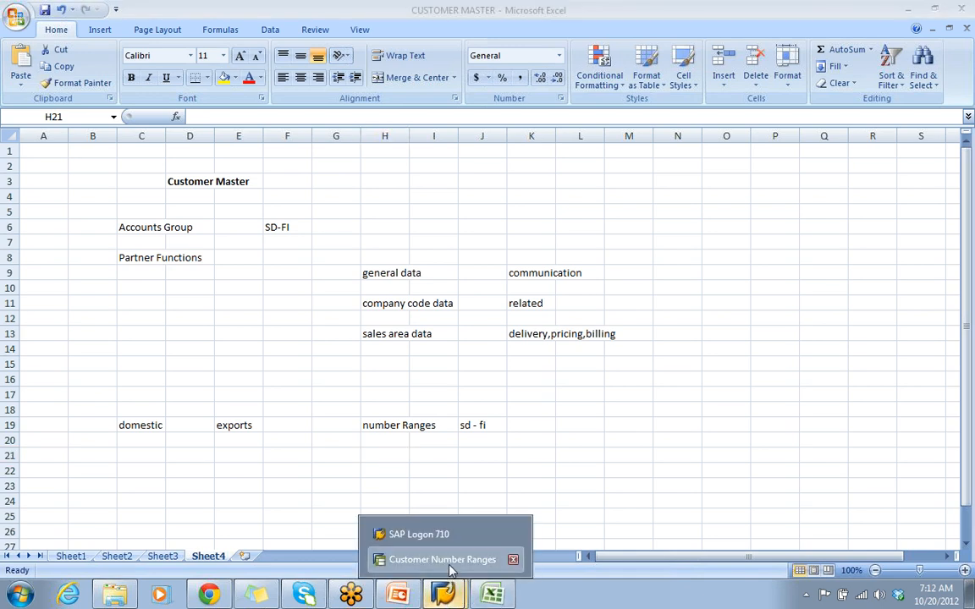
{"action": "left_click", "coordinate": [449, 564]}
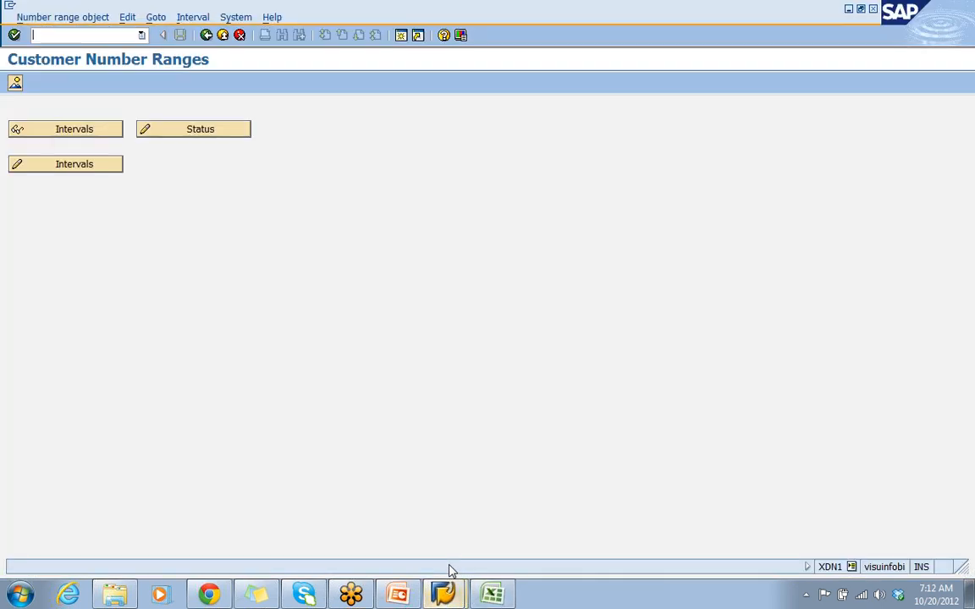
- Go back to the IMG structure and open Assign Number Ranges to Customer Account Groups
{"action": "left_click", "coordinate": [205, 37]}
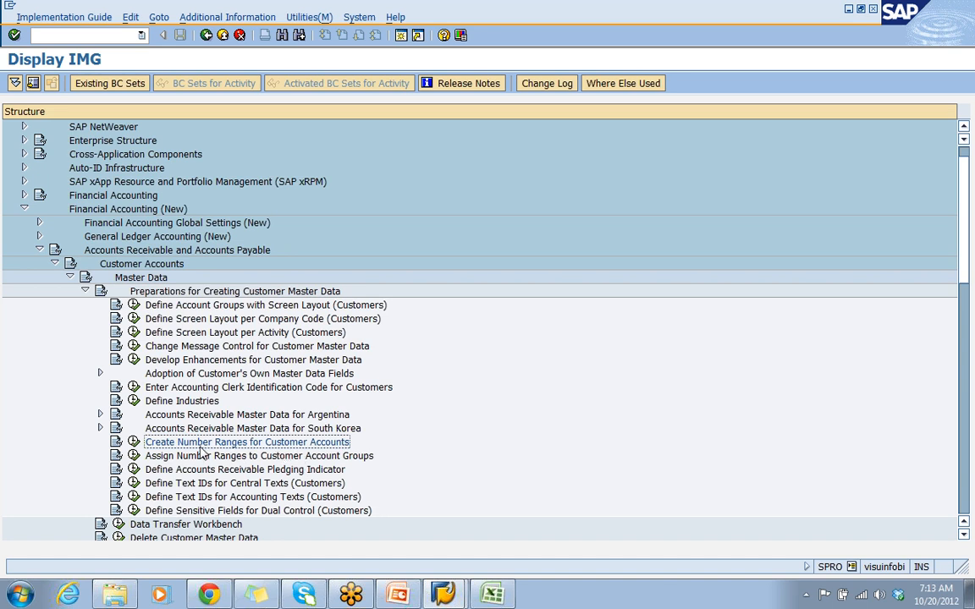
{"action": "left_click", "coordinate": [134, 458]}
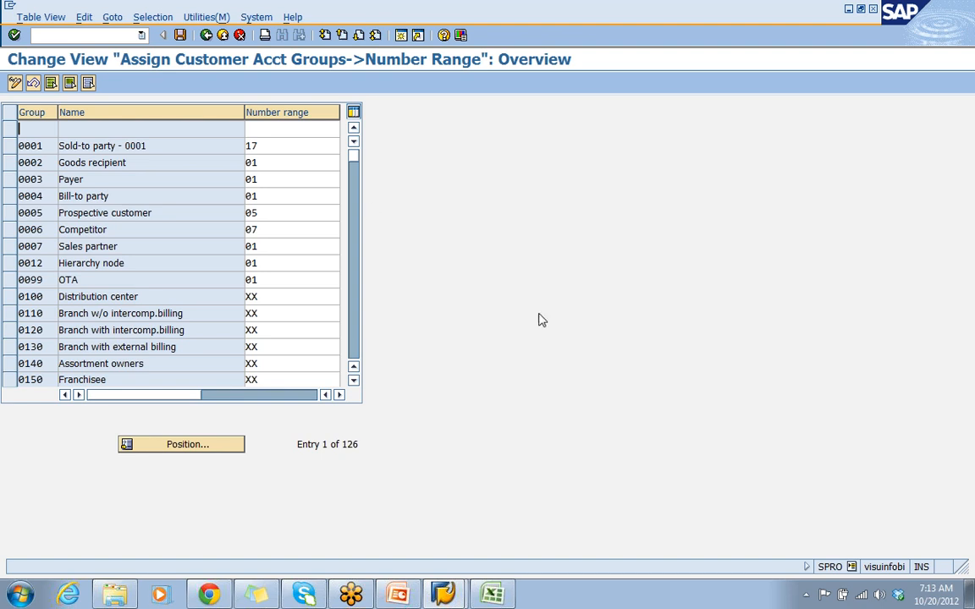
- View the session's system details, then reopen the customer account group number range assignment from the start screen with transaction /nobar
{"action": "left_click", "coordinate": [852, 567]}
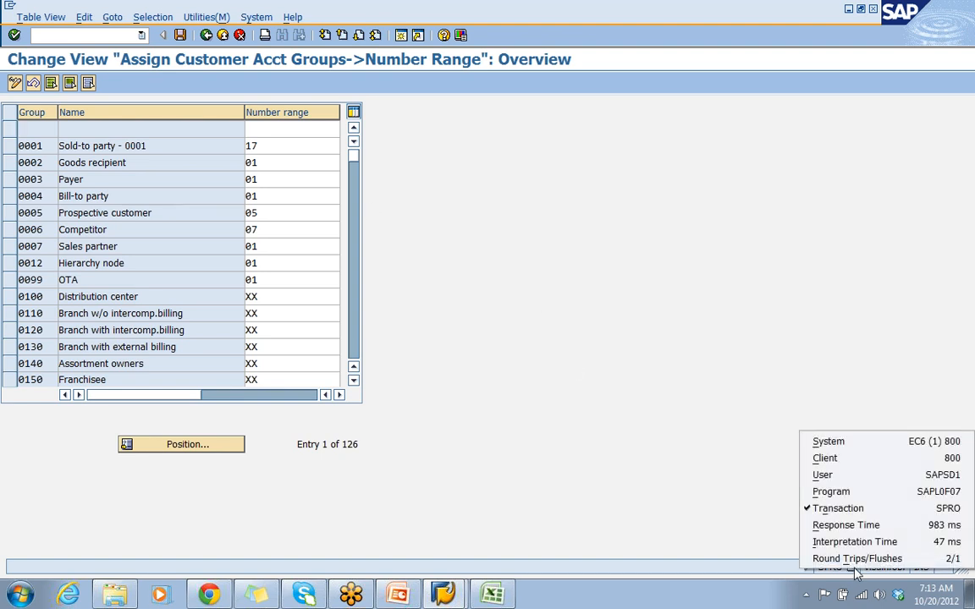
{"action": "left_click", "coordinate": [694, 372]}
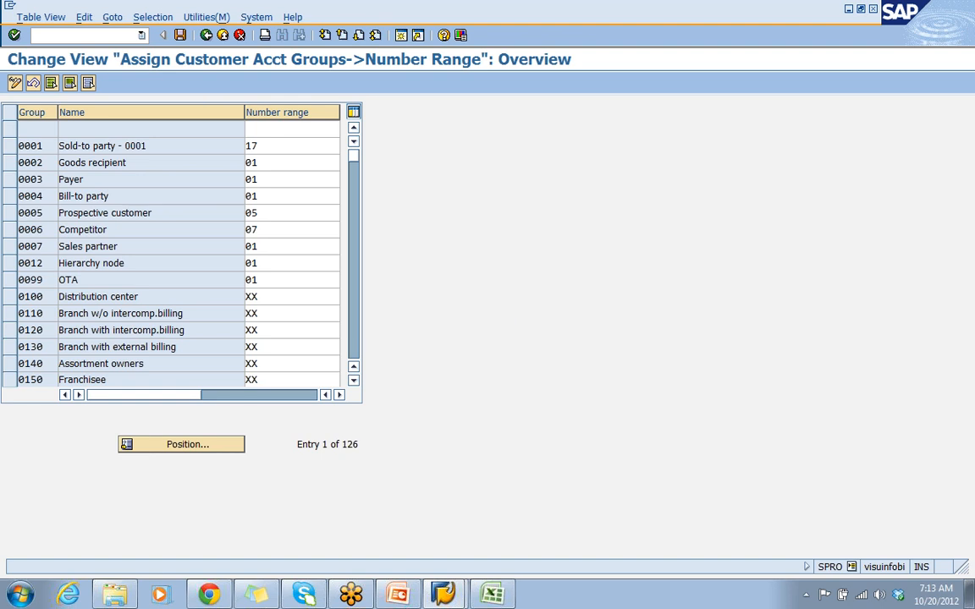
{"action": "type", "text": "/nobar"}
{"action": "key", "text": "Return"}
{"action": "key", "text": "F3"}
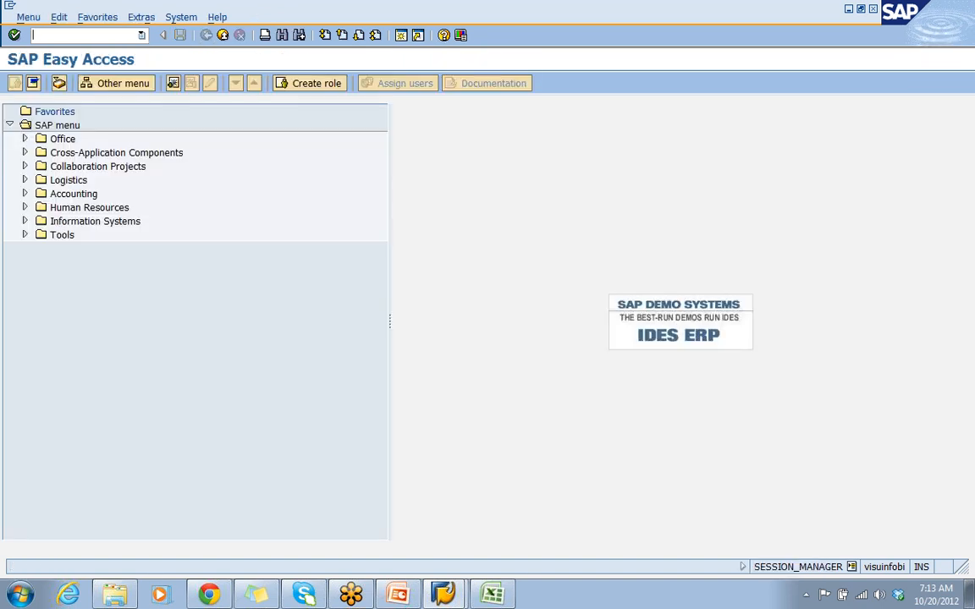
{"action": "type", "text": "/nobar"}
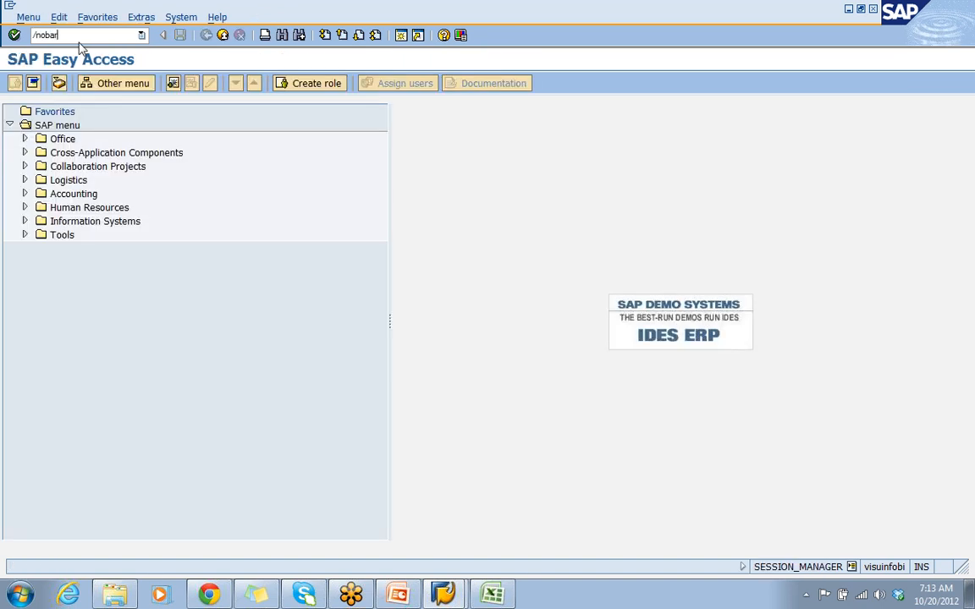
{"action": "key", "text": "Return"}
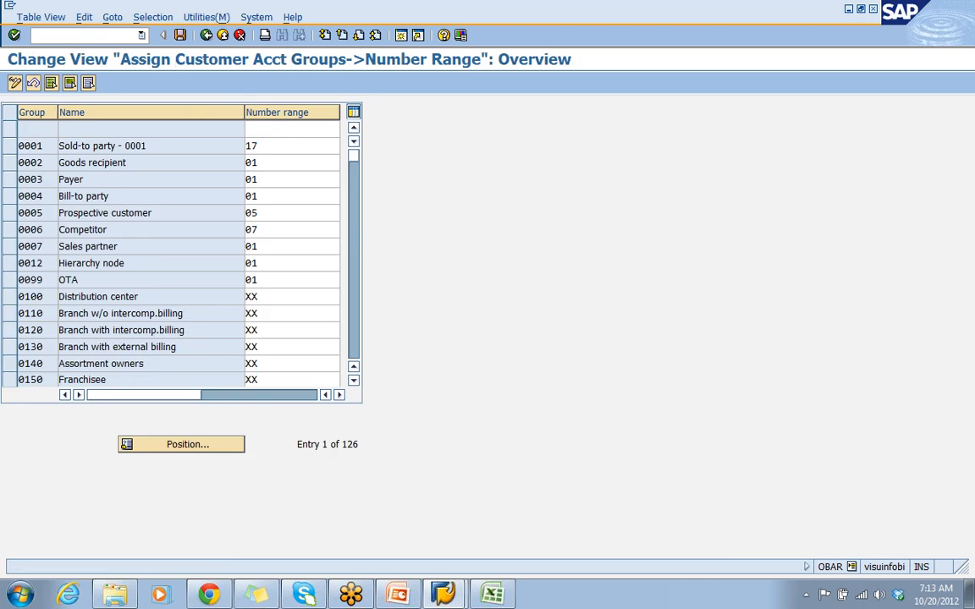
- Position the assignment list on account group HUL and check the HUL and HUL1 entries
{"action": "left_click", "coordinate": [176, 449]}
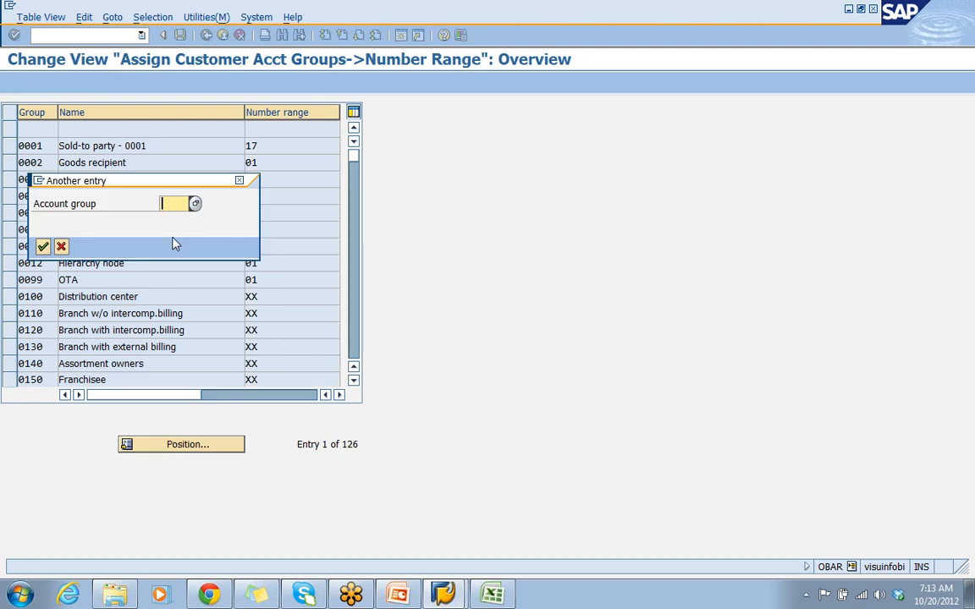
{"action": "type", "text": "hul"}
{"action": "key", "text": "Return"}
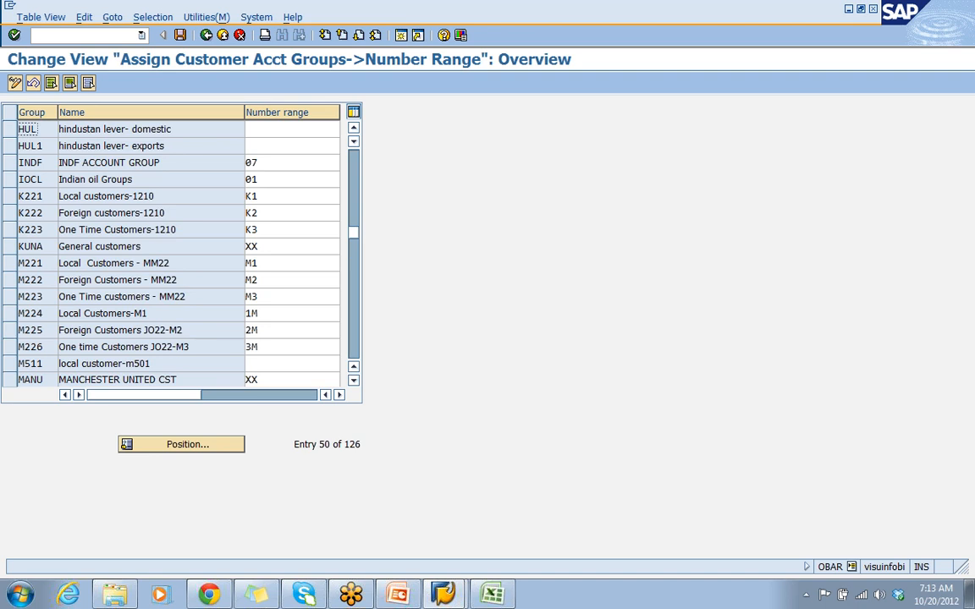
{"action": "left_click", "coordinate": [157, 130]}
{"action": "left_click", "coordinate": [164, 147]}
- Find number range HH among the possible entries and assign it to account group HUL
{"action": "left_click", "coordinate": [269, 129]}
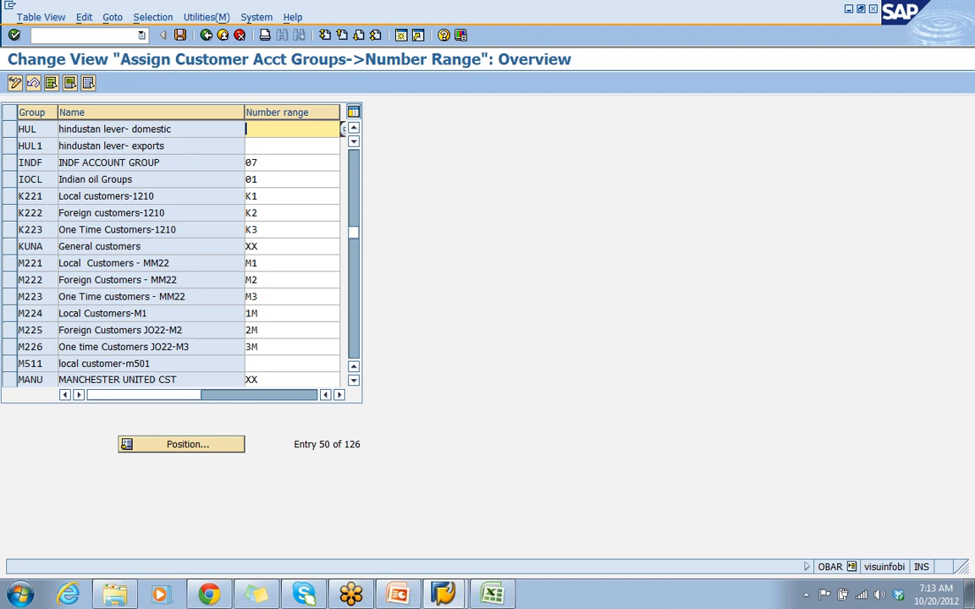
{"action": "key", "text": "F4"}
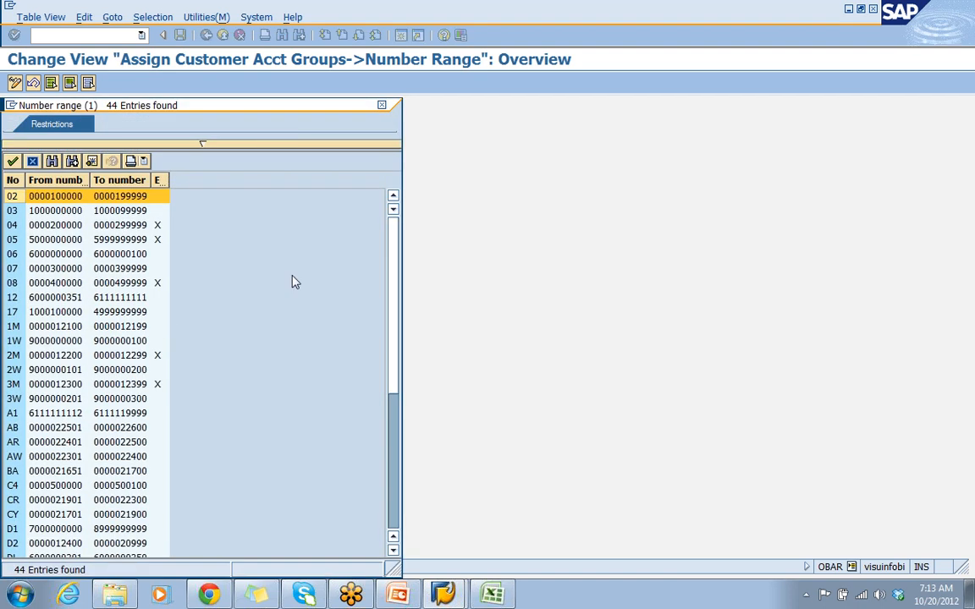
{"action": "key", "text": "ctrl+f"}
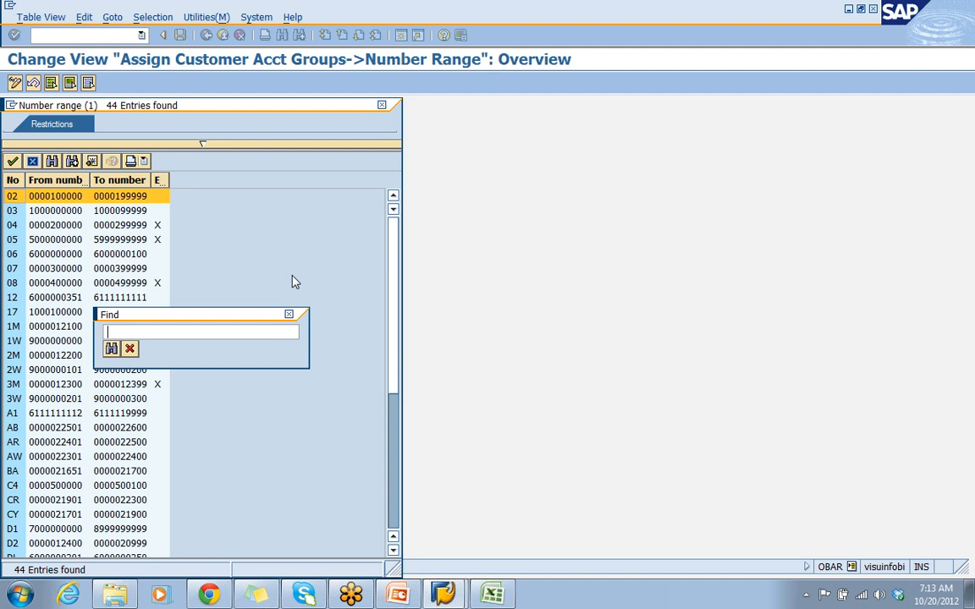
{"action": "type", "text": "hg"}
{"action": "key", "text": "Return"}
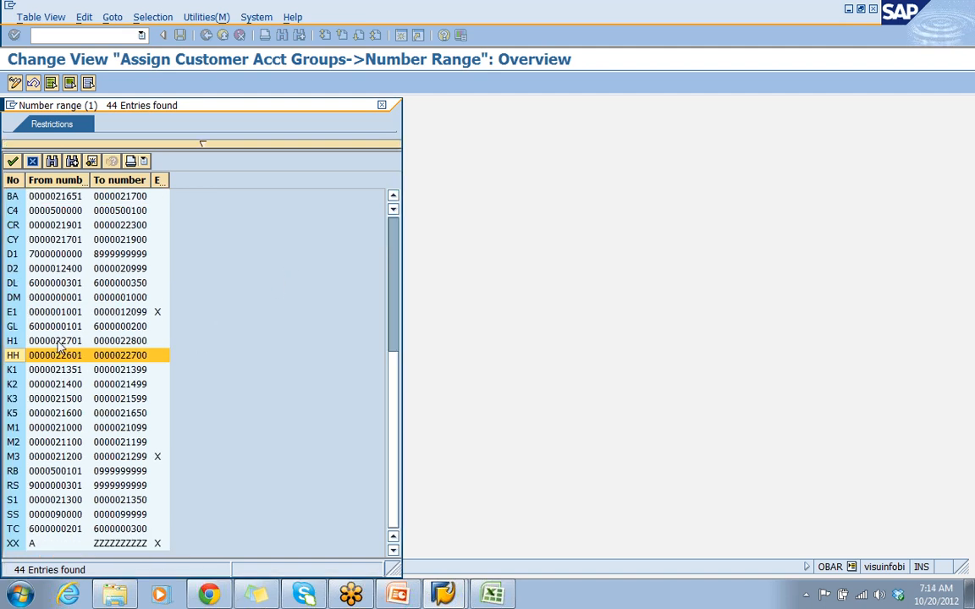
{"action": "left_click_drag", "start_coordinate": [267, 110], "coordinate": [643, 47]}
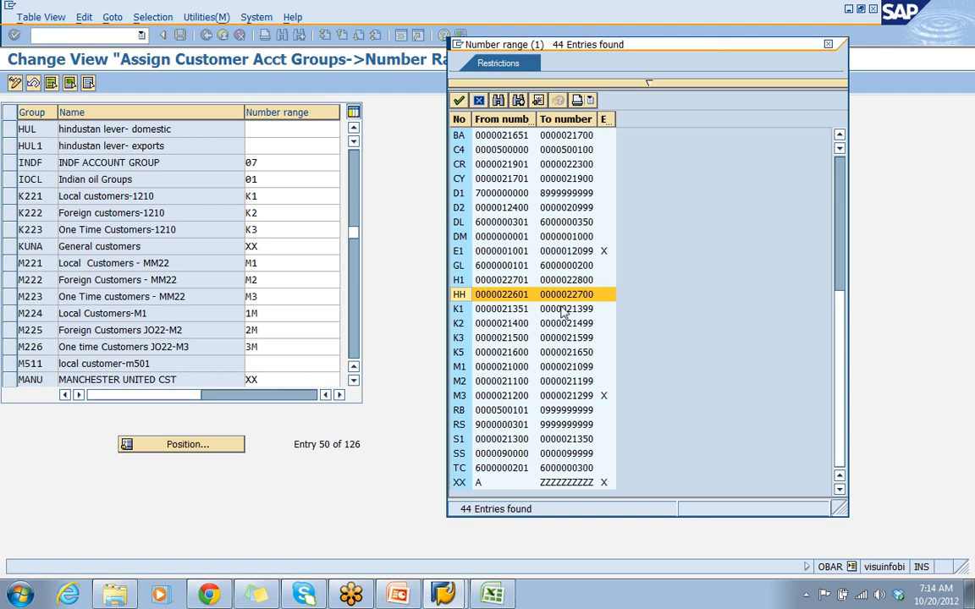
{"action": "left_click", "coordinate": [465, 296]}
- Assign number range H1 to account group HUL1, save under the proposed hindustan lever customizing request and return to SAP Easy Access
{"action": "key", "text": "Down"}
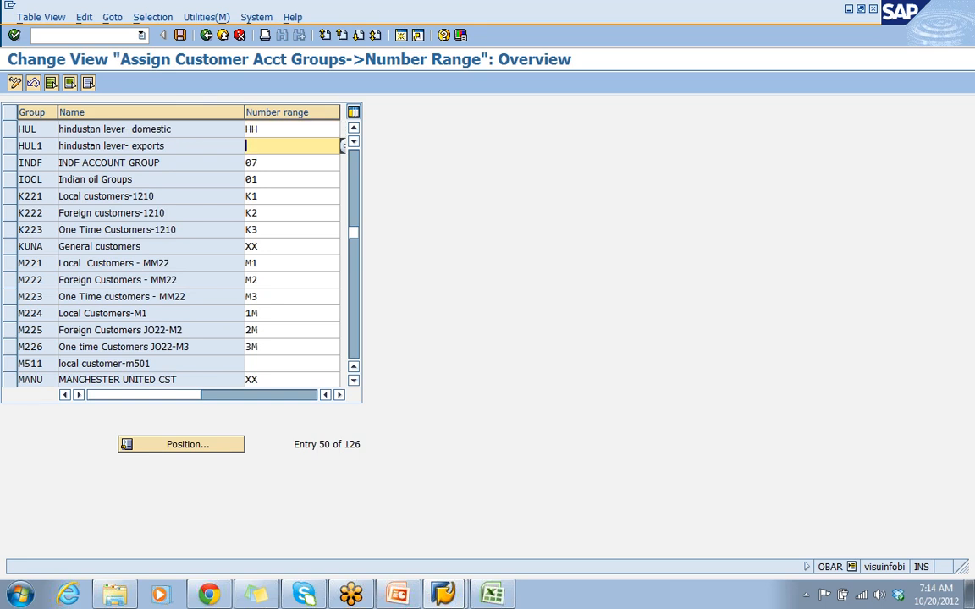
{"action": "type", "text": "h1"}
{"action": "key", "text": "Return"}
{"action": "left_click", "coordinate": [180, 37]}
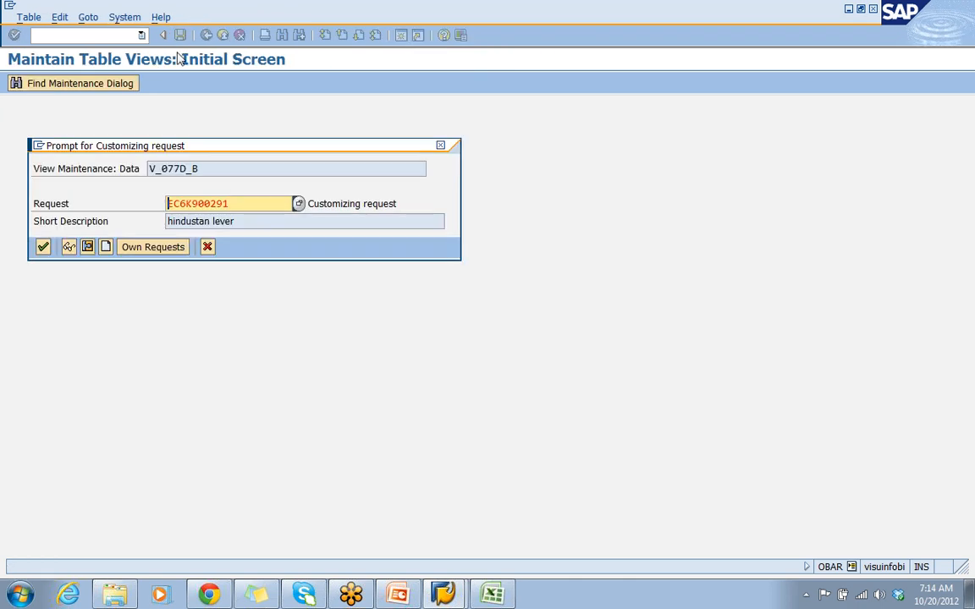
{"action": "left_click", "coordinate": [44, 246]}
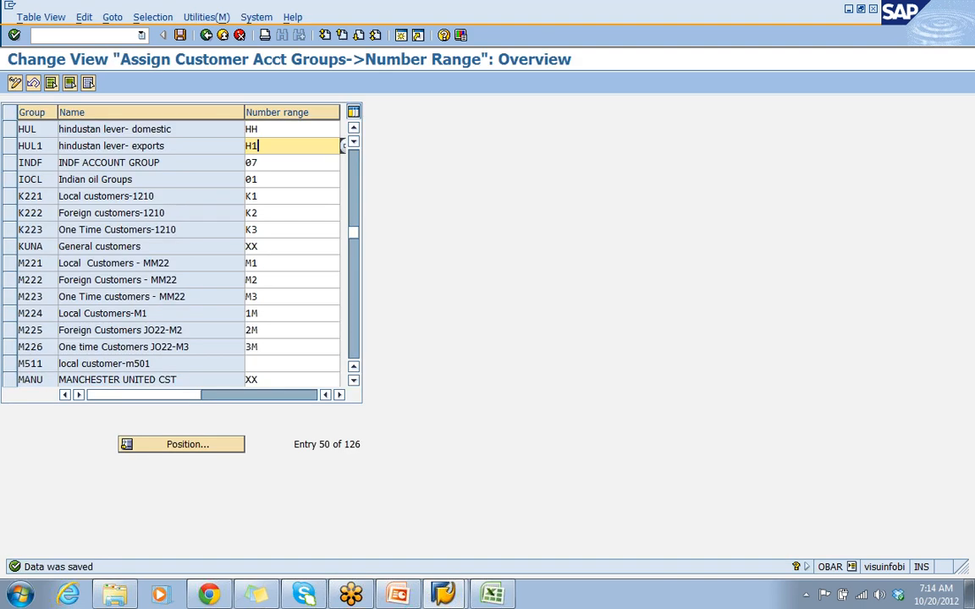
{"action": "left_click", "coordinate": [207, 36]}
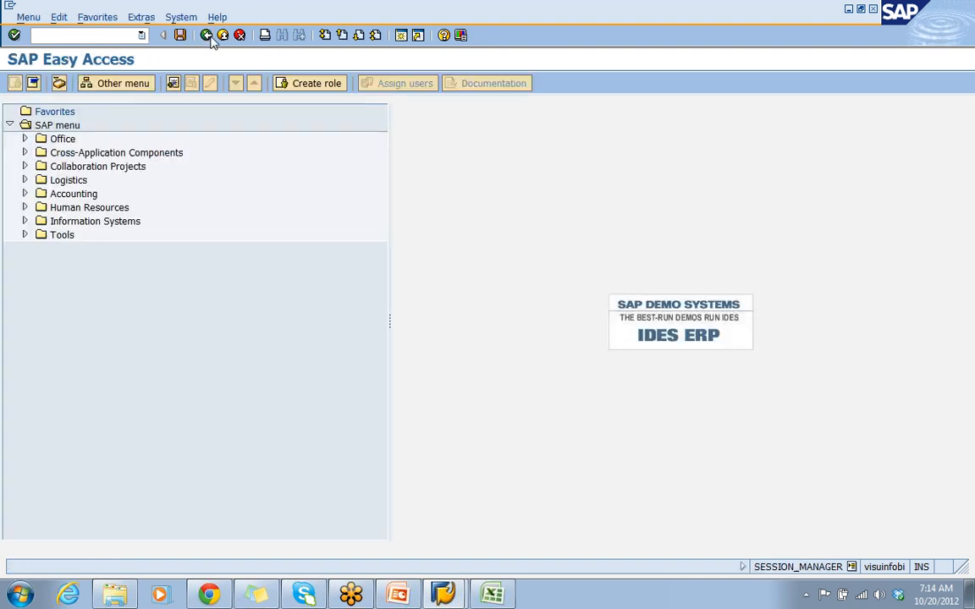
- Switch to the CUSTOMER MASTER workbook in Excel and enter "accounts group" in H23 with its code "obd2" in J23
{"action": "left_click", "coordinate": [495, 595]}
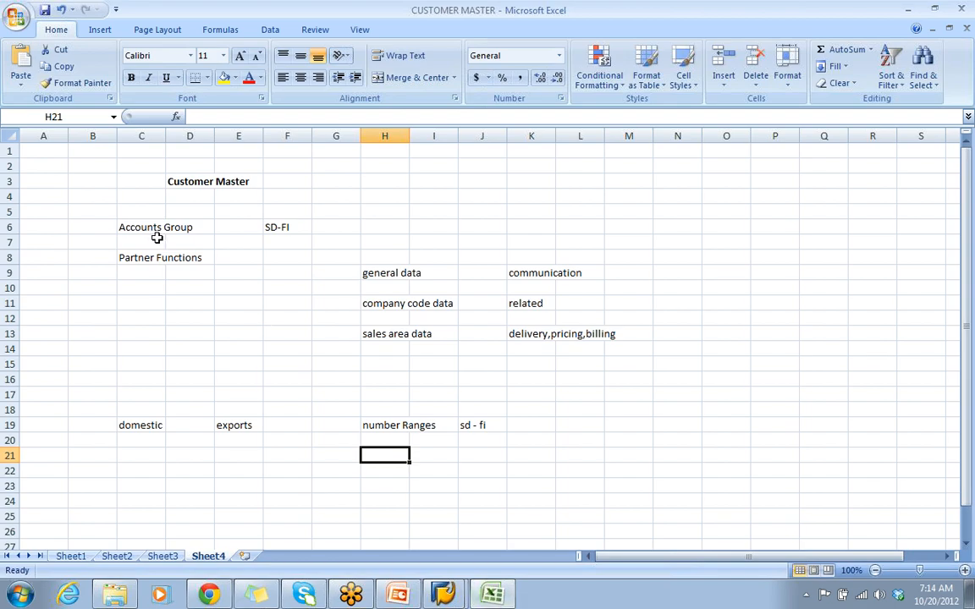
{"action": "left_click", "coordinate": [393, 488]}
{"action": "type", "text": "account"}
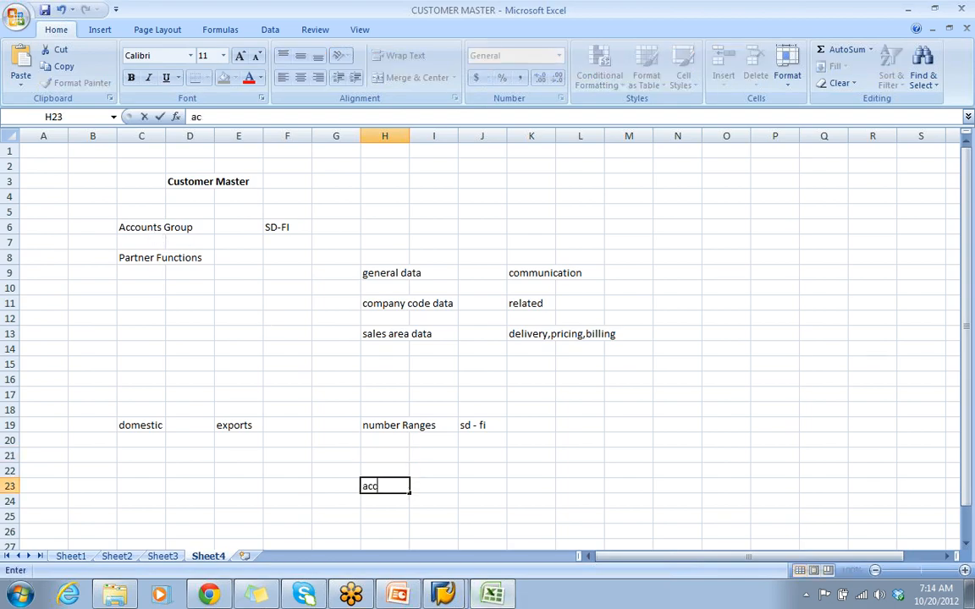
{"action": "type", "text": "s"}
{"action": "key", "text": "Tab"}
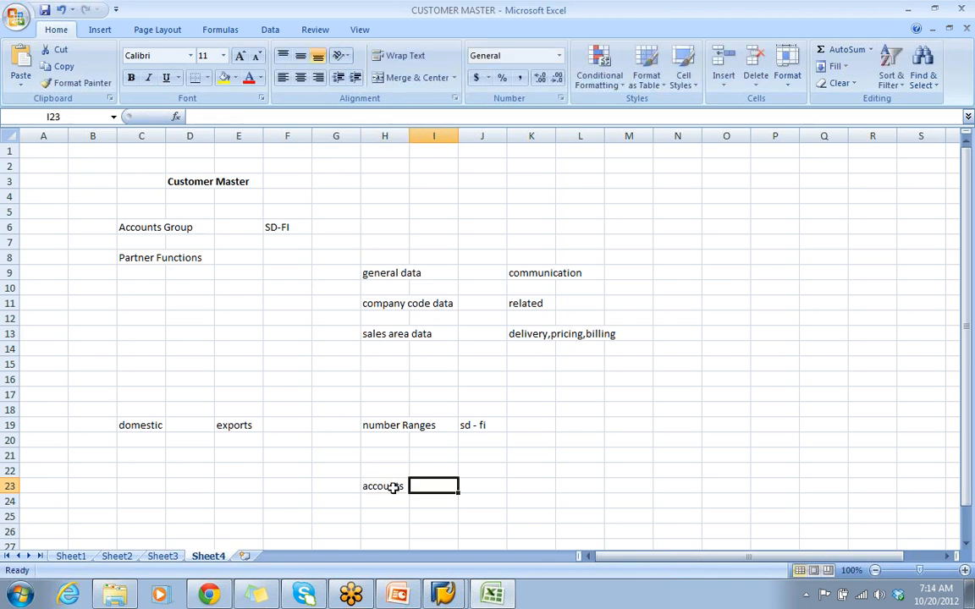
{"action": "left_click", "coordinate": [392, 488]}
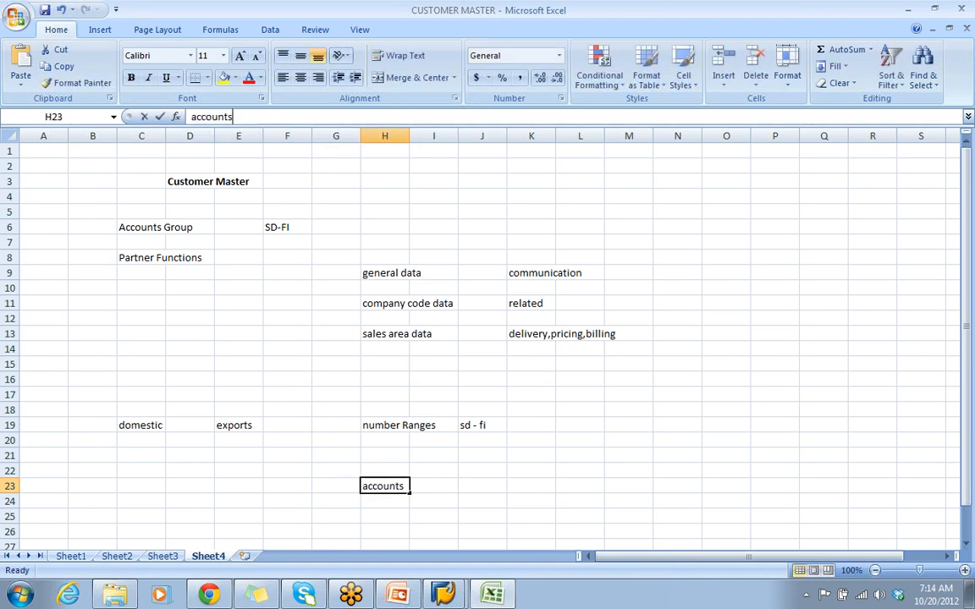
{"action": "left_click", "coordinate": [234, 117]}
{"action": "type", "text": "group"}
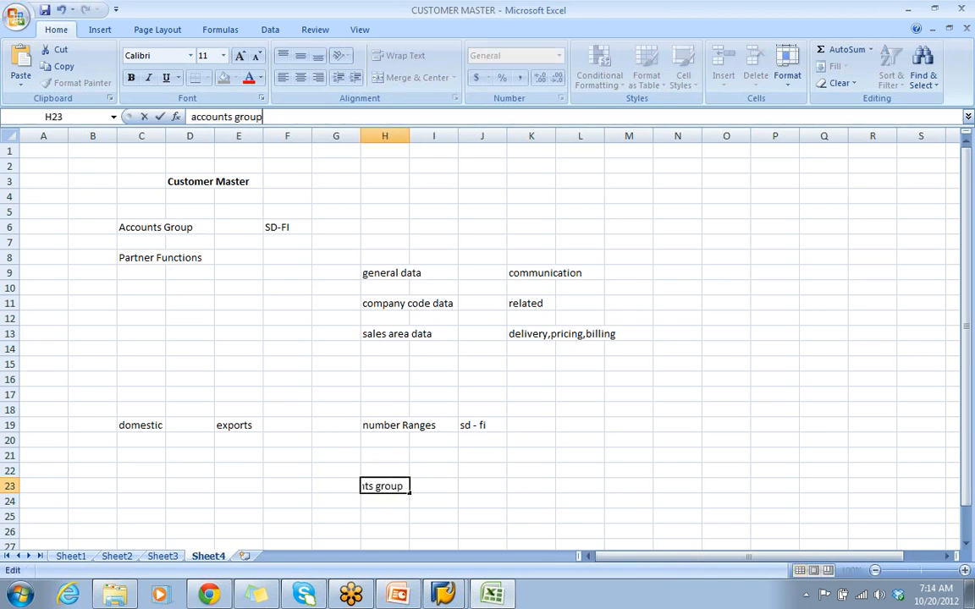
{"action": "key", "text": "Tab"}
{"action": "left_click", "coordinate": [475, 486]}
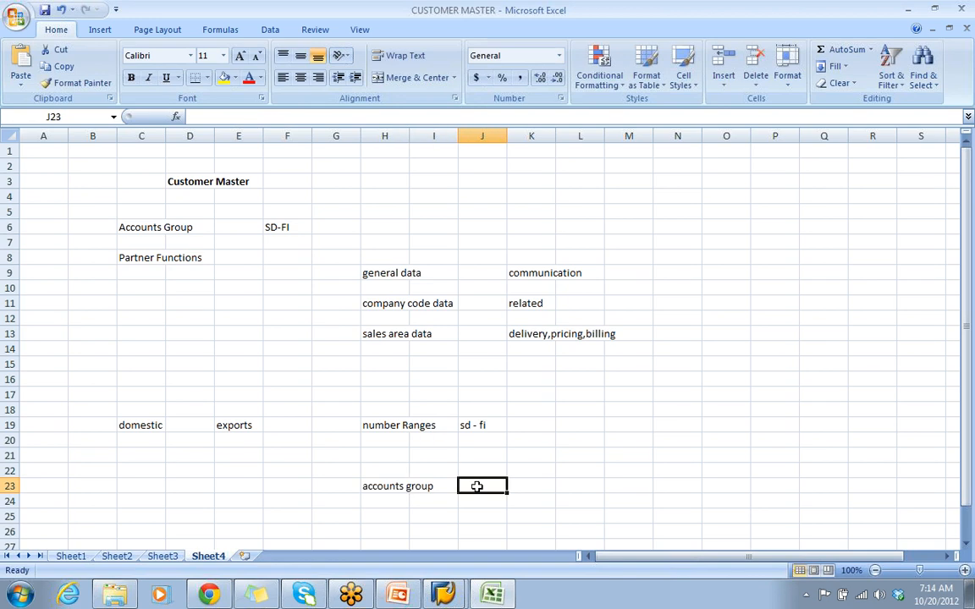
{"action": "type", "text": "obd2"}
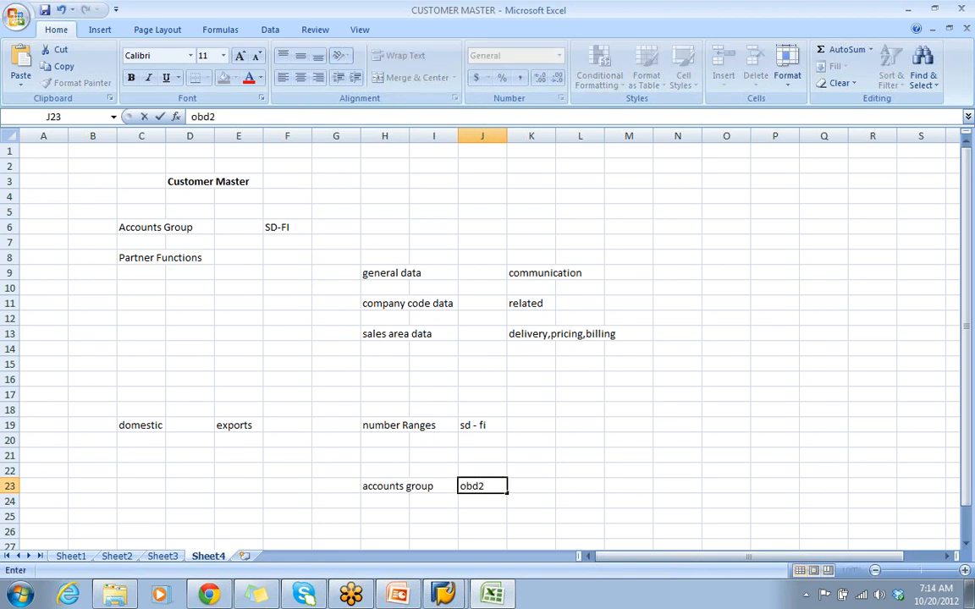
{"action": "key", "text": "Return"}
- Enter "Number Ranges" in H25 and its transaction code "xdn1" in J25
{"action": "key", "text": "Return"}
{"action": "type", "text": "Number"}
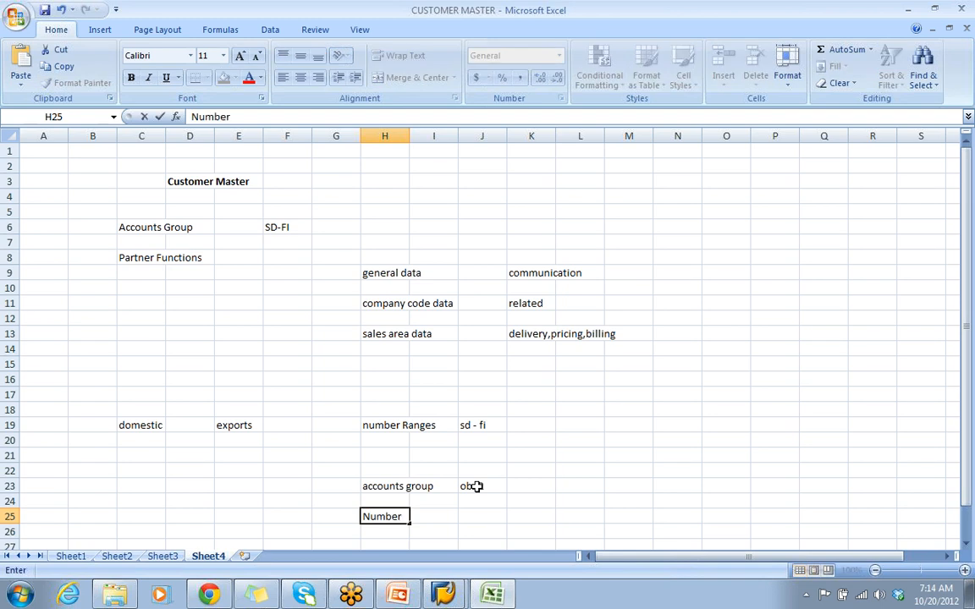
{"action": "type", "text": " Ranges"}
{"action": "left_click", "coordinate": [496, 516]}
{"action": "type", "text": "xd"}
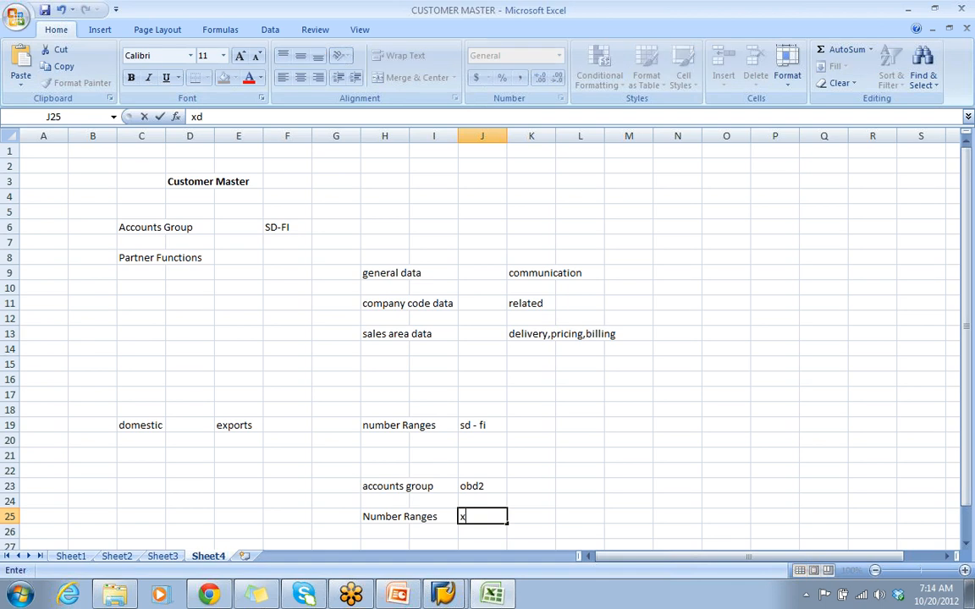
{"action": "type", "text": "n1"}
{"action": "key", "text": "Return"}
{"action": "key", "text": "Return"}
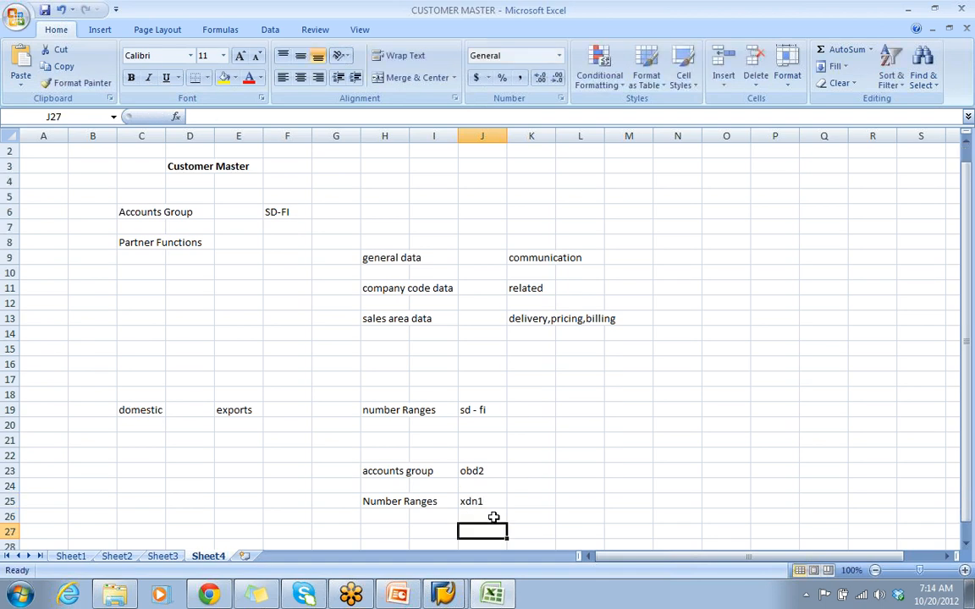
- Enter "ssign number ranges to your account group" in H27 and its transaction code "obar" in M27
{"action": "left_click", "coordinate": [381, 529]}
{"action": "type", "text": "ssi"}
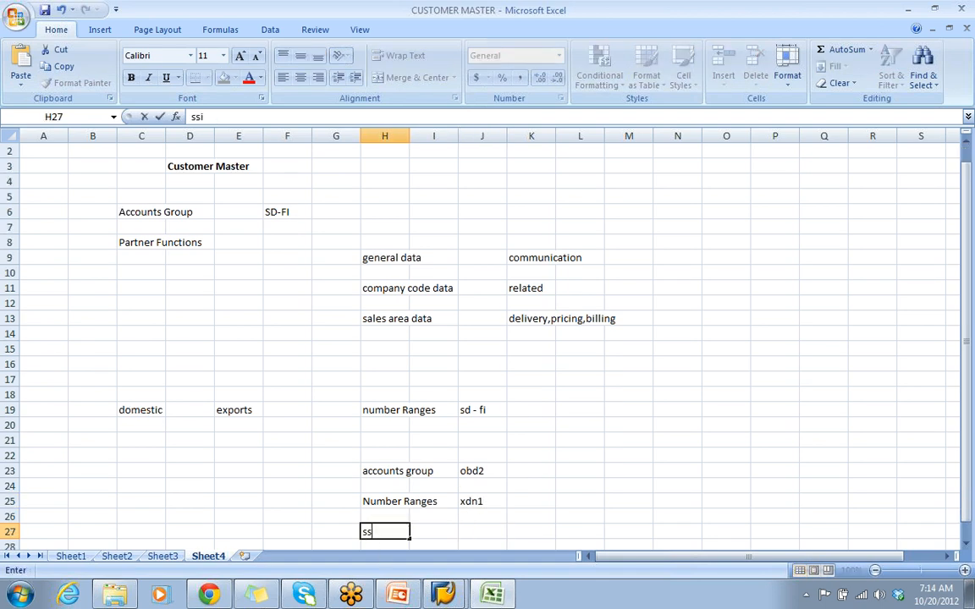
{"action": "type", "text": "gn numbe"}
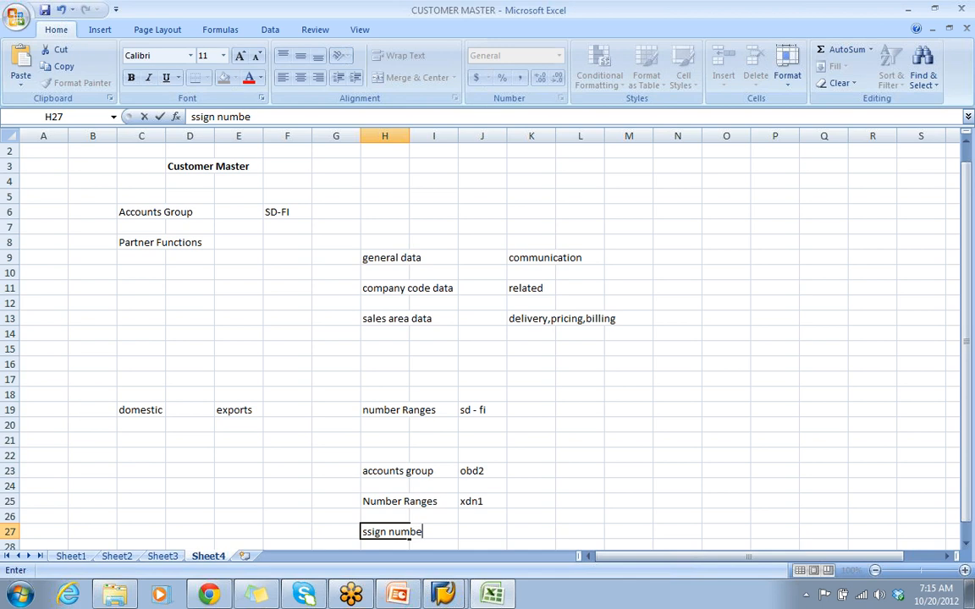
{"action": "type", "text": "r ranges "}
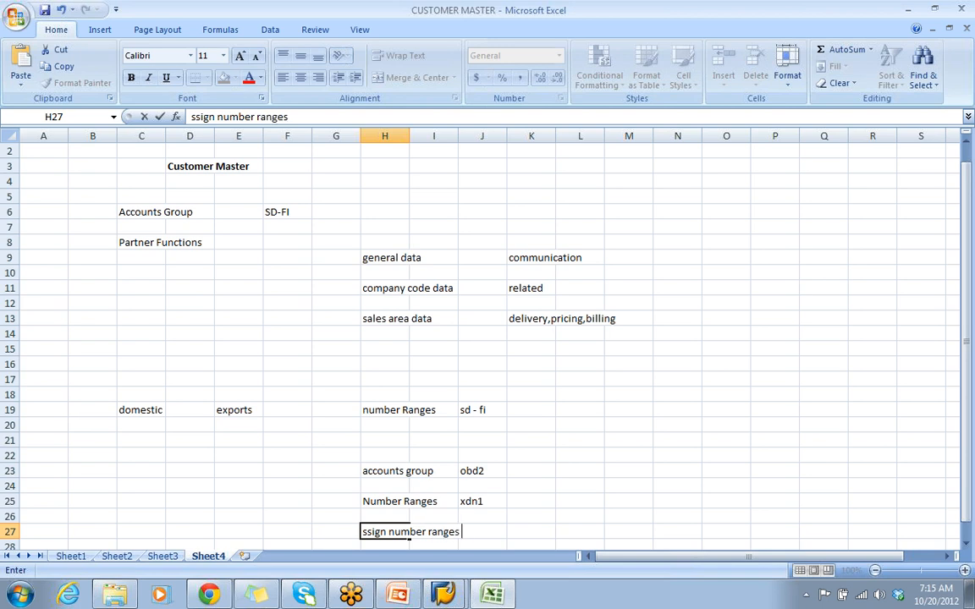
{"action": "type", "text": "to your account"}
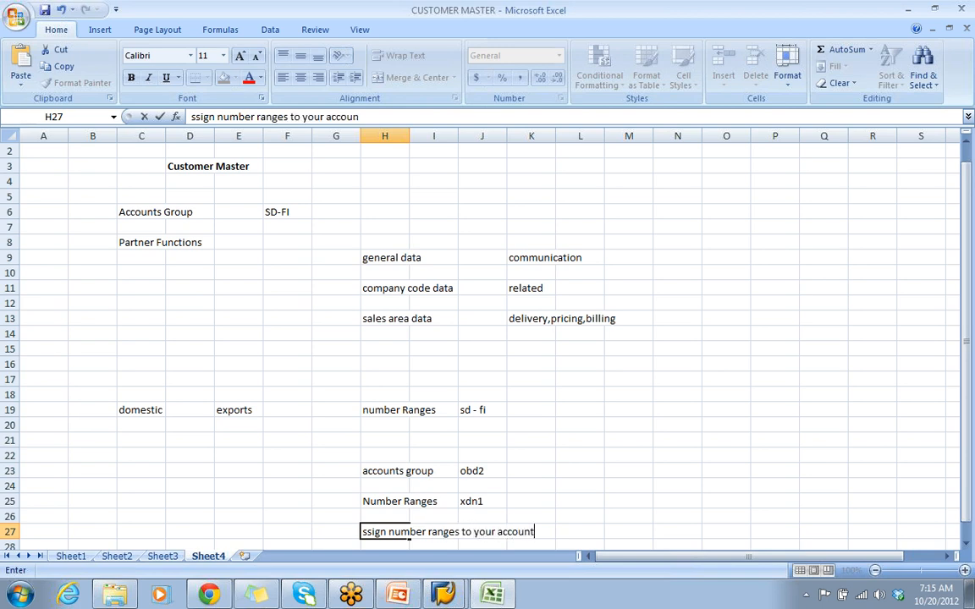
{"action": "type", "text": " grou"}
{"action": "key", "text": "Right"}
{"action": "key", "text": "Right"}
{"action": "key", "text": "Right"}
{"action": "key", "text": "Right"}
{"action": "key", "text": "Right"}
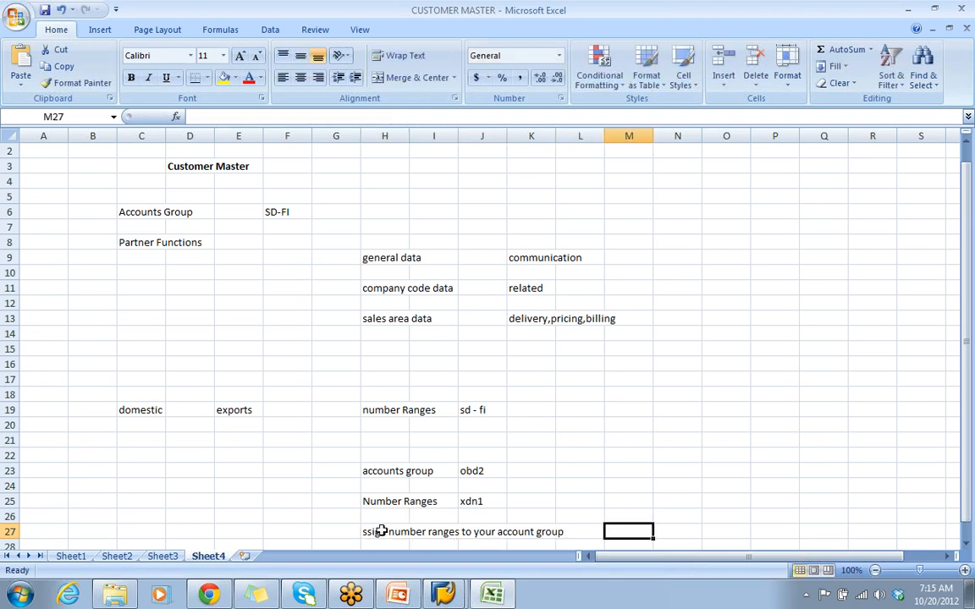
{"action": "type", "text": "obar"}
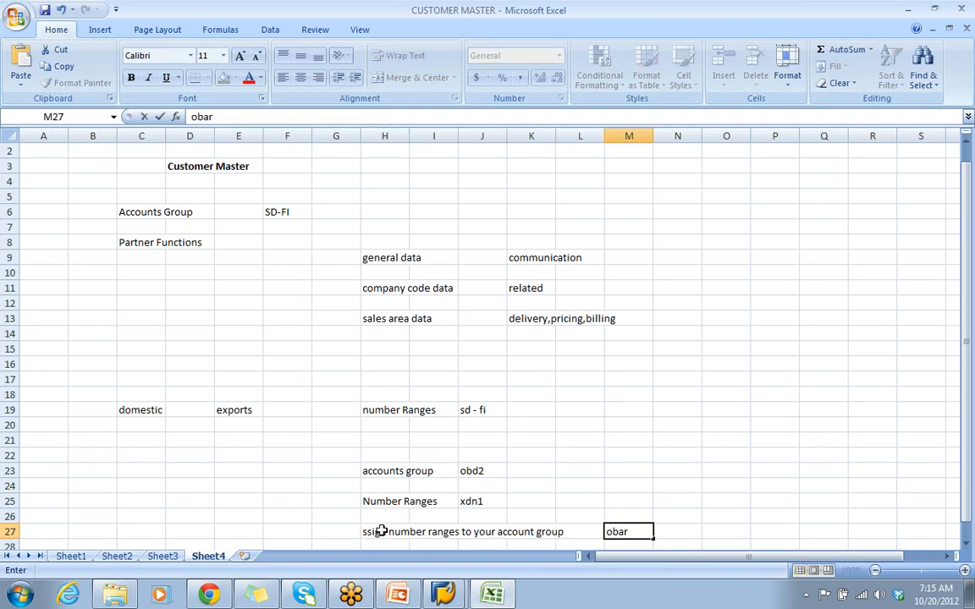
{"action": "left_click", "coordinate": [382, 543]}
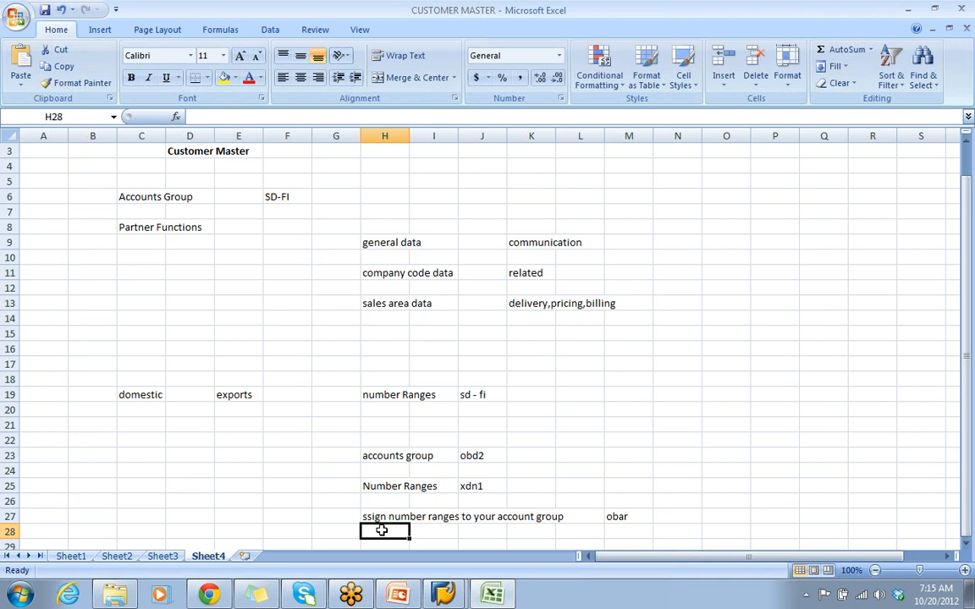
- Make the transaction codes obd2 in J23, xdn1 in J25 and obar in M27 bold
{"action": "left_click", "coordinate": [470, 455]}
{"action": "key", "text": "ctrl+b"}
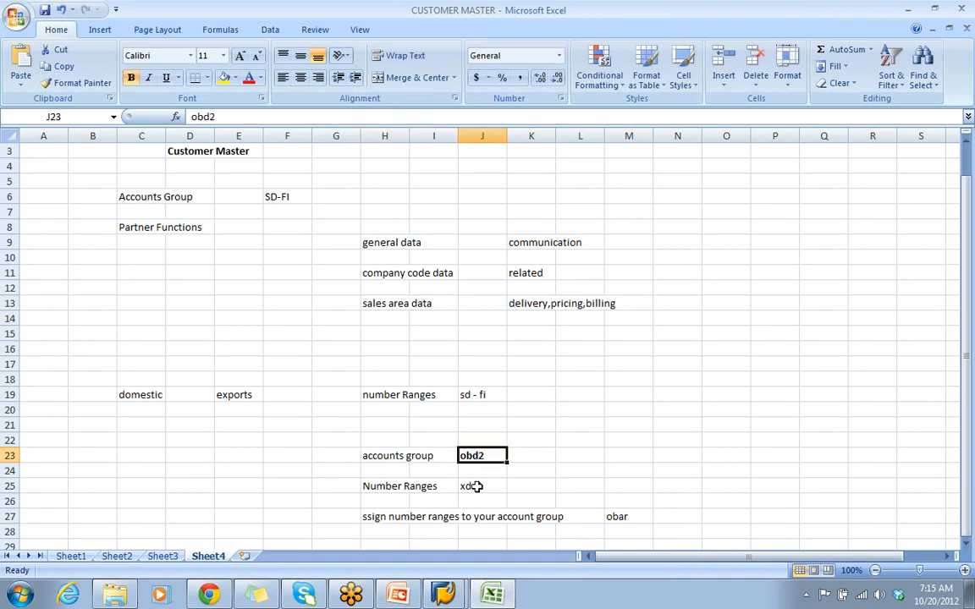
{"action": "left_click", "coordinate": [476, 486]}
{"action": "key", "text": "ctrl+b"}
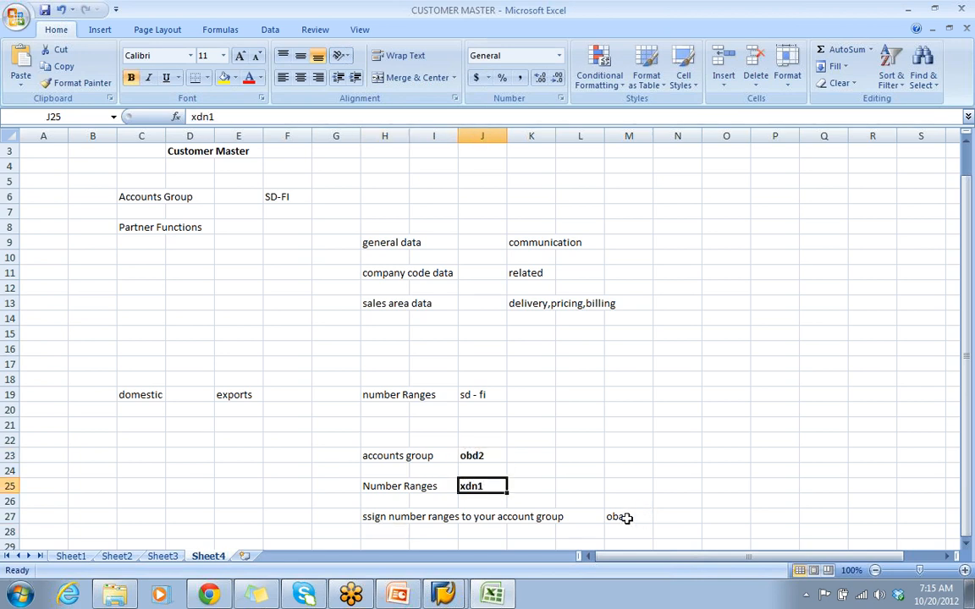
{"action": "left_click", "coordinate": [624, 518]}
{"action": "key", "text": "ctrl+b"}
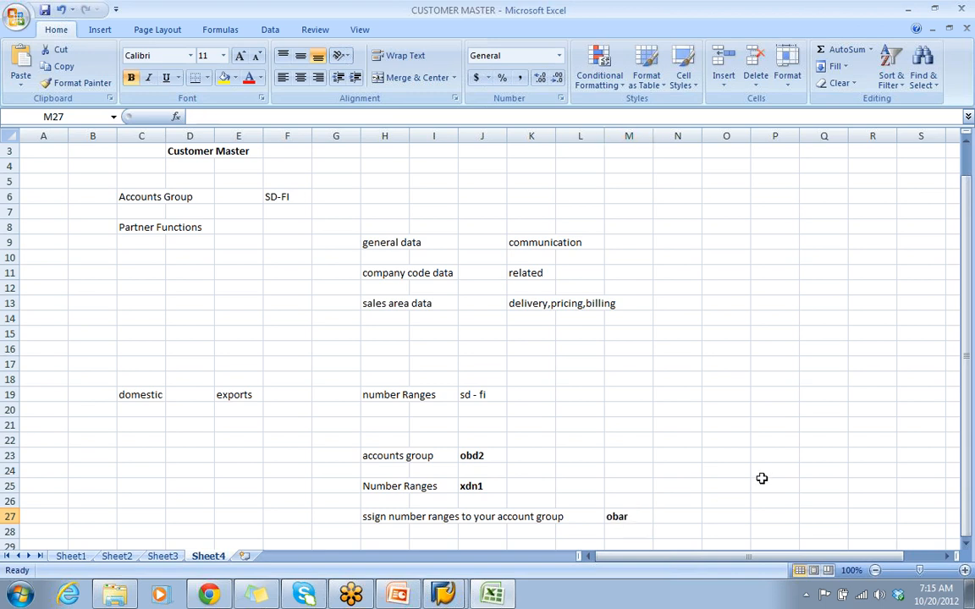
{"action": "left_click", "coordinate": [761, 482]}
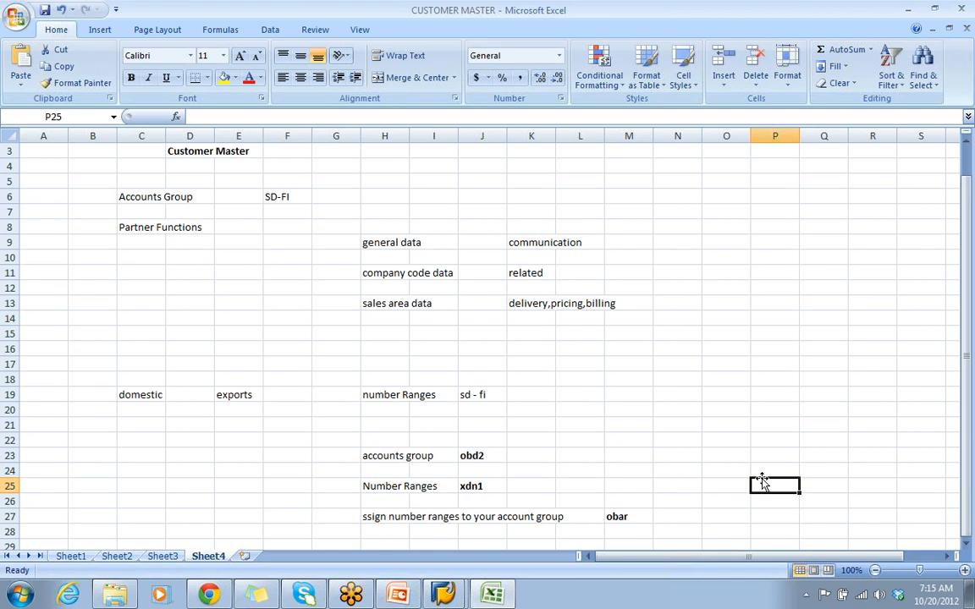
- Enter the heading "Partner Functions" in cell C29
{"action": "key", "text": "Down"}
{"action": "key", "text": "Down"}
{"action": "key", "text": "Down"}
{"action": "key", "text": "Down"}
{"action": "key", "text": "Down"}
{"action": "key", "text": "Down"}
{"action": "key", "text": "Down"}
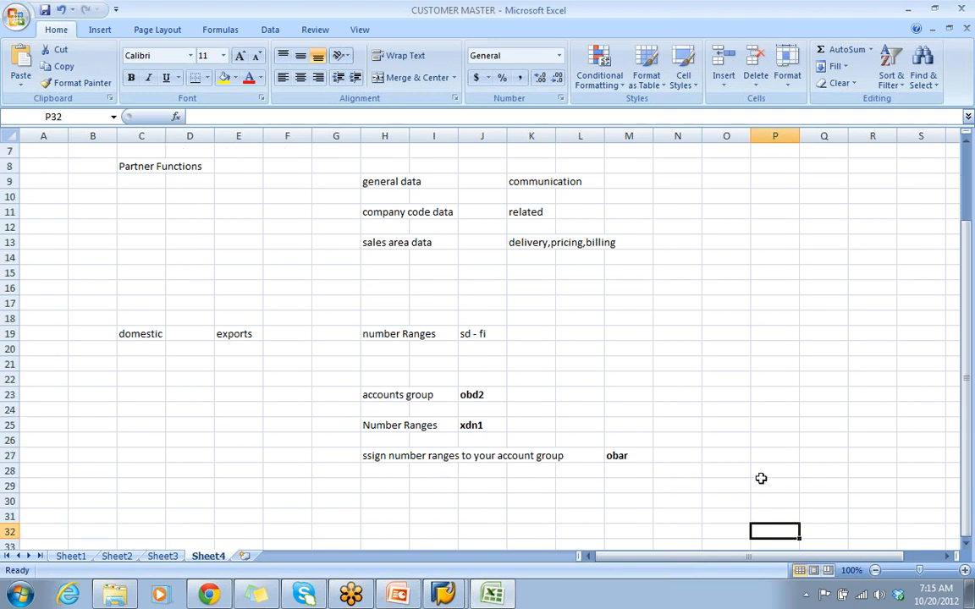
{"action": "left_click", "coordinate": [157, 488]}
{"action": "type", "text": "P"}
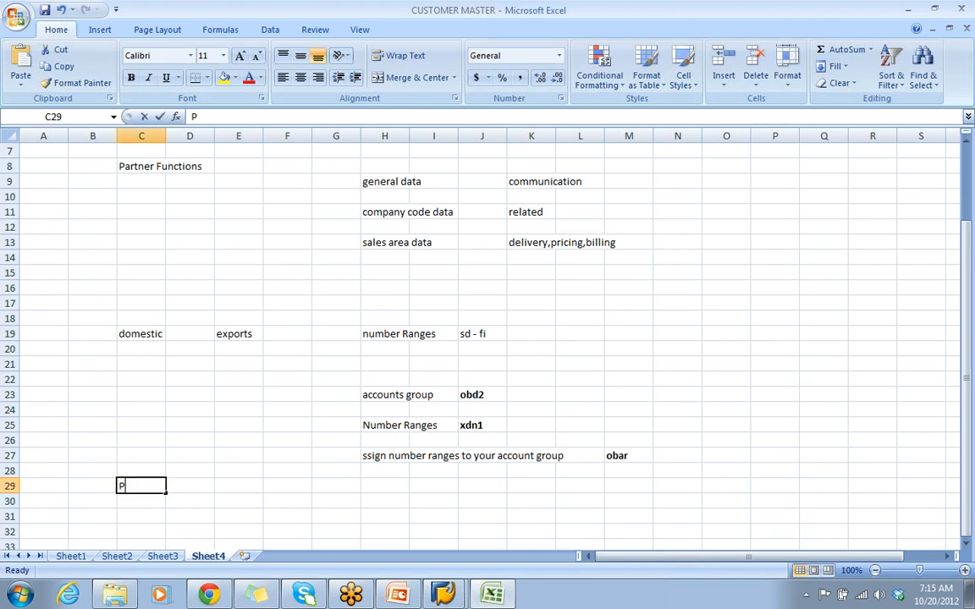
{"action": "type", "text": "artner Fu"}
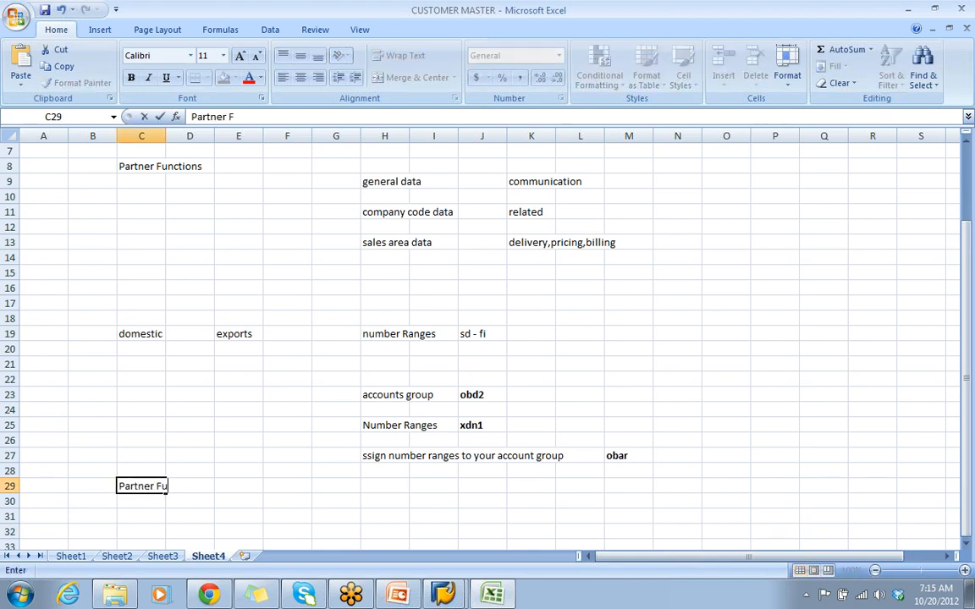
{"action": "type", "text": "nctions"}
{"action": "key", "text": "Return"}
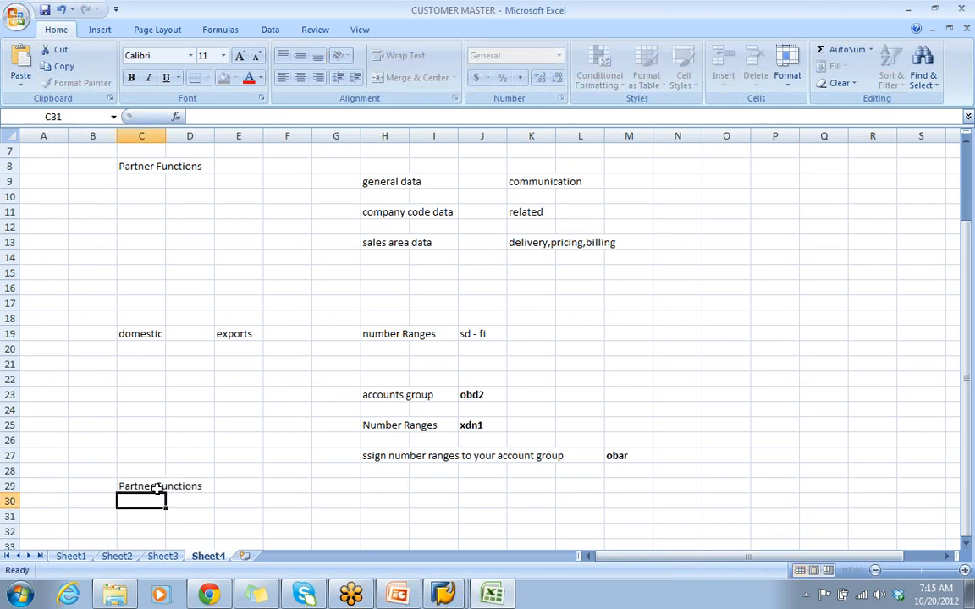
{"action": "key", "text": "Return"}
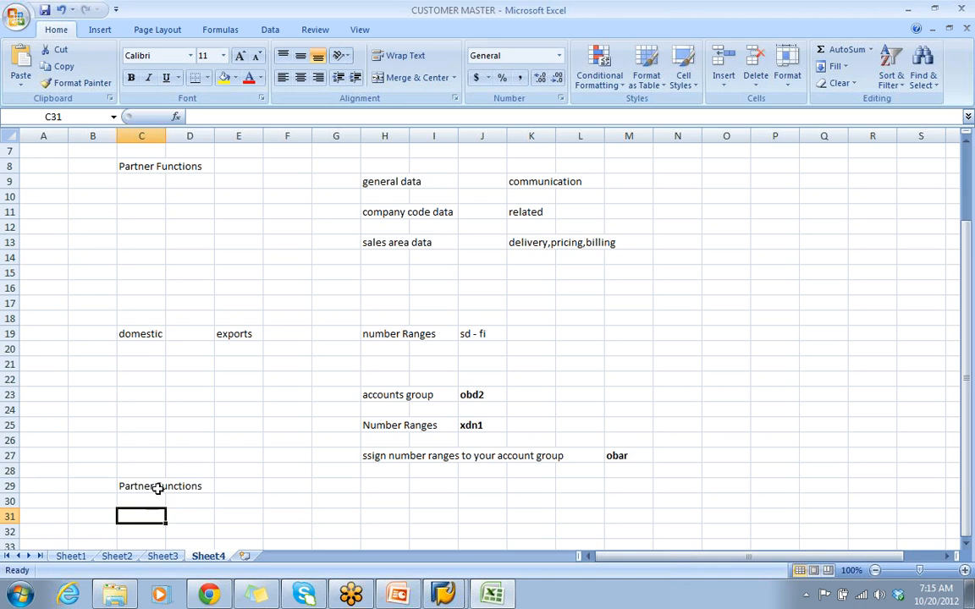
- List the partner functions "sold to party" in E31 and "ship to party" in E33
{"action": "left_click", "coordinate": [235, 518]}
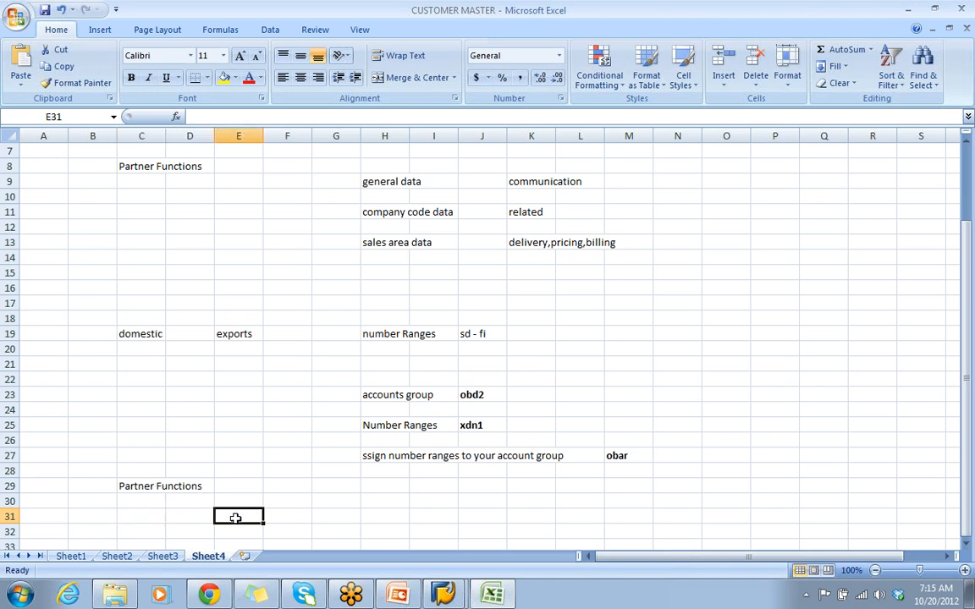
{"action": "type", "text": "sold to party"}
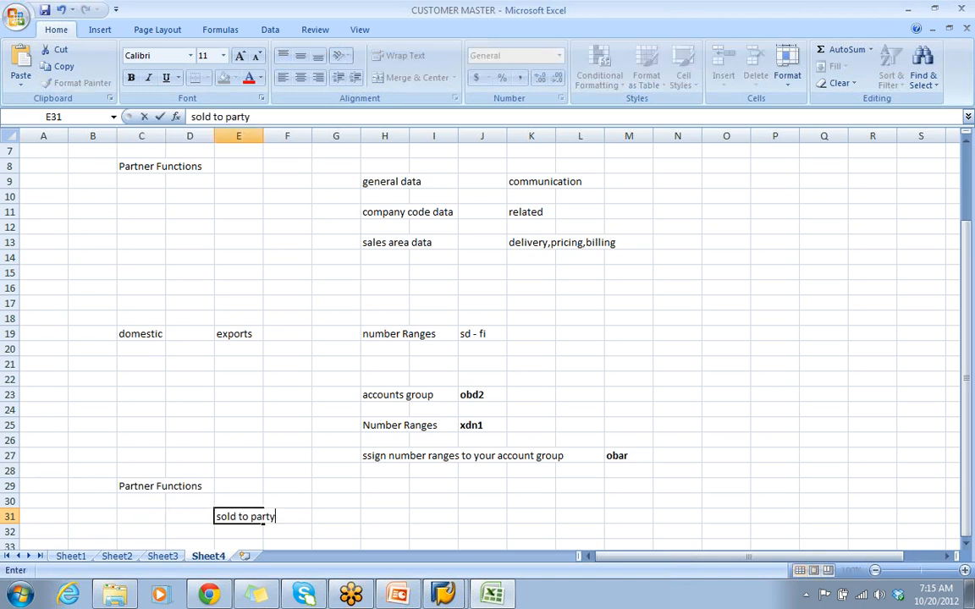
{"action": "key", "text": "Return"}
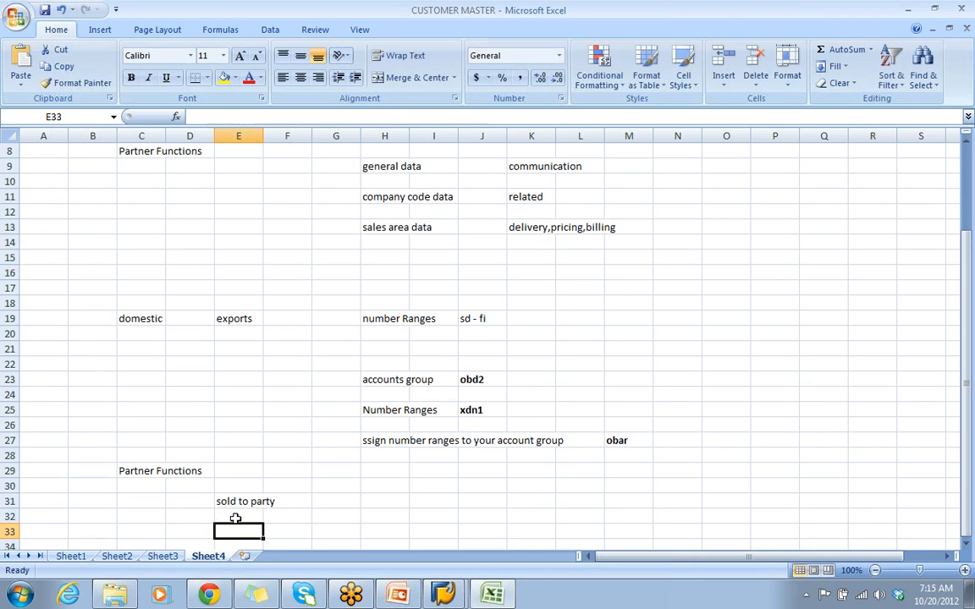
{"action": "type", "text": "ship to party"}
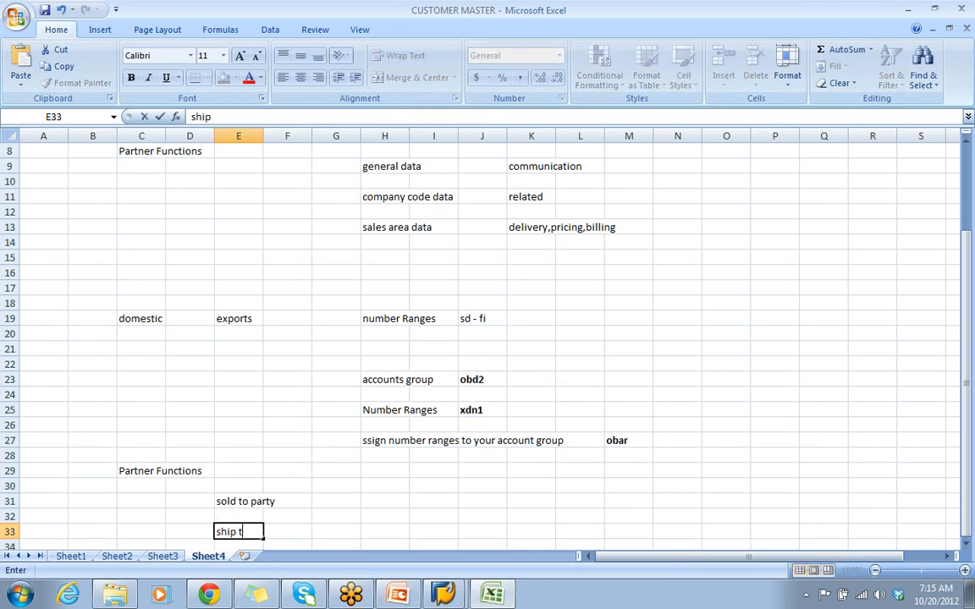
{"action": "key", "text": "Return"}
{"action": "key", "text": "Return"}
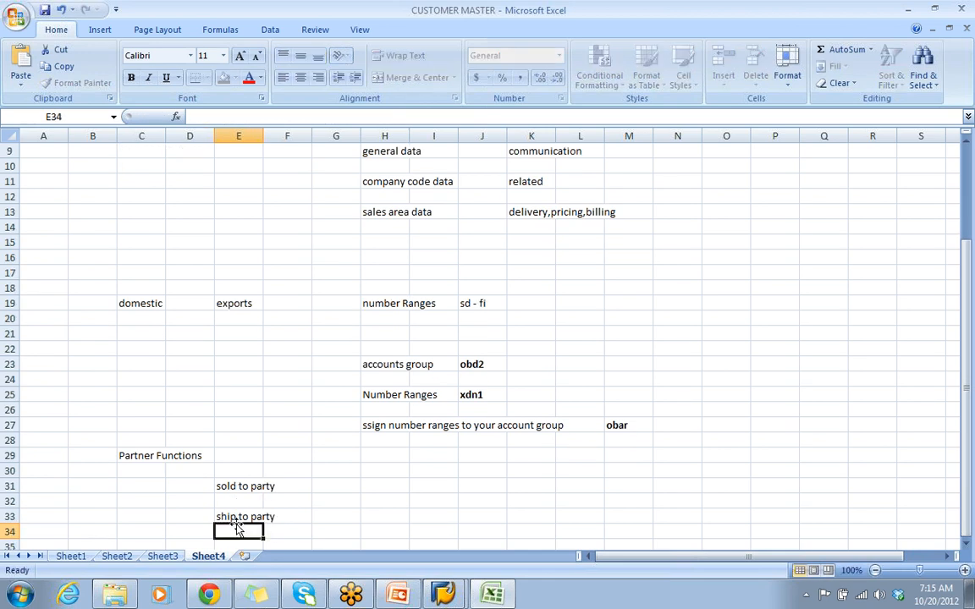
- Add the partner functions "bill to party" in E35 and "payer" in E37
{"action": "type", "text": "bill to party"}
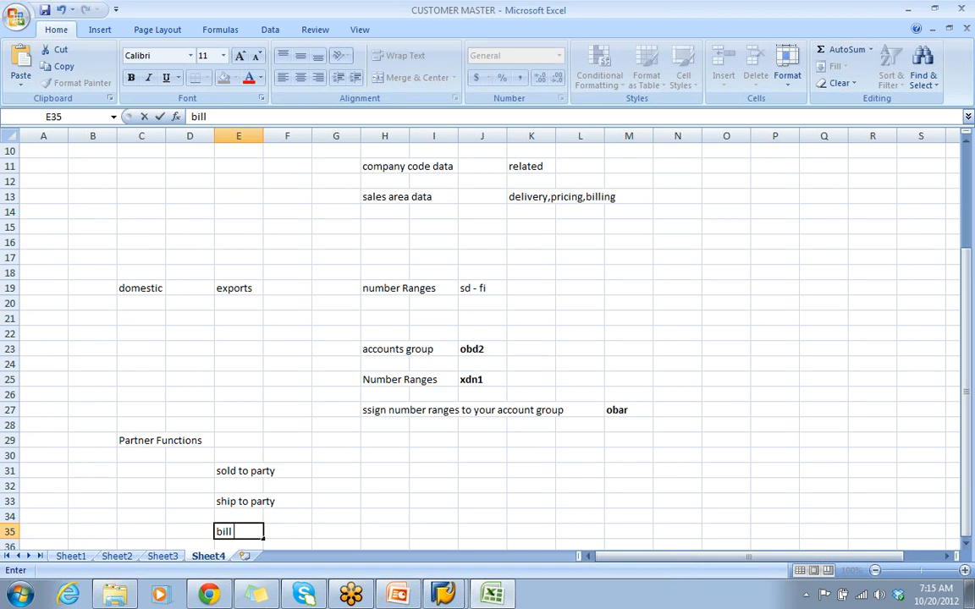
{"action": "key", "text": "Return"}
{"action": "key", "text": "Return"}
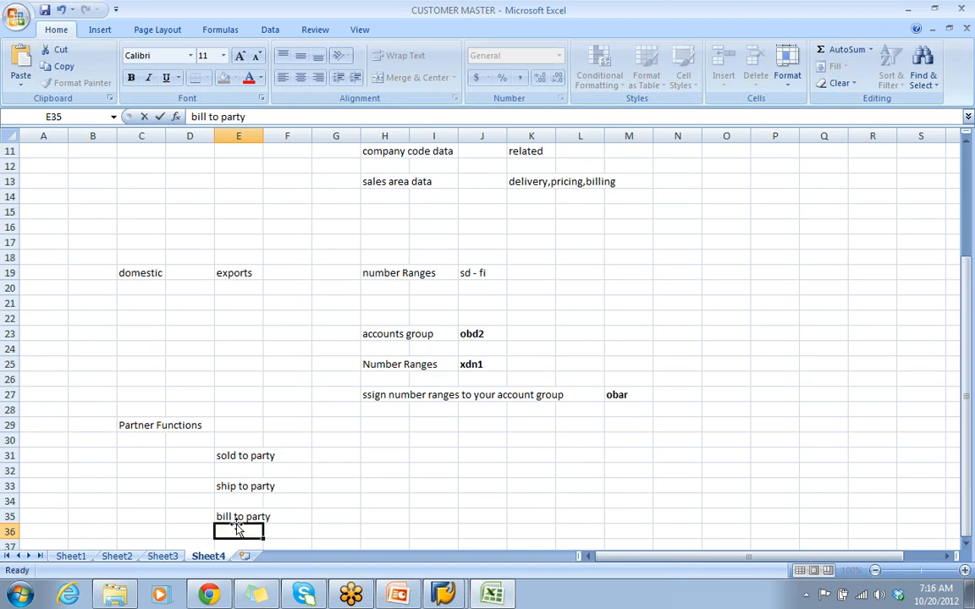
{"action": "type", "text": "payer"}
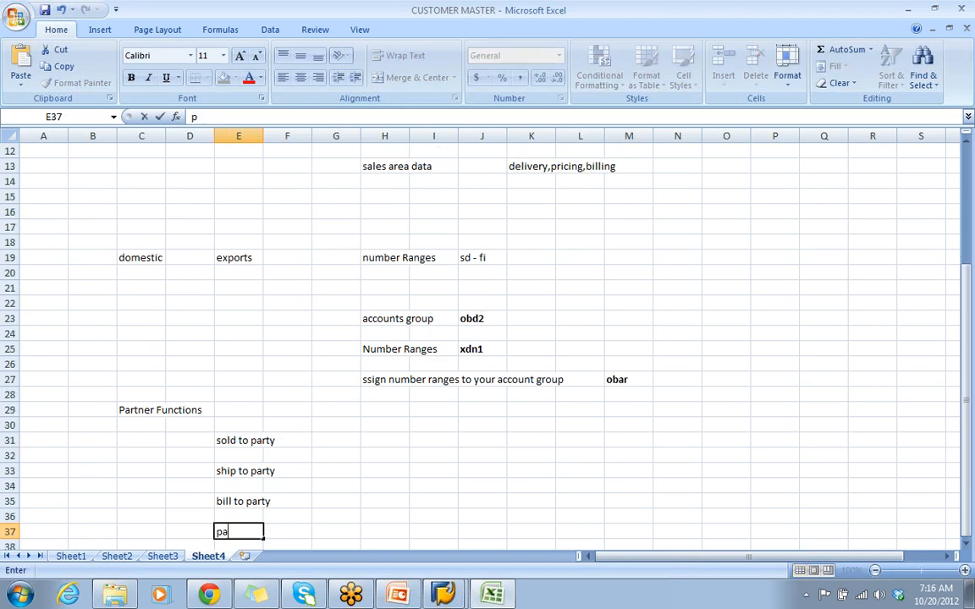
{"action": "key", "text": "Return"}
{"action": "key", "text": "Return"}
{"action": "key", "text": "Return"}
{"action": "key", "text": "Return"}
{"action": "key", "text": "Return"}
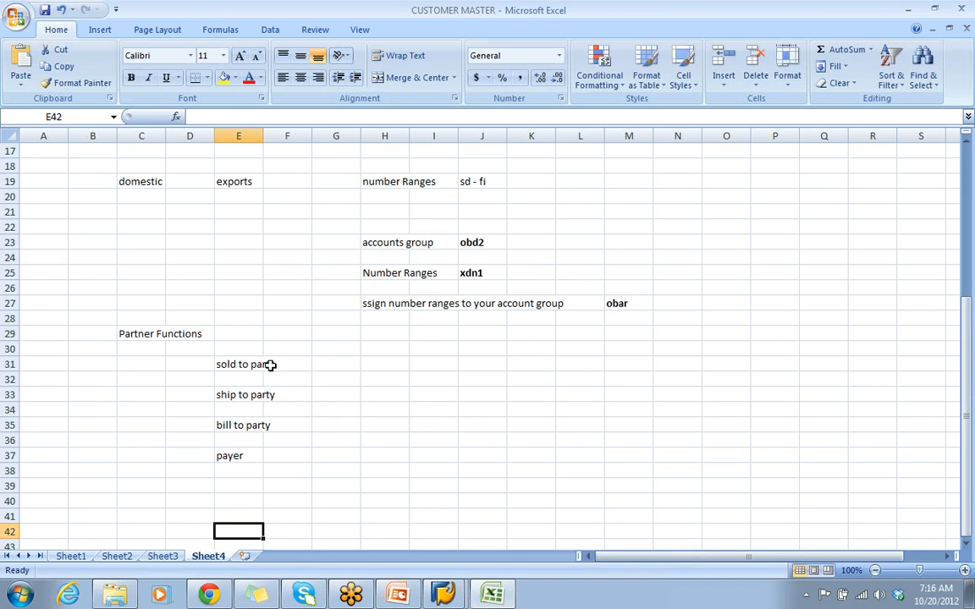
- Enter the code "sp" for sold to party in G31 and "sh" for ship to party in G33
{"action": "left_click", "coordinate": [106, 397]}
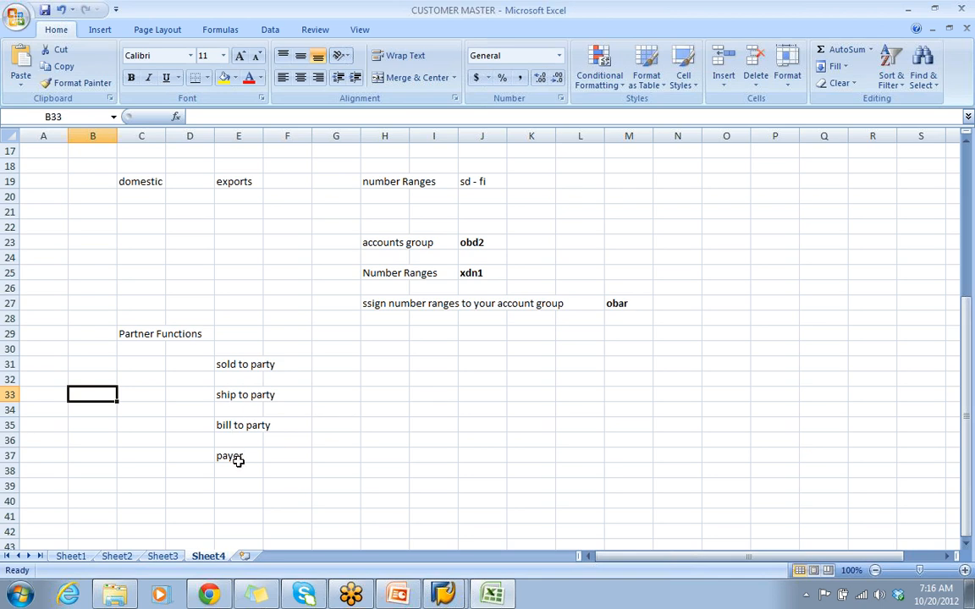
{"action": "left_click", "coordinate": [349, 363]}
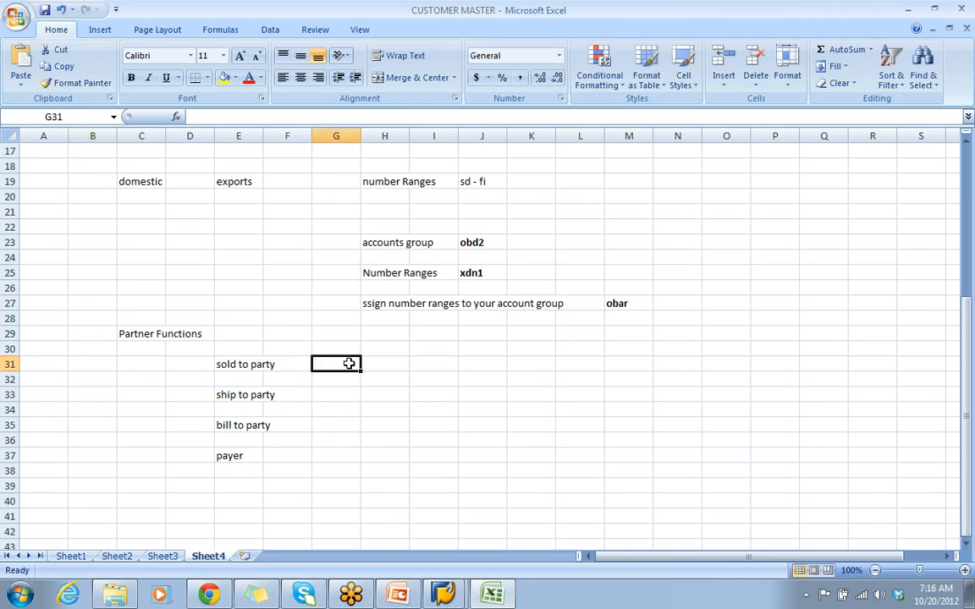
{"action": "type", "text": "sp"}
{"action": "key", "text": "Left"}
{"action": "key", "text": "Down"}
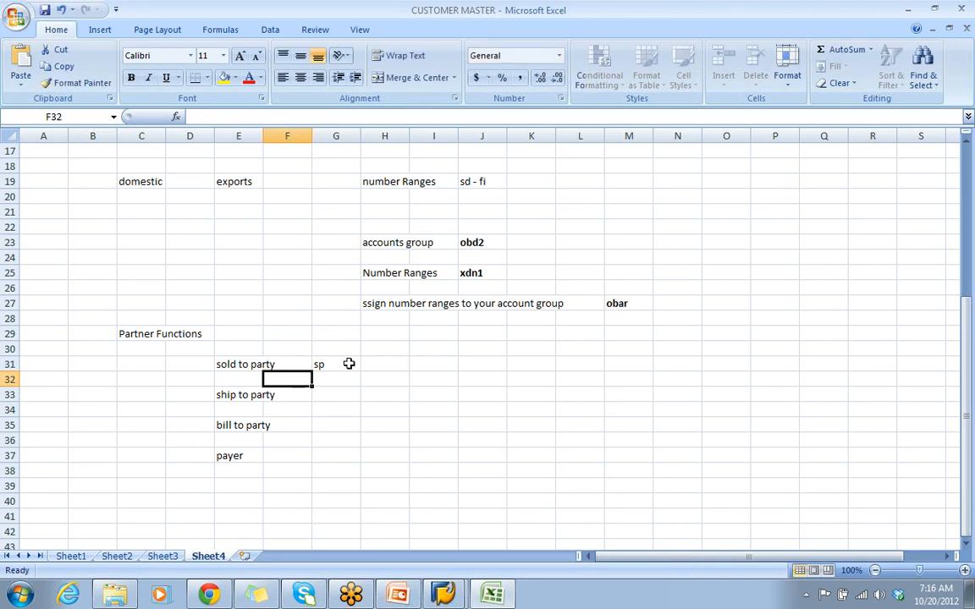
{"action": "key", "text": "Down"}
{"action": "key", "text": "Right"}
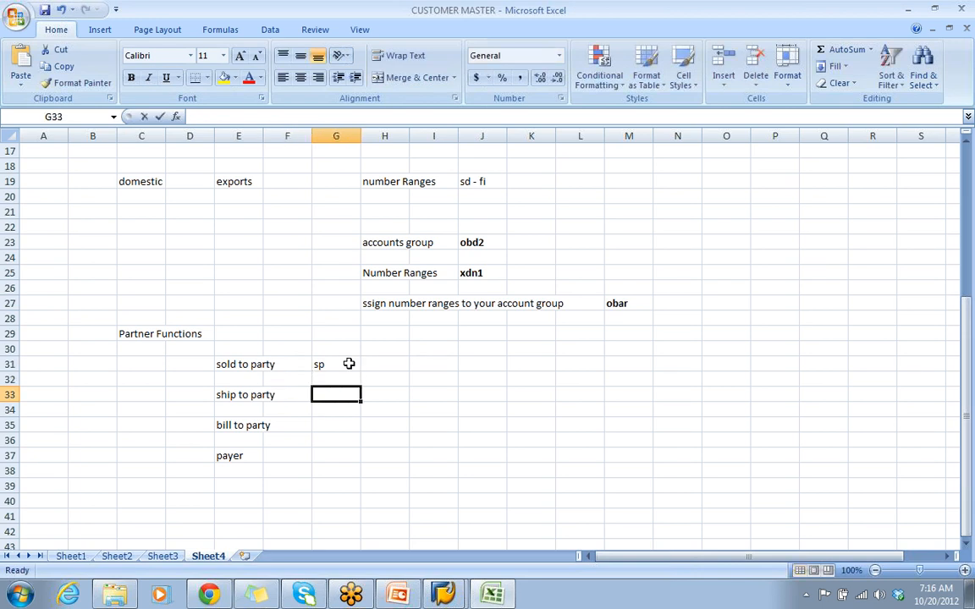
{"action": "type", "text": "sh"}
{"action": "key", "text": "Down"}
{"action": "key", "text": "Down"}
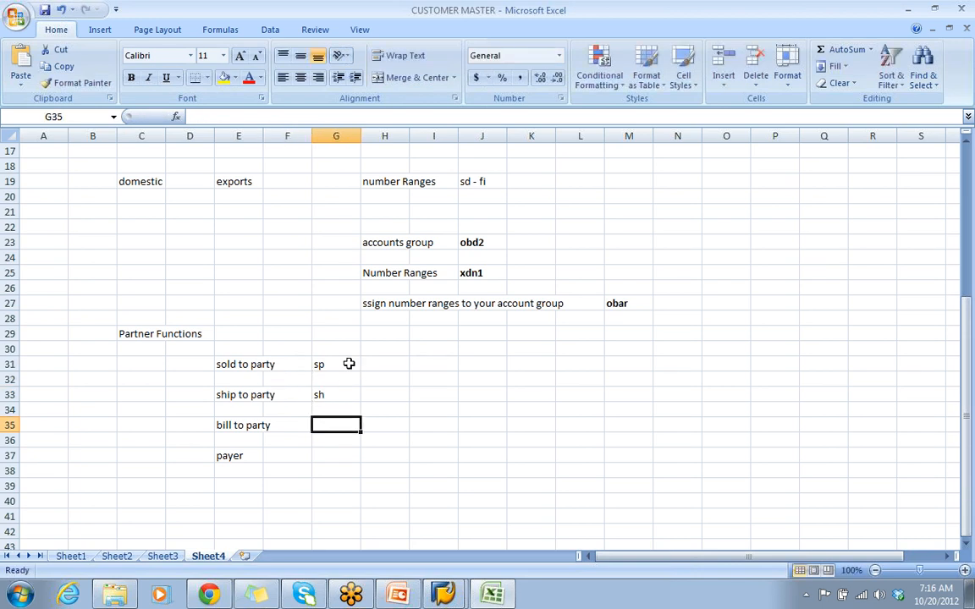
- Enter the code "bp" for bill to party in G35 and "py" for payer in G37
{"action": "type", "text": "bp"}
{"action": "key", "text": "Down"}
{"action": "key", "text": "Down"}
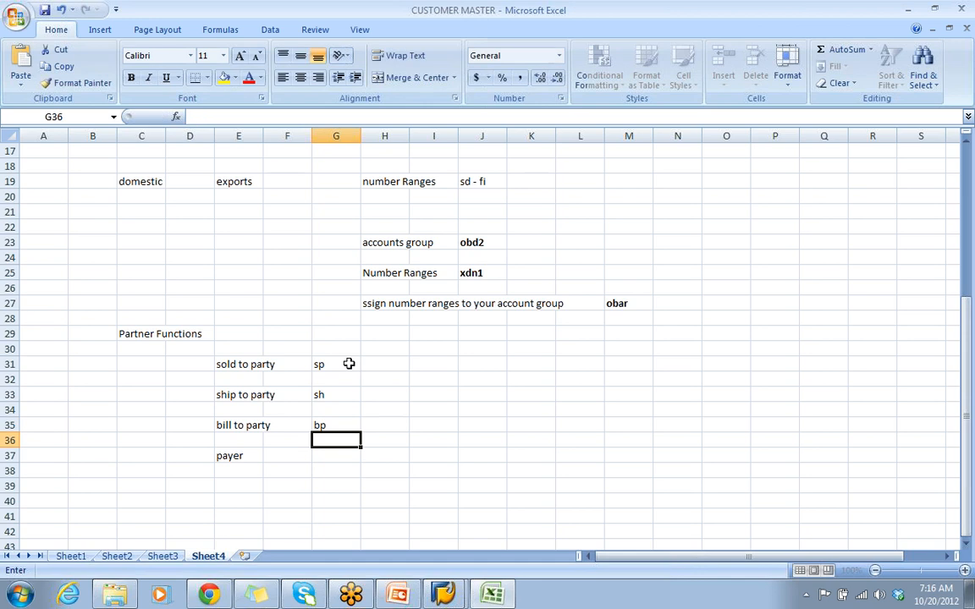
{"action": "type", "text": "py"}
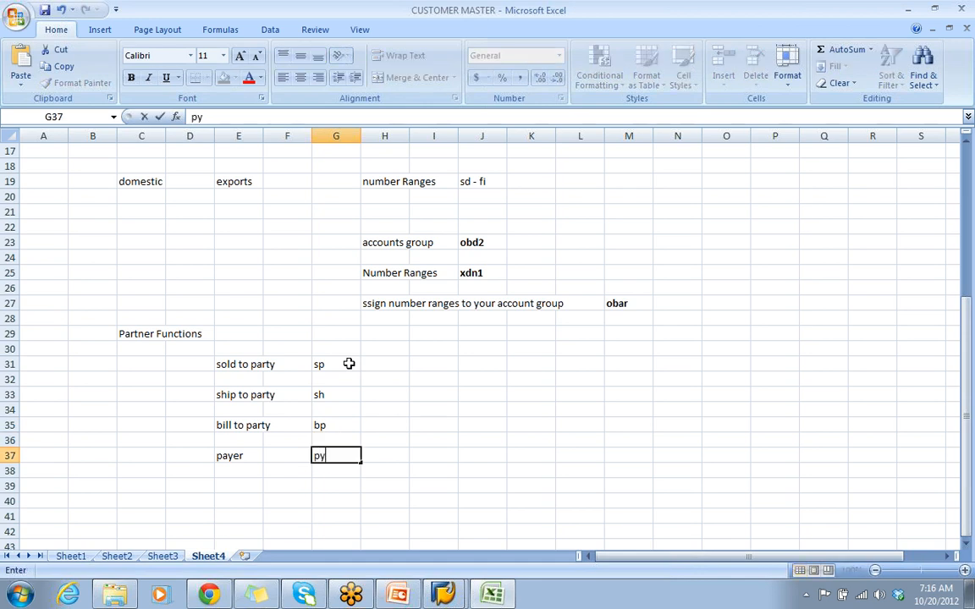
{"action": "key", "text": "Return"}
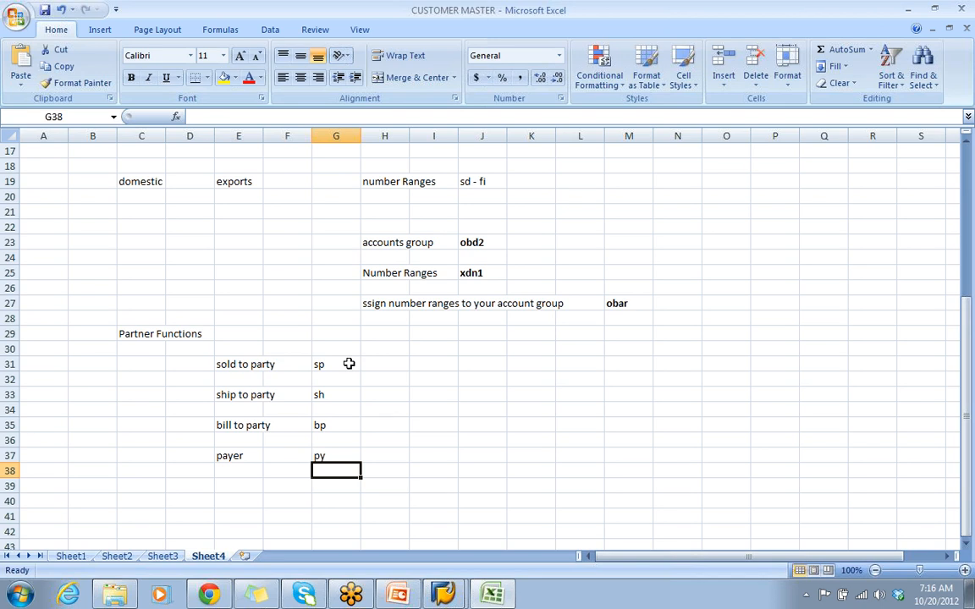
{"action": "key", "text": "Down"}
{"action": "key", "text": "Down"}
{"action": "key", "text": "Down"}
{"action": "key", "text": "Down"}
{"action": "key", "text": "Down"}
{"action": "key", "text": "Down"}
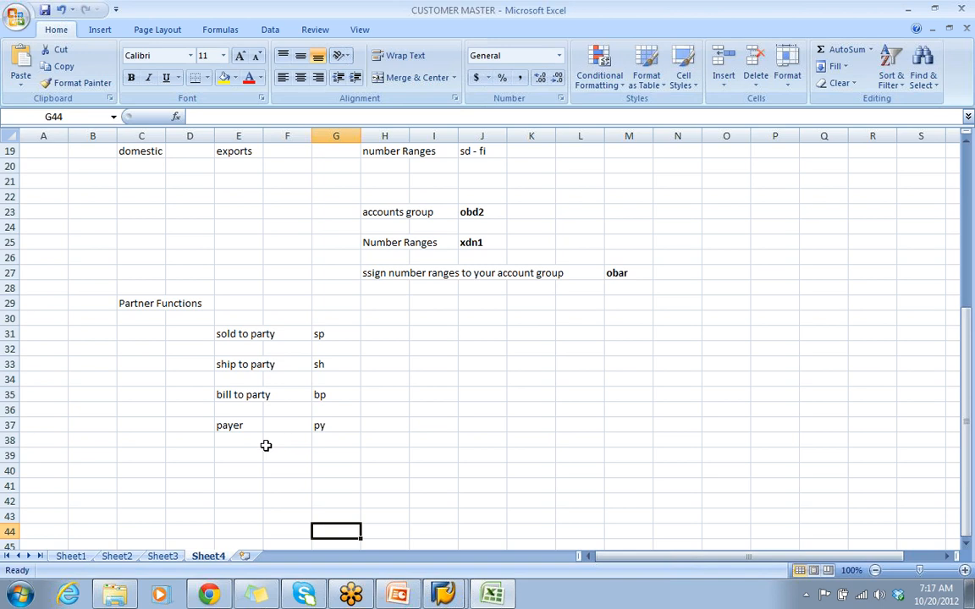
- Switch to the SD Overview presentation in PowerPoint and look through its slides for the Business Partners slide about partner roles
{"action": "left_click", "coordinate": [398, 595]}
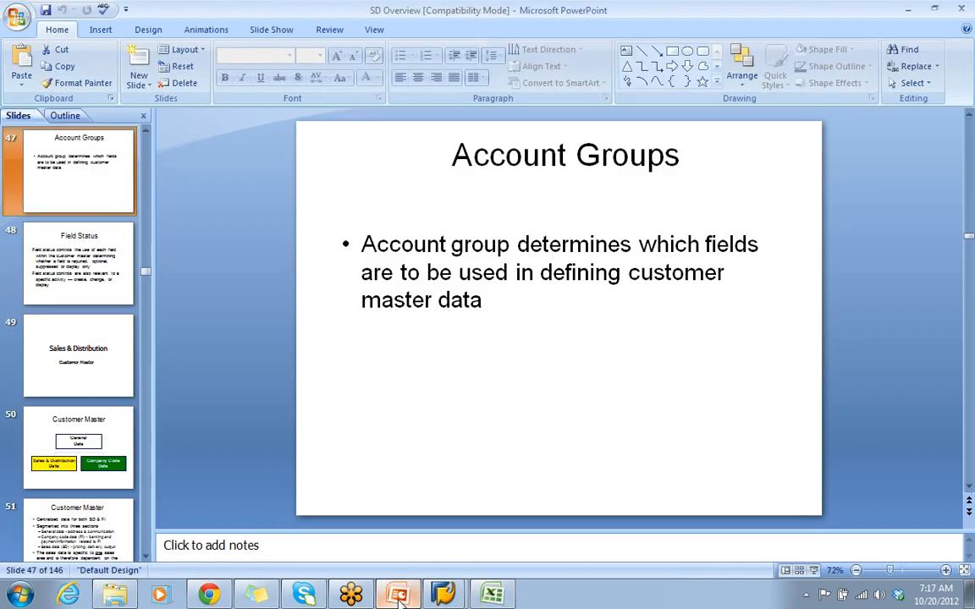
{"action": "scroll", "coordinate": [648, 405], "scroll_direction": "down", "scroll_amount": 3}
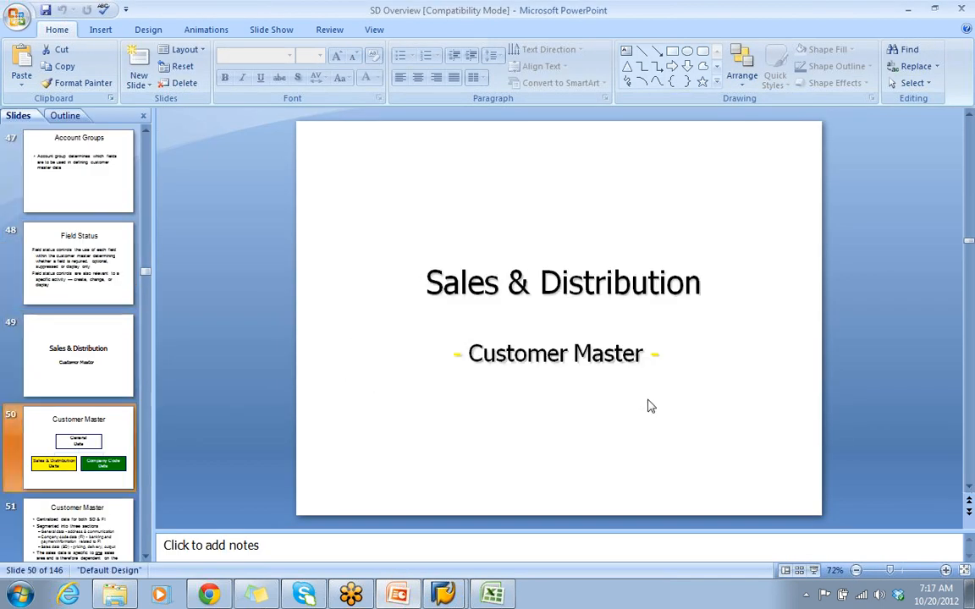
{"action": "scroll", "coordinate": [648, 404], "scroll_direction": "down", "scroll_amount": 5}
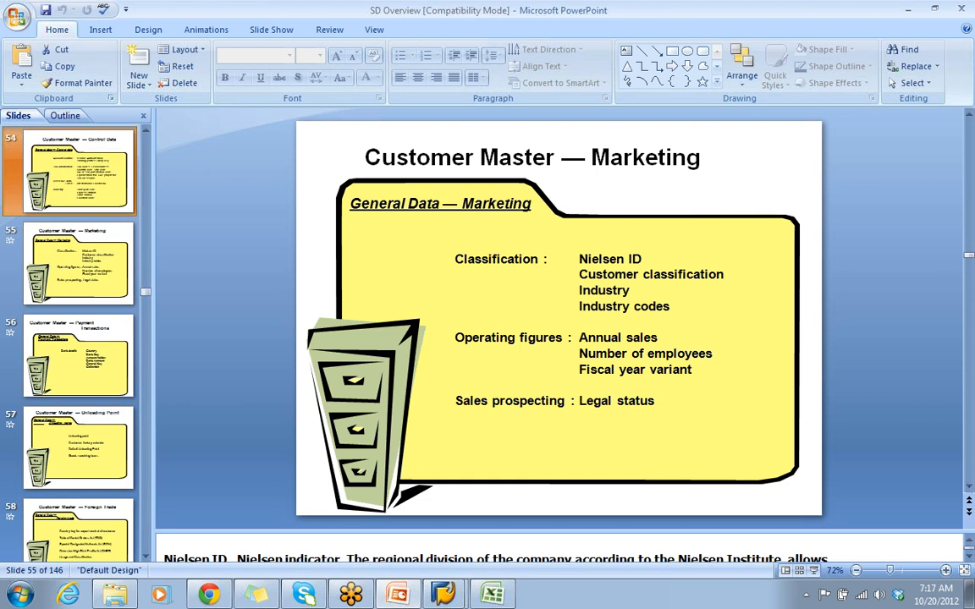
{"action": "scroll", "coordinate": [649, 404], "scroll_direction": "up", "scroll_amount": 10}
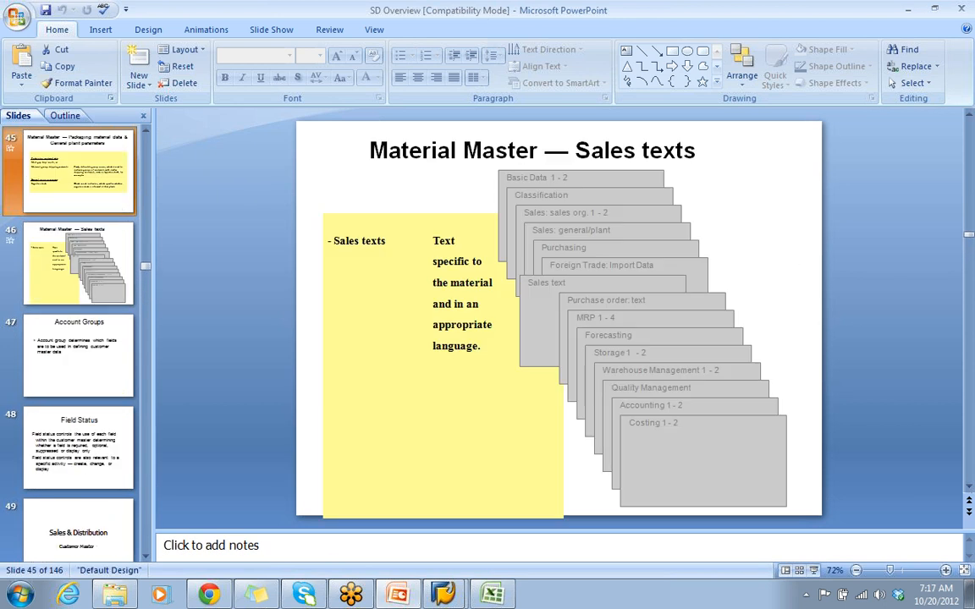
{"action": "scroll", "coordinate": [649, 404], "scroll_direction": "up", "scroll_amount": 8}
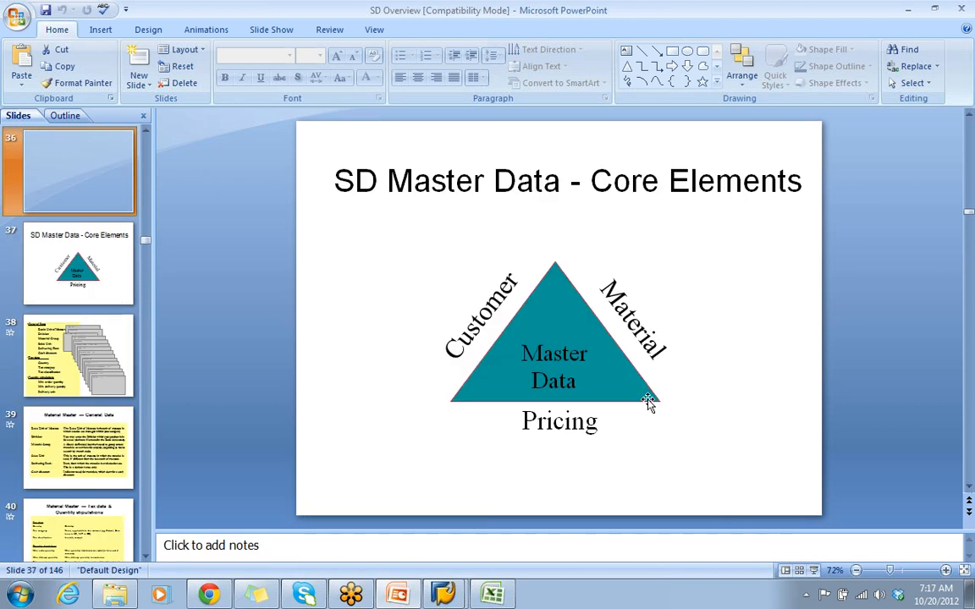
{"action": "scroll", "coordinate": [648, 405], "scroll_direction": "up", "scroll_amount": 5}
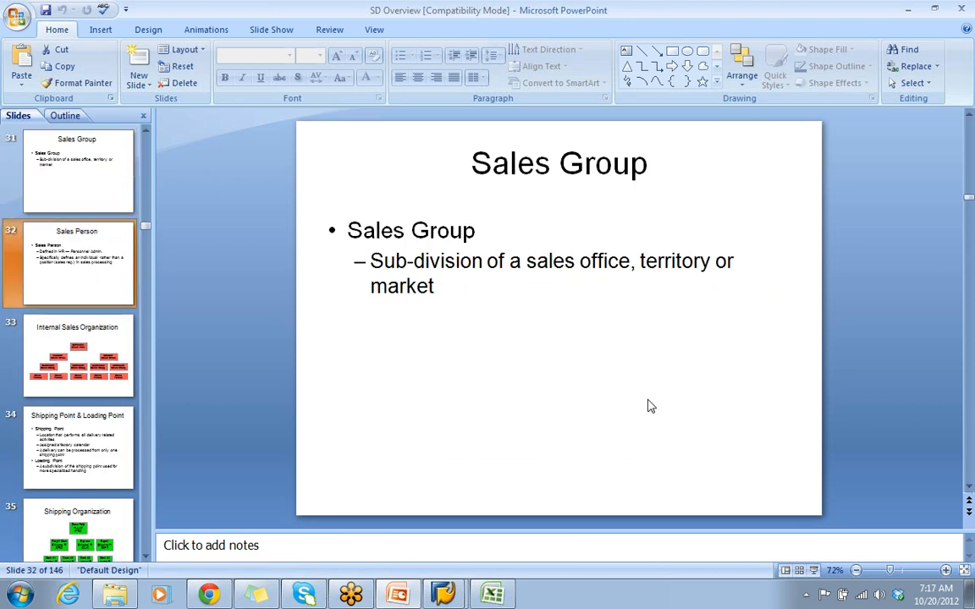
{"action": "scroll", "coordinate": [648, 405], "scroll_direction": "down", "scroll_amount": 11}
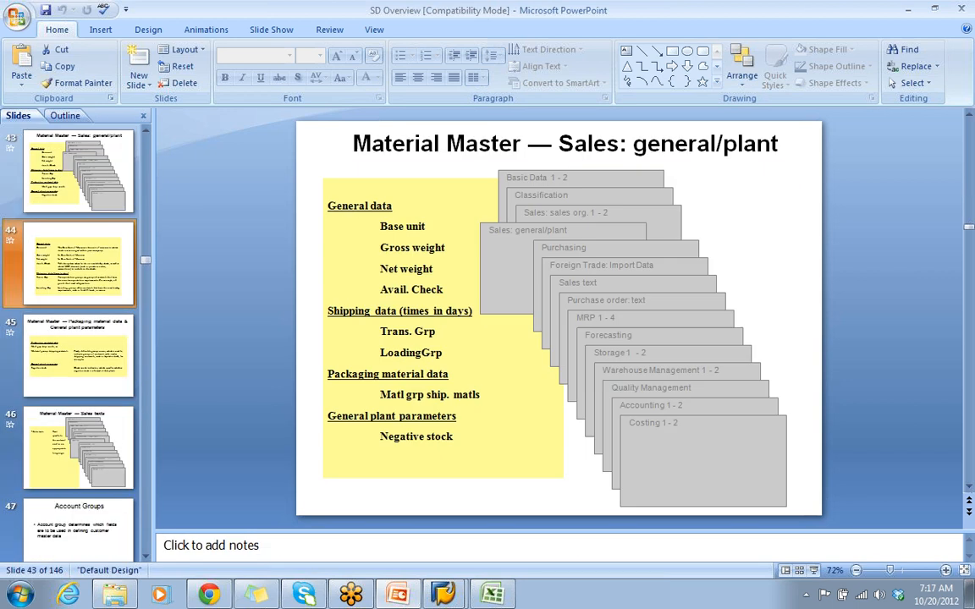
{"action": "scroll", "coordinate": [648, 405], "scroll_direction": "down", "scroll_amount": 10}
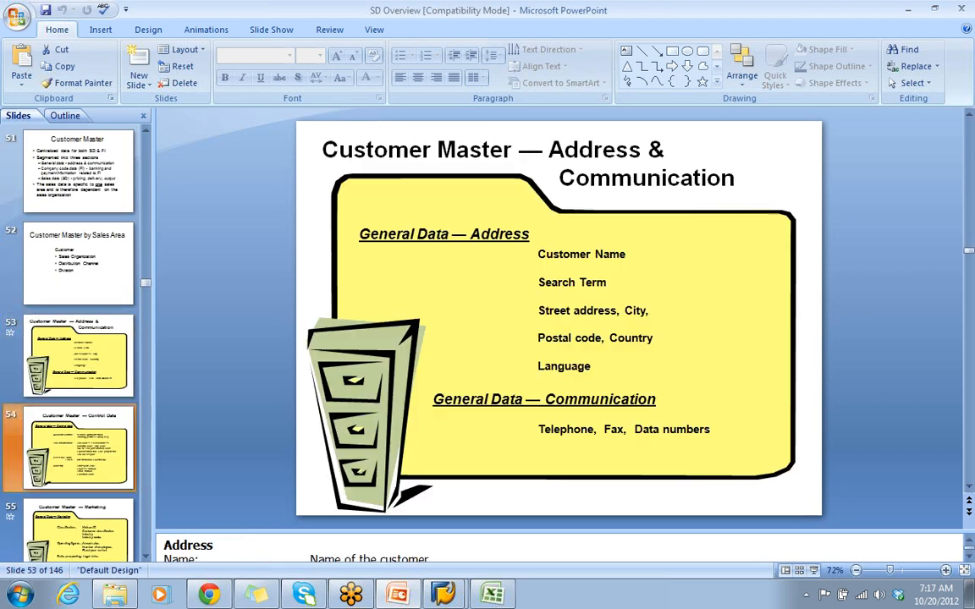
{"action": "scroll", "coordinate": [648, 405], "scroll_direction": "down", "scroll_amount": 11}
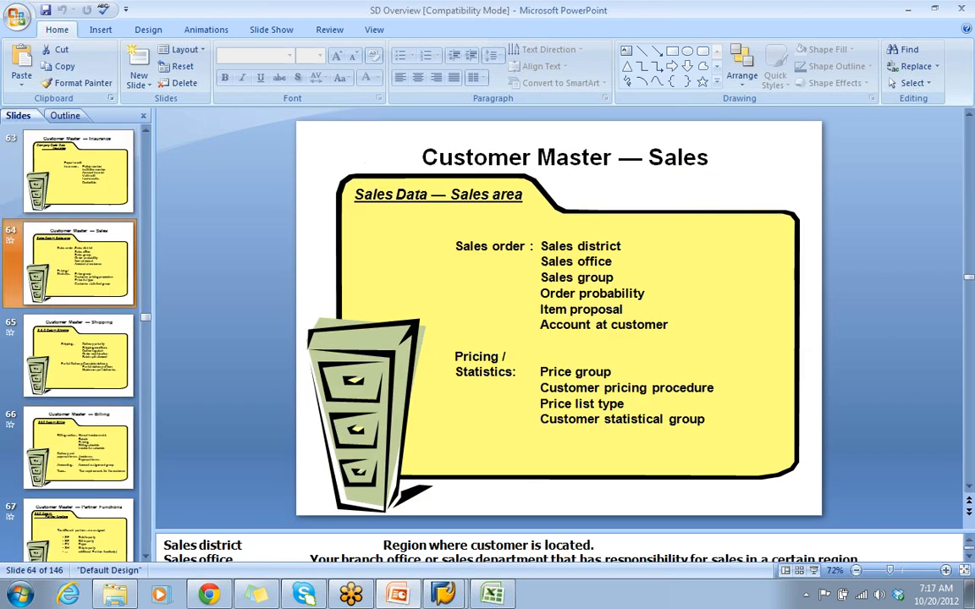
{"action": "scroll", "coordinate": [649, 406], "scroll_direction": "down", "scroll_amount": 6}
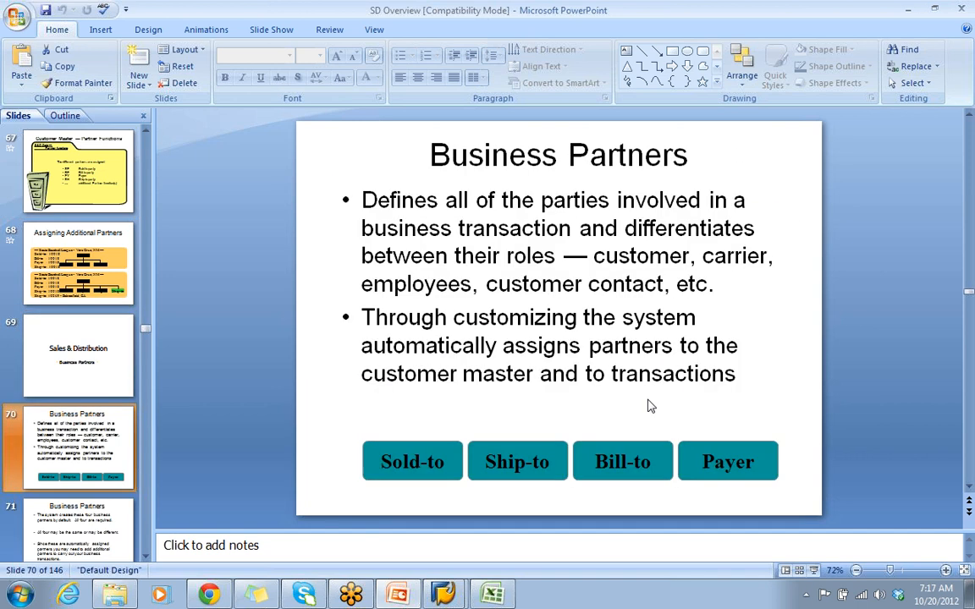
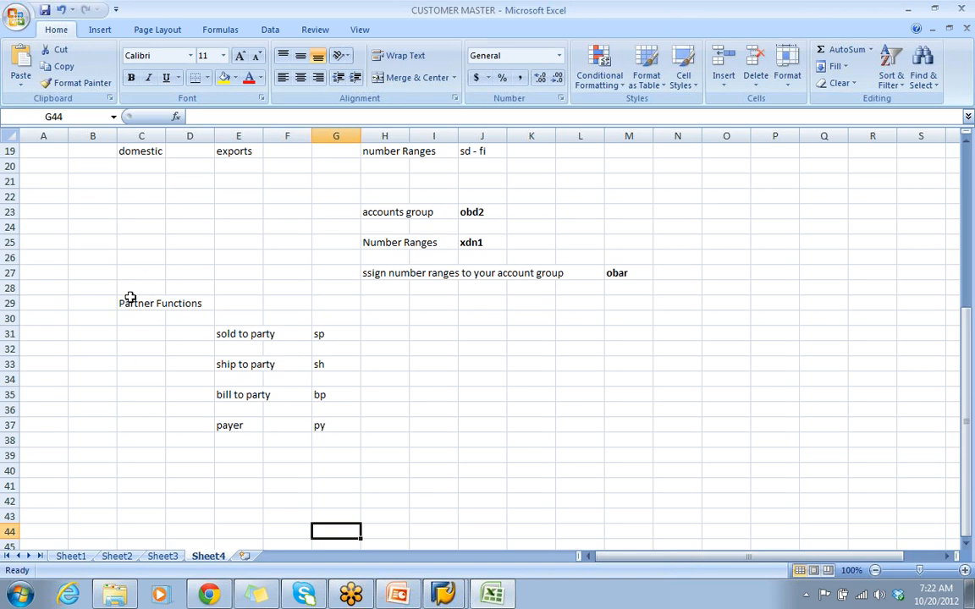
{"action": "left_click", "coordinate": [394, 336]}
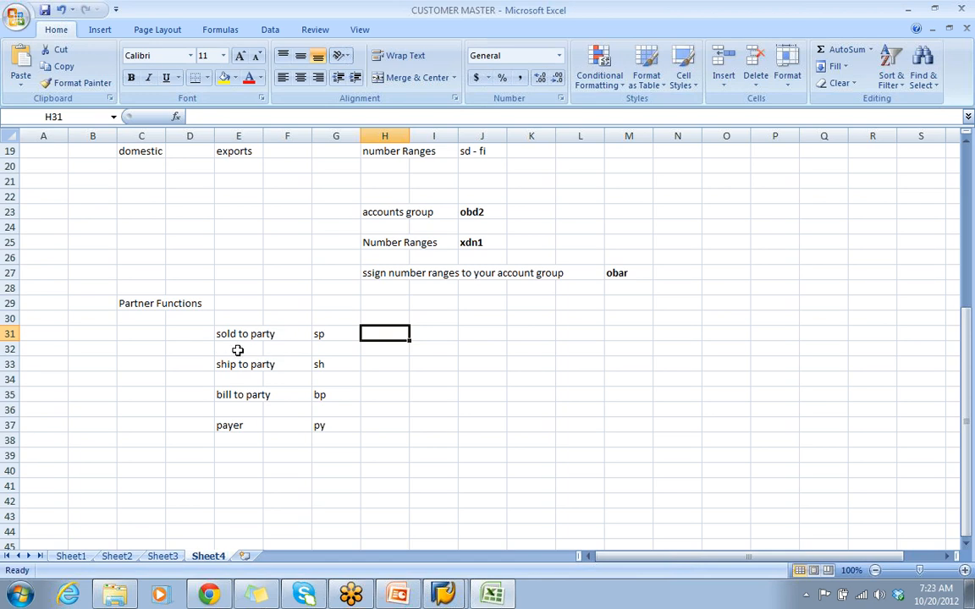
- Enter the heading "partner determination procedure" in cell C40, below the partner functions list
{"action": "left_click", "coordinate": [454, 482]}
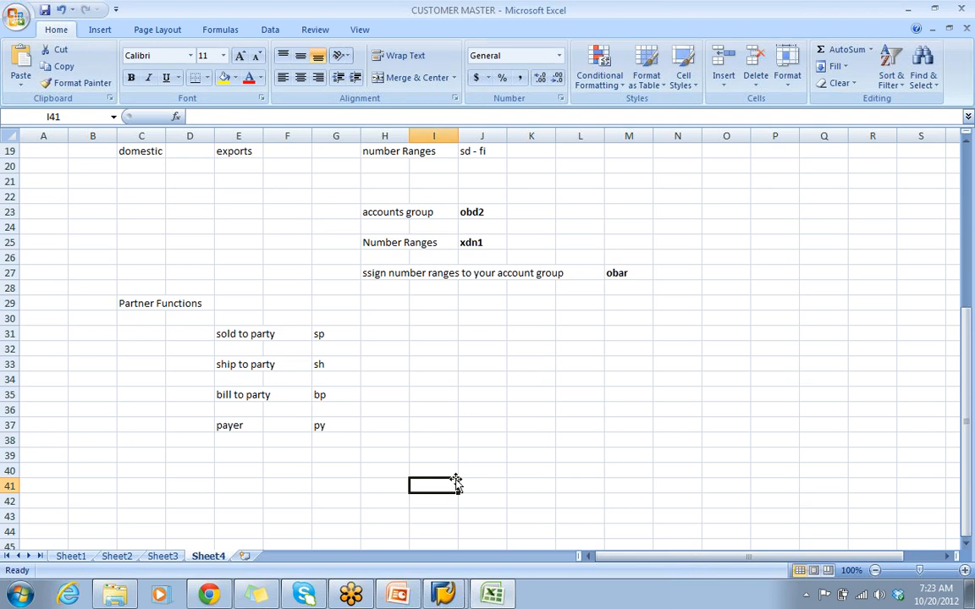
{"action": "left_click", "coordinate": [145, 471]}
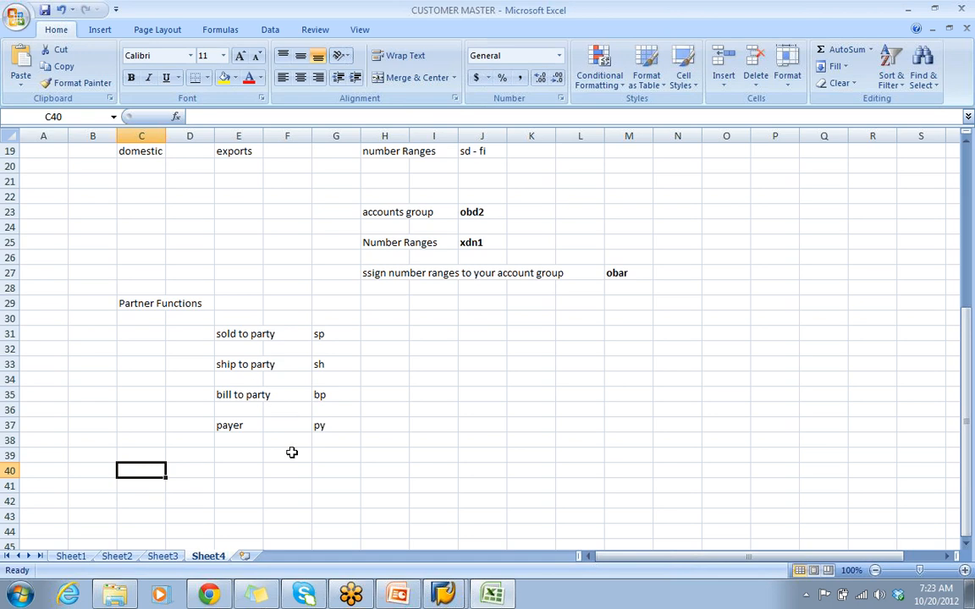
{"action": "type", "text": "partne"}
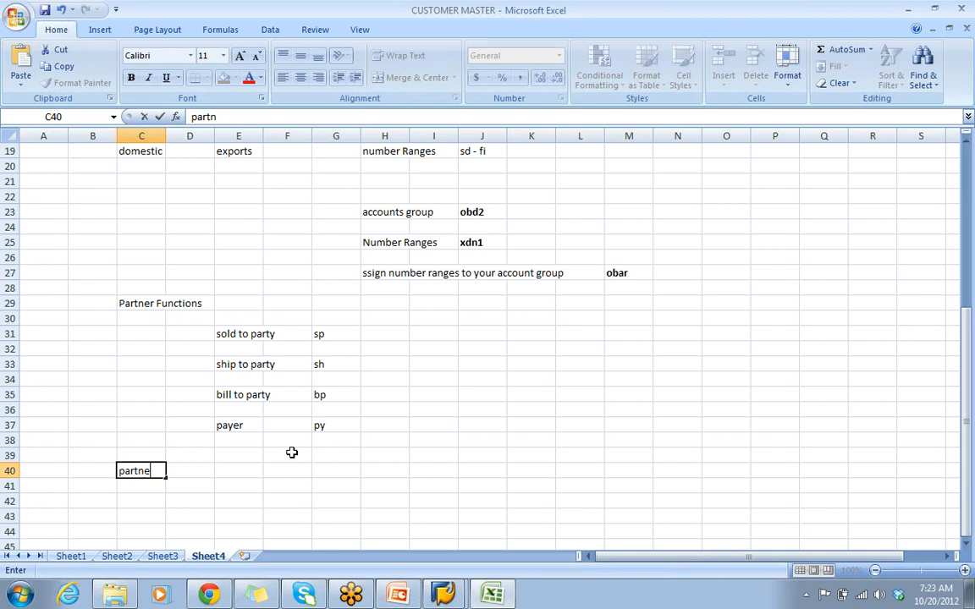
{"action": "type", "text": "r determination"}
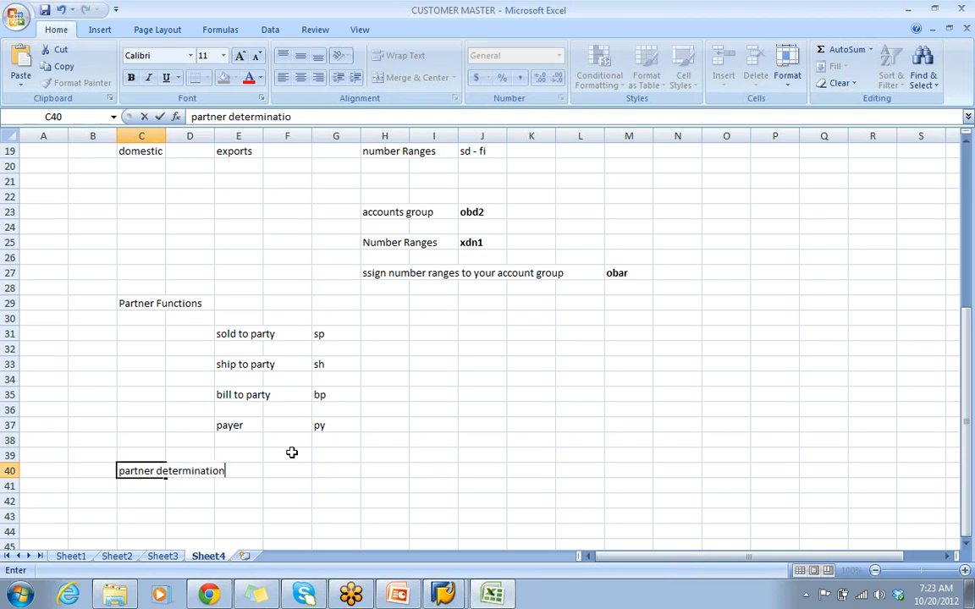
{"action": "type", "text": " procedur"}
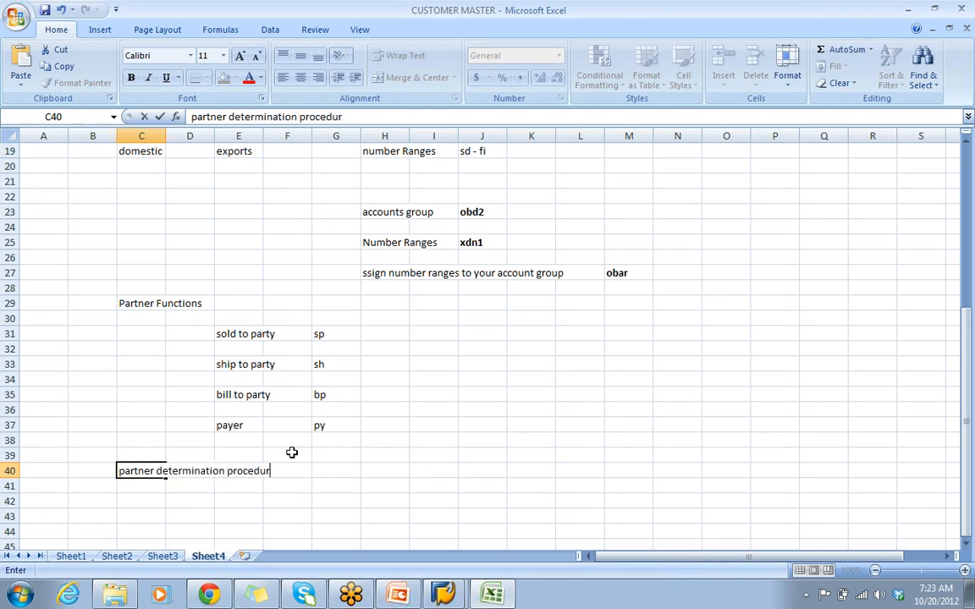
{"action": "type", "text": "e"}
{"action": "key", "text": "Return"}
{"action": "key", "text": "Return"}
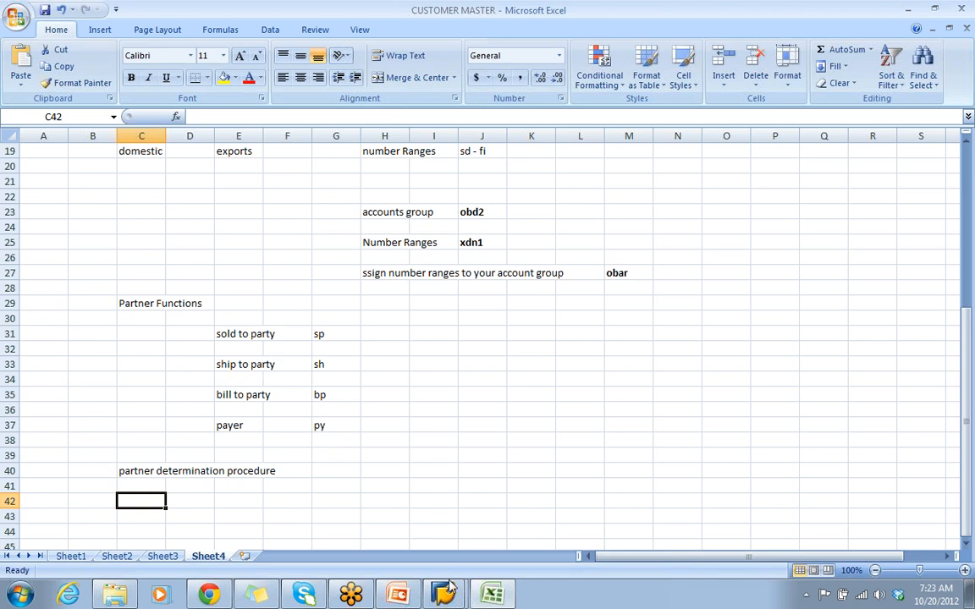
- Switch to SAP and open the SAP Reference IMG through transaction spro
{"action": "mouse_move", "coordinate": [443, 595]}
{"action": "left_click", "coordinate": [434, 560]}
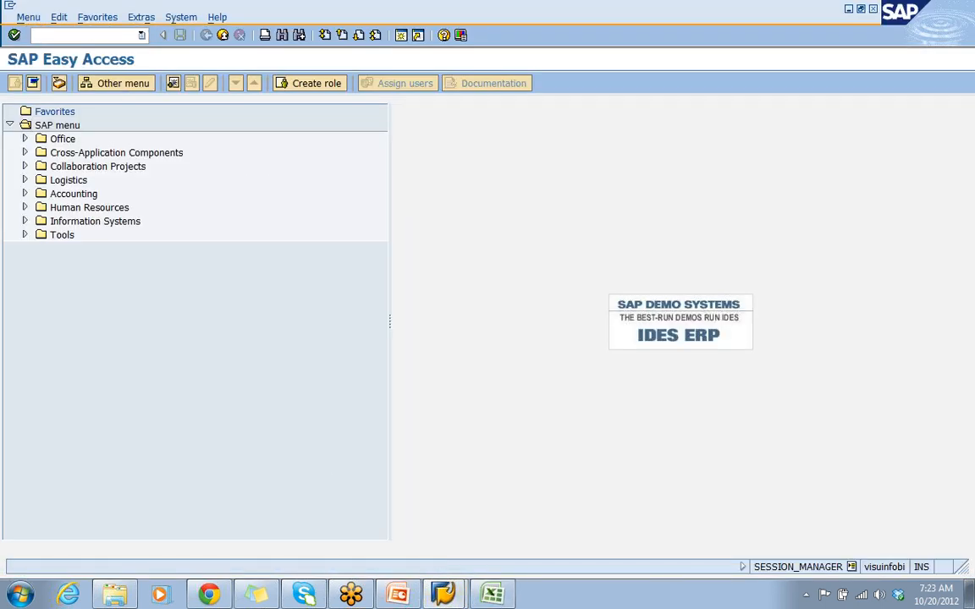
{"action": "type", "text": "spro"}
{"action": "key", "text": "Return"}
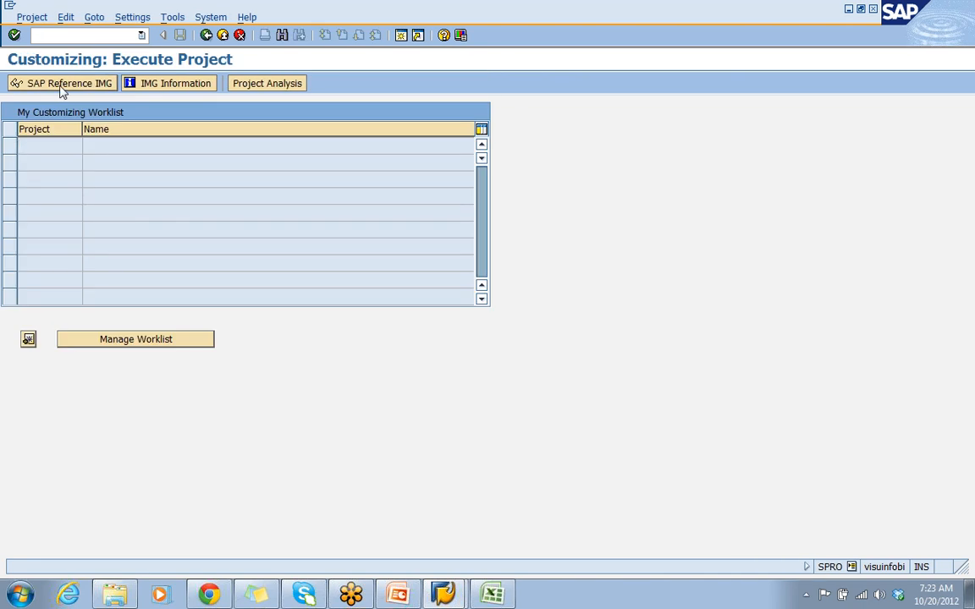
{"action": "left_click", "coordinate": [61, 88]}
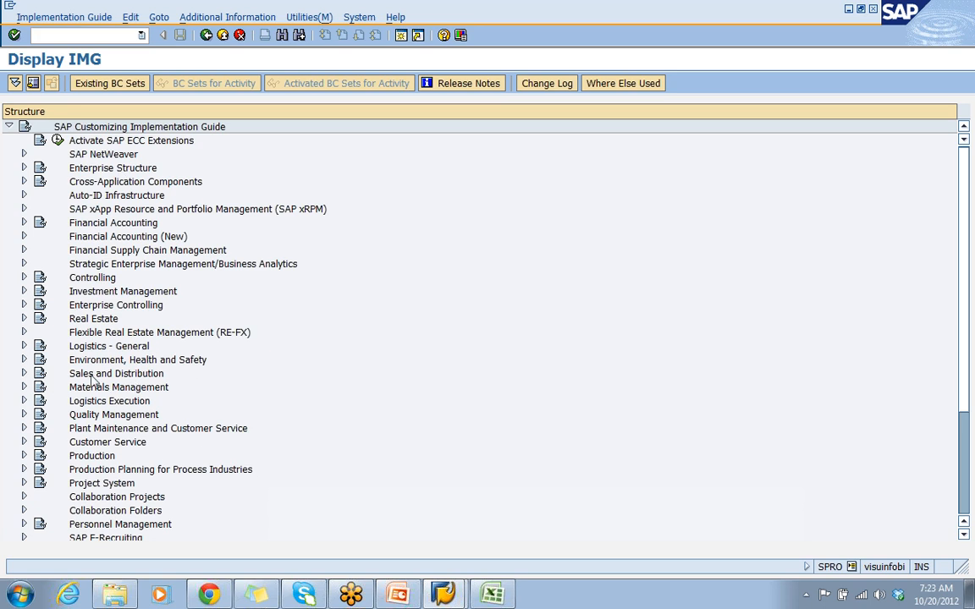
- Open Set Up Partner Determination for Customer Master under Sales and Distribution, Basic Functions, Partner Determination
{"action": "left_click", "coordinate": [24, 375]}
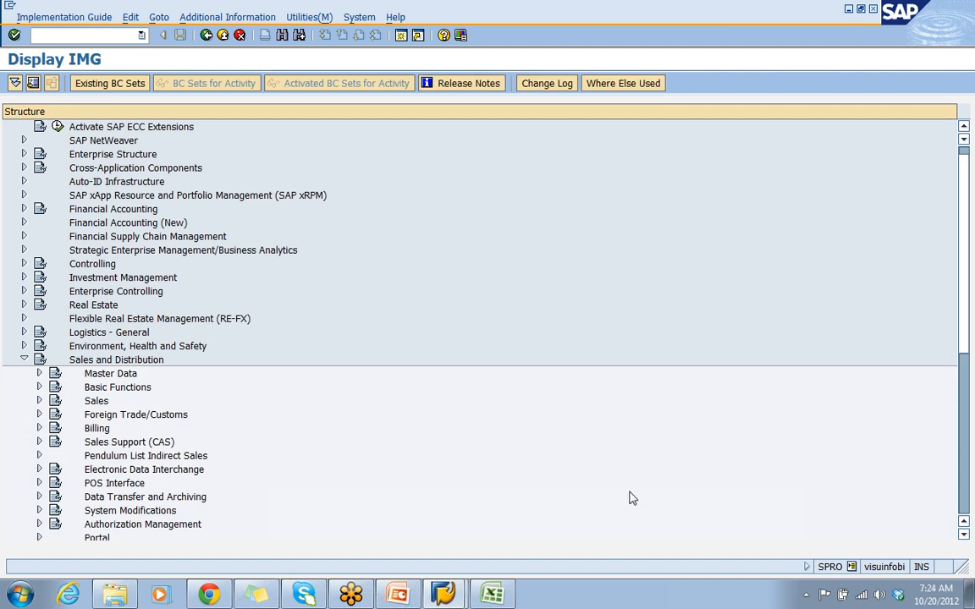
{"action": "left_click", "coordinate": [963, 535]}
{"action": "left_click", "coordinate": [963, 535]}
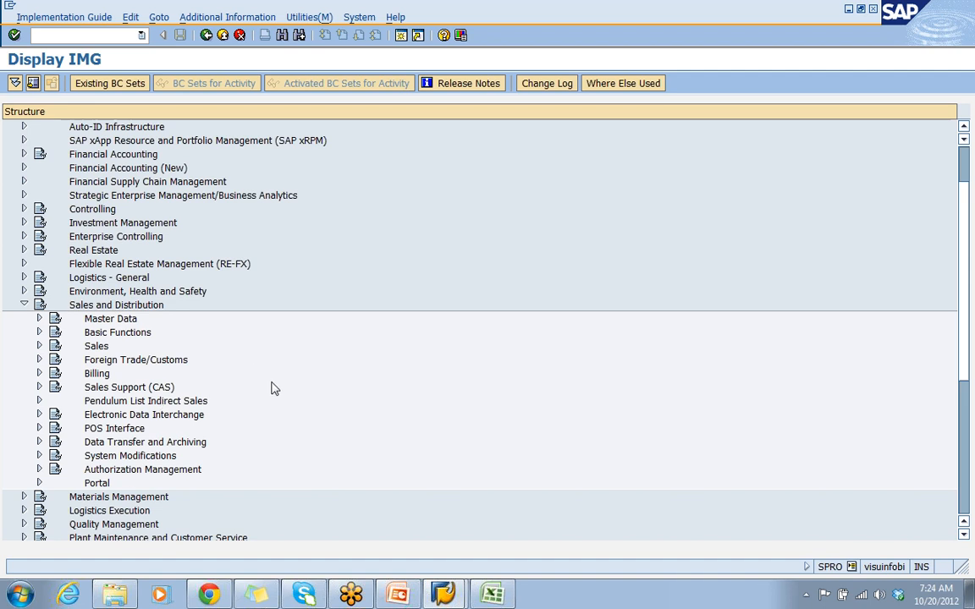
{"action": "left_click", "coordinate": [39, 332]}
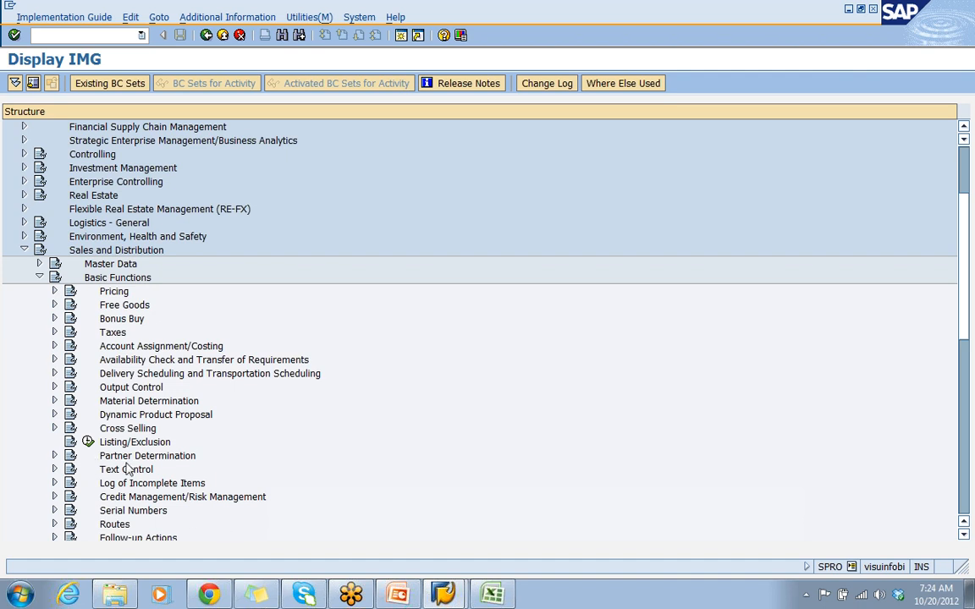
{"action": "left_click", "coordinate": [54, 457]}
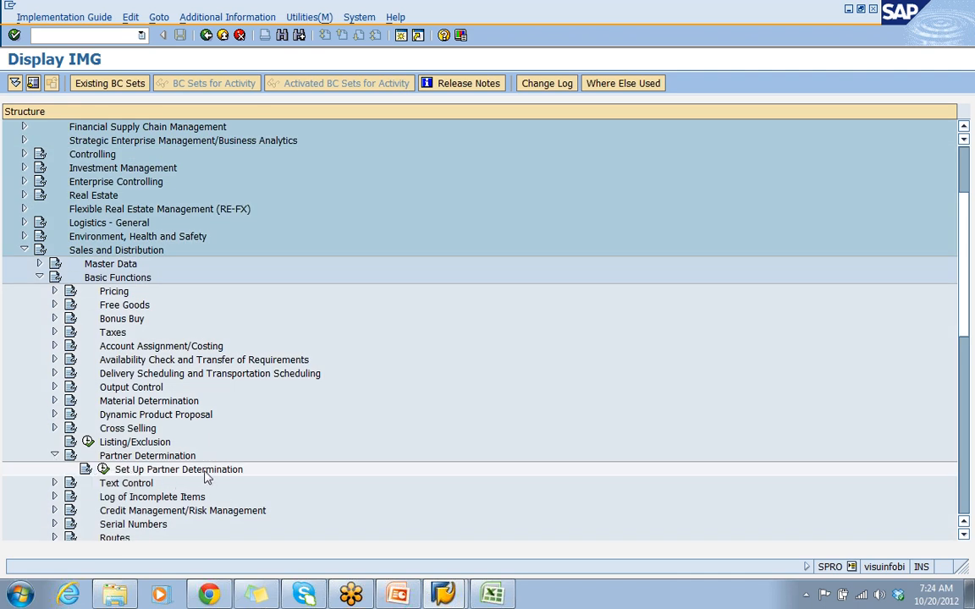
{"action": "left_click", "coordinate": [106, 471]}
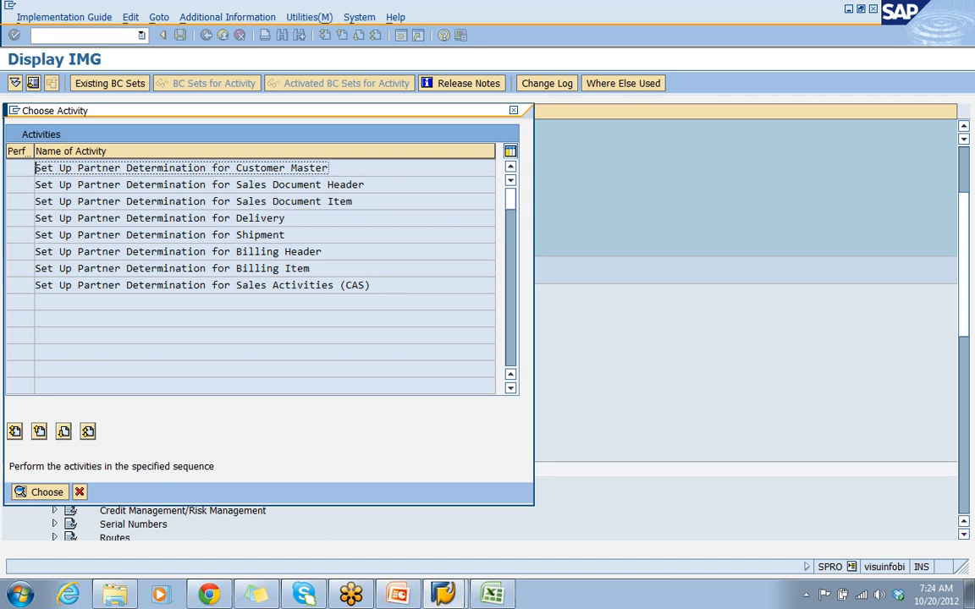
{"action": "double_click", "coordinate": [288, 167]}
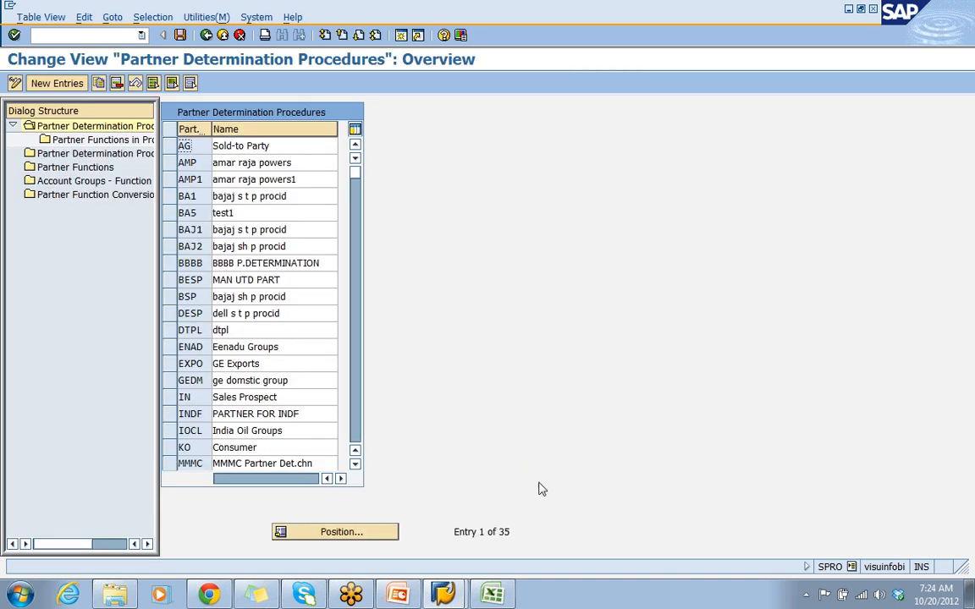
{"action": "left_click", "coordinate": [492, 594]}
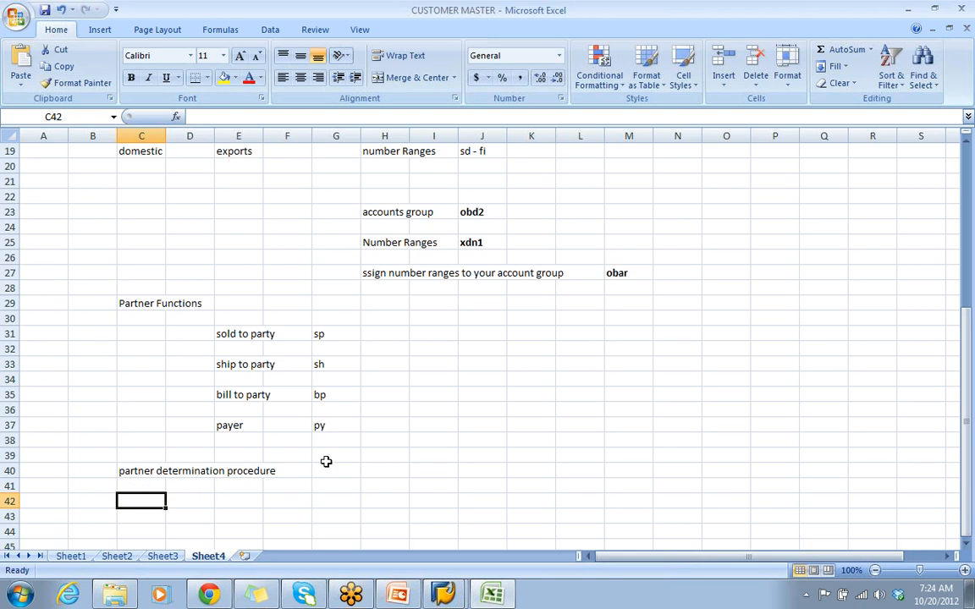
{"action": "key", "text": "alt+Tab"}
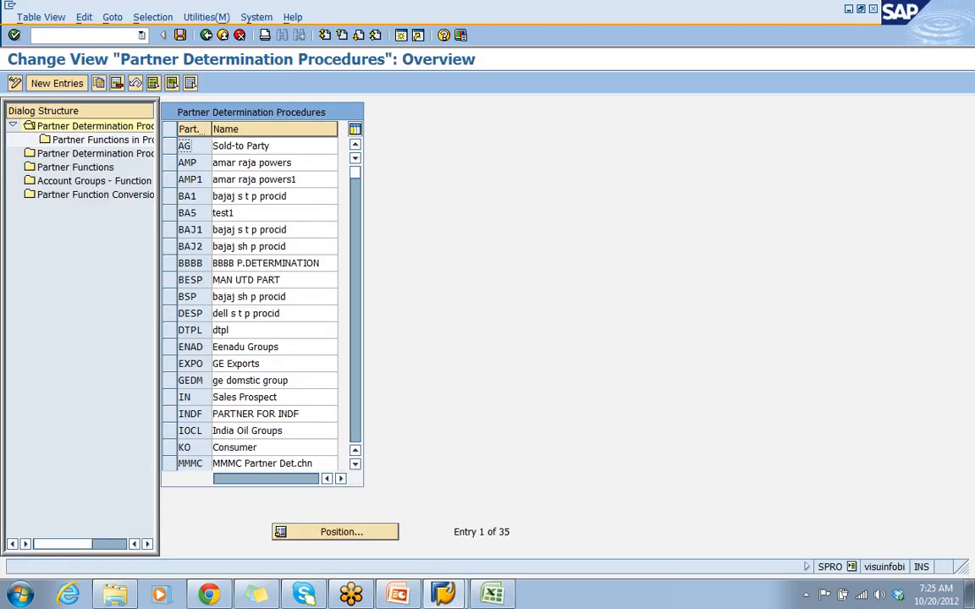
- Create a new partner determination procedure with the key HUL and the name "hindustan lever"
{"action": "left_click", "coordinate": [63, 86]}
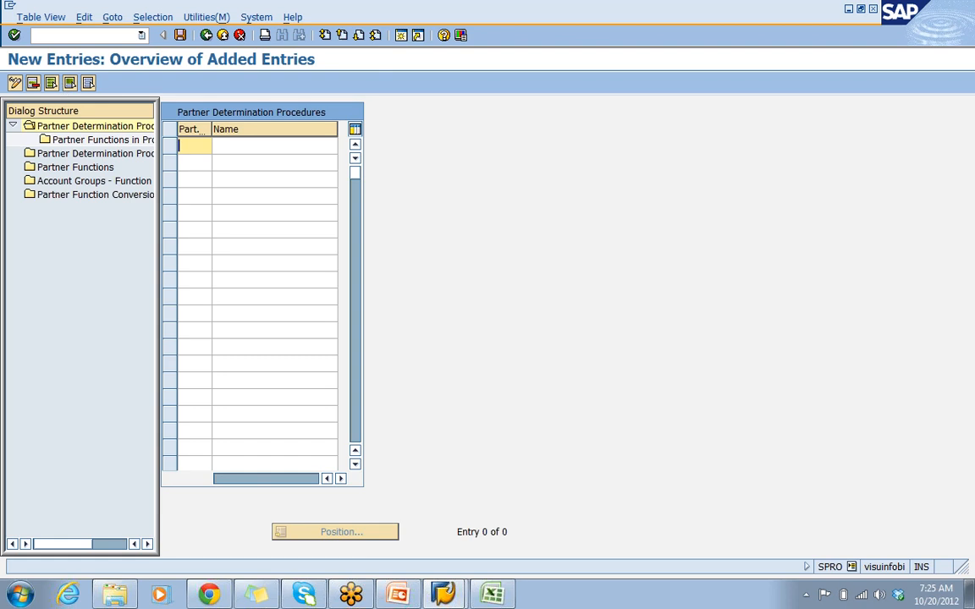
{"action": "type", "text": "hul"}
{"action": "key", "text": "Tab"}
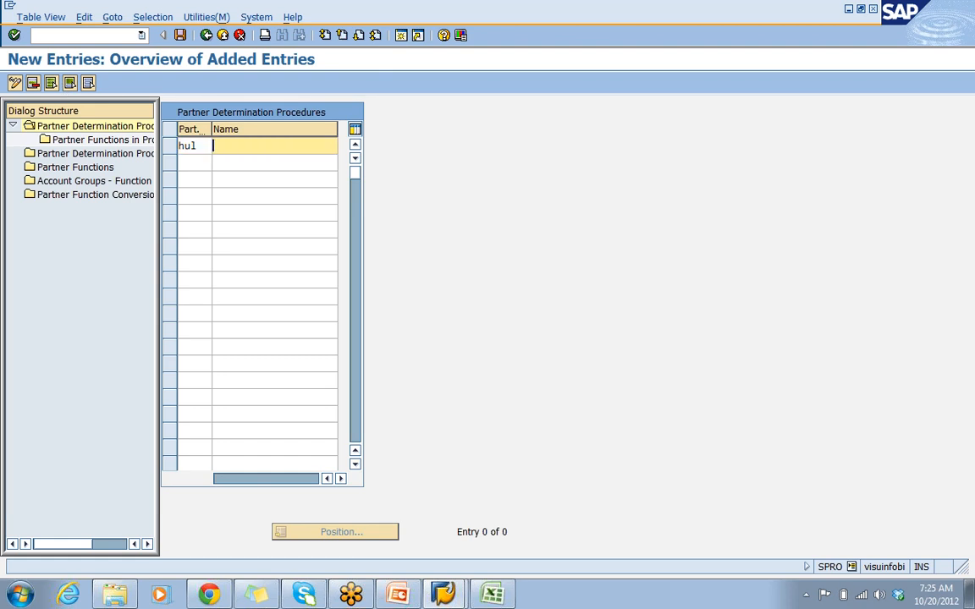
{"action": "type", "text": "hindustan lever"}
{"action": "key", "text": "Return"}
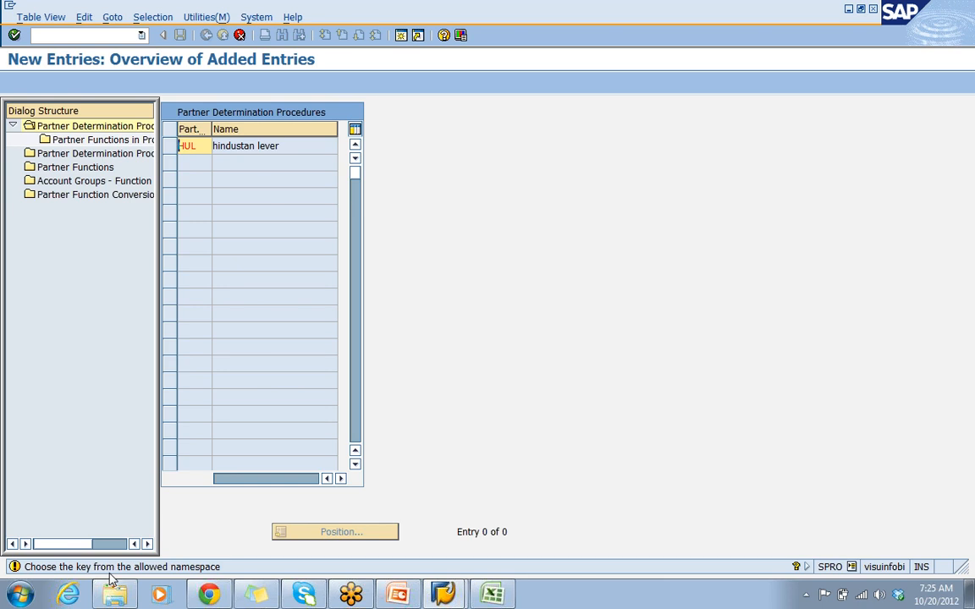
{"action": "key", "text": "Return"}
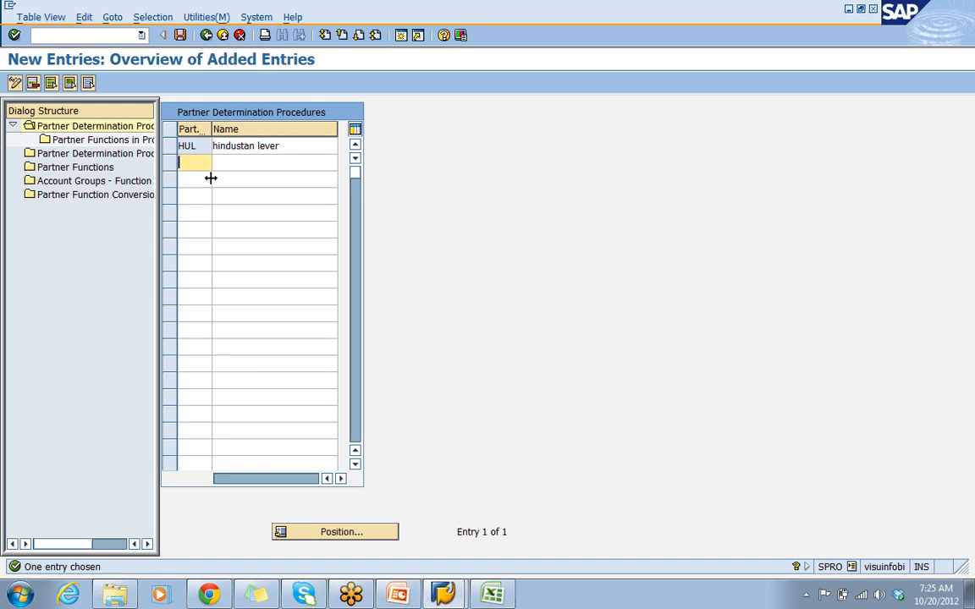
- Save the new HUL procedure under the proposed "hindustan lever" customizing request
{"action": "left_click", "coordinate": [197, 146]}
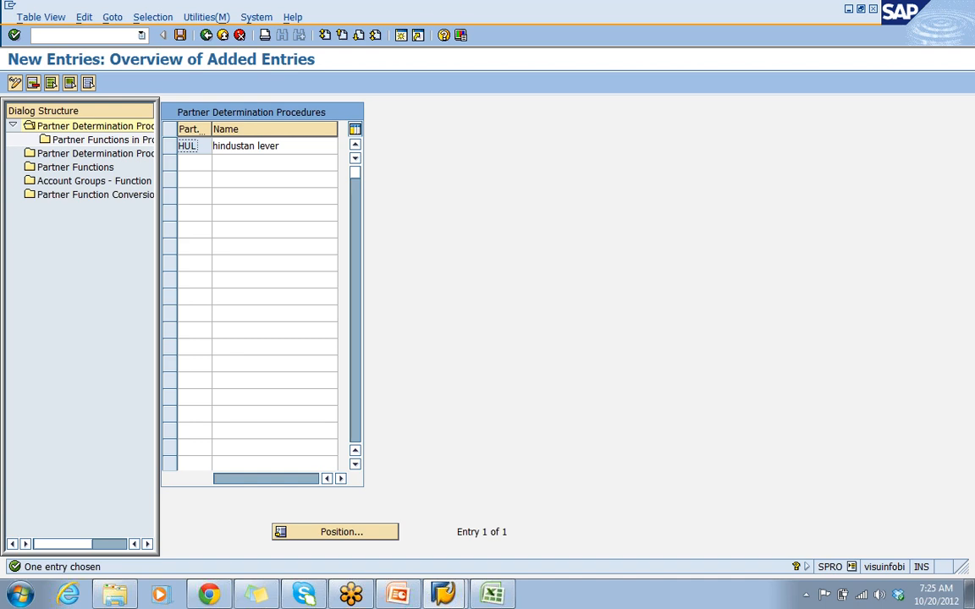
{"action": "left_click", "coordinate": [279, 146]}
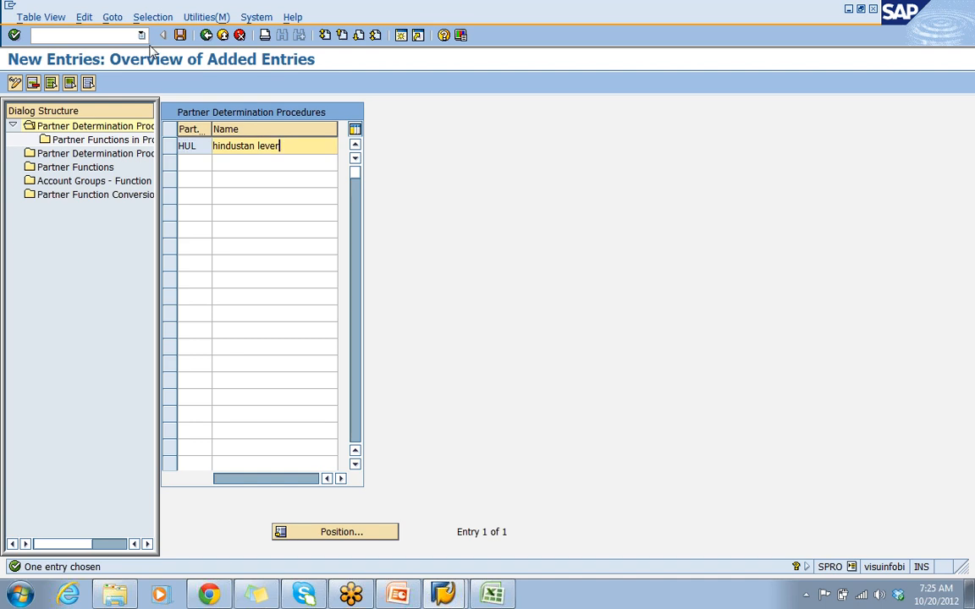
{"action": "left_click", "coordinate": [179, 37]}
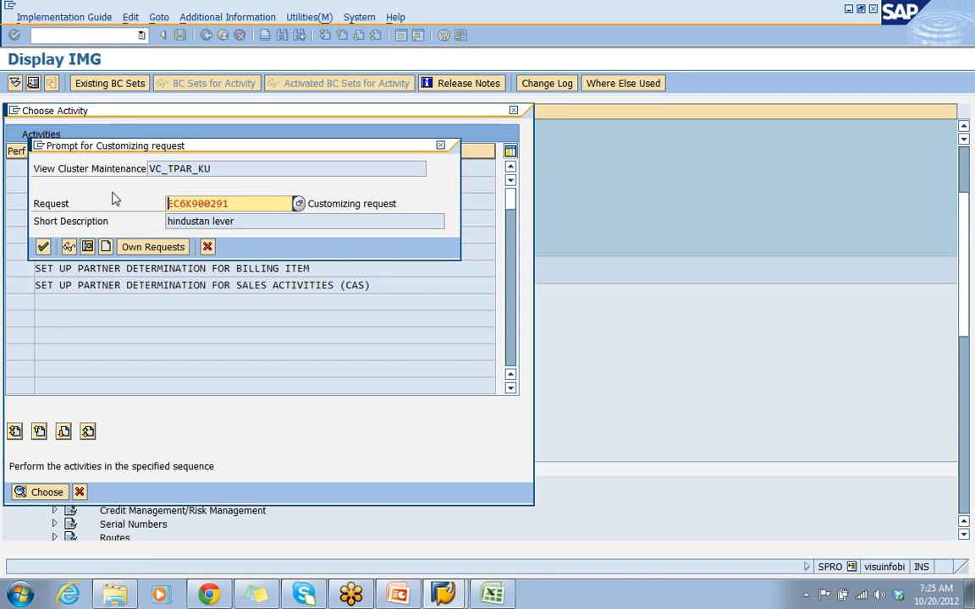
{"action": "left_click", "coordinate": [43, 246]}
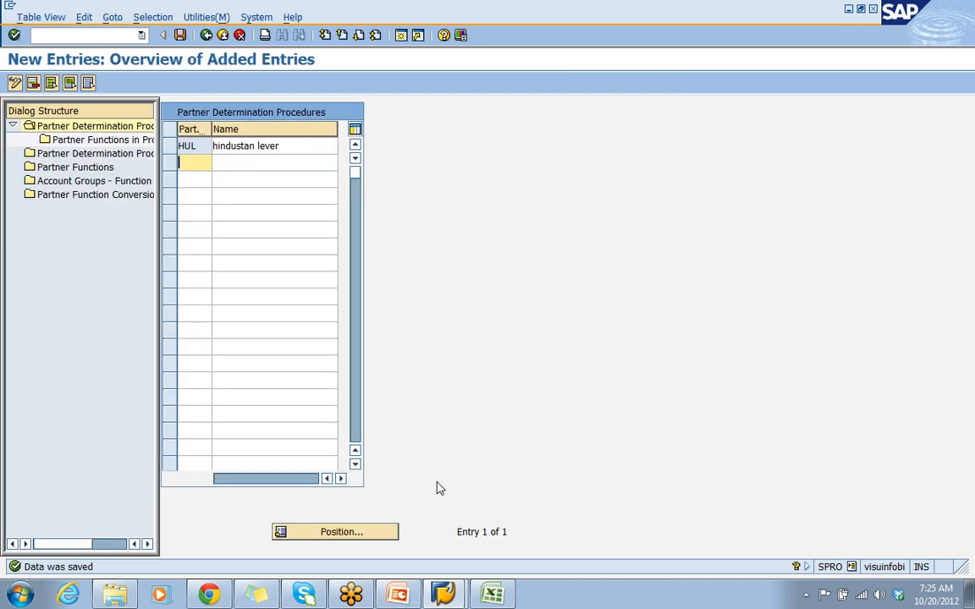
- Switch to the Excel notes and enter HUL in cell H40 beside "partner determination procedure"
{"action": "left_click", "coordinate": [490, 595]}
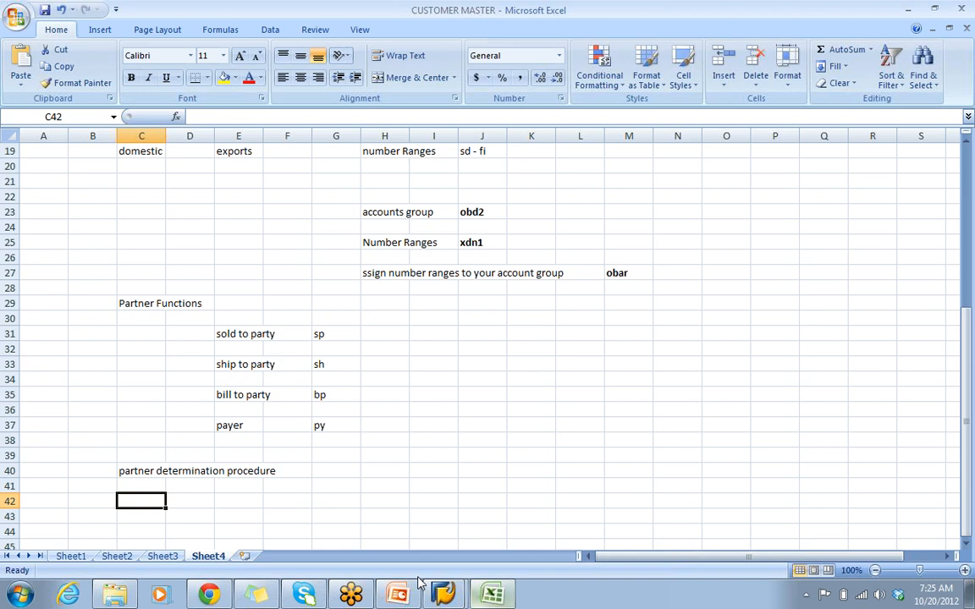
{"action": "left_click", "coordinate": [374, 470]}
{"action": "type", "text": "HU"}
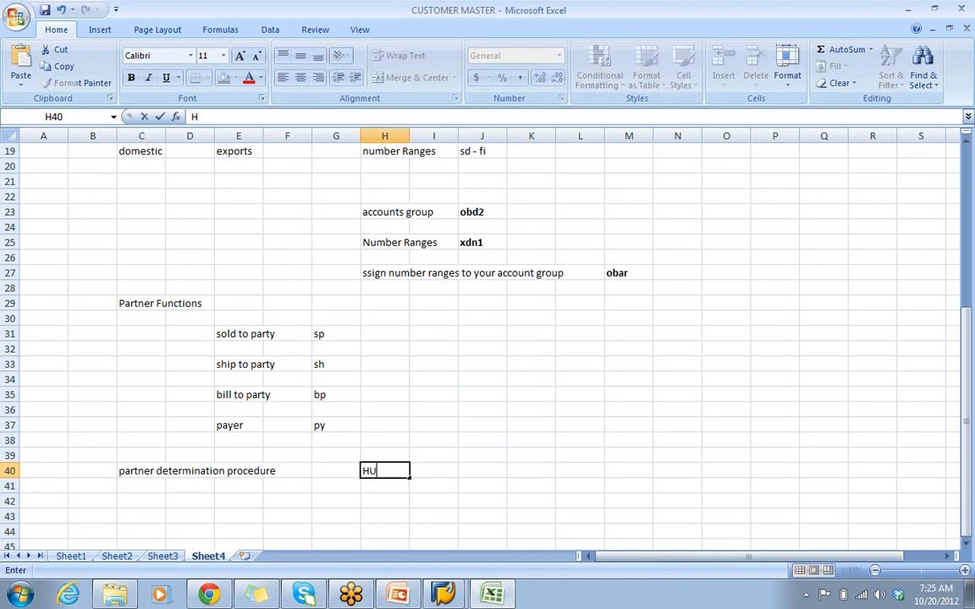
{"action": "key", "text": "Return"}
{"action": "key", "text": "Return"}
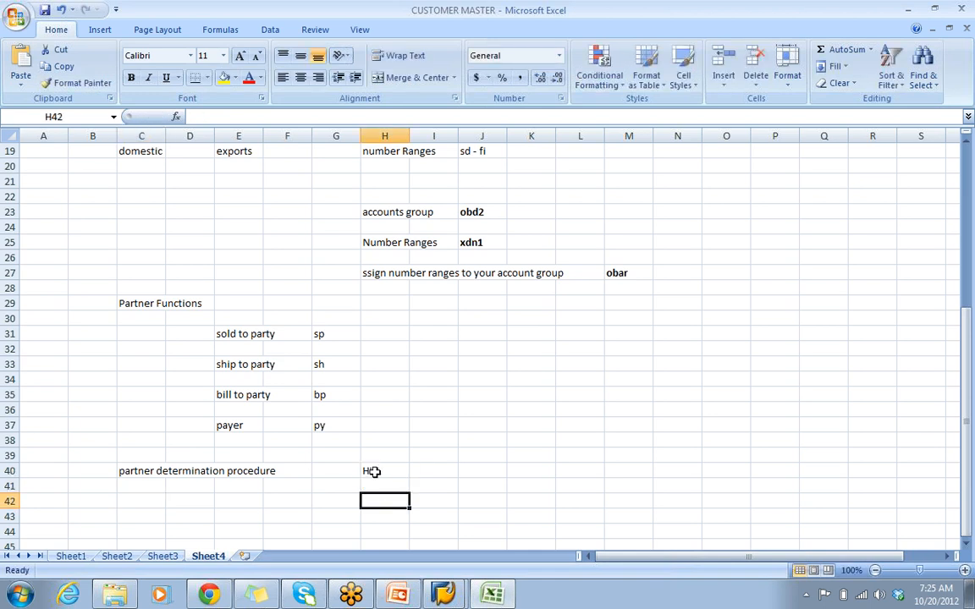
{"action": "left_click", "coordinate": [528, 499]}
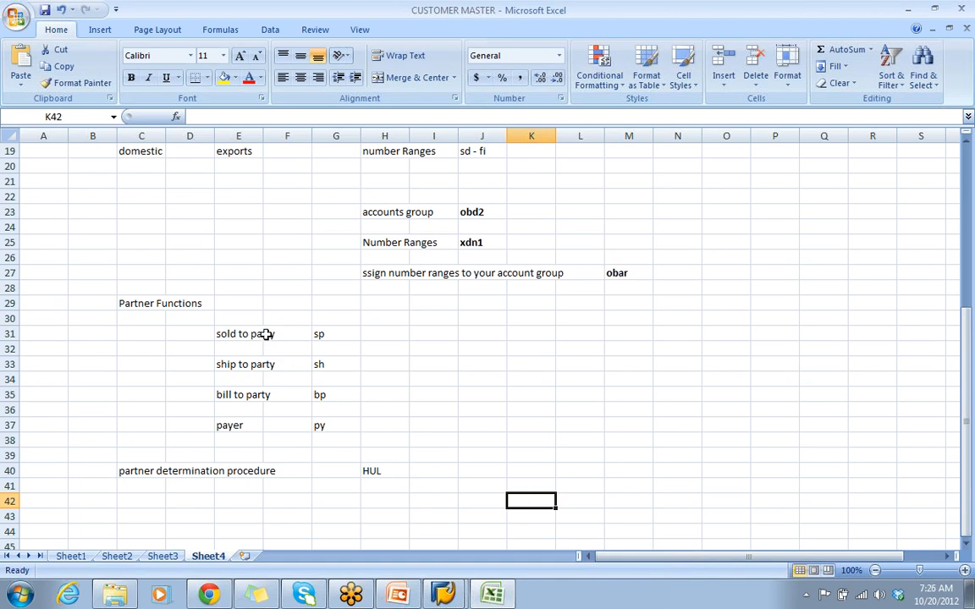
- List the partner functions sp in cell I41 and sh in cell I42 below the HUL procedure
{"action": "left_click", "coordinate": [416, 486]}
{"action": "type", "text": "sp"}
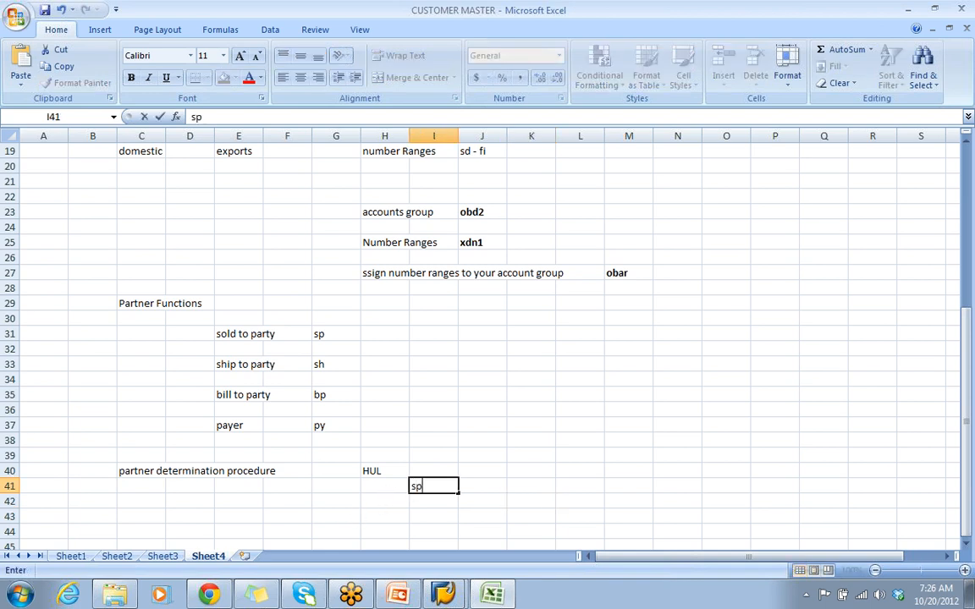
{"action": "key", "text": "Escape"}
{"action": "left_click", "coordinate": [415, 498]}
{"action": "type", "text": "sh"}
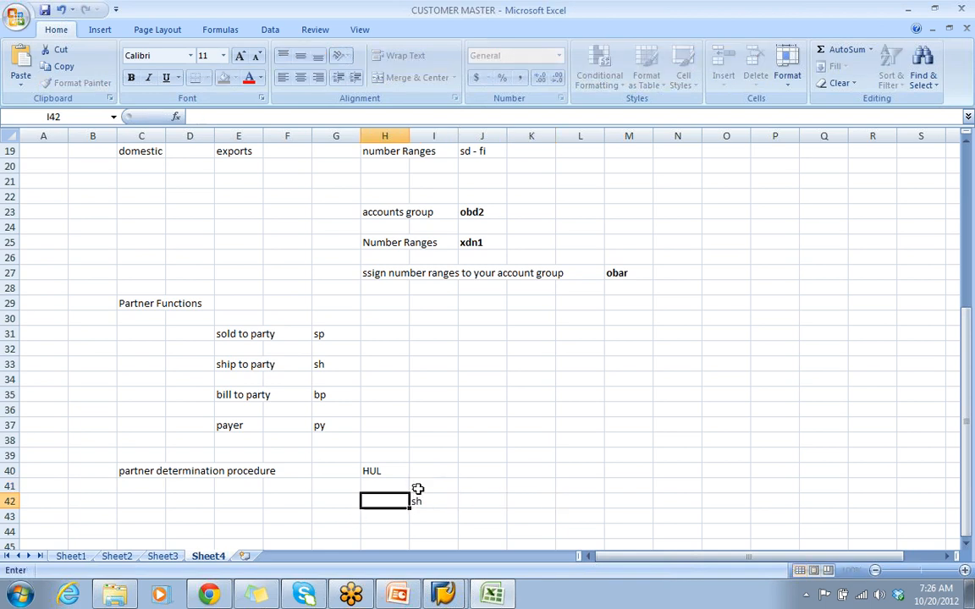
- Enter bp in cell H42 and py in cell H43 beneath the HUL code
{"action": "type", "text": "bp"}
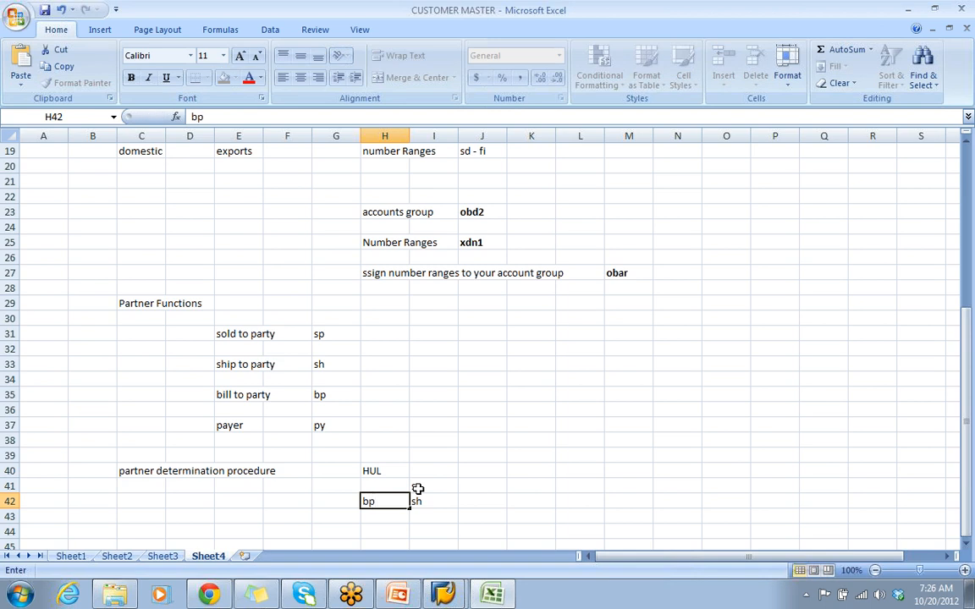
{"action": "key", "text": "Return"}
{"action": "type", "text": "py"}
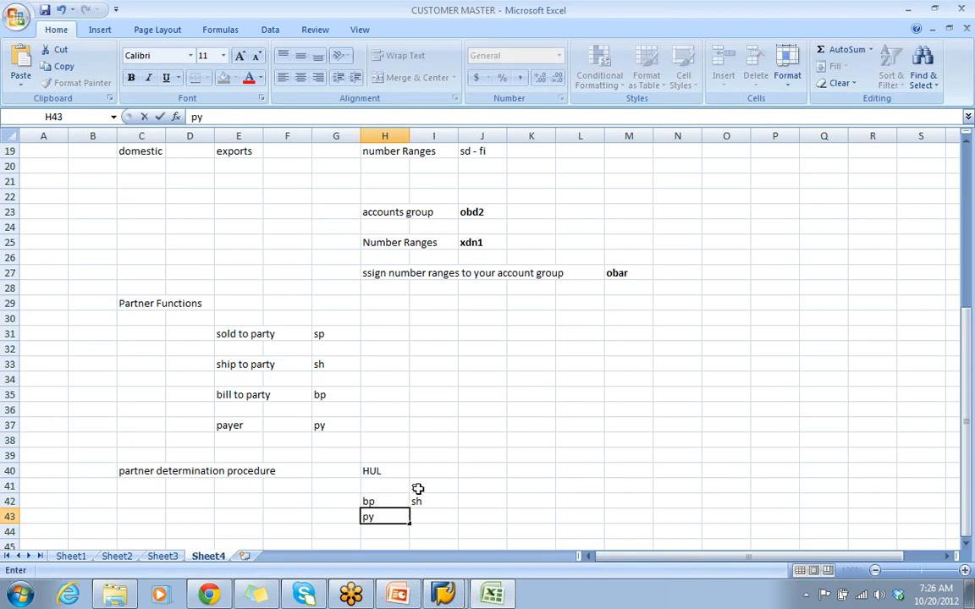
{"action": "key", "text": "Return"}
{"action": "left_click", "coordinate": [558, 501]}
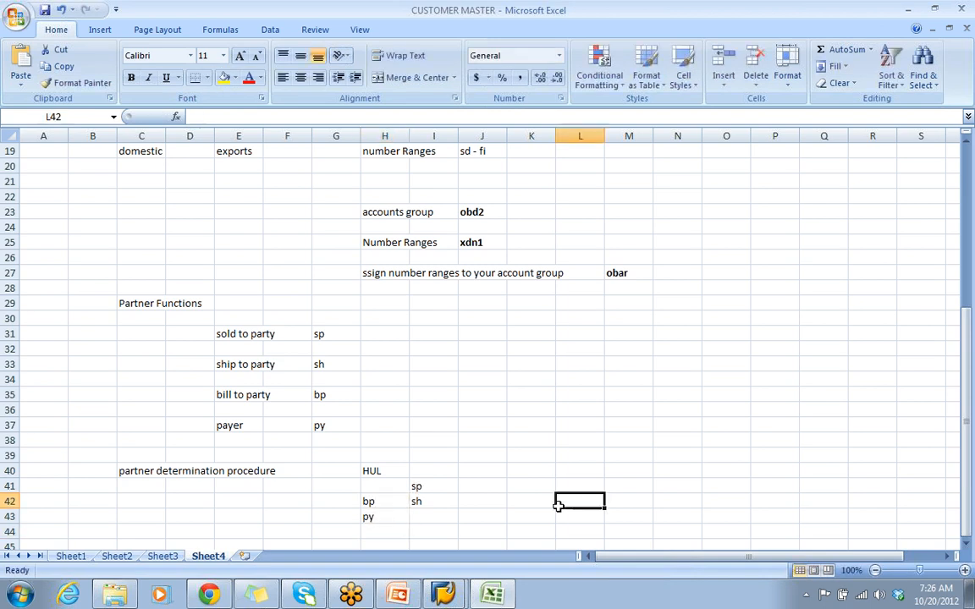
- Clear bp and py from cells H42 and H43 and enter them in I43 and I44 below sh
{"action": "left_click", "coordinate": [368, 505]}
{"action": "key", "text": "Delete"}
{"action": "left_click", "coordinate": [374, 522]}
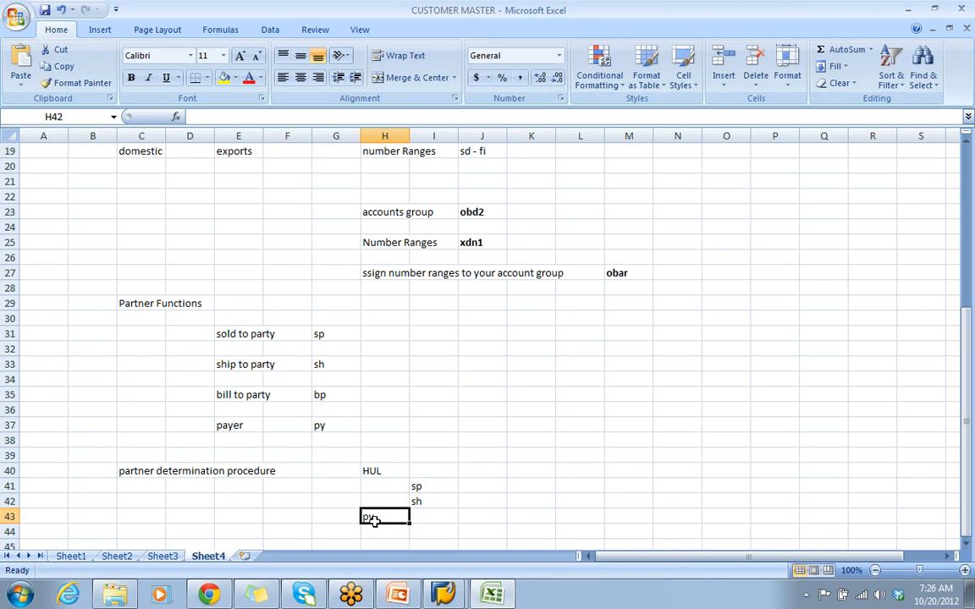
{"action": "key", "text": "Right"}
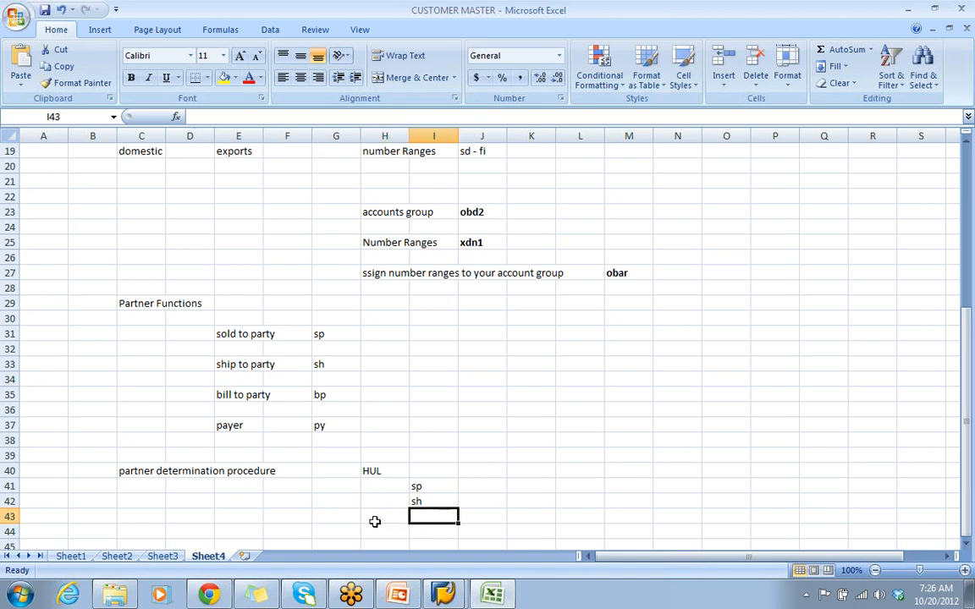
{"action": "type", "text": "bp"}
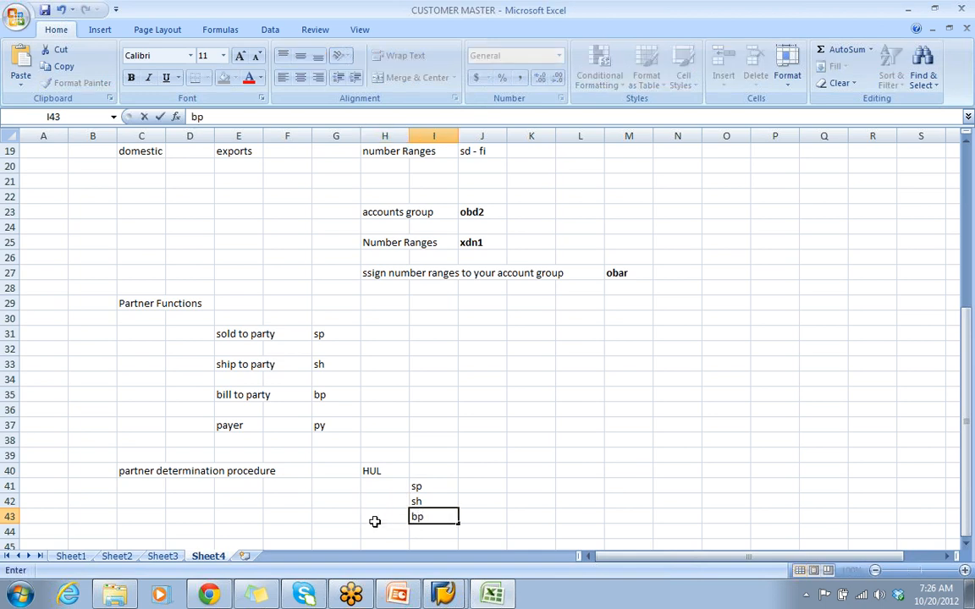
{"action": "key", "text": "Return"}
{"action": "type", "text": "py"}
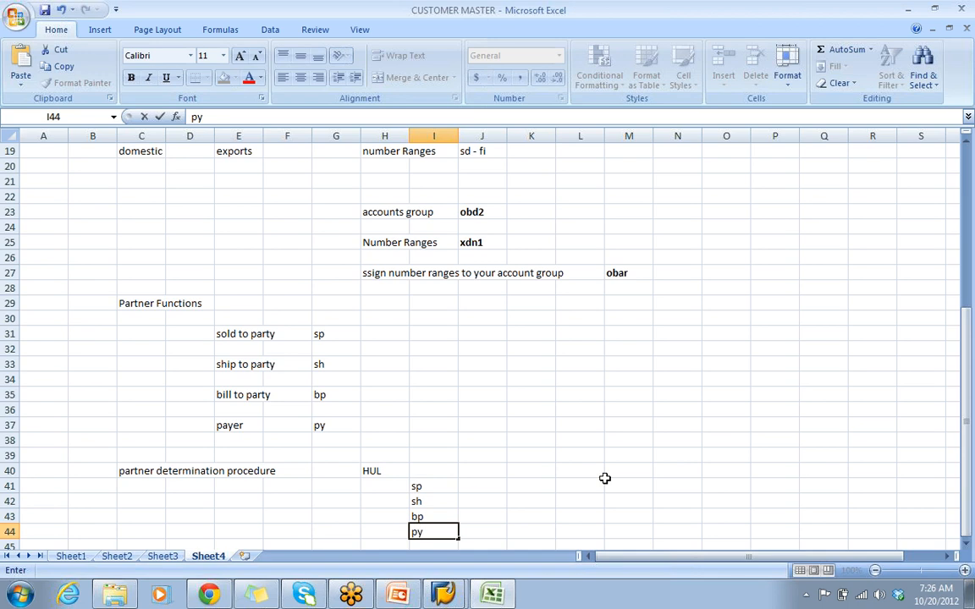
{"action": "left_click", "coordinate": [606, 480]}
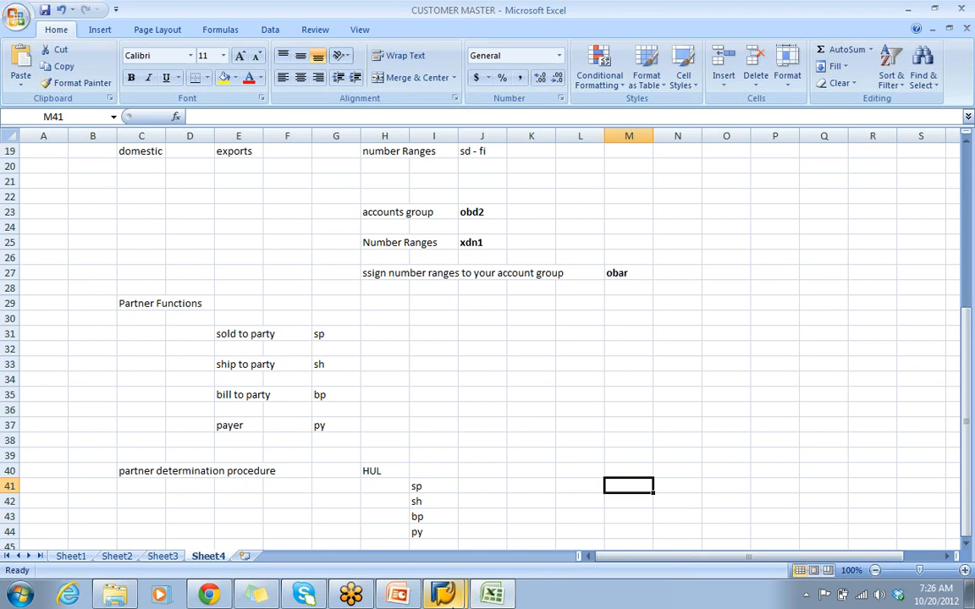
- Switch to SAP, select the HUL hindustan lever procedure and open its Partner Functions in Procedure
{"action": "mouse_move", "coordinate": [442, 593]}
{"action": "left_click", "coordinate": [442, 559]}
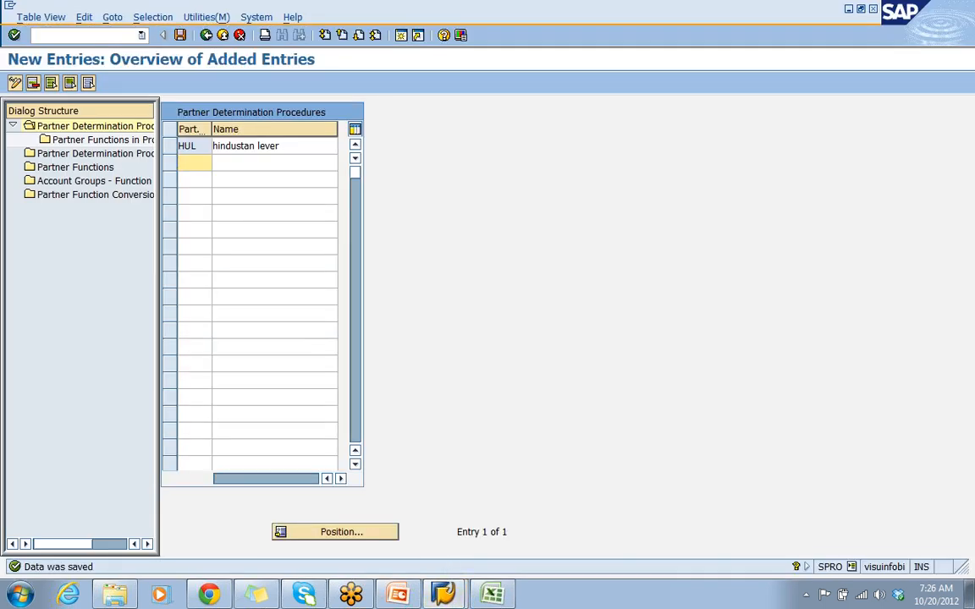
{"action": "left_click", "coordinate": [171, 149]}
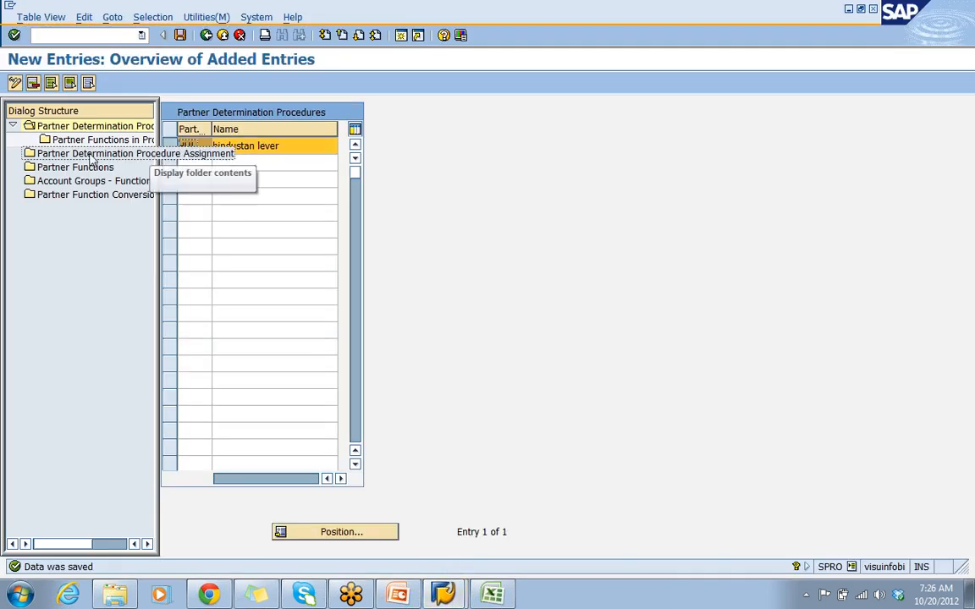
{"action": "left_click", "coordinate": [46, 143]}
{"action": "double_click", "coordinate": [46, 143]}
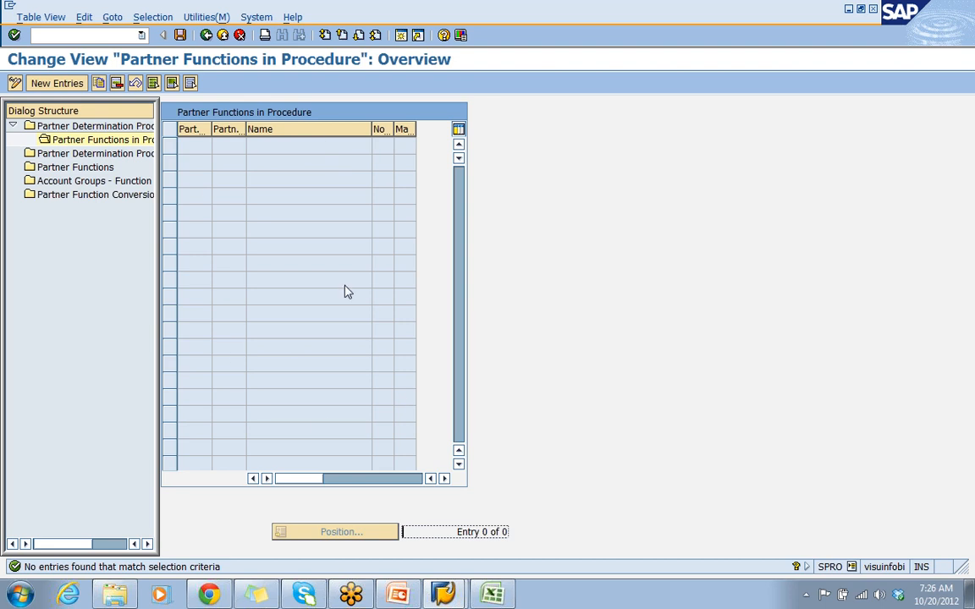
{"action": "left_click", "coordinate": [15, 87]}
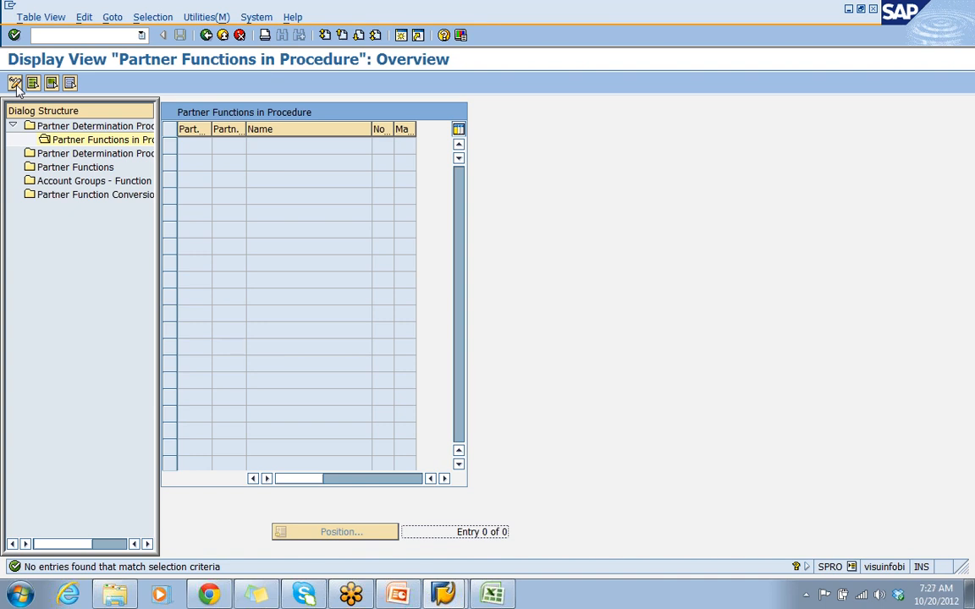
{"action": "left_click", "coordinate": [15, 85]}
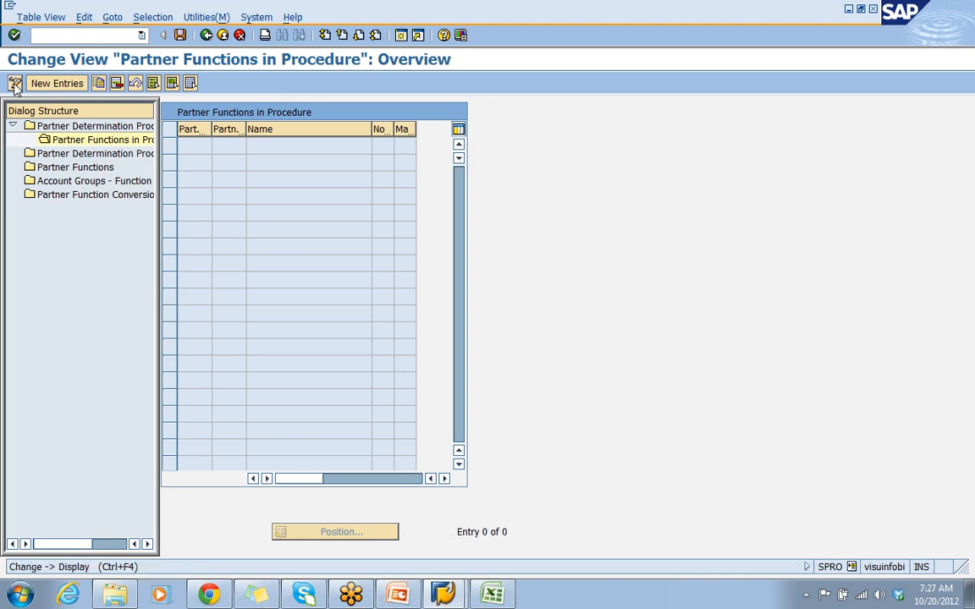
{"action": "left_click", "coordinate": [14, 85]}
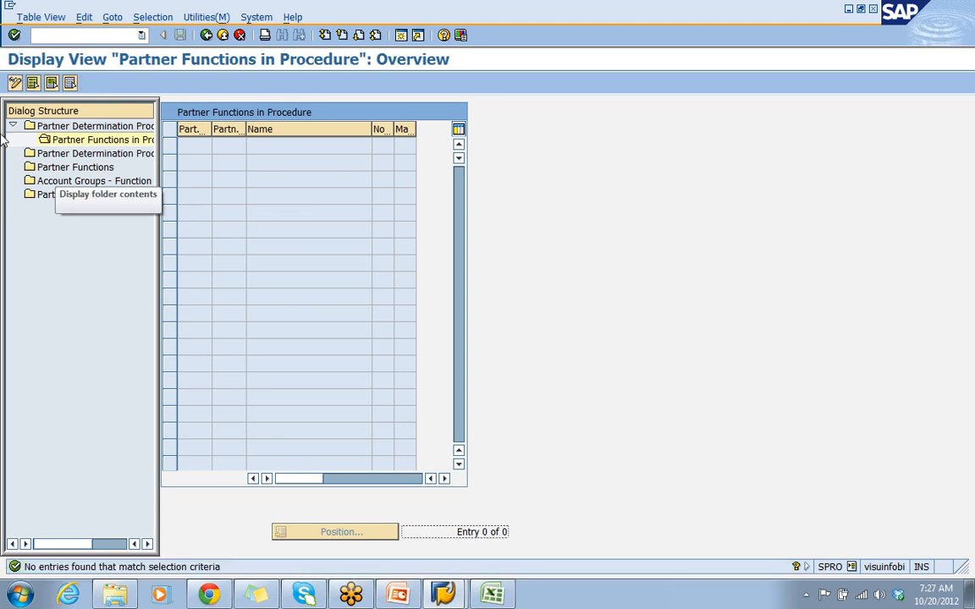
{"action": "left_click", "coordinate": [15, 83]}
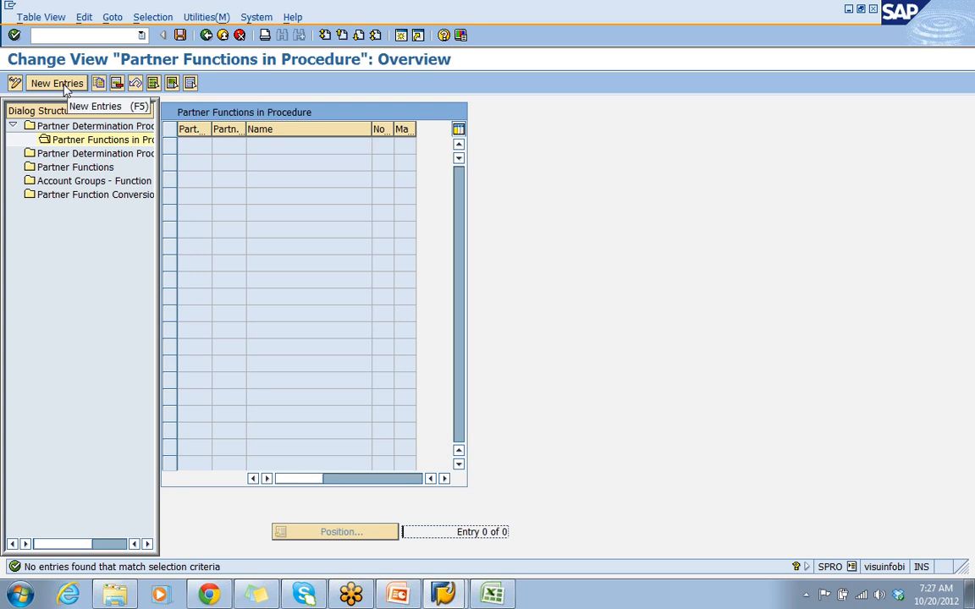
- Create new entries for the HUL procedure, adding partner functions SP and SH in a widened function column
{"action": "left_click", "coordinate": [64, 87]}
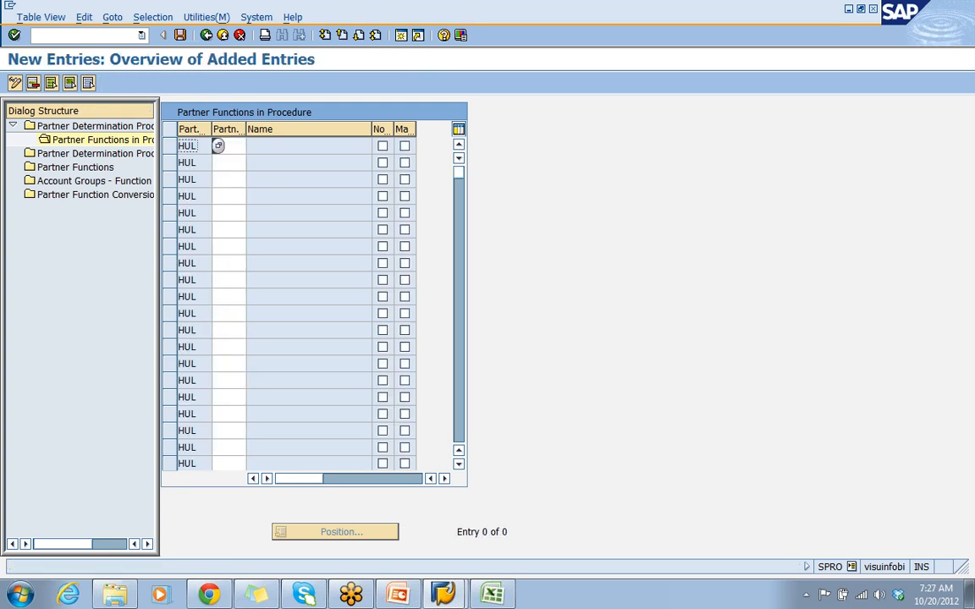
{"action": "left_click", "coordinate": [222, 146]}
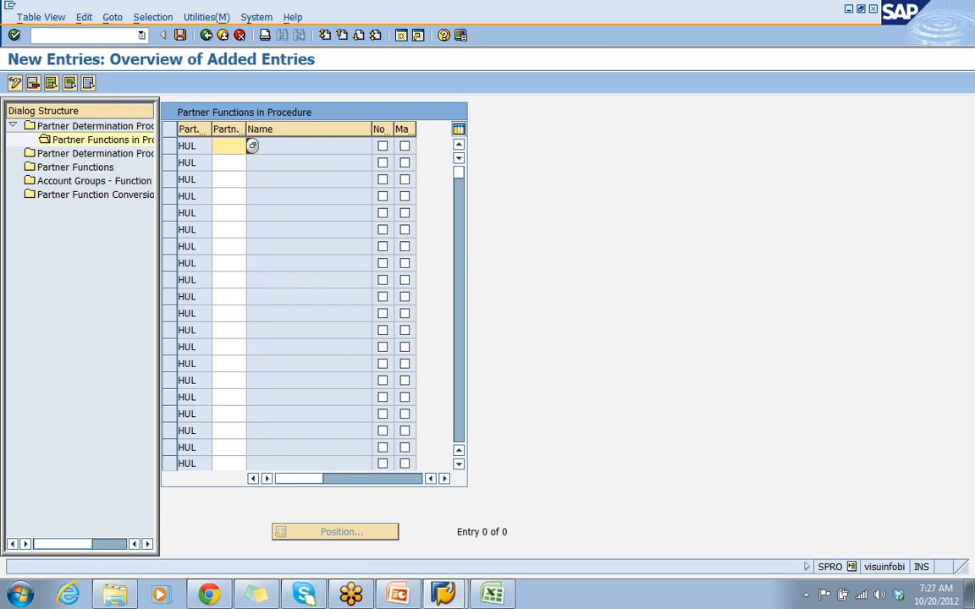
{"action": "left_click_drag", "start_coordinate": [246, 129], "coordinate": [307, 129]}
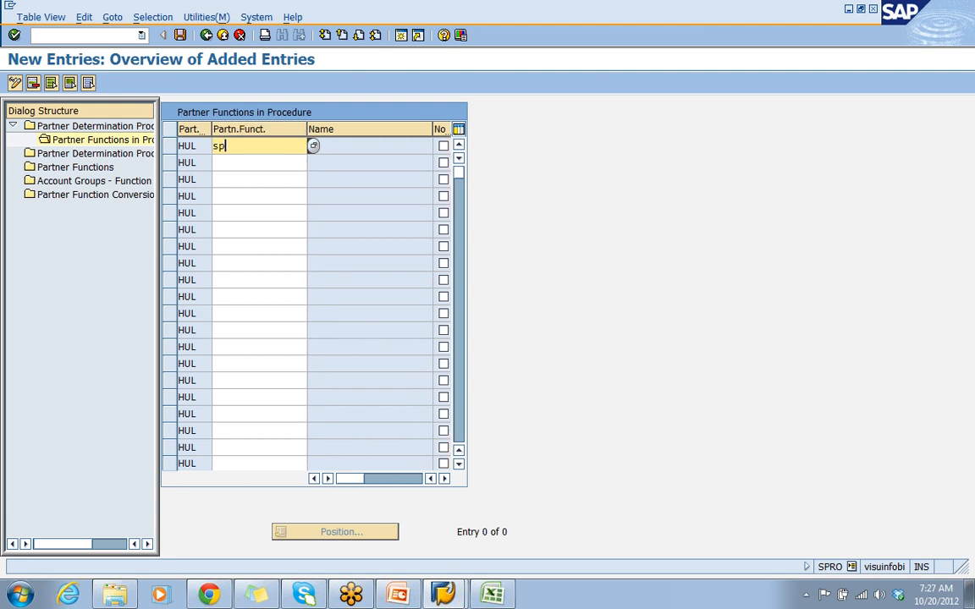
{"action": "key", "text": "Return"}
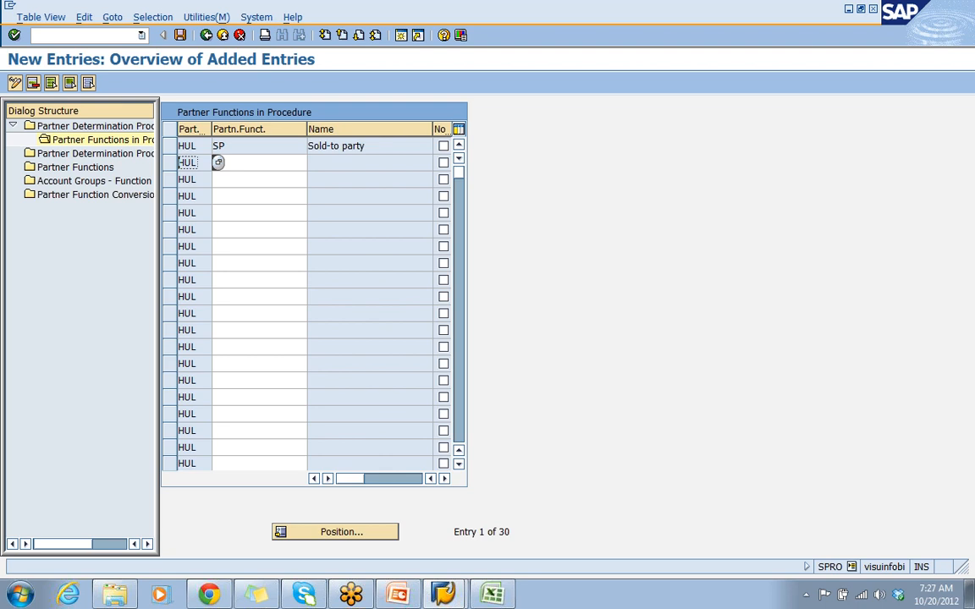
{"action": "left_click", "coordinate": [217, 162]}
{"action": "type", "text": "s"}
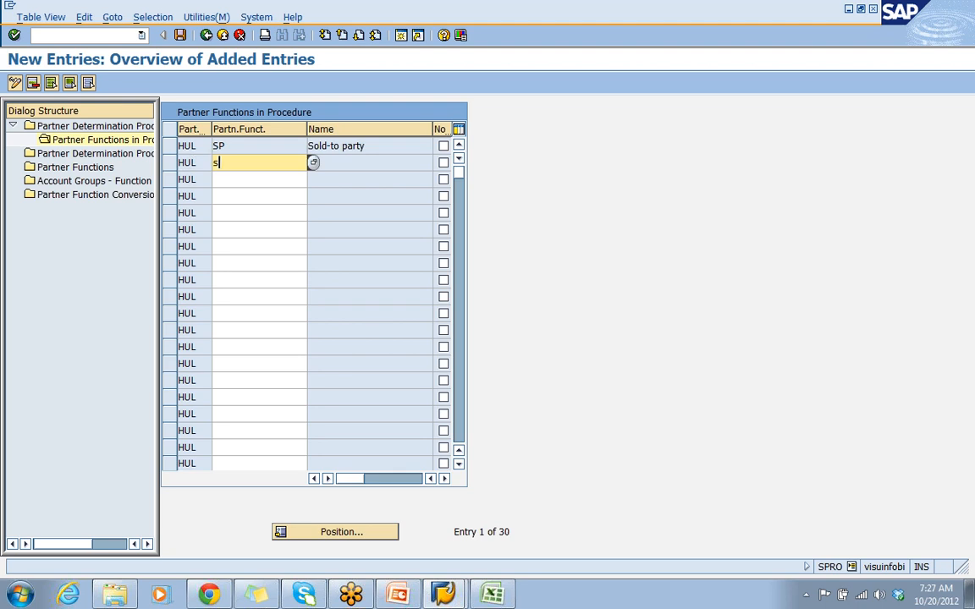
{"action": "type", "text": "h"}
{"action": "key", "text": "Return"}
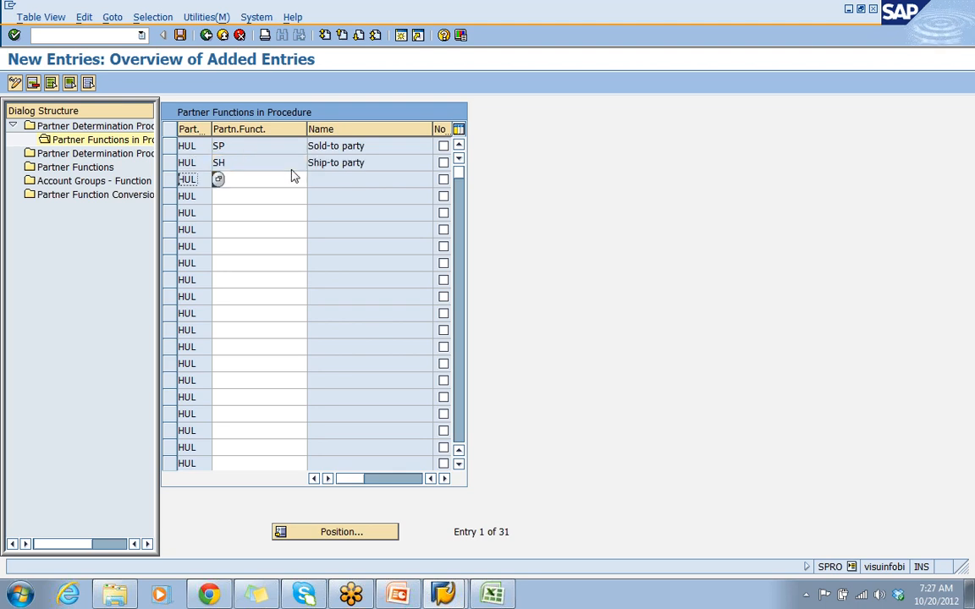
- Add partner functions BP and PY to the HUL procedure below SH
{"action": "left_click", "coordinate": [293, 177]}
{"action": "type", "text": "bp"}
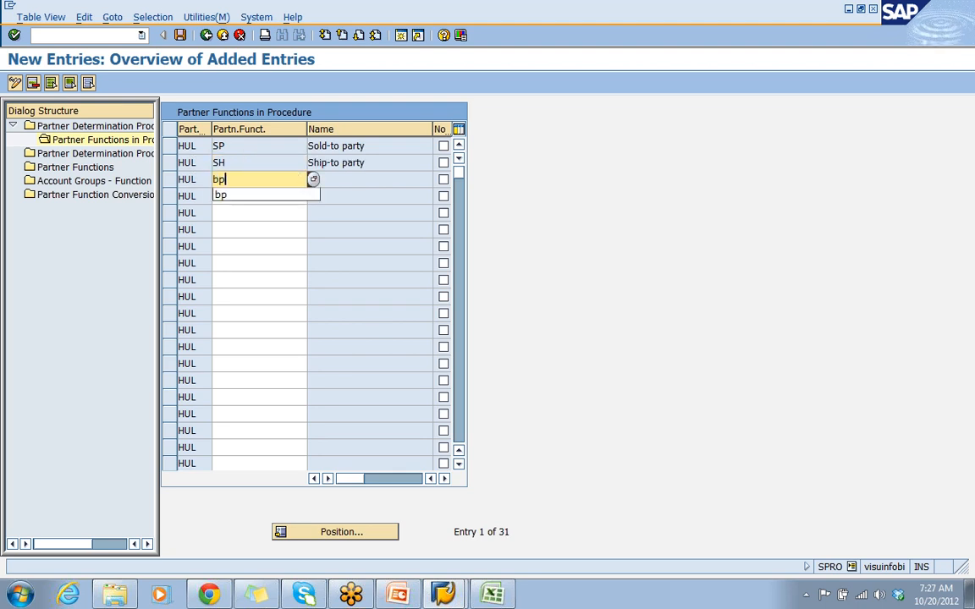
{"action": "key", "text": "Return"}
{"action": "key", "text": "Tab"}
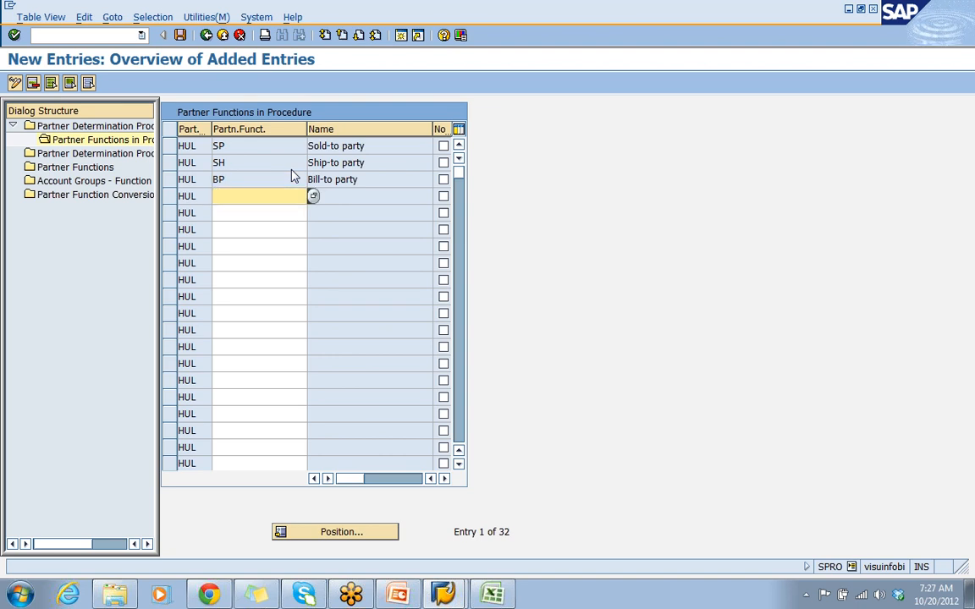
{"action": "type", "text": "py"}
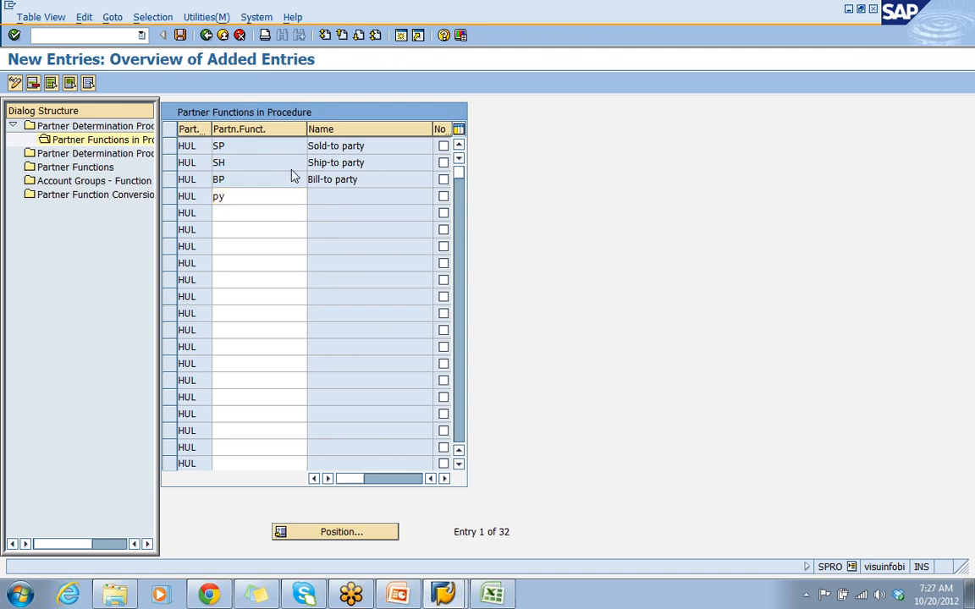
{"action": "key", "text": "Return"}
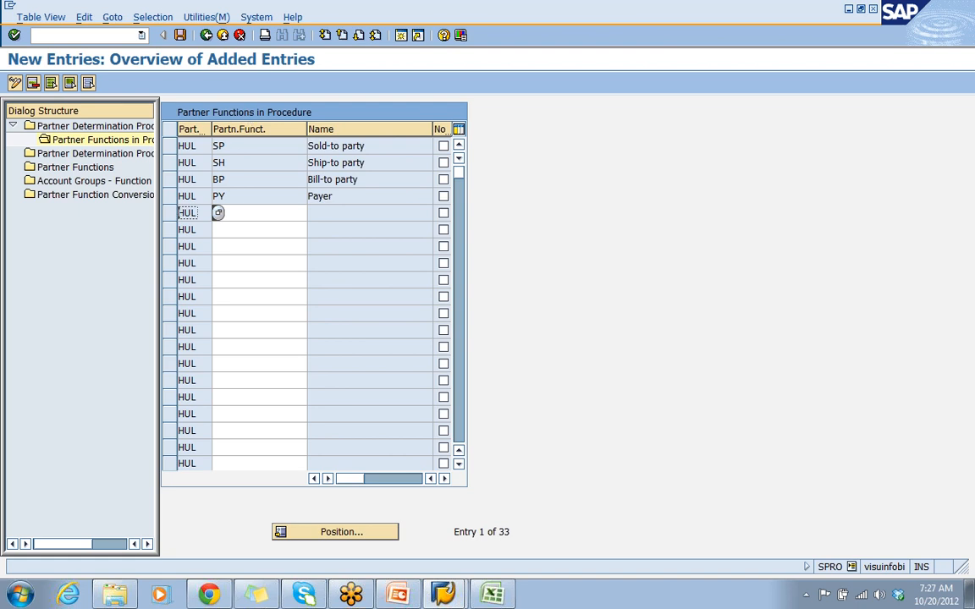
- Widen the Not Modifiable and Mandat.Funct columns, and mark SP as both not modifiable and mandatory
{"action": "mouse_move", "coordinate": [418, 481]}
{"action": "left_mouse_down"}
{"action": "mouse_move", "coordinate": [392, 483]}
{"action": "mouse_move", "coordinate": [401, 480]}
{"action": "left_mouse_up"}
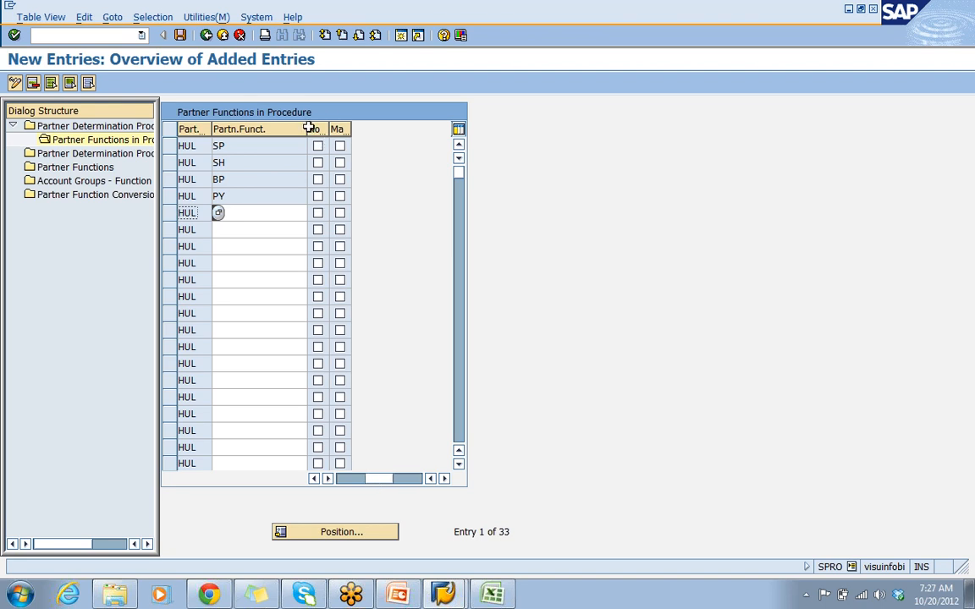
{"action": "left_click_drag", "start_coordinate": [307, 127], "coordinate": [449, 126]}
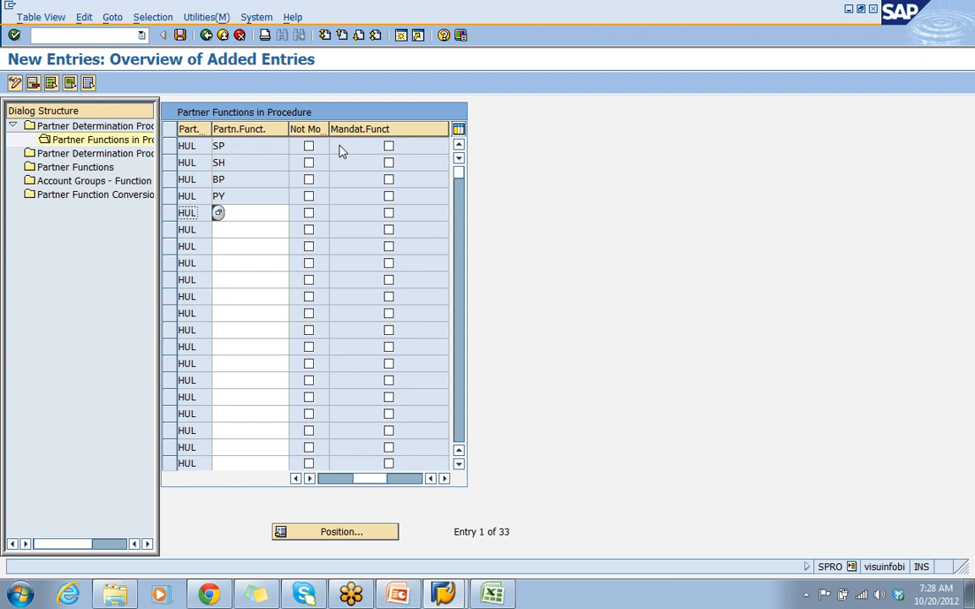
{"action": "left_click_drag", "start_coordinate": [292, 127], "coordinate": [330, 131]}
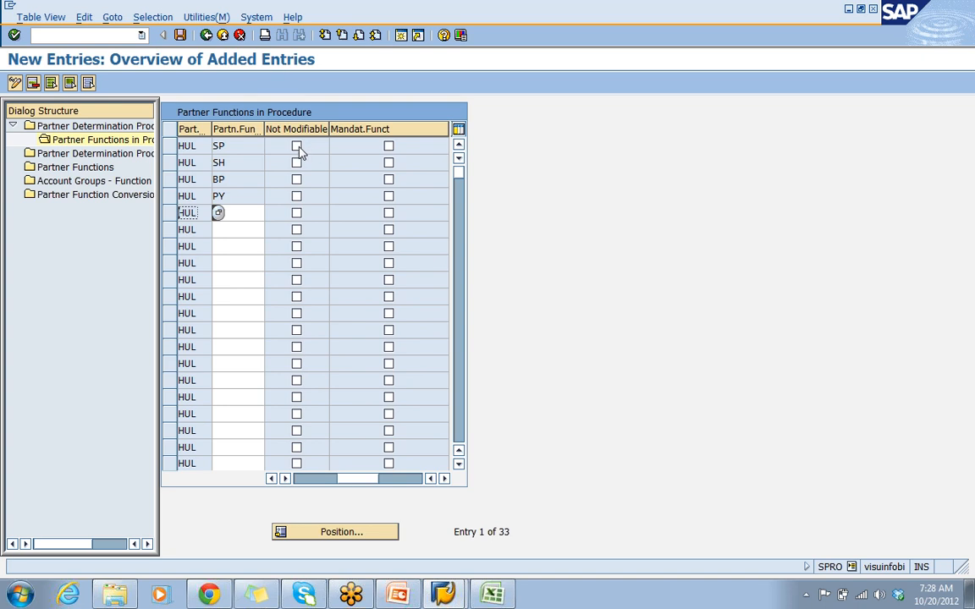
{"action": "left_click", "coordinate": [296, 147]}
{"action": "left_click", "coordinate": [389, 148]}
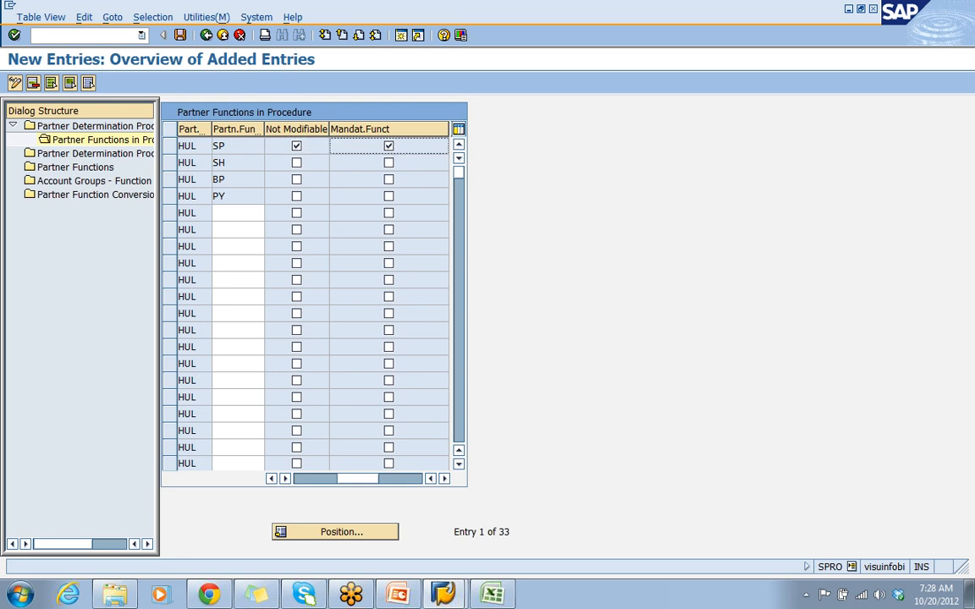
- Mark the SH, BP and PY partner functions as mandatory in the HUL procedure
{"action": "left_click", "coordinate": [392, 163]}
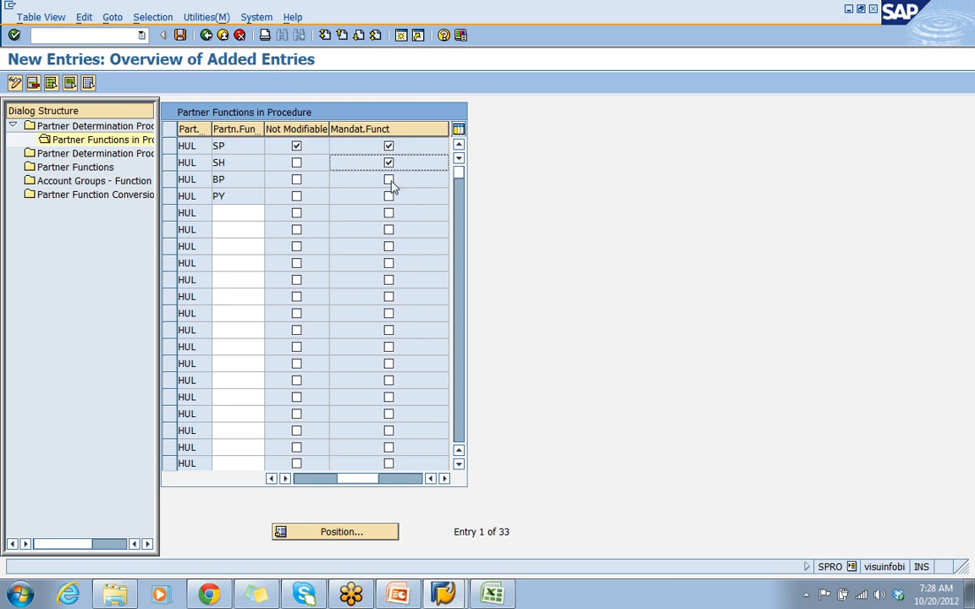
{"action": "left_click", "coordinate": [392, 185]}
{"action": "left_click", "coordinate": [390, 181]}
{"action": "left_click", "coordinate": [390, 197]}
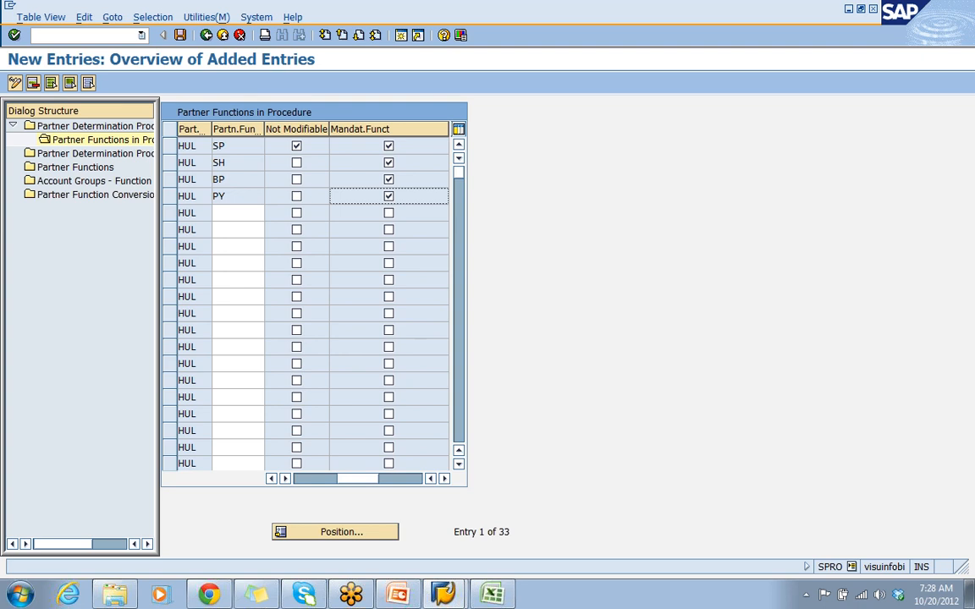
- Save the HUL procedure's partner function entries
{"action": "left_click", "coordinate": [222, 162]}
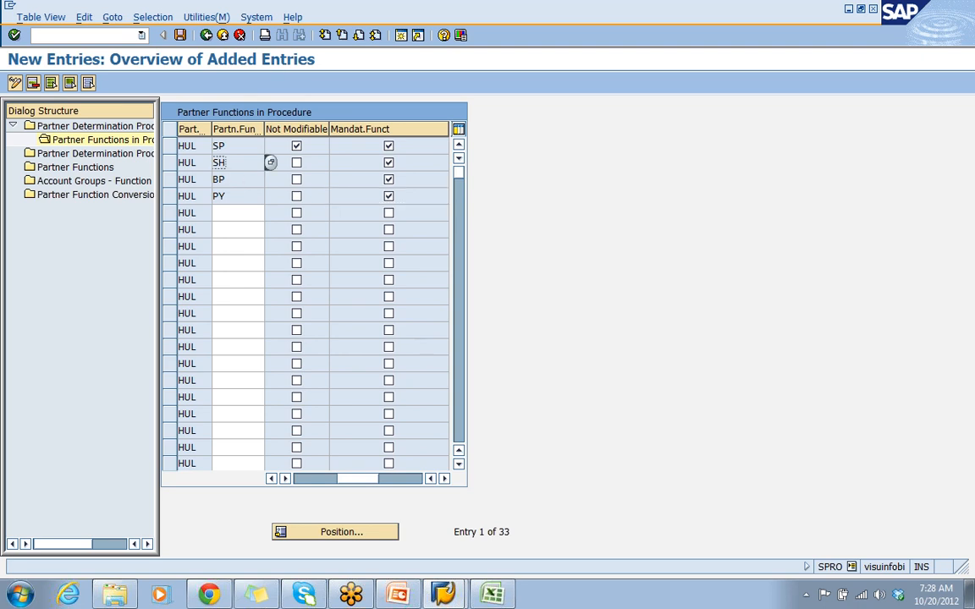
{"action": "left_click", "coordinate": [220, 179]}
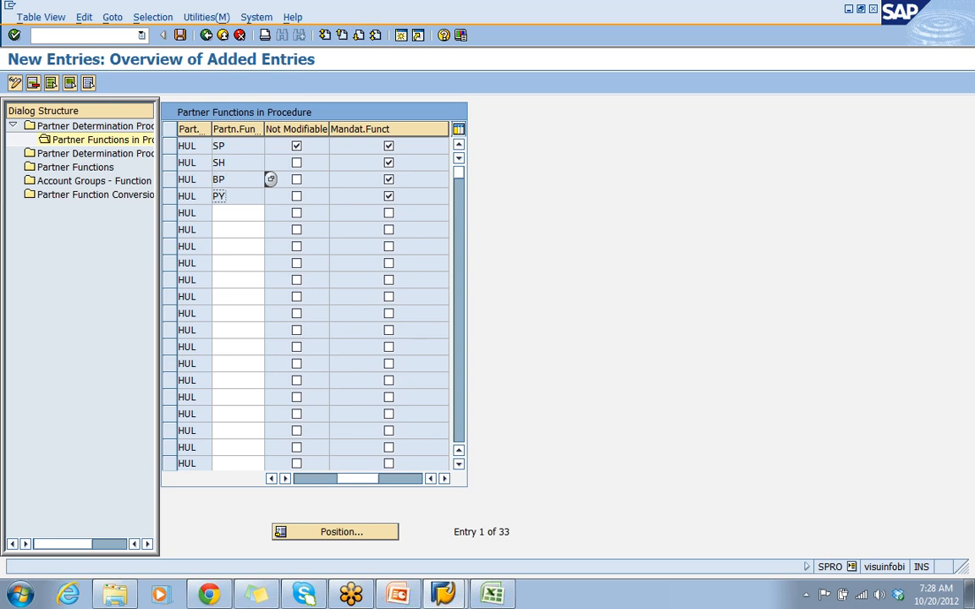
{"action": "left_click", "coordinate": [221, 196]}
{"action": "left_click", "coordinate": [180, 36]}
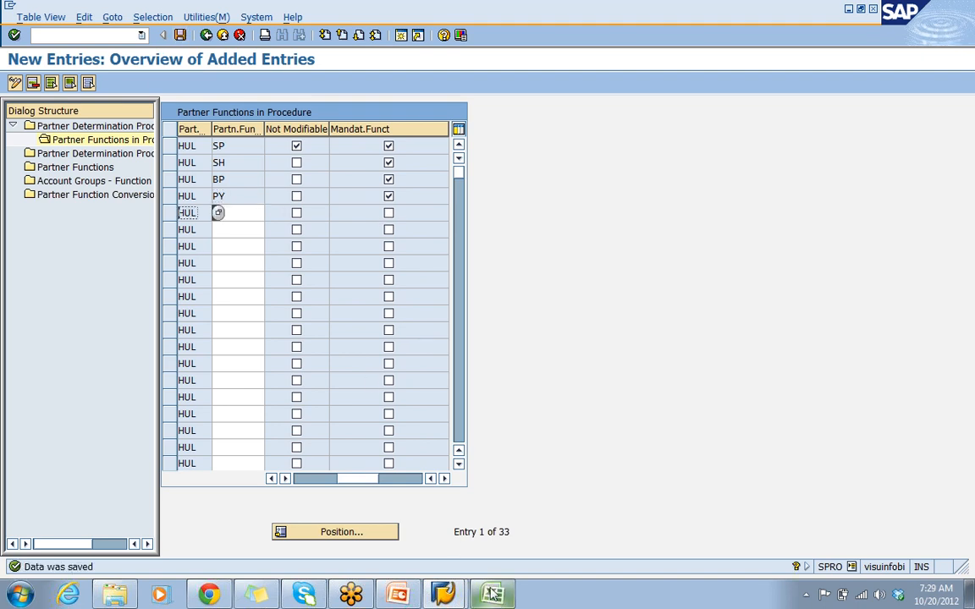
- Switch to the Excel notes and review the partner functions listed under the HUL procedure
{"action": "key", "text": "alt+Tab"}
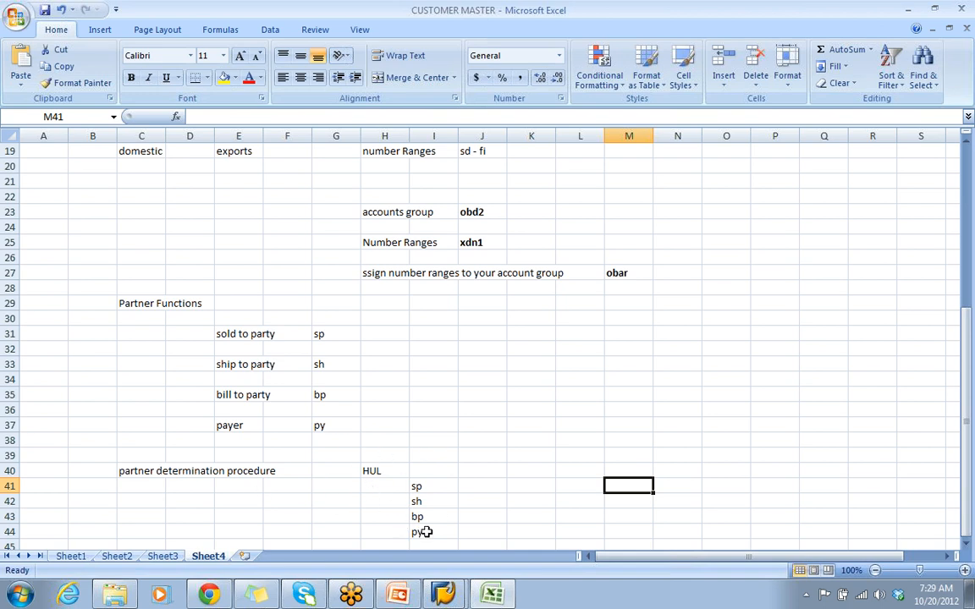
{"action": "mouse_move", "coordinate": [443, 593]}
{"action": "left_click", "coordinate": [438, 566]}
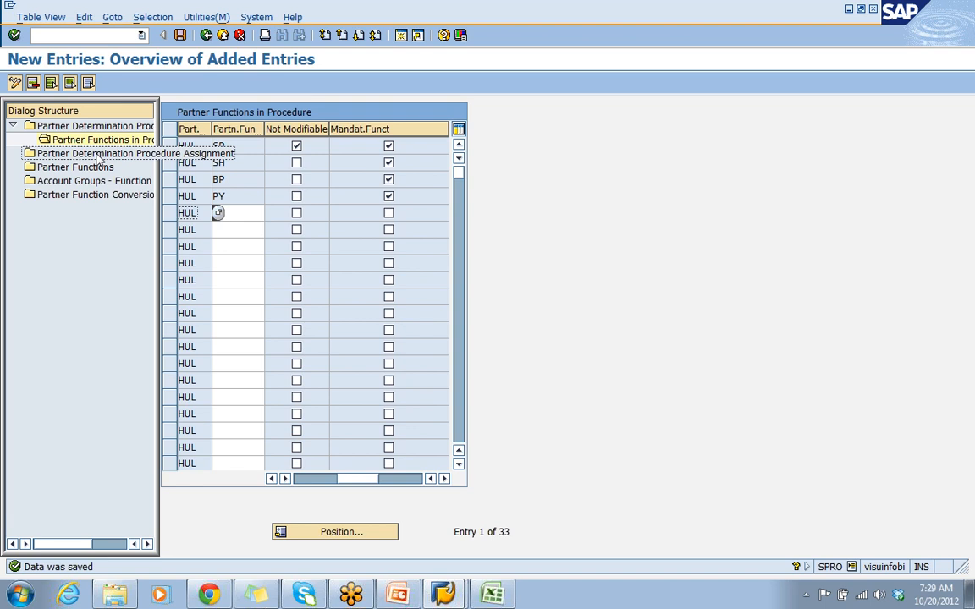
{"action": "key", "text": "alt+Tab"}
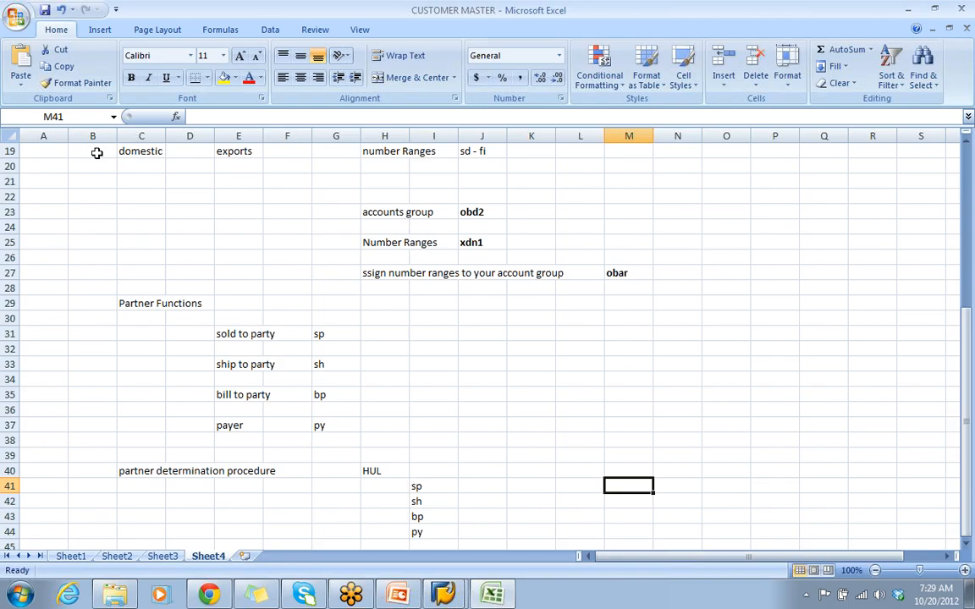
{"action": "left_click", "coordinate": [971, 383]}
{"action": "left_click", "coordinate": [549, 529]}
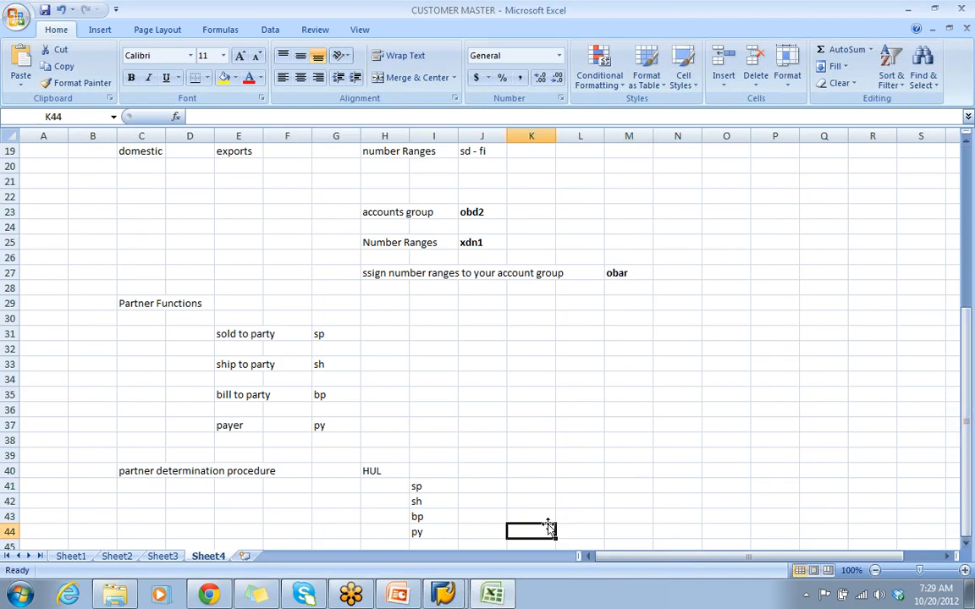
- Add the note "assign partner determination to Accounts group" in cell C46, below the HUL procedure's partner functions
{"action": "key", "text": "Down"}
{"action": "key", "text": "Down"}
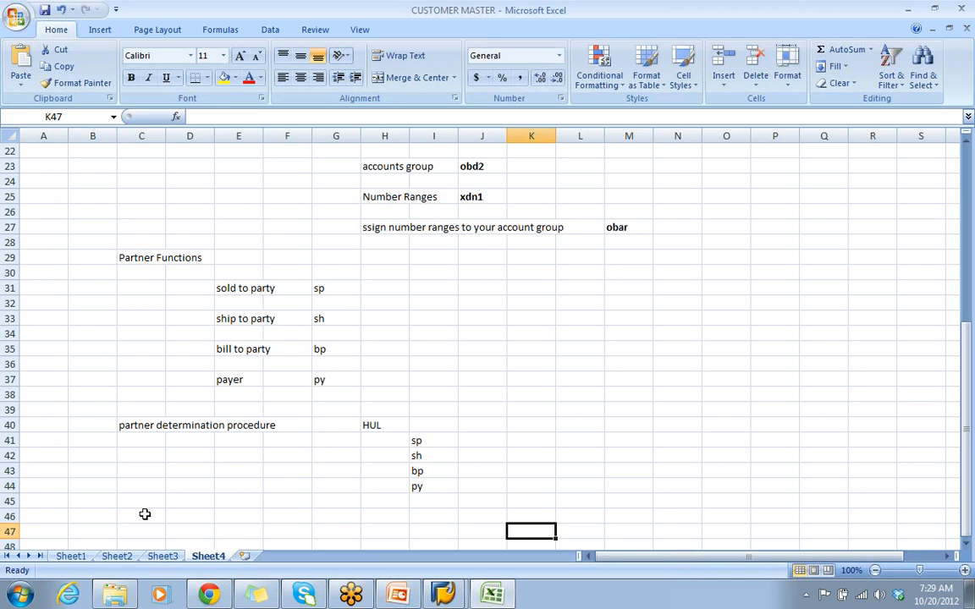
{"action": "left_click", "coordinate": [139, 518]}
{"action": "type", "text": "assi"}
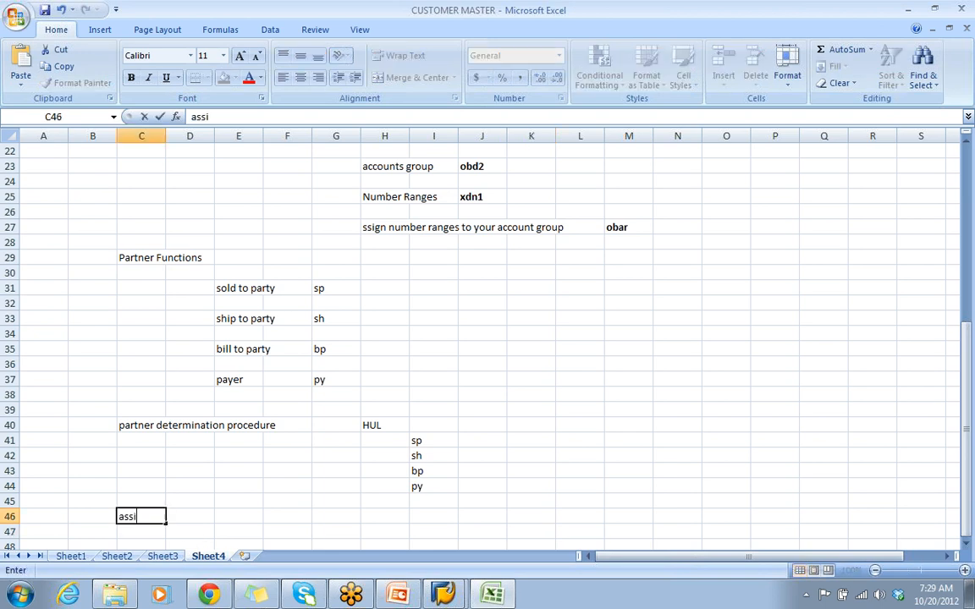
{"action": "type", "text": "gn partner det"}
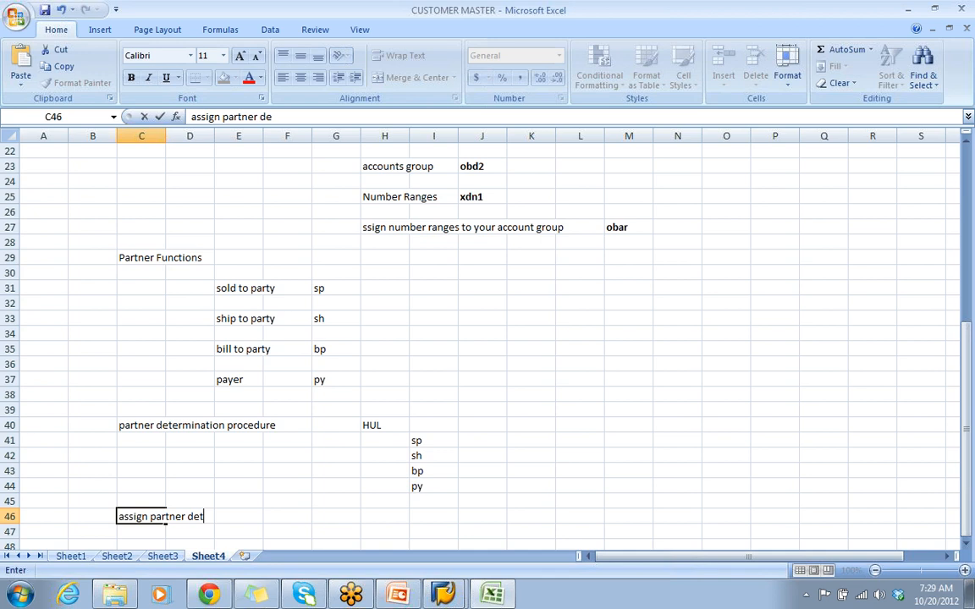
{"action": "type", "text": "erminati"}
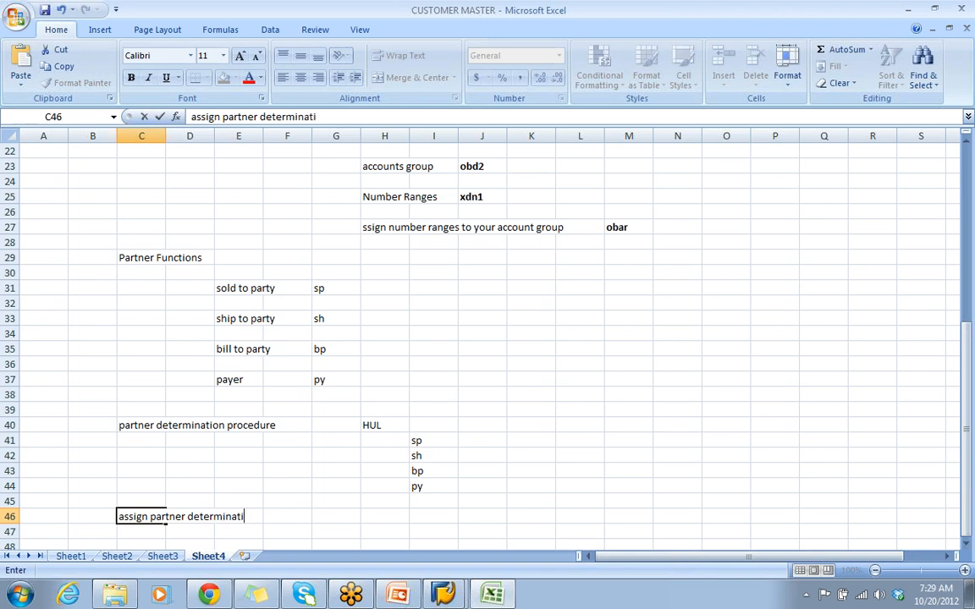
{"action": "type", "text": "on to Accou"}
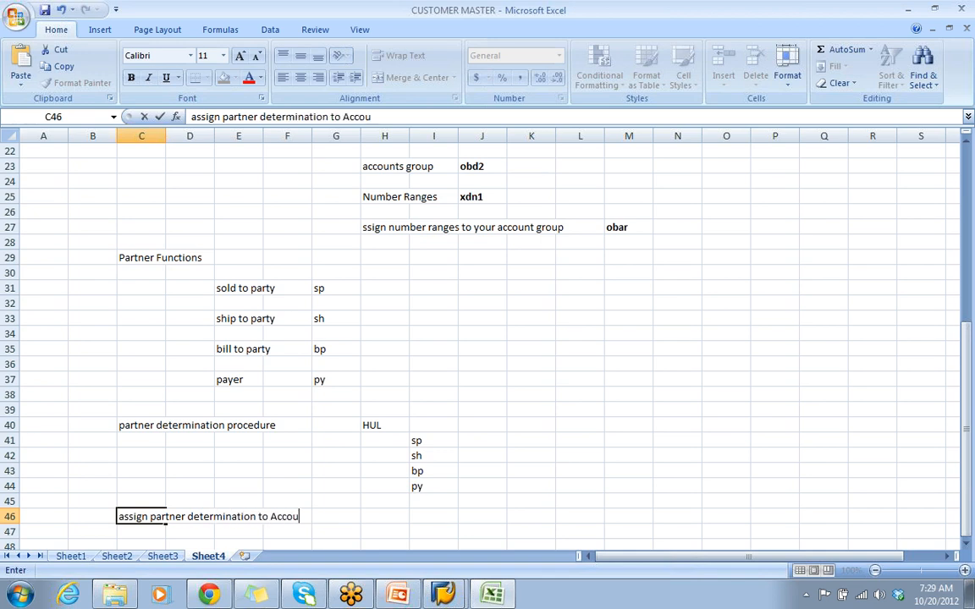
{"action": "type", "text": "nts group"}
{"action": "left_click", "coordinate": [474, 502]}
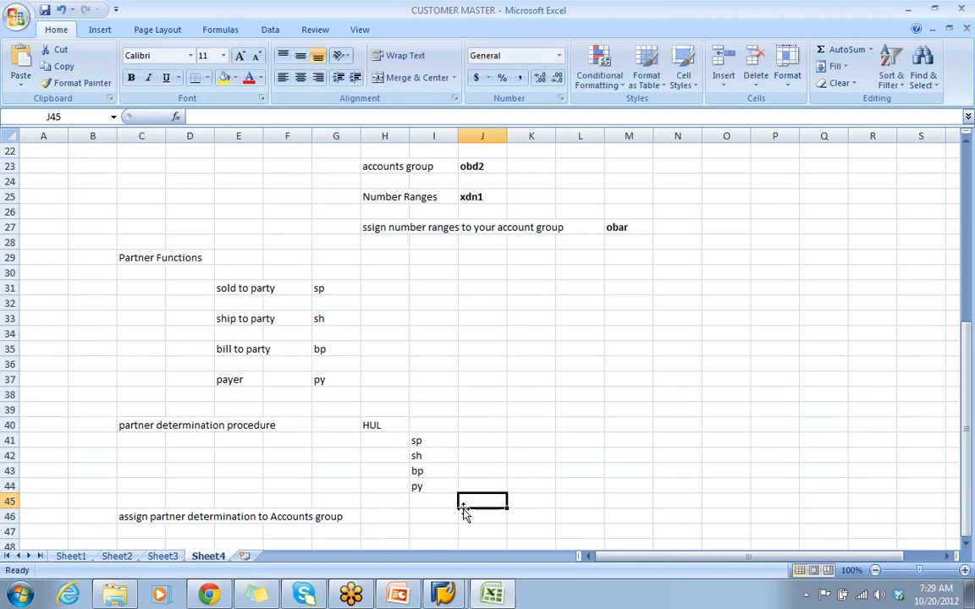
- Enter HUL in H46 and HUL1 in J46 beside the accounts group assignment note
{"action": "left_click", "coordinate": [401, 516]}
{"action": "type", "text": "H"}
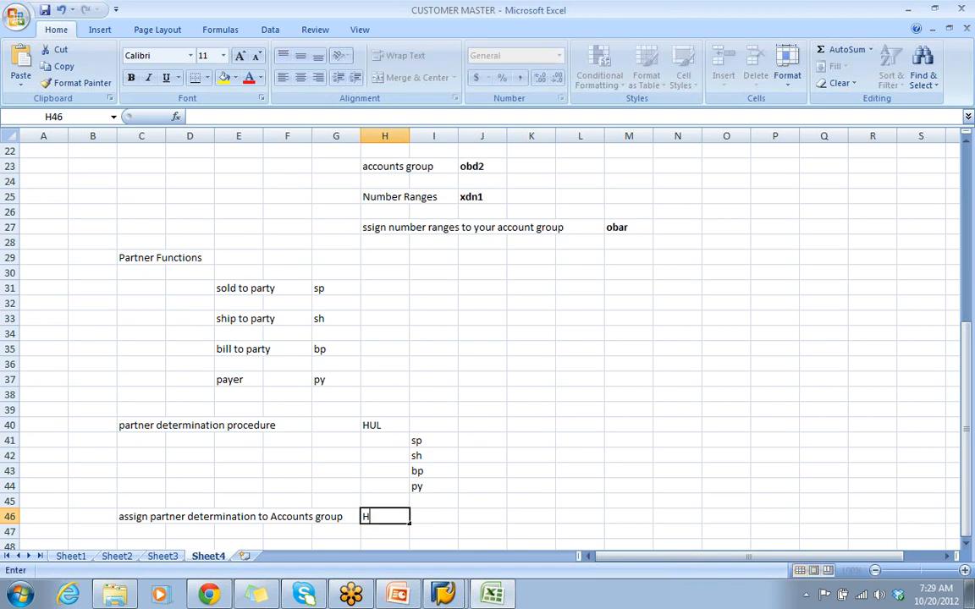
{"action": "type", "text": "uUL"}
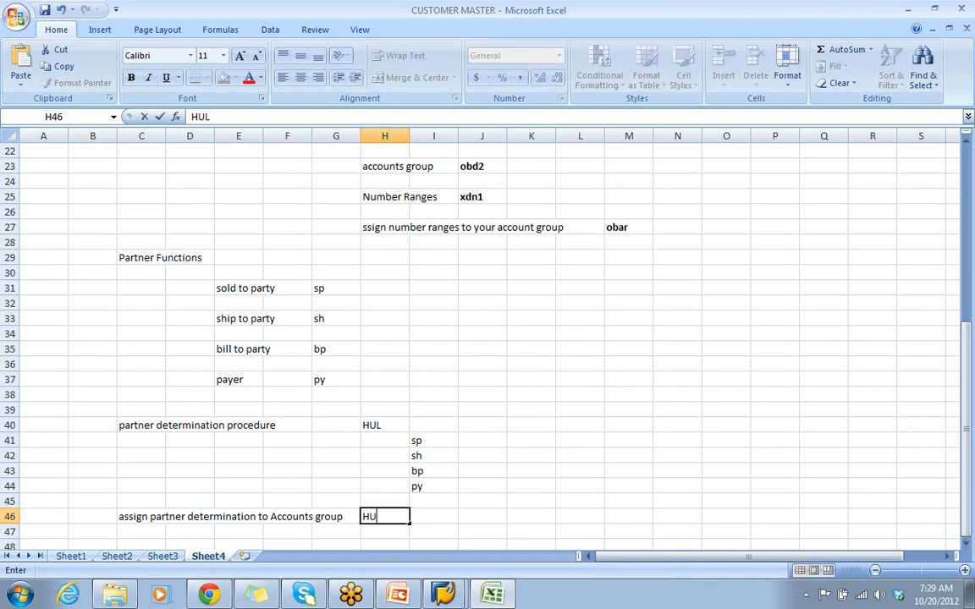
{"action": "key", "text": "Return"}
{"action": "left_click", "coordinate": [496, 516]}
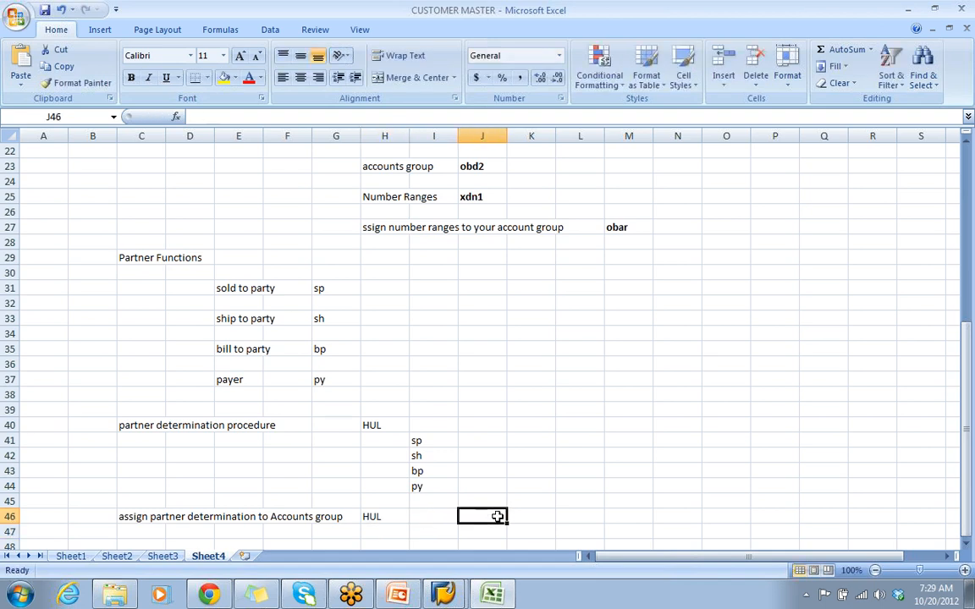
{"action": "type", "text": "HU"}
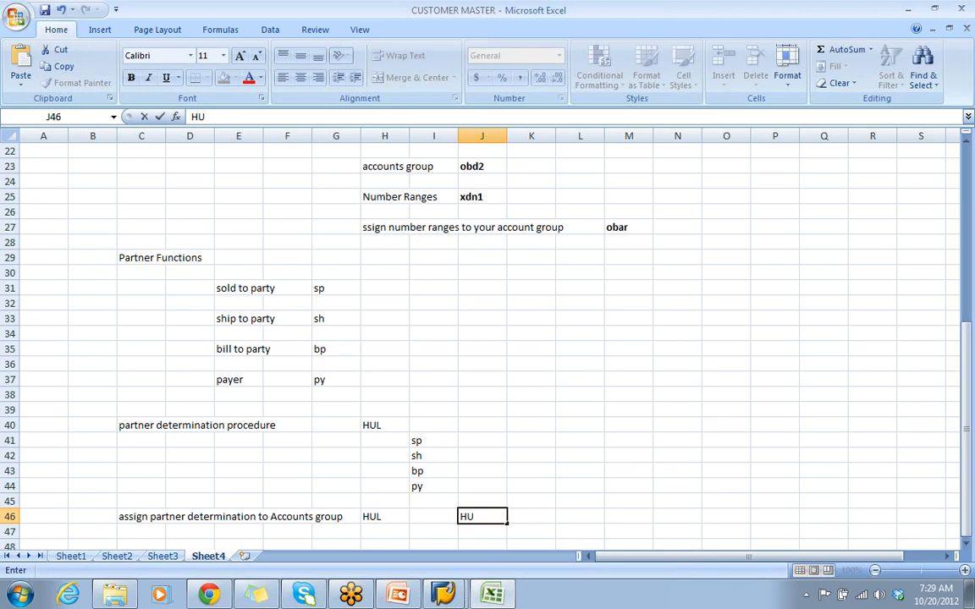
{"action": "type", "text": "L1"}
{"action": "key", "text": "Return"}
{"action": "key", "text": "Return"}
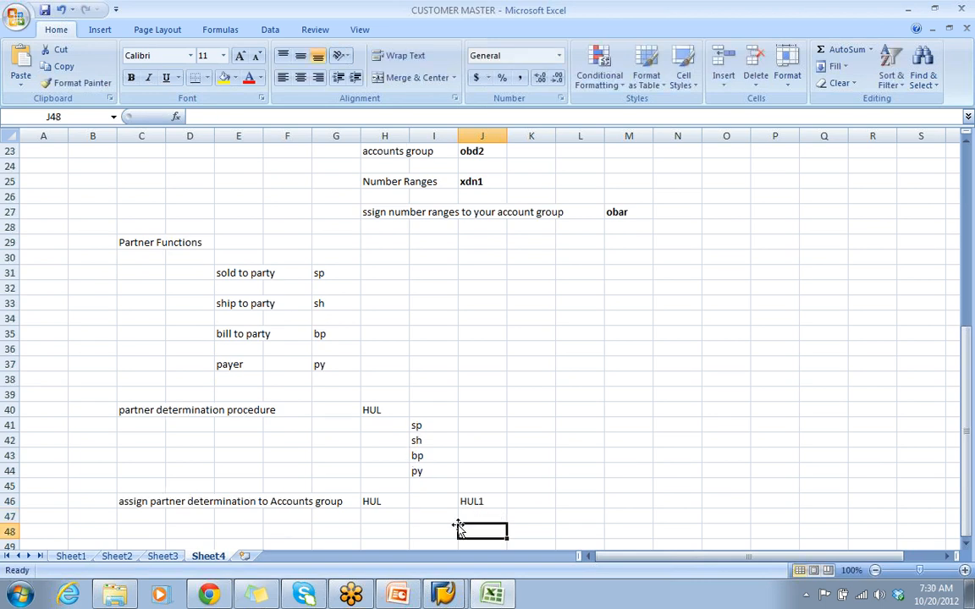
{"action": "left_click", "coordinate": [385, 502]}
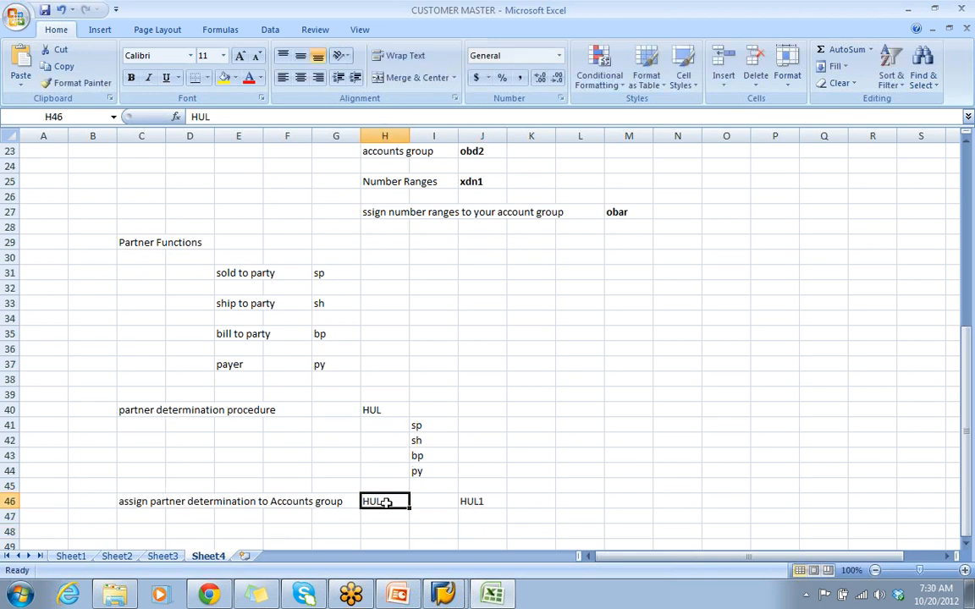
{"action": "left_click", "coordinate": [481, 501]}
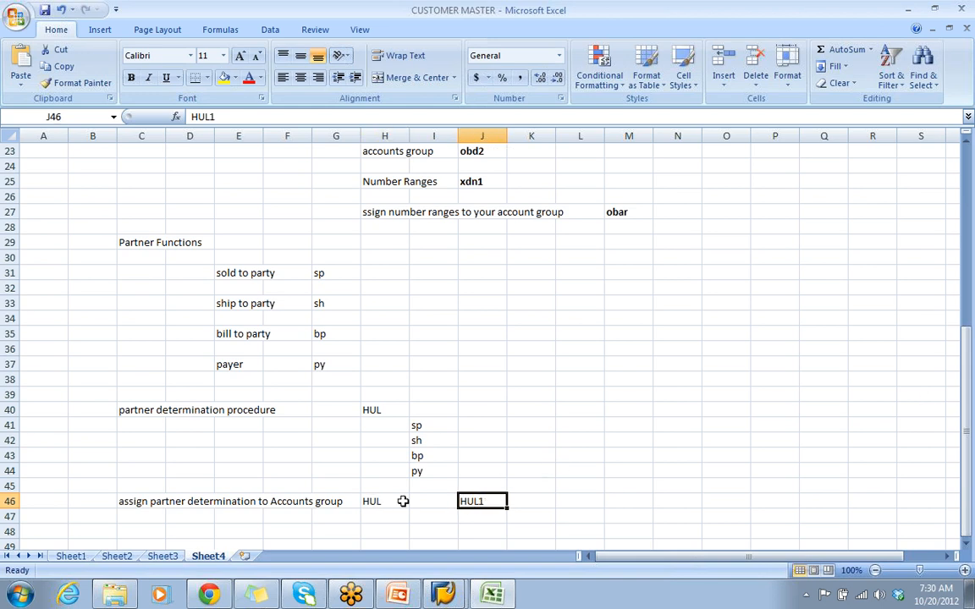
- Switch to SAP and go back from the HUL partner function entries to the partner determination procedures overview
{"action": "key", "text": "alt+Tab"}
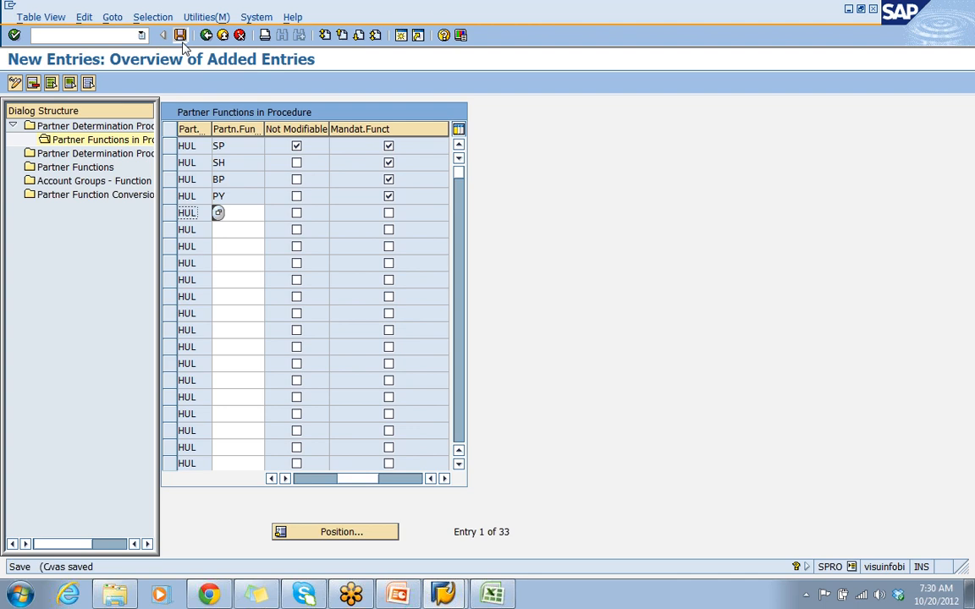
{"action": "left_click", "coordinate": [180, 35]}
{"action": "left_click", "coordinate": [208, 39]}
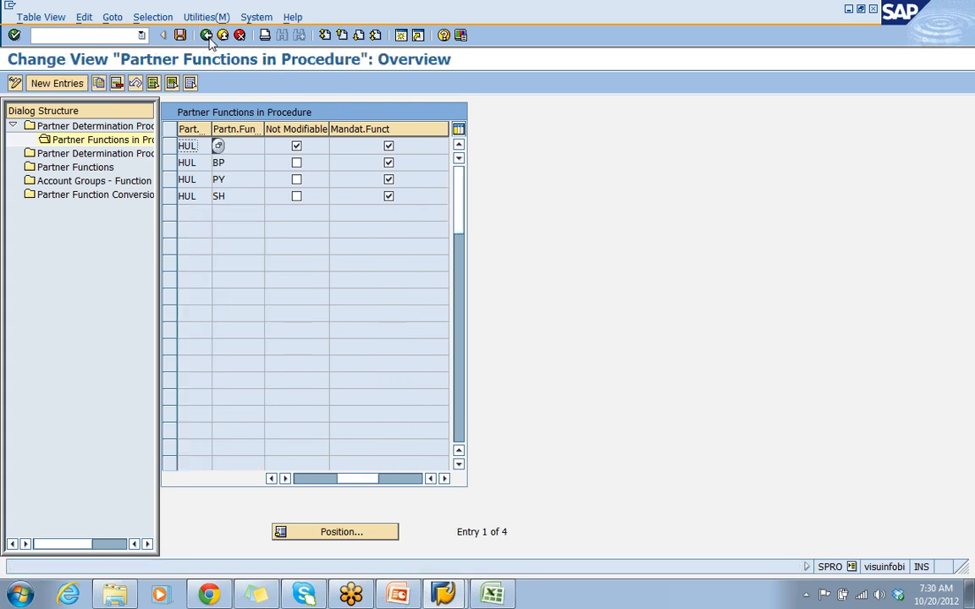
{"action": "left_click", "coordinate": [208, 39]}
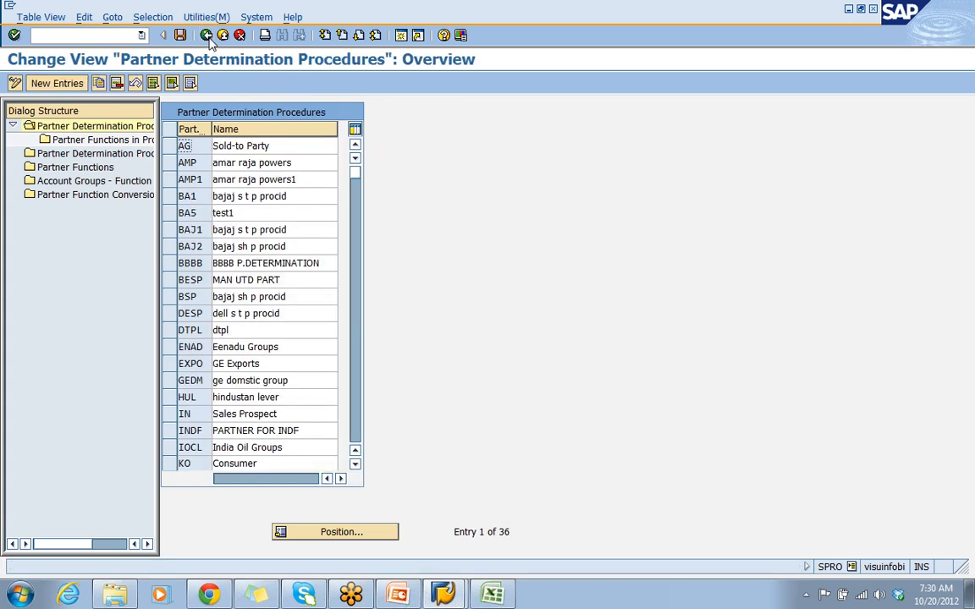
- Position the procedure list at HUL and select the hindustan lever procedure
{"action": "left_click", "coordinate": [354, 536]}
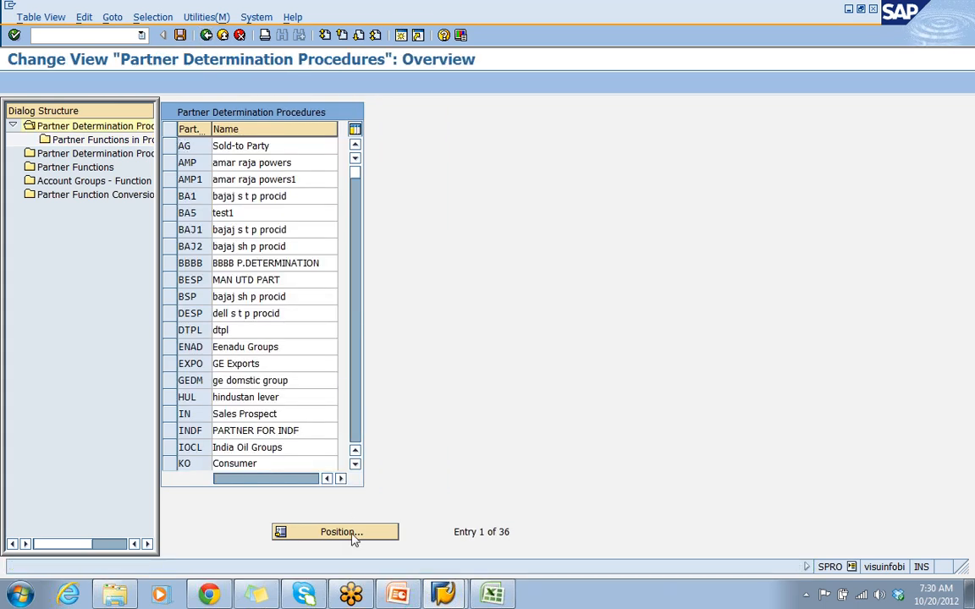
{"action": "type", "text": "hu"}
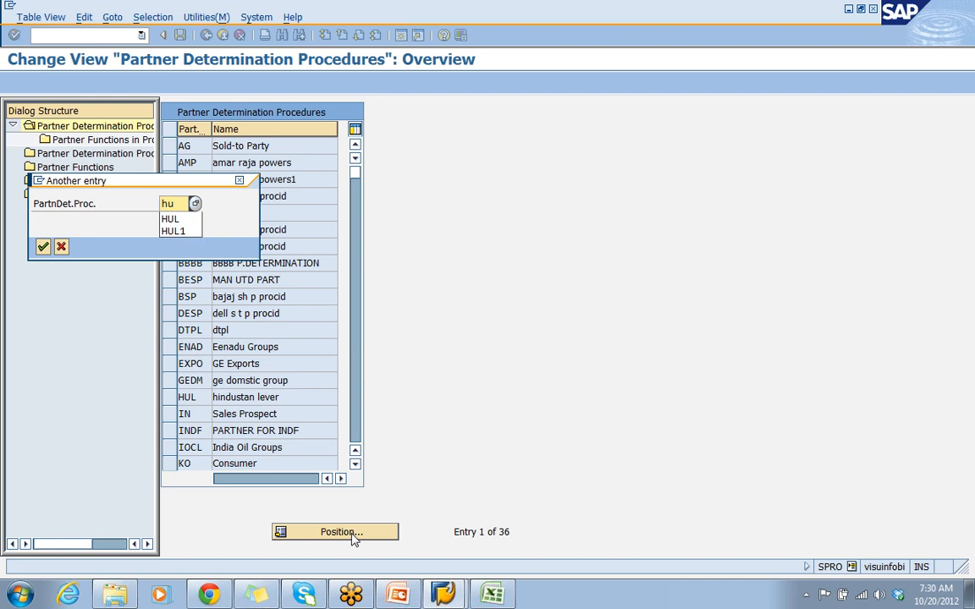
{"action": "key", "text": "Return"}
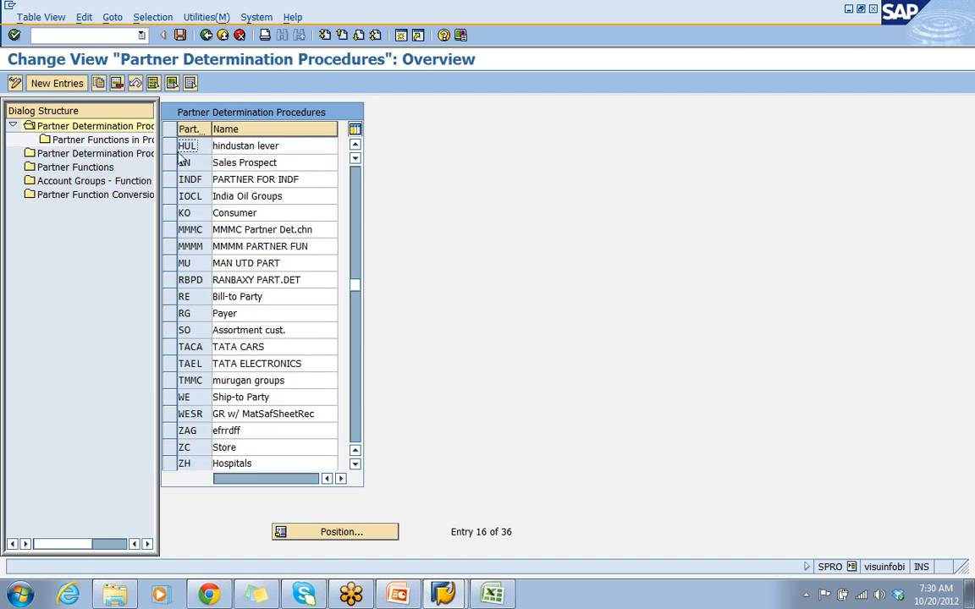
{"action": "left_click", "coordinate": [169, 150]}
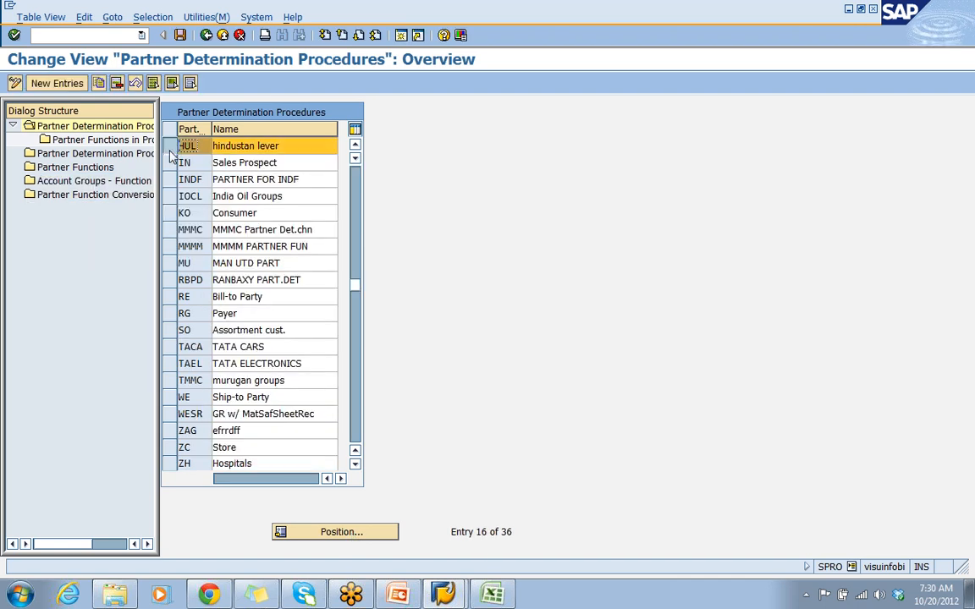
- Open the partner determination procedure assignment and position the list at account group HUL
{"action": "double_click", "coordinate": [71, 155]}
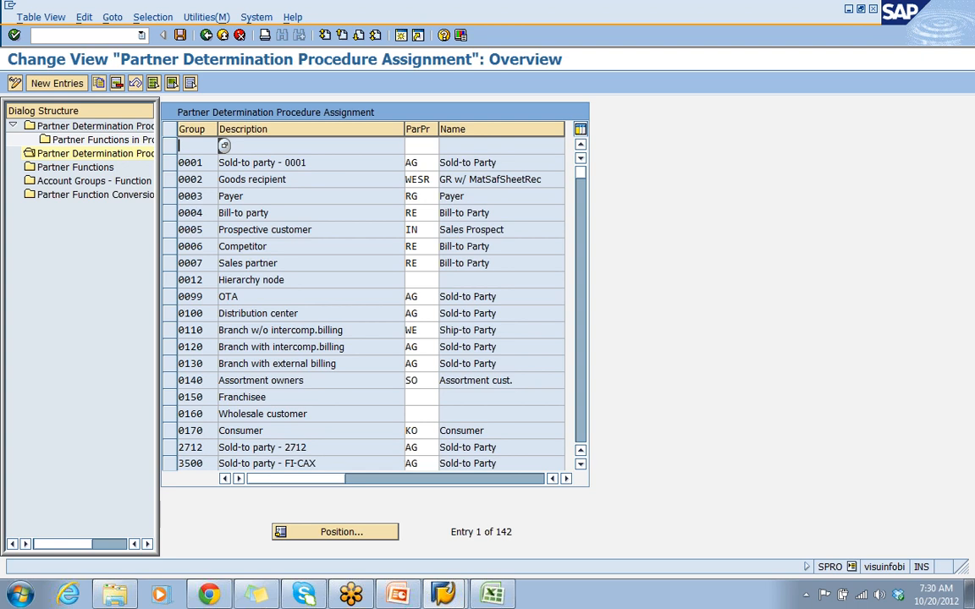
{"action": "left_click", "coordinate": [348, 535]}
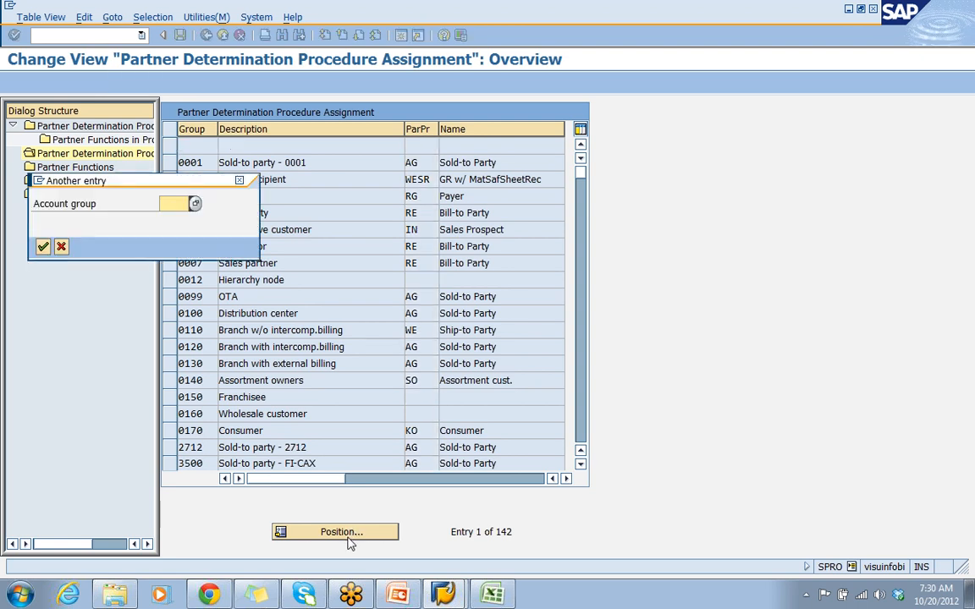
{"action": "type", "text": "hul"}
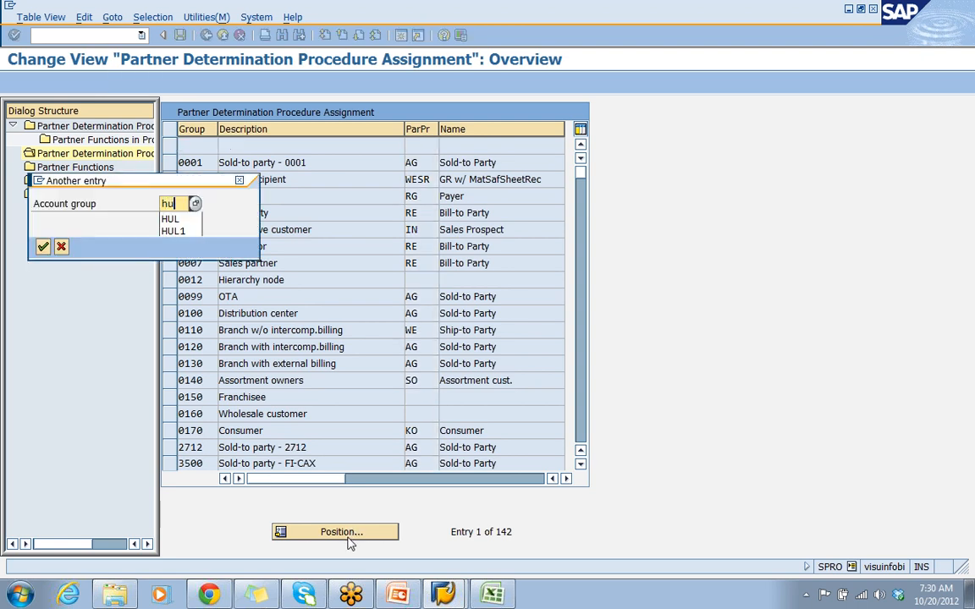
{"action": "key", "text": "Return"}
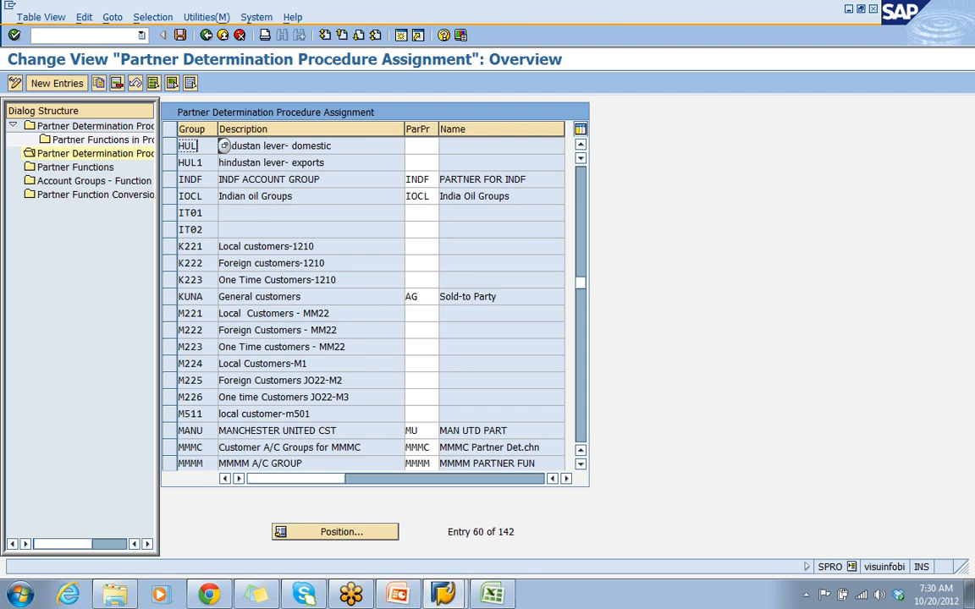
- Assign partner determination procedure HUL to the hindustan lever- domestic account group and save the assignment
{"action": "left_click", "coordinate": [421, 146]}
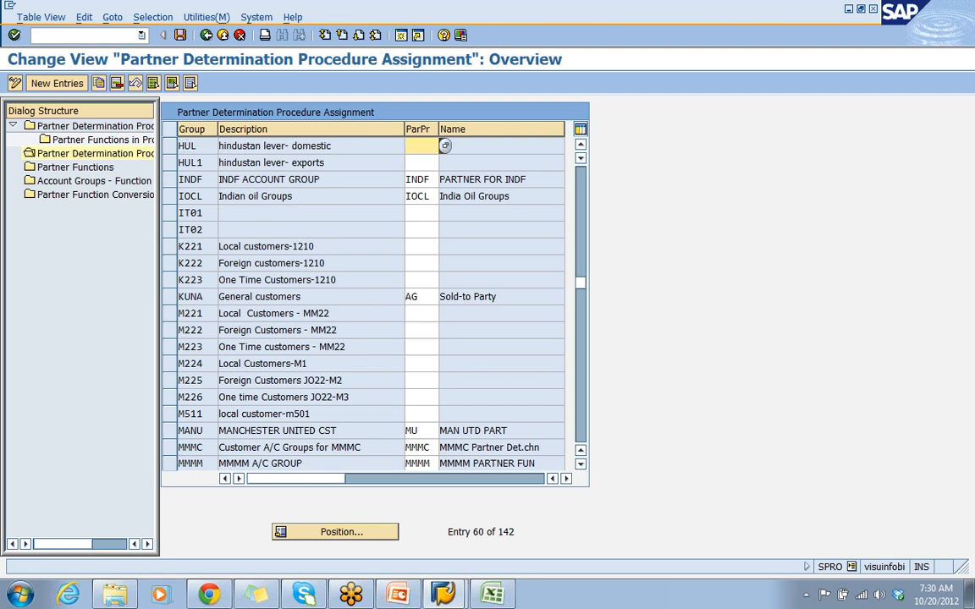
{"action": "left_click", "coordinate": [445, 146]}
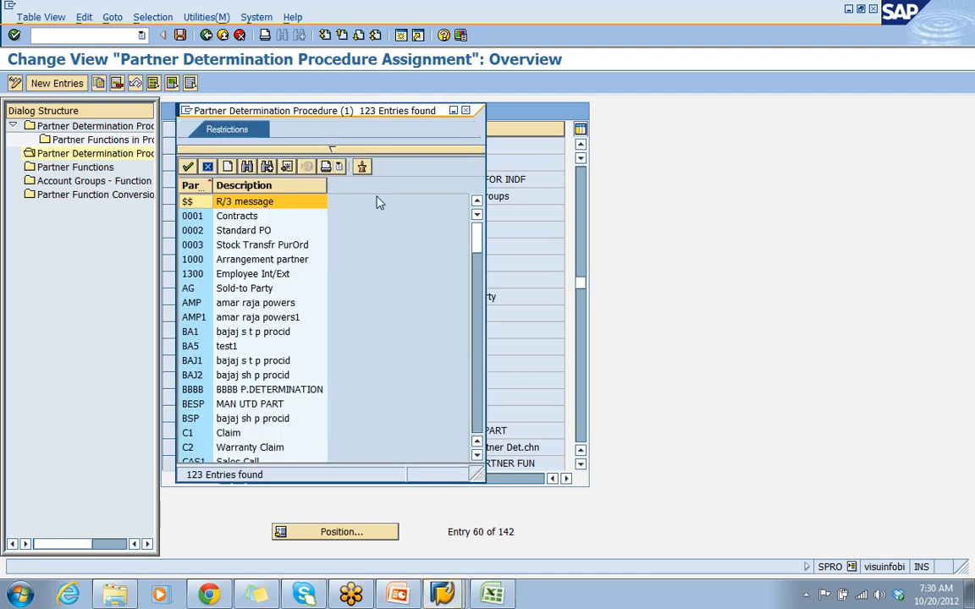
{"action": "left_click", "coordinate": [477, 392]}
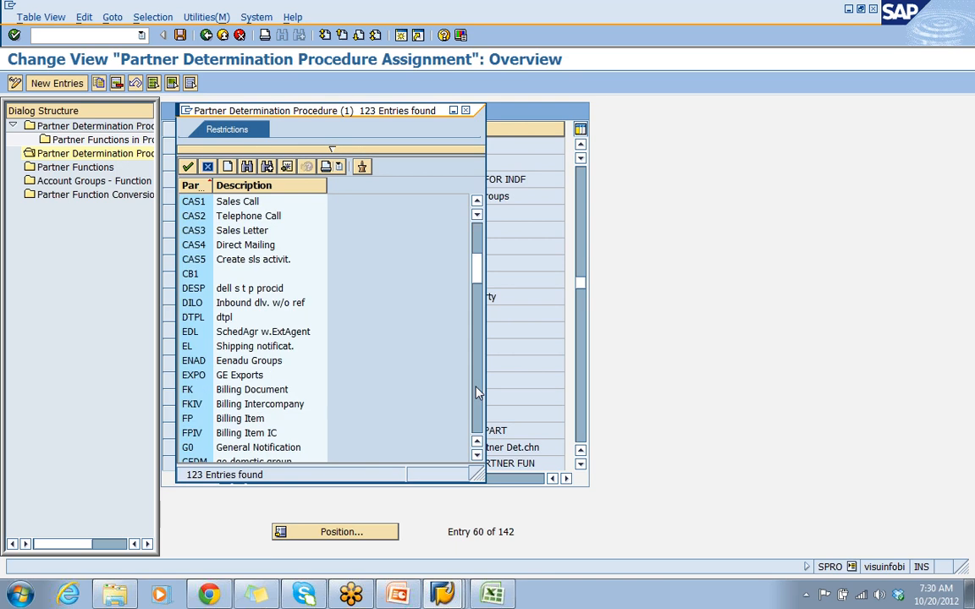
{"action": "left_click", "coordinate": [477, 392]}
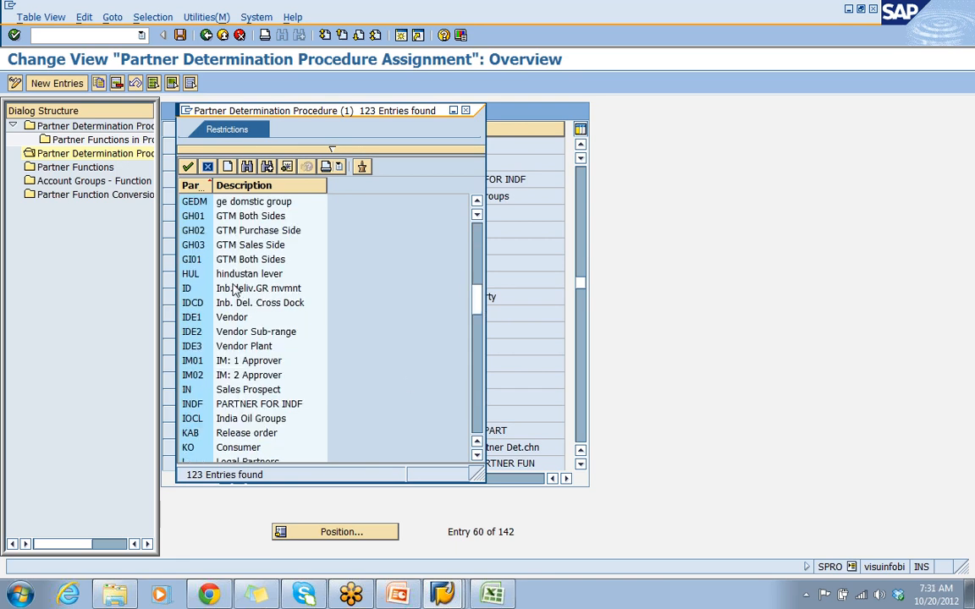
{"action": "double_click", "coordinate": [192, 274]}
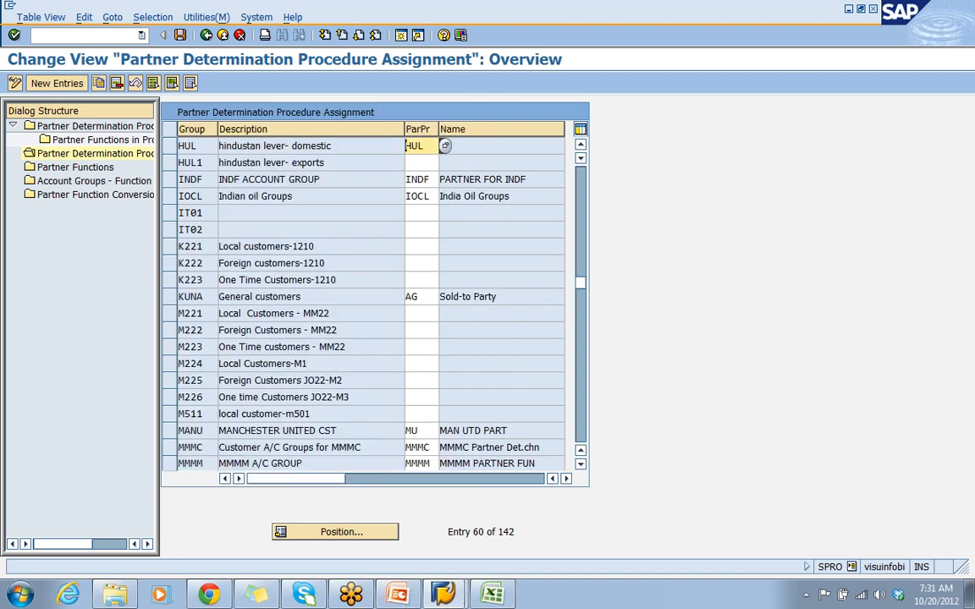
{"action": "type", "text": "hindustan lever"}
{"action": "left_click", "coordinate": [180, 35]}
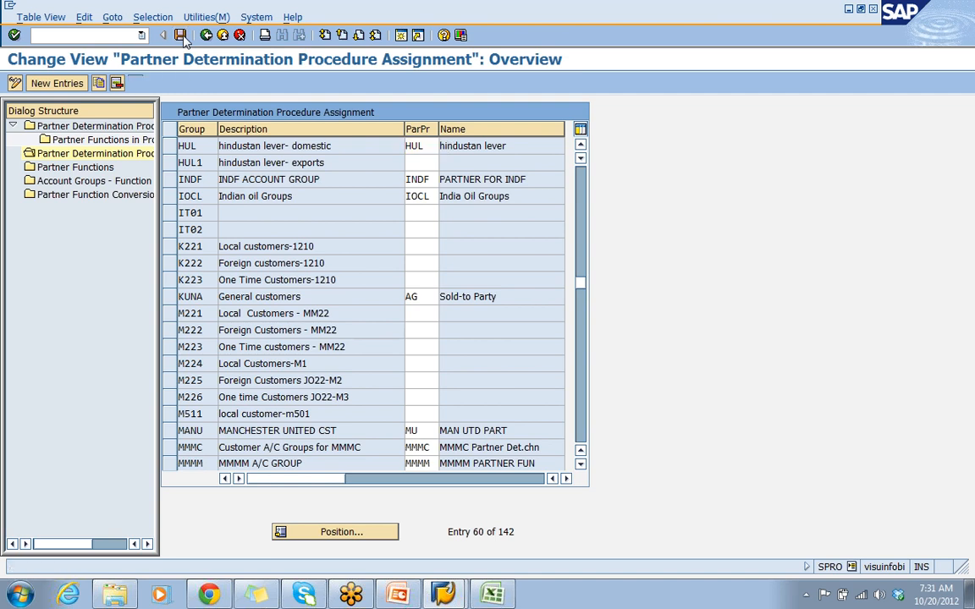
- Switch to the Excel notes and review the accounts group assignment line for HUL and HUL1
{"action": "left_click", "coordinate": [494, 595]}
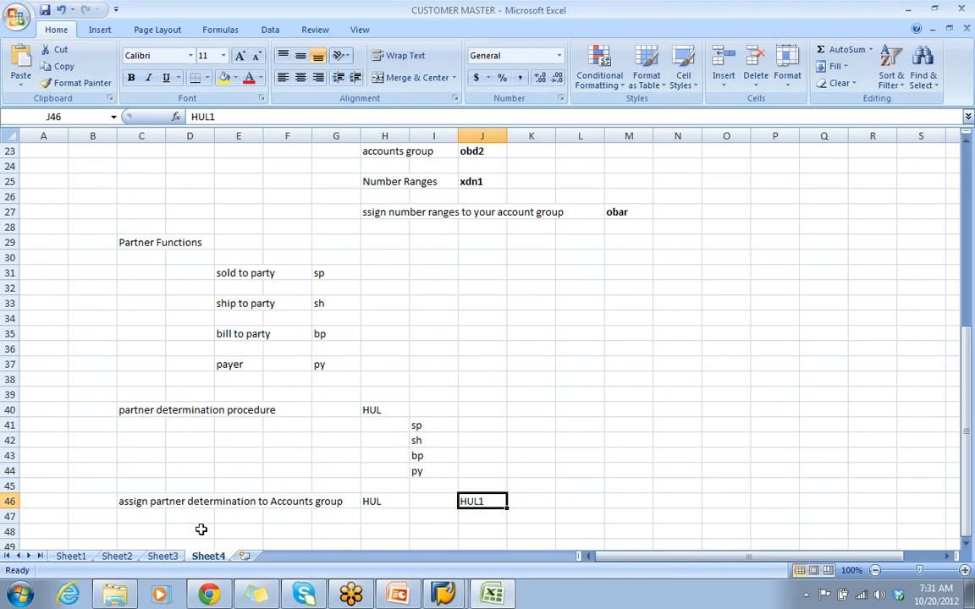
{"action": "left_click", "coordinate": [135, 533]}
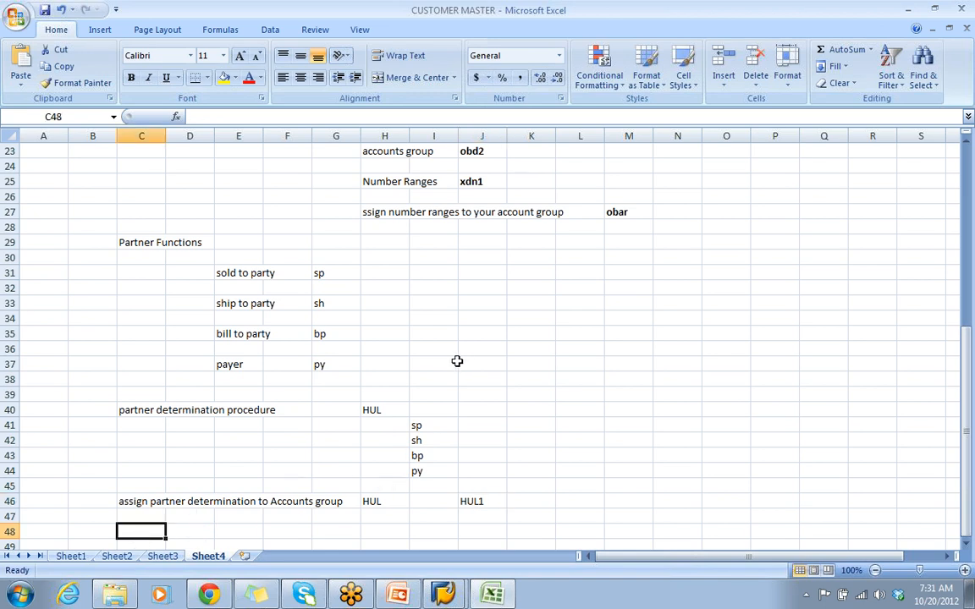
{"action": "left_click", "coordinate": [379, 520]}
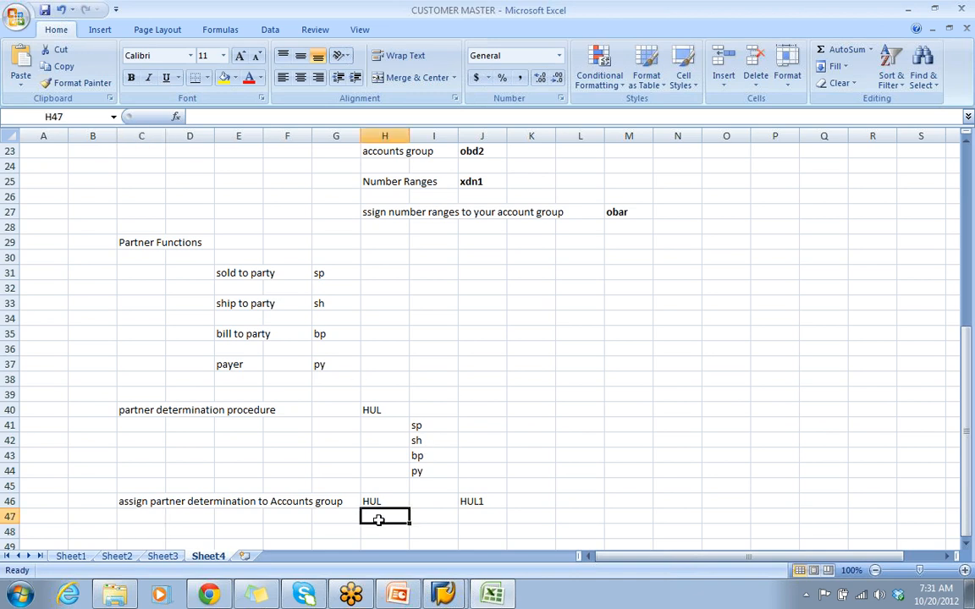
- Return to SAP and leave the partner determination procedure assignment and the procedures overview
{"action": "key", "text": "alt+Tab"}
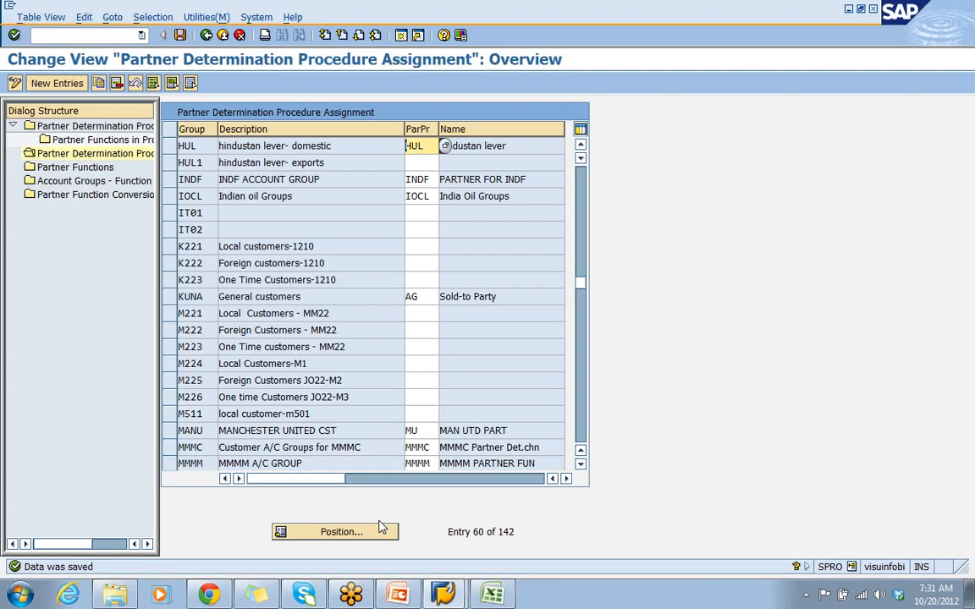
{"action": "left_click", "coordinate": [206, 35]}
{"action": "left_click", "coordinate": [206, 35]}
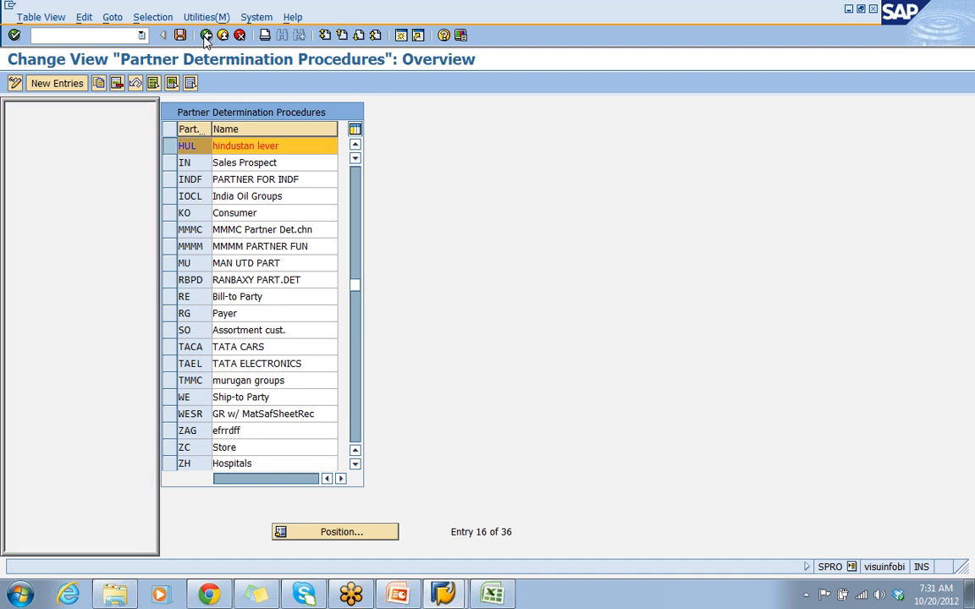
- Reopen the partner determination procedures activity, select procedure HUL, and start new entries in the account groups function assignment
{"action": "double_click", "coordinate": [282, 168]}
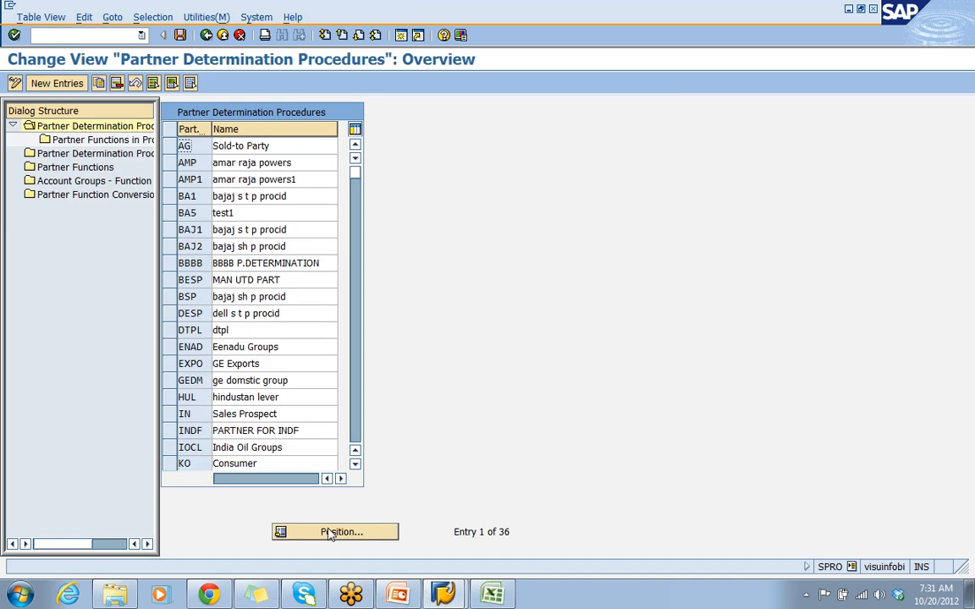
{"action": "left_click", "coordinate": [170, 397]}
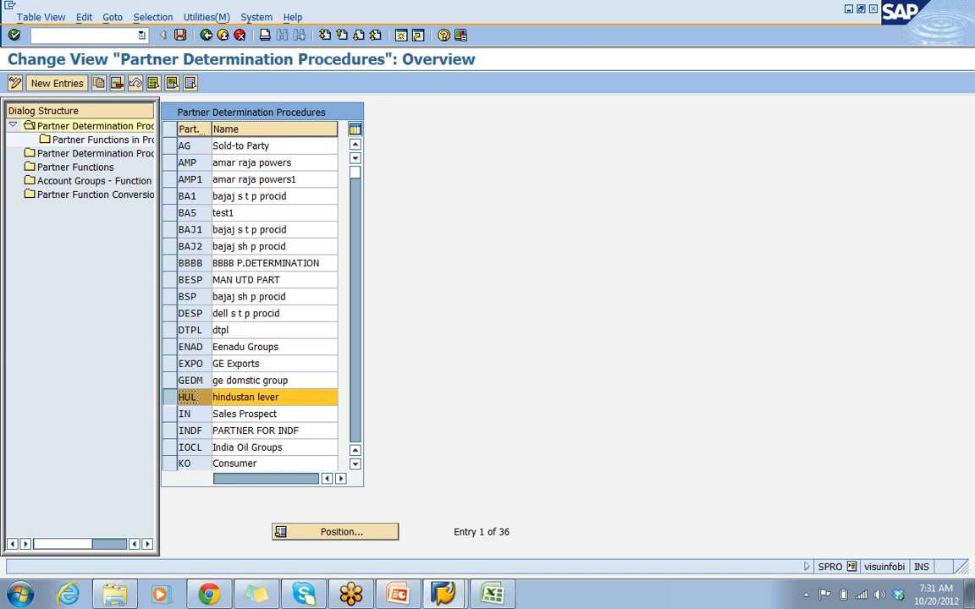
{"action": "double_click", "coordinate": [63, 184]}
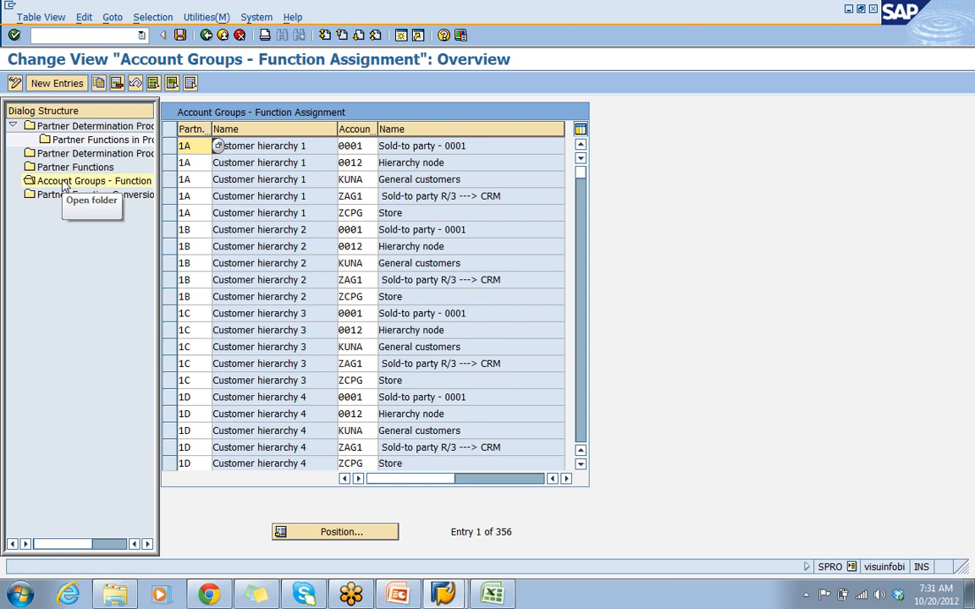
{"action": "left_click", "coordinate": [56, 83]}
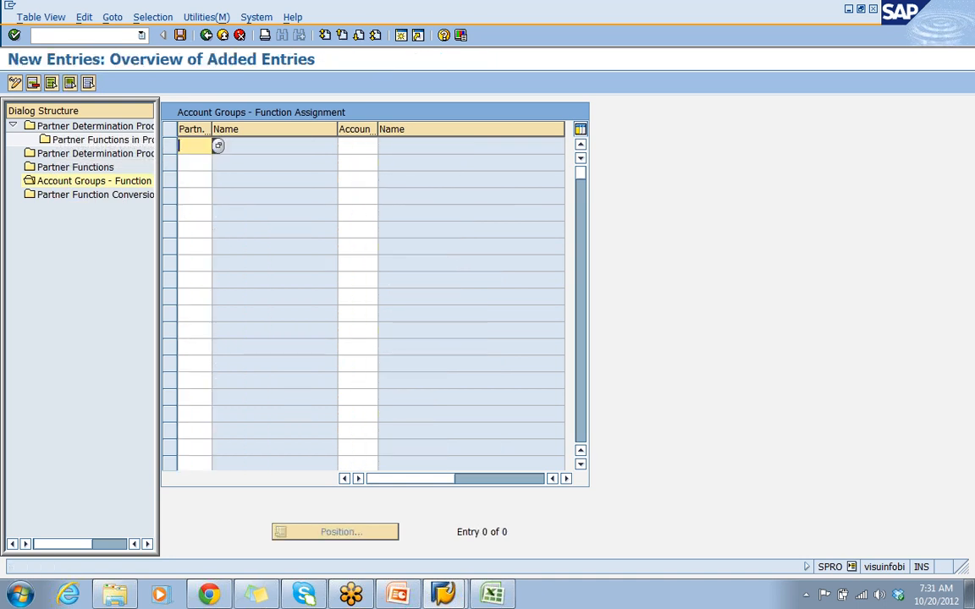
- Assign partner functions SP and SH to account group HUL, accepting the namespace warnings
{"action": "type", "text": "sp"}
{"action": "key", "text": "Tab"}
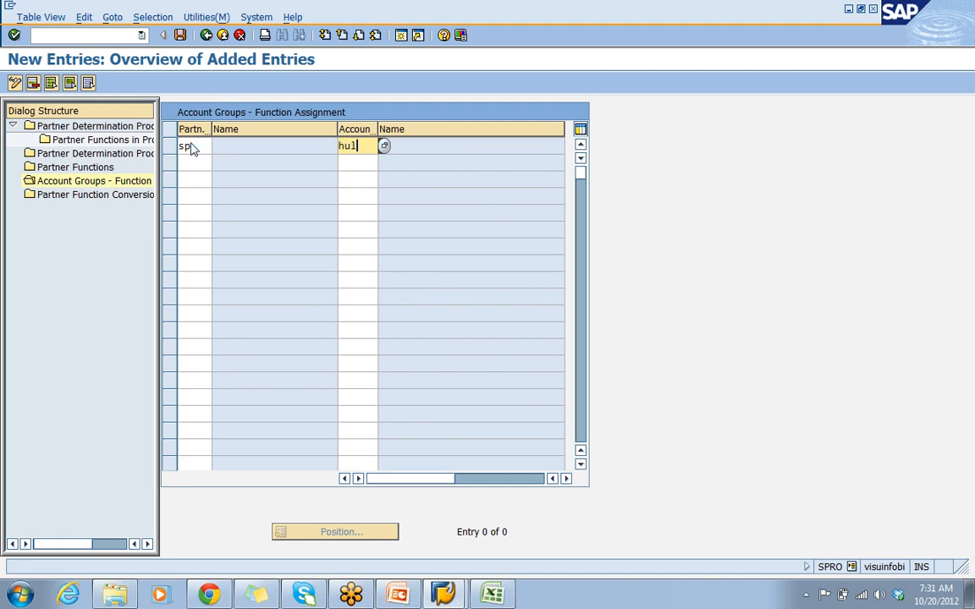
{"action": "key", "text": "Return"}
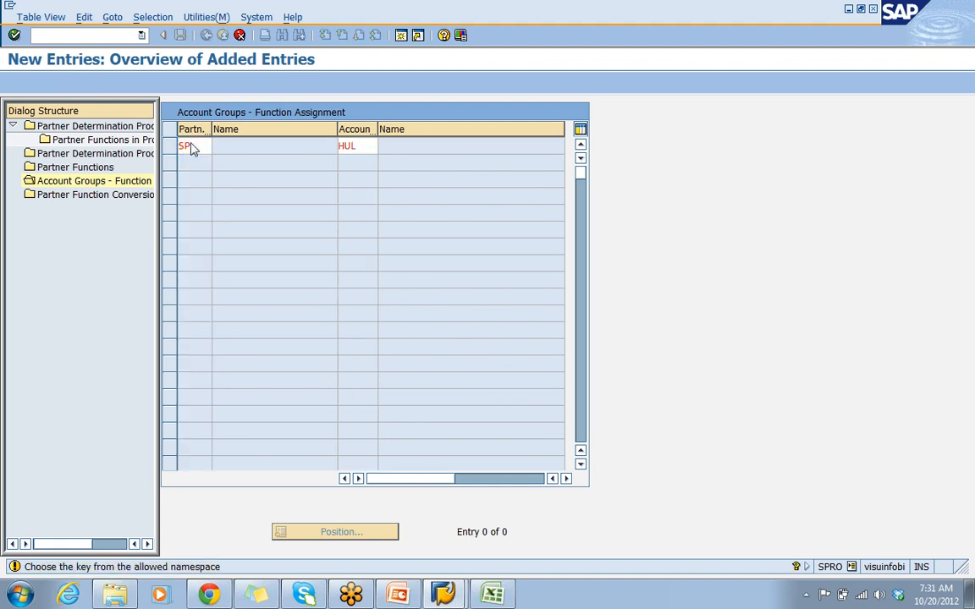
{"action": "key", "text": "Return"}
{"action": "type", "text": "sh"}
{"action": "key", "text": "Tab"}
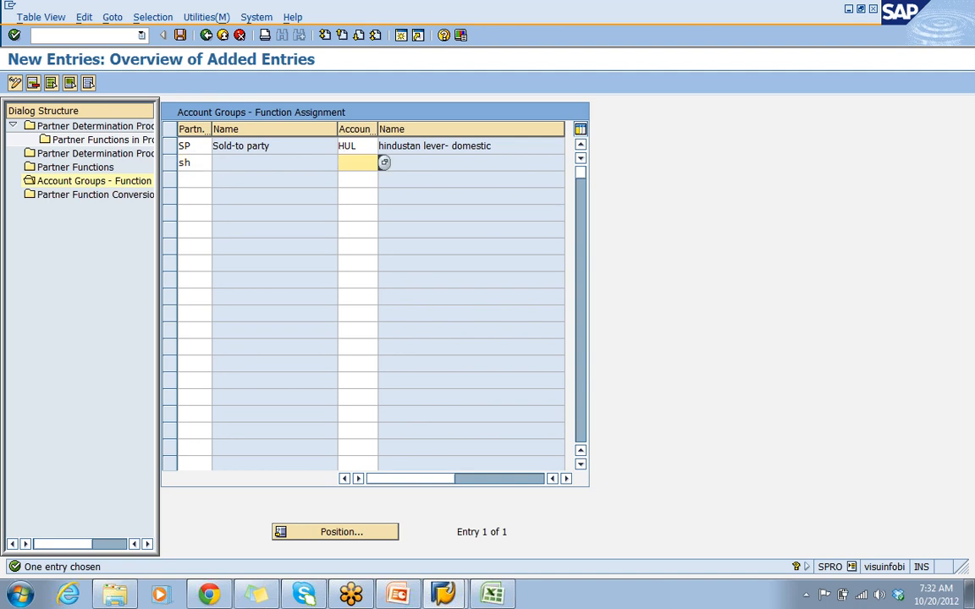
{"action": "type", "text": "hul"}
{"action": "key", "text": "Return"}
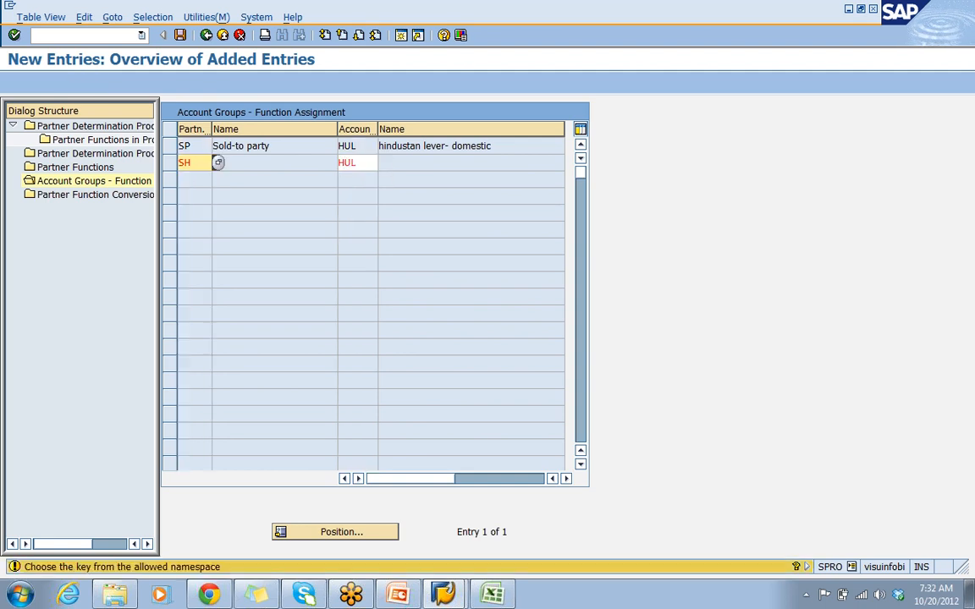
{"action": "key", "text": "Return"}
- Assign partner functions BP and PY to account group HUL and save the entries in the hindustan lever customizing request
{"action": "type", "text": "bp"}
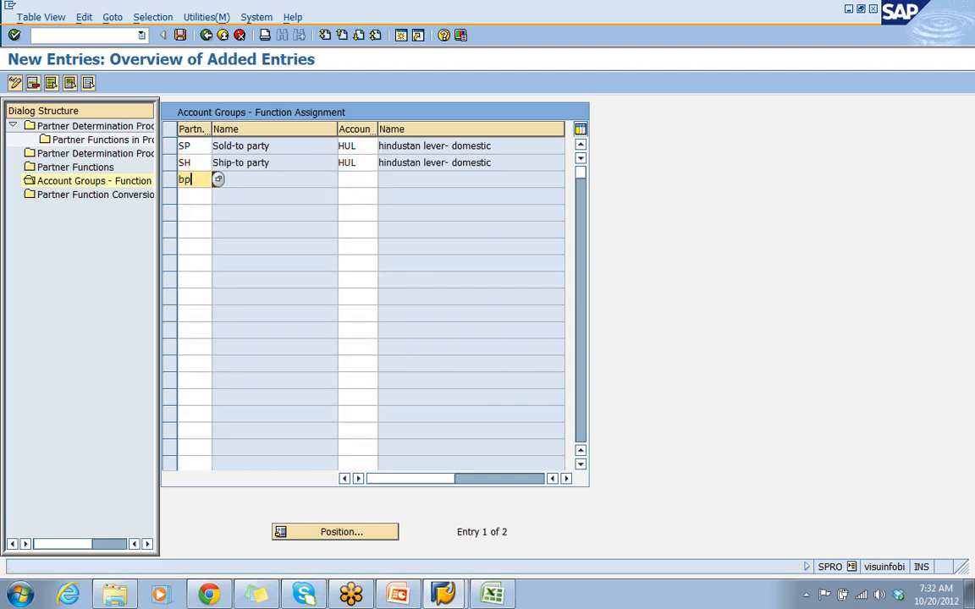
{"action": "key", "text": "Tab"}
{"action": "type", "text": "hul"}
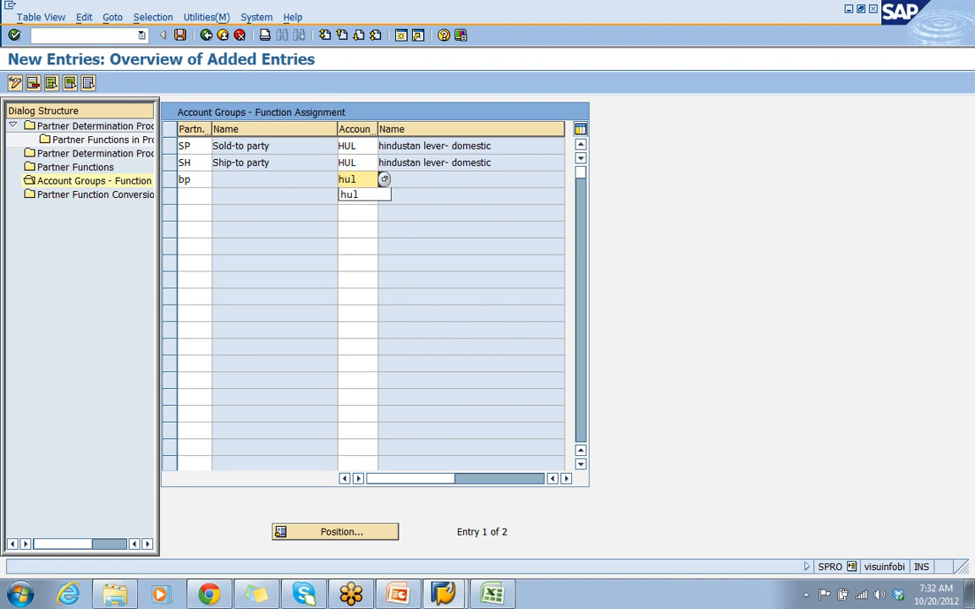
{"action": "key", "text": "Return"}
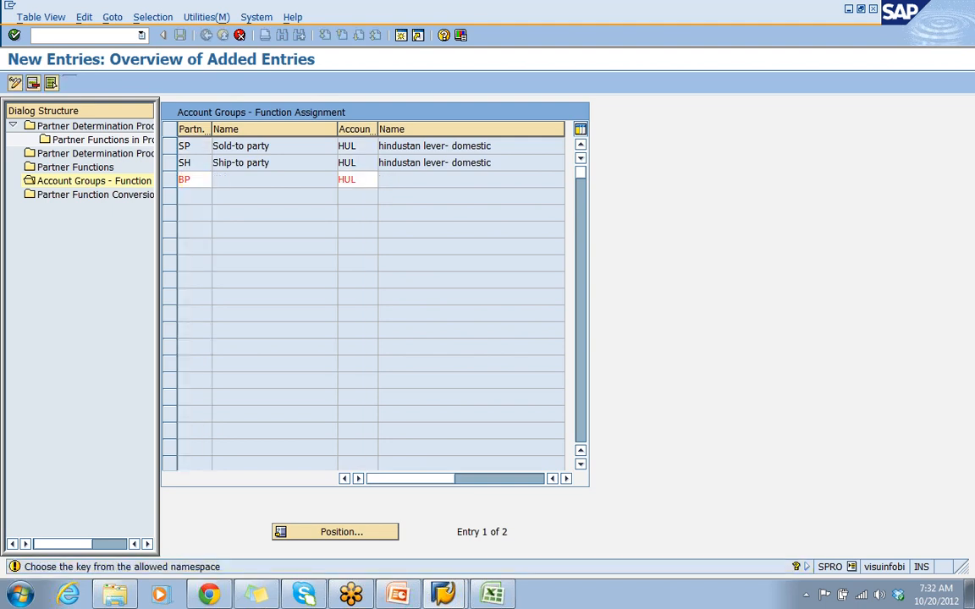
{"action": "key", "text": "Return"}
{"action": "type", "text": "py"}
{"action": "key", "text": "Tab"}
{"action": "type", "text": "h"}
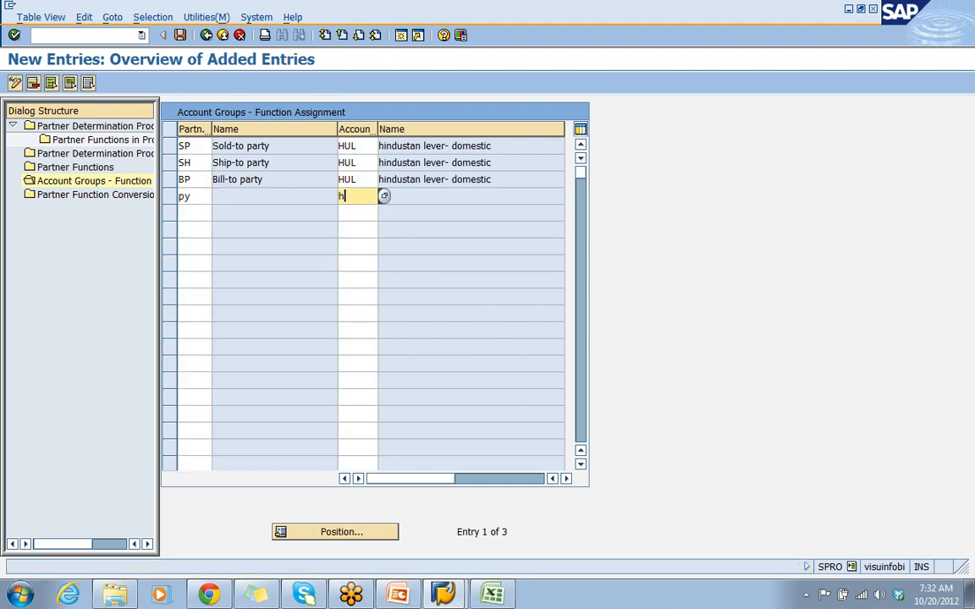
{"action": "type", "text": "ul"}
{"action": "key", "text": "Return"}
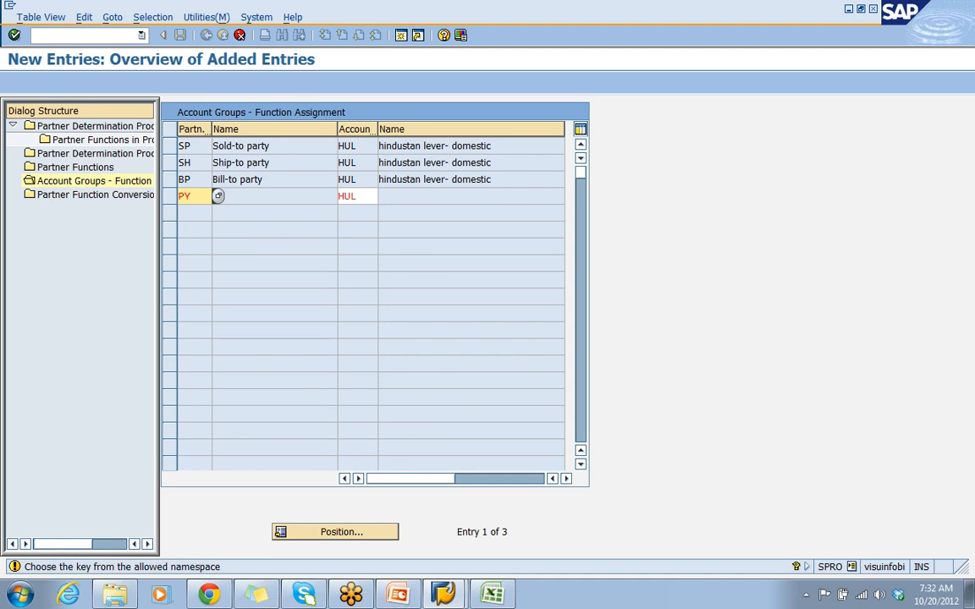
{"action": "key", "text": "Return"}
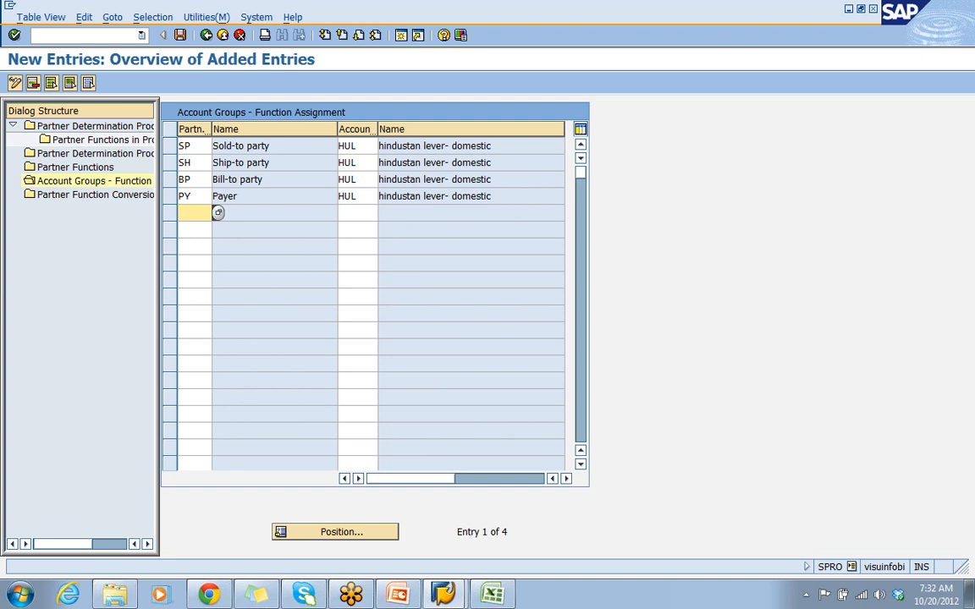
{"action": "left_click", "coordinate": [179, 34]}
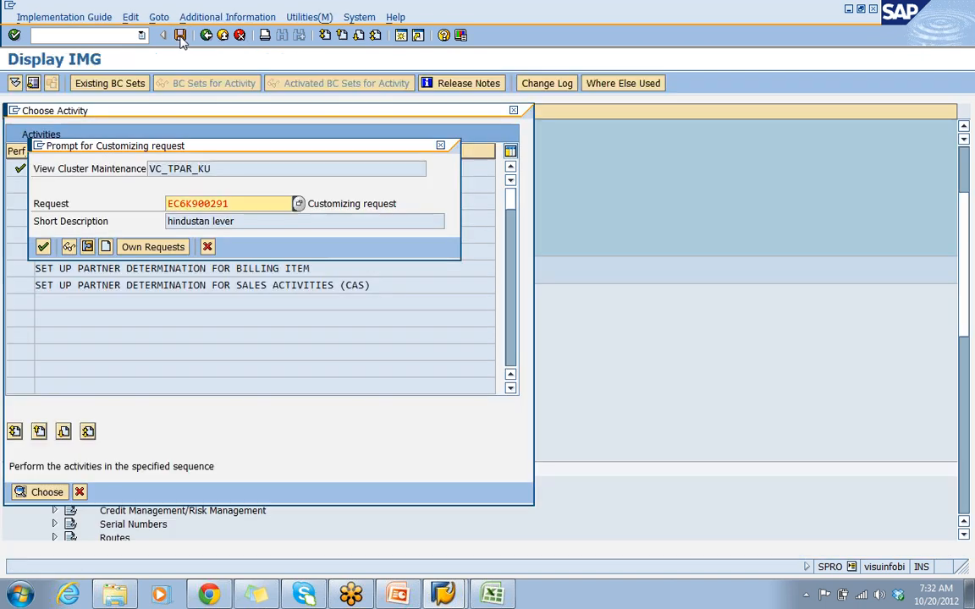
{"action": "left_click", "coordinate": [43, 246]}
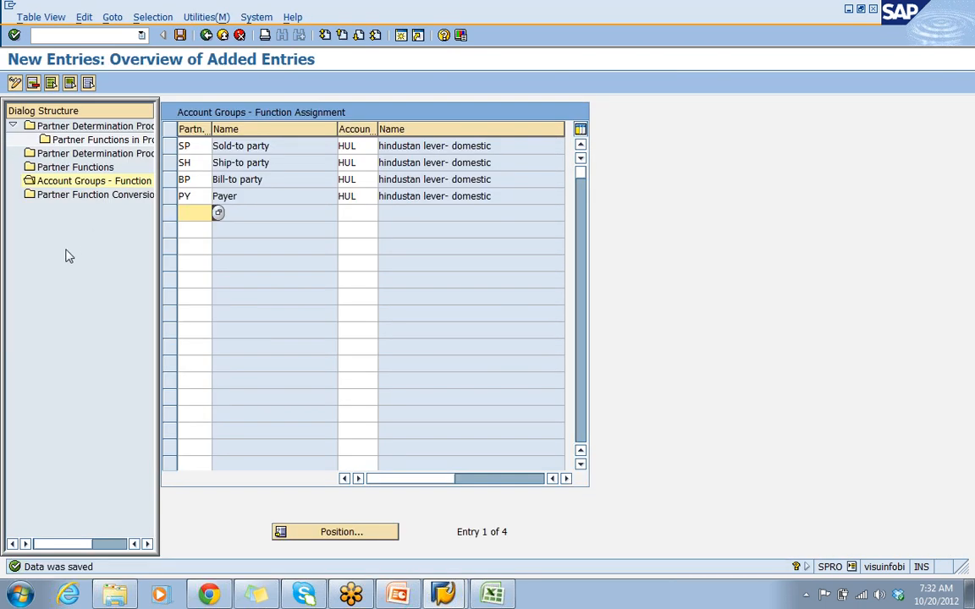
- Check which partner determination procedure is assigned to account group HUL, then leave the procedure assignment overview
{"action": "double_click", "coordinate": [95, 154]}
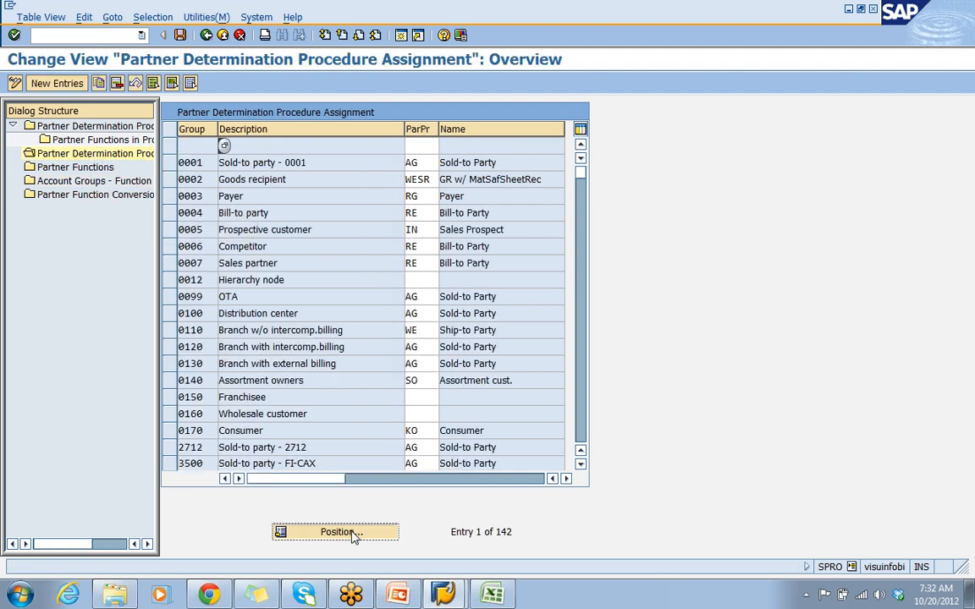
{"action": "left_click", "coordinate": [353, 537]}
{"action": "type", "text": "hul"}
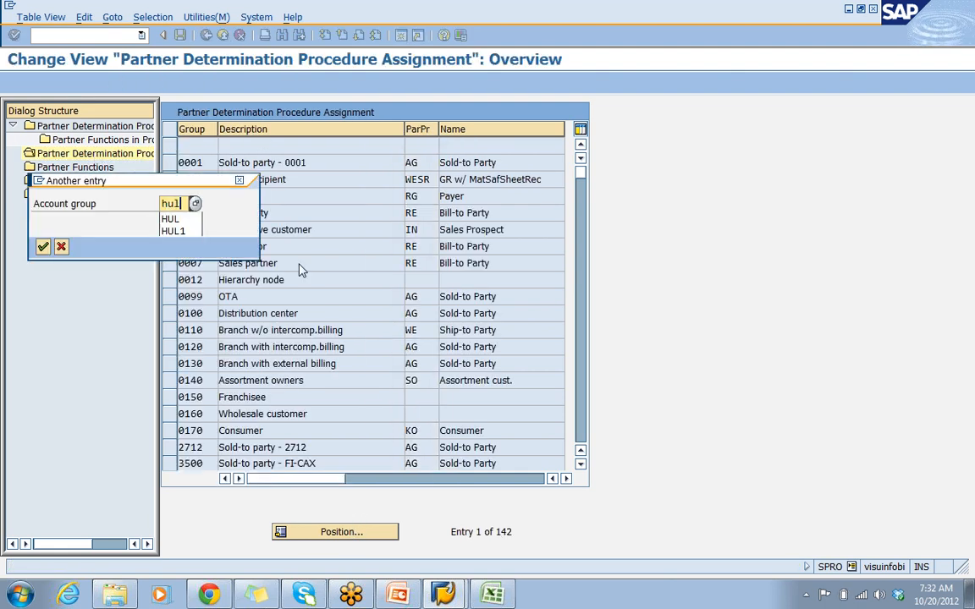
{"action": "key", "text": "Return"}
{"action": "key", "text": "Return"}
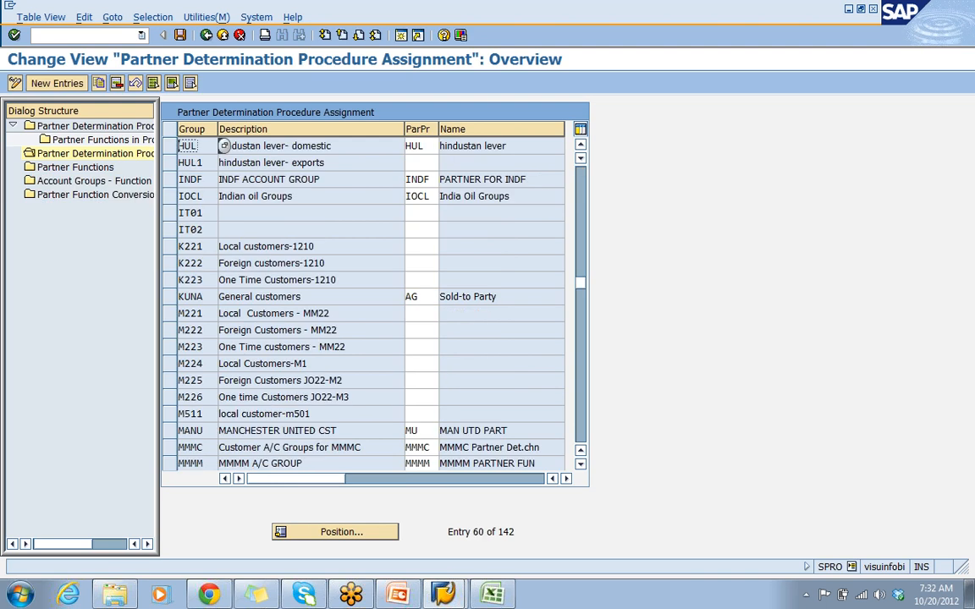
{"action": "left_click", "coordinate": [208, 37]}
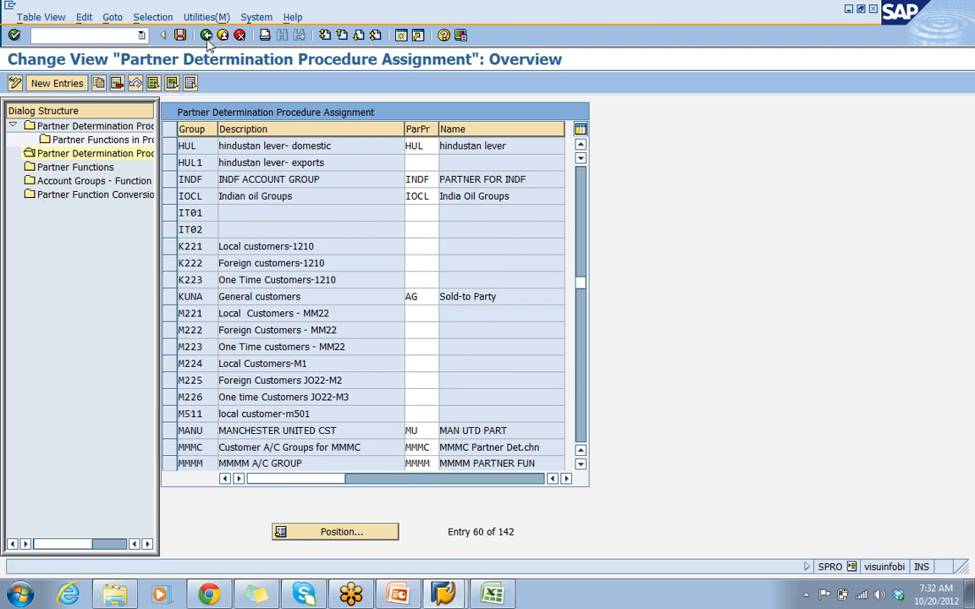
- Switch to the Excel notes and enter "assign partner functions to respective accounts groups" in C49
{"action": "key", "text": "alt+Tab"}
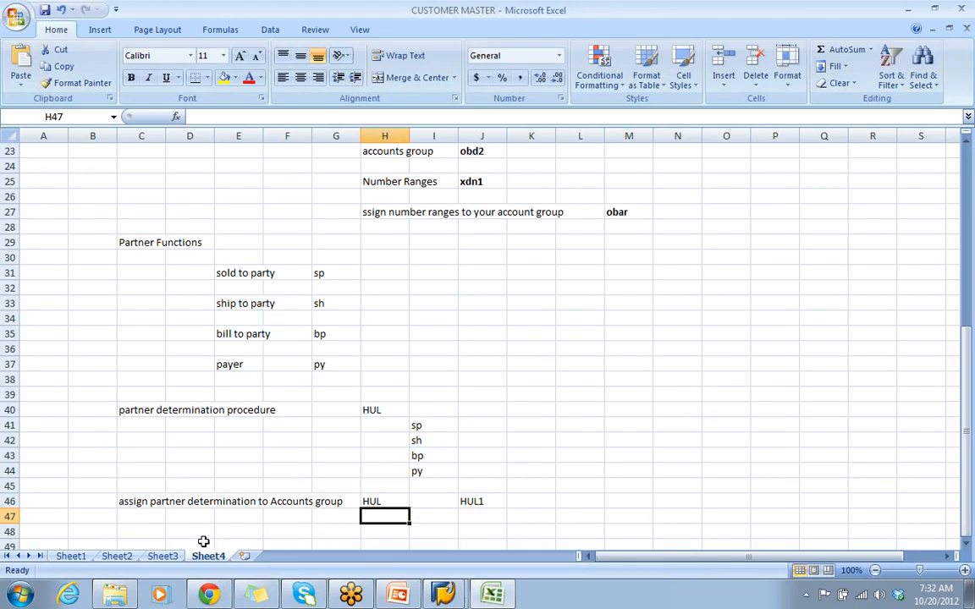
{"action": "left_click", "coordinate": [139, 529]}
{"action": "key", "text": "Down"}
{"action": "key", "text": "Down"}
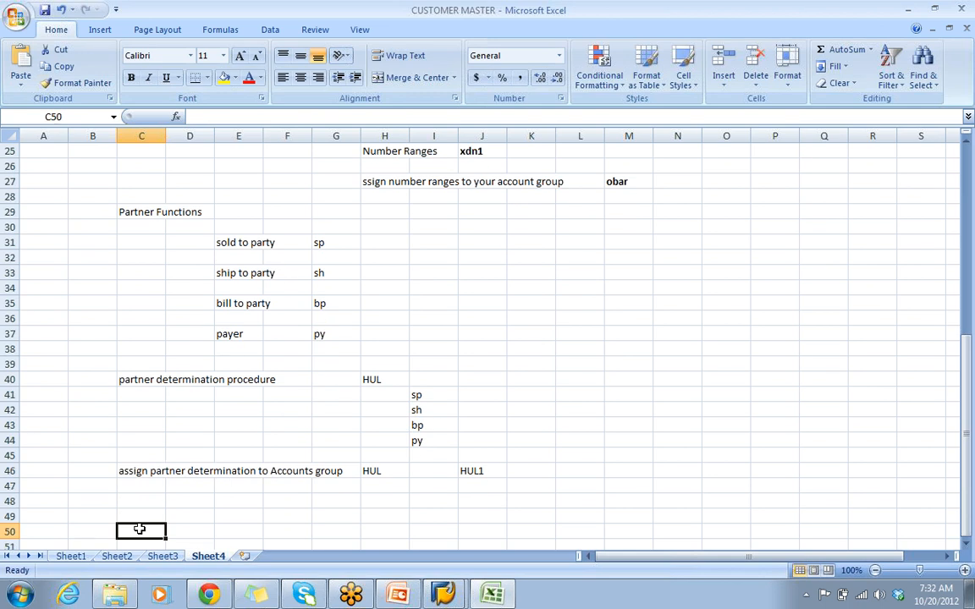
{"action": "left_click", "coordinate": [133, 505]}
{"action": "left_click", "coordinate": [134, 517]}
{"action": "type", "text": "a"}
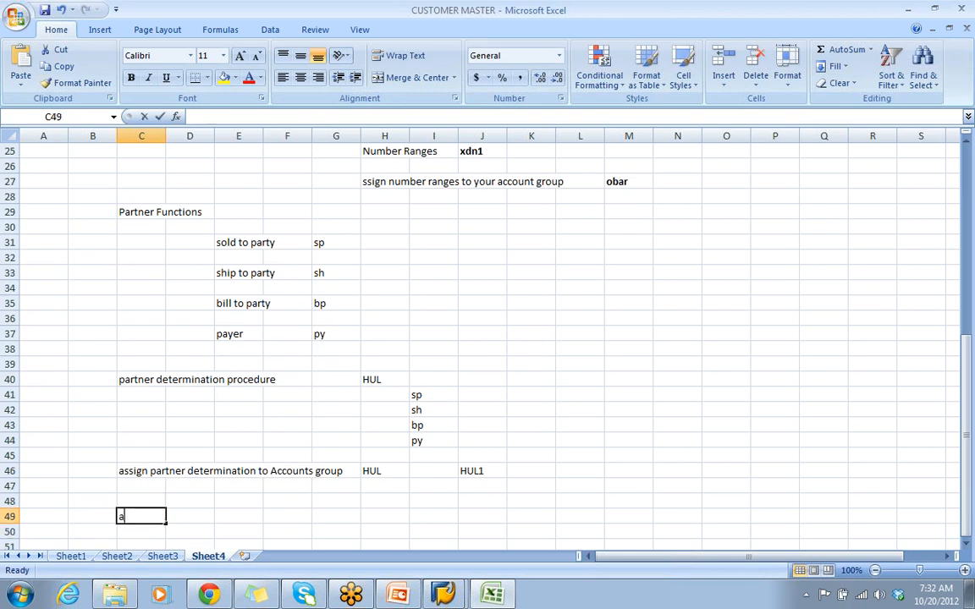
{"action": "type", "text": "ssign p"}
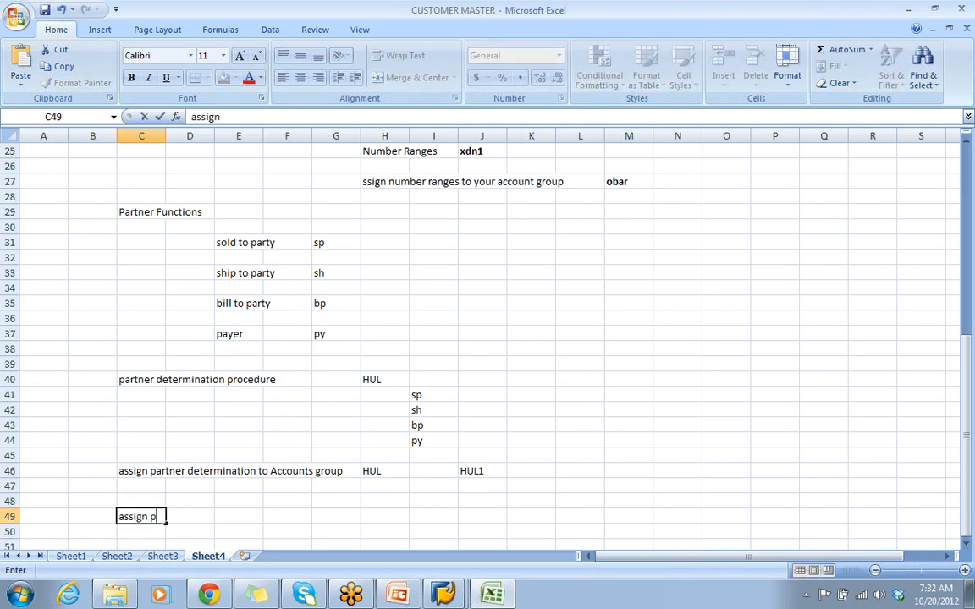
{"action": "type", "text": "artner f"}
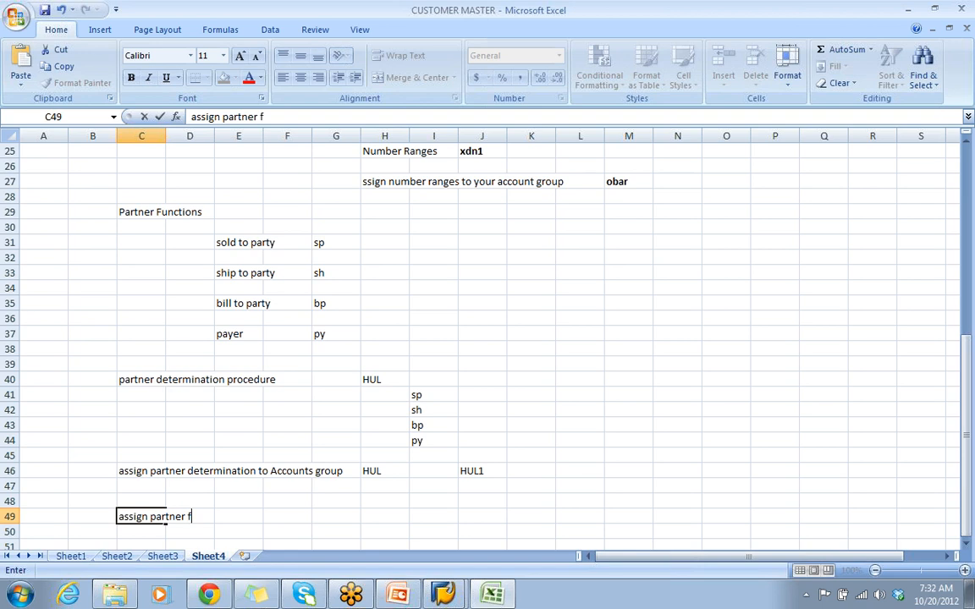
{"action": "type", "text": "unctions to r"}
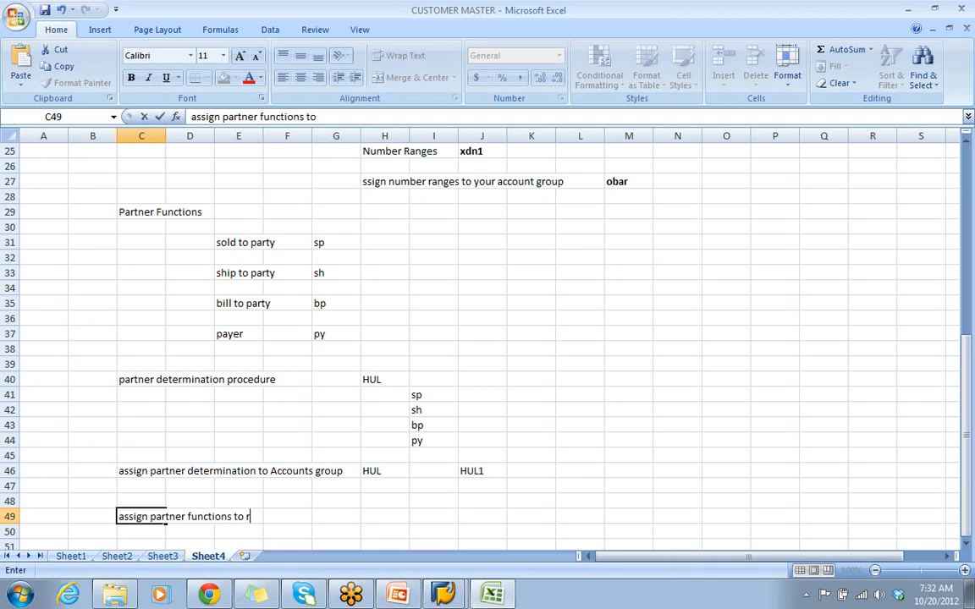
{"action": "type", "text": "espective "}
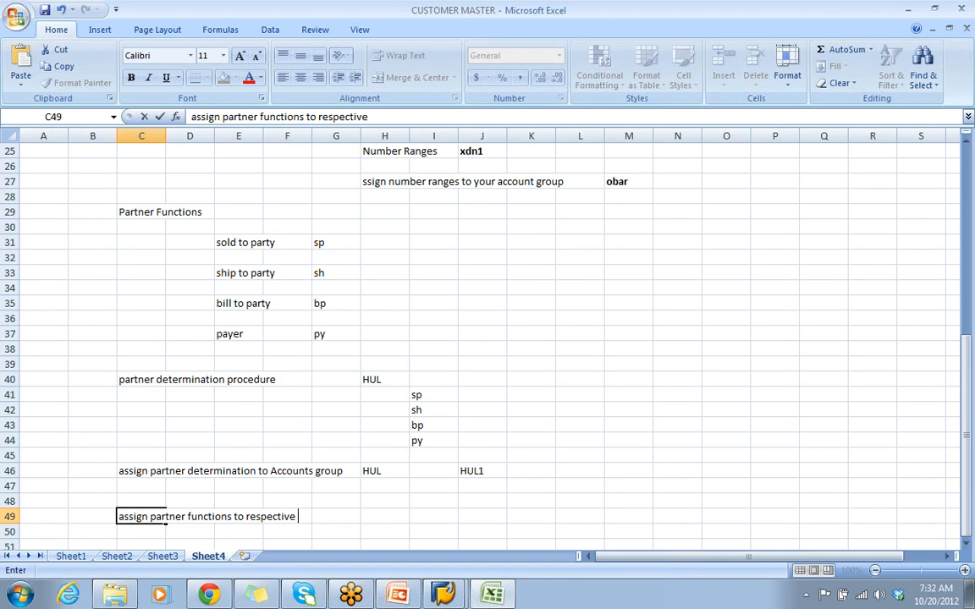
{"action": "type", "text": "accounts"}
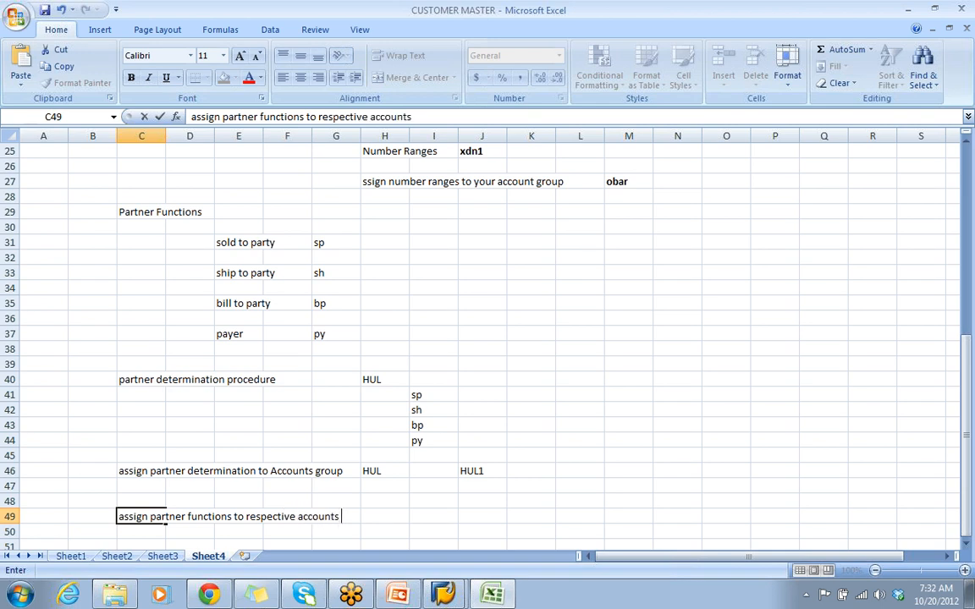
{"action": "type", "text": " groups"}
{"action": "key", "text": "Return"}
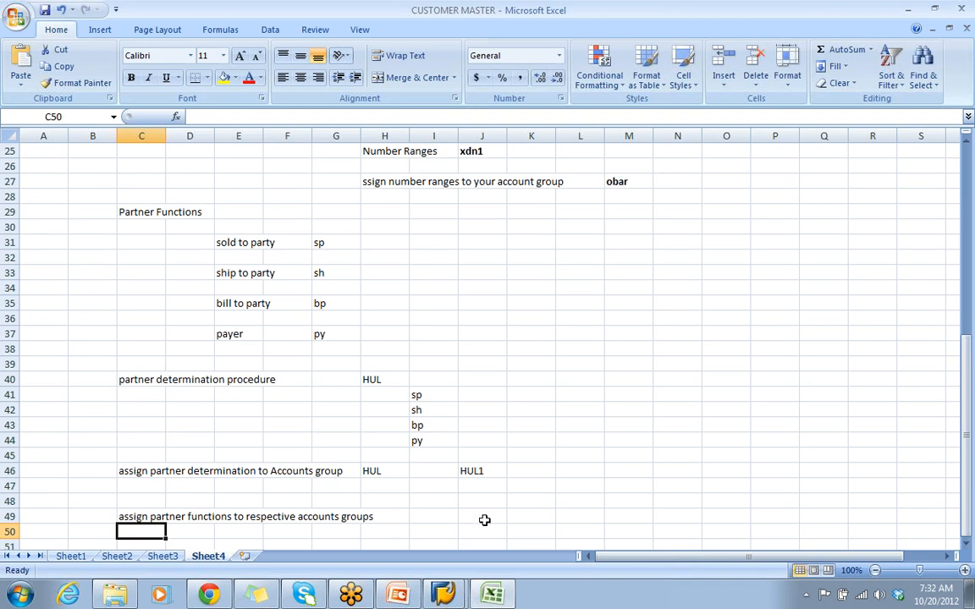
- Enter hul in I49 beside the partner functions assignment line and list sp, sh, bp and py in J50 to J53
{"action": "left_click", "coordinate": [429, 514]}
{"action": "type", "text": "hu"}
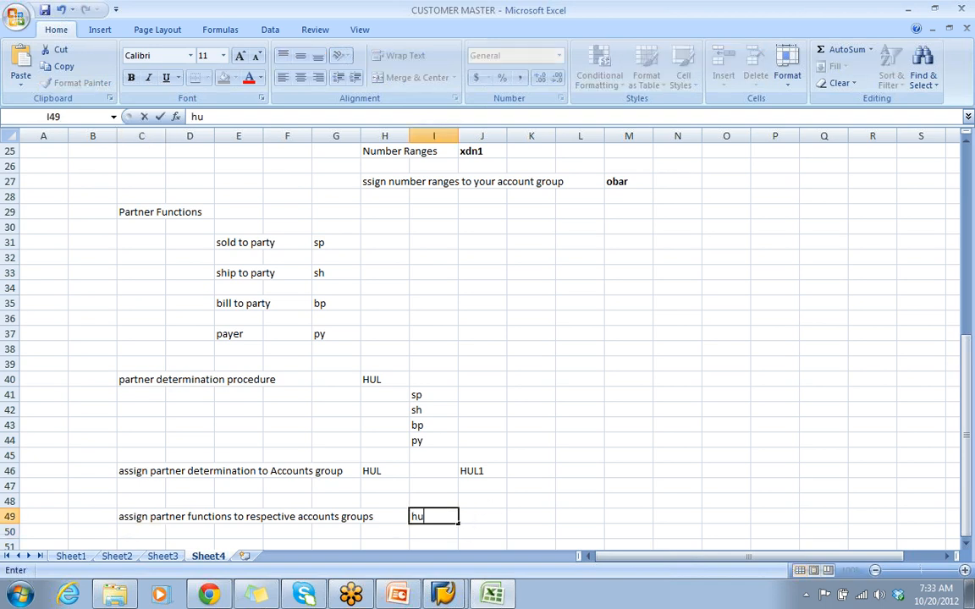
{"action": "key", "text": "Tab"}
{"action": "key", "text": "Tab"}
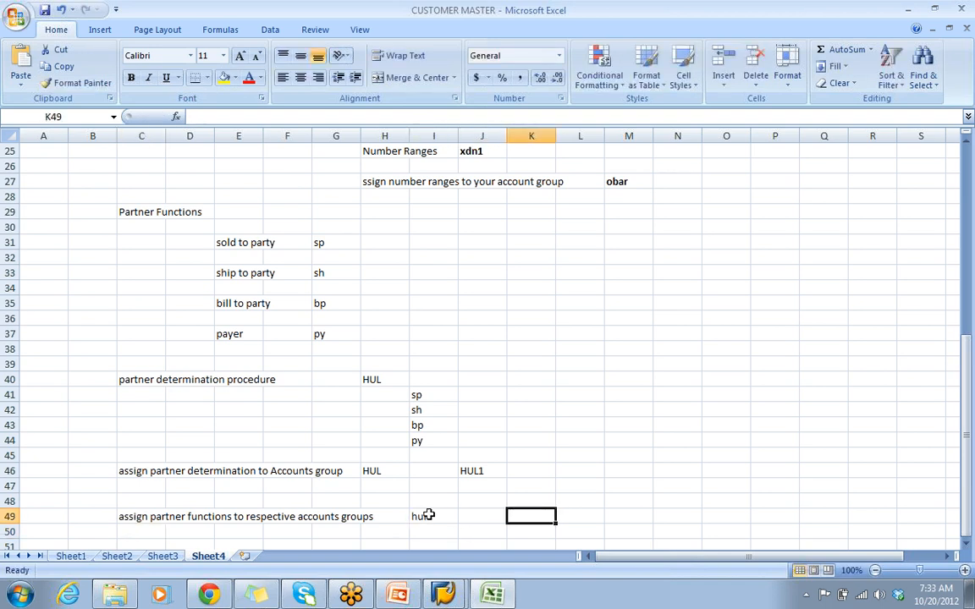
{"action": "type", "text": "sp"}
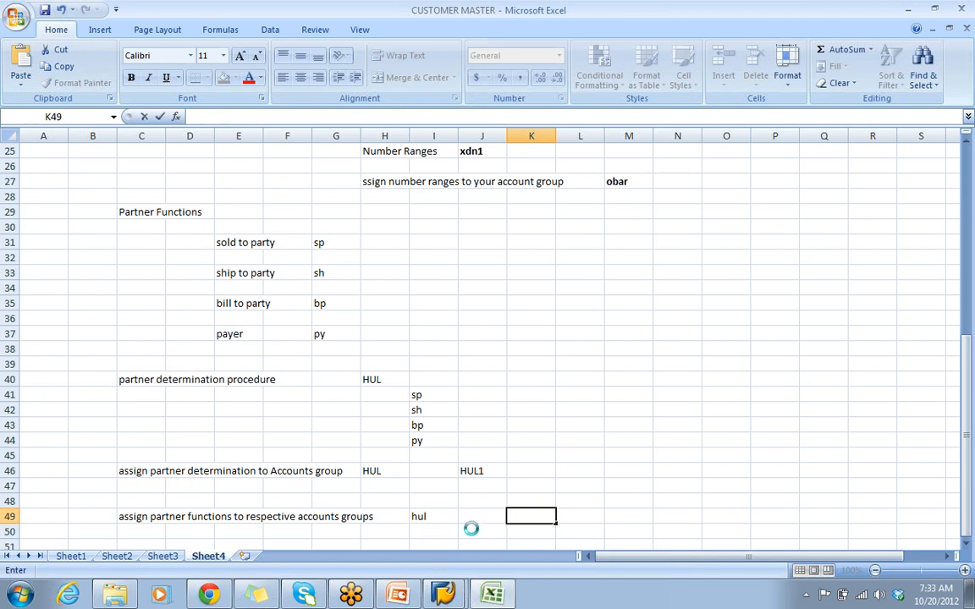
{"action": "left_click", "coordinate": [471, 529]}
{"action": "type", "text": "sp"}
{"action": "key", "text": "Return"}
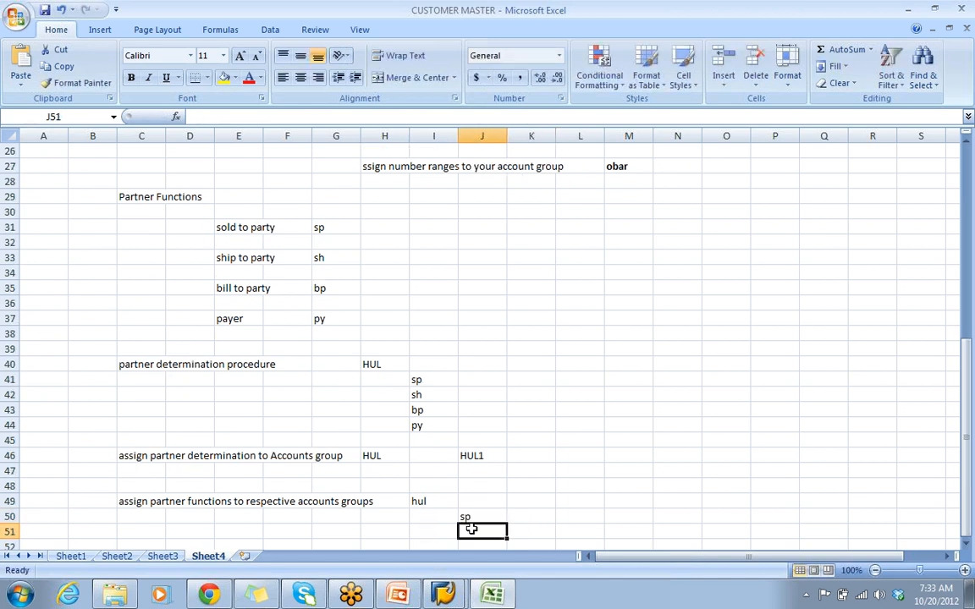
{"action": "type", "text": "sh"}
{"action": "key", "text": "Return"}
{"action": "type", "text": "bp"}
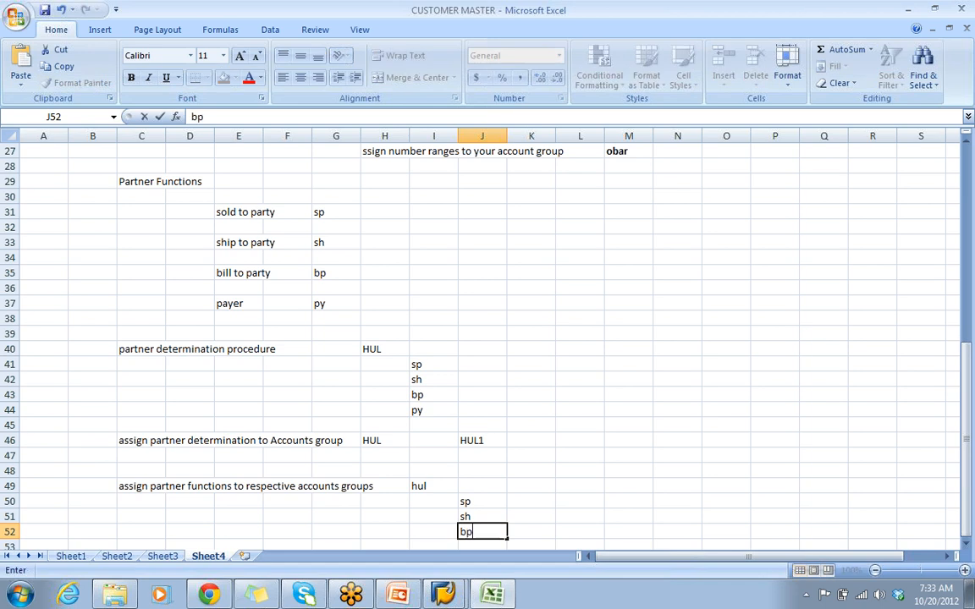
{"action": "key", "text": "Return"}
{"action": "type", "text": "py"}
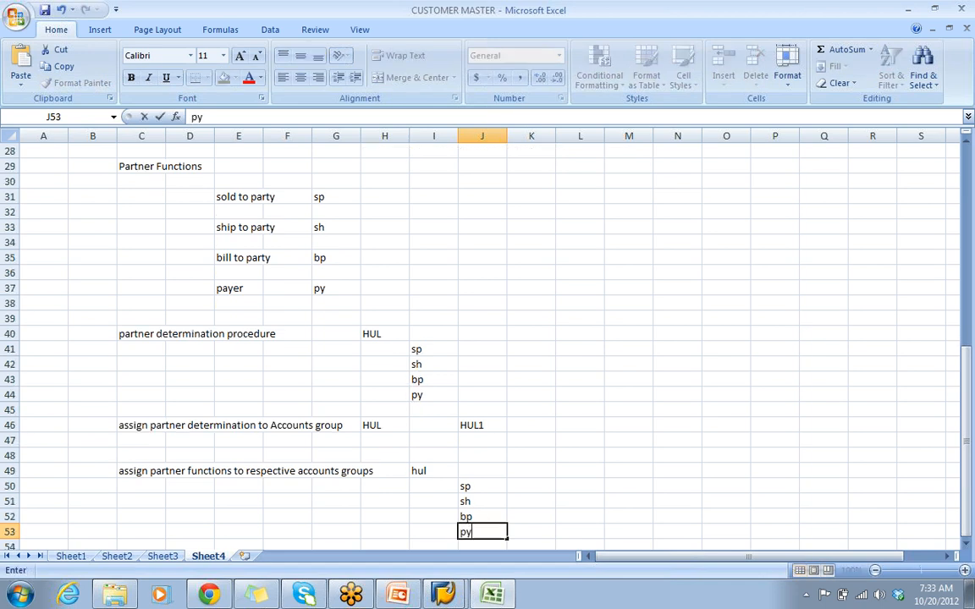
- Finish the py entry in J53 and look back over the Customer Master notes
{"action": "key", "text": "Return"}
{"action": "left_click", "coordinate": [675, 454]}
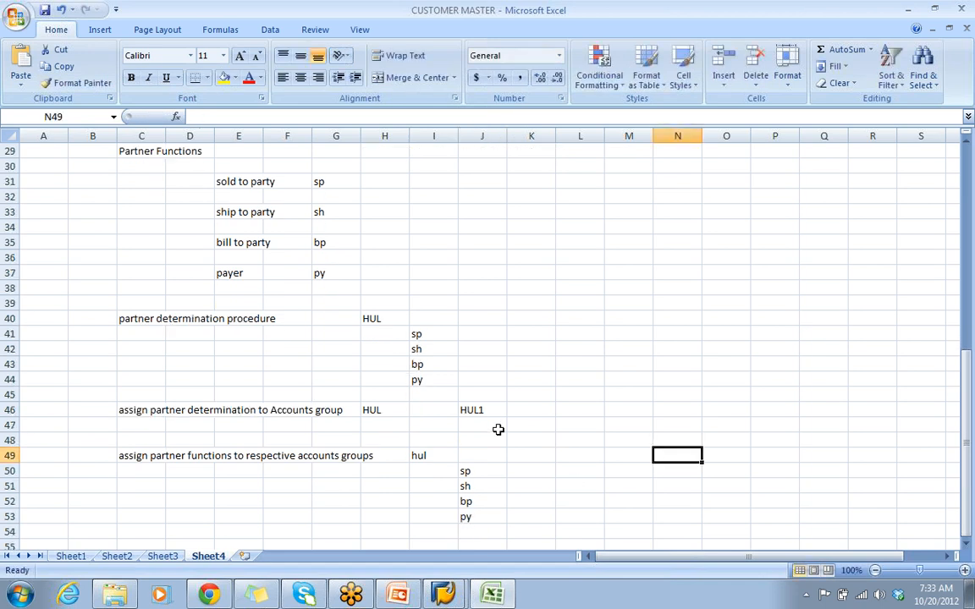
{"action": "left_click", "coordinate": [566, 452]}
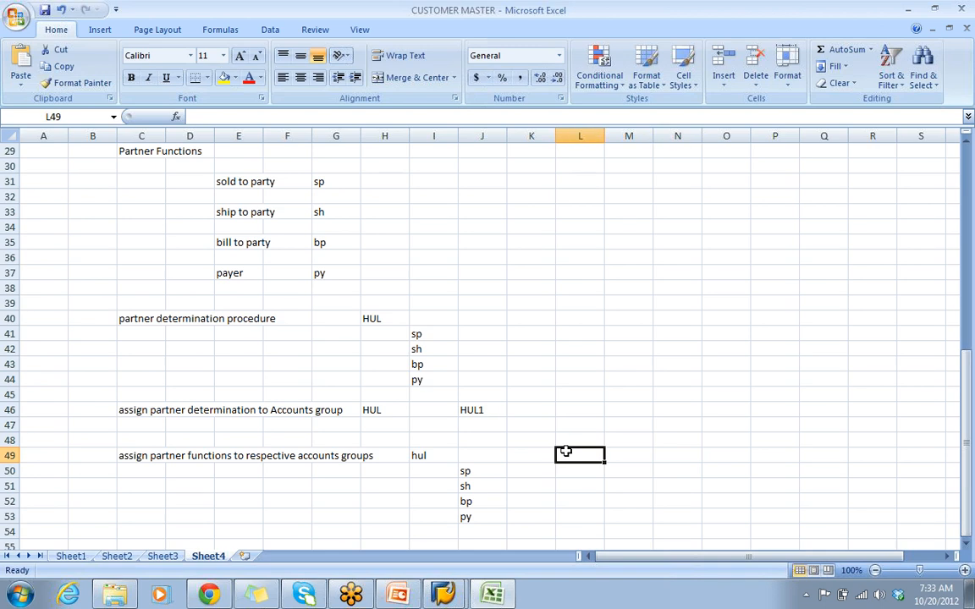
{"action": "scroll", "coordinate": [872, 271], "scroll_direction": "up", "scroll_amount": 9}
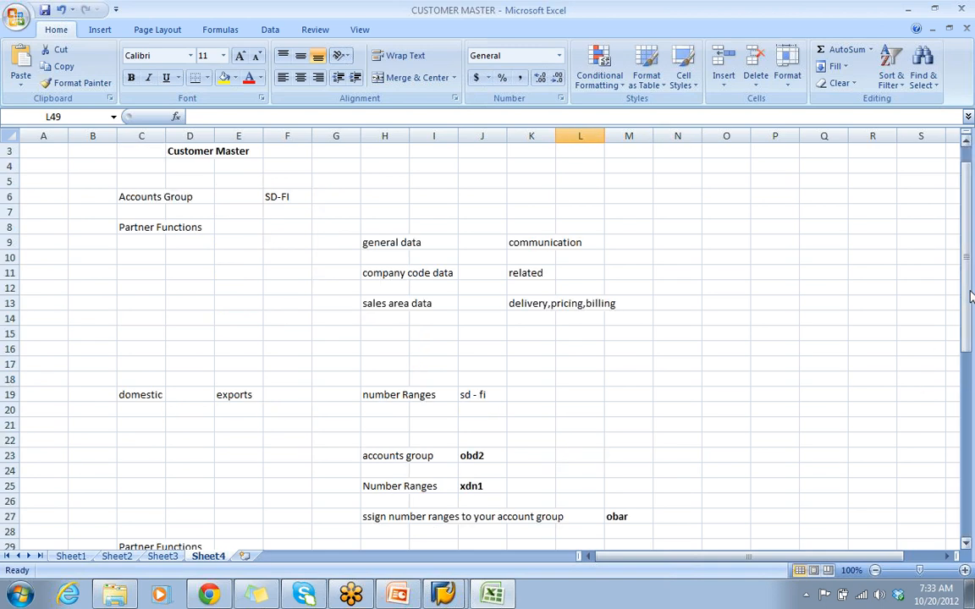
- Switch to SAP, leave the Partner Determination Procedures overview and dismiss the activity list to return to the implementation guide
{"action": "left_click", "coordinate": [442, 594]}
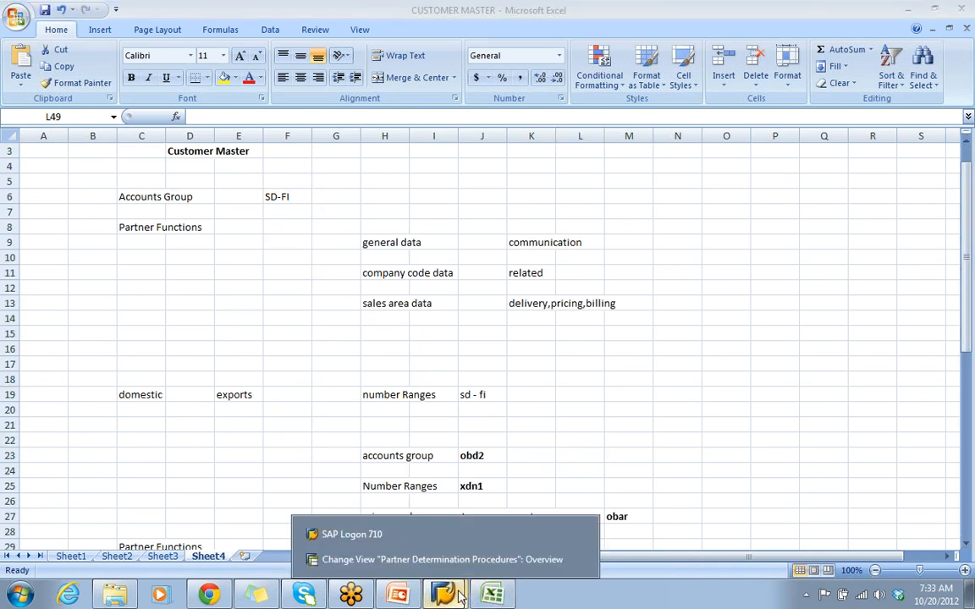
{"action": "left_click", "coordinate": [474, 561]}
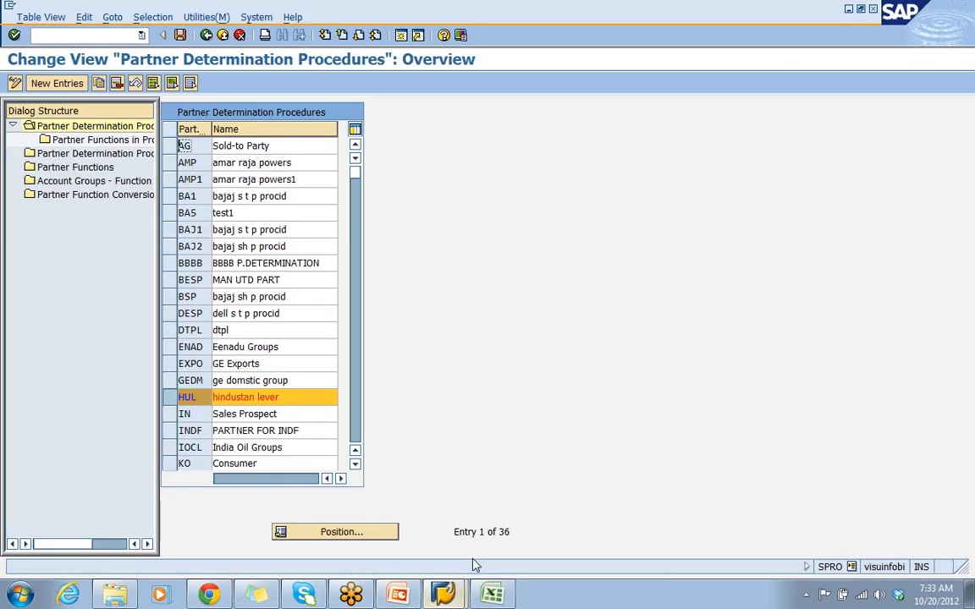
{"action": "left_click", "coordinate": [206, 36]}
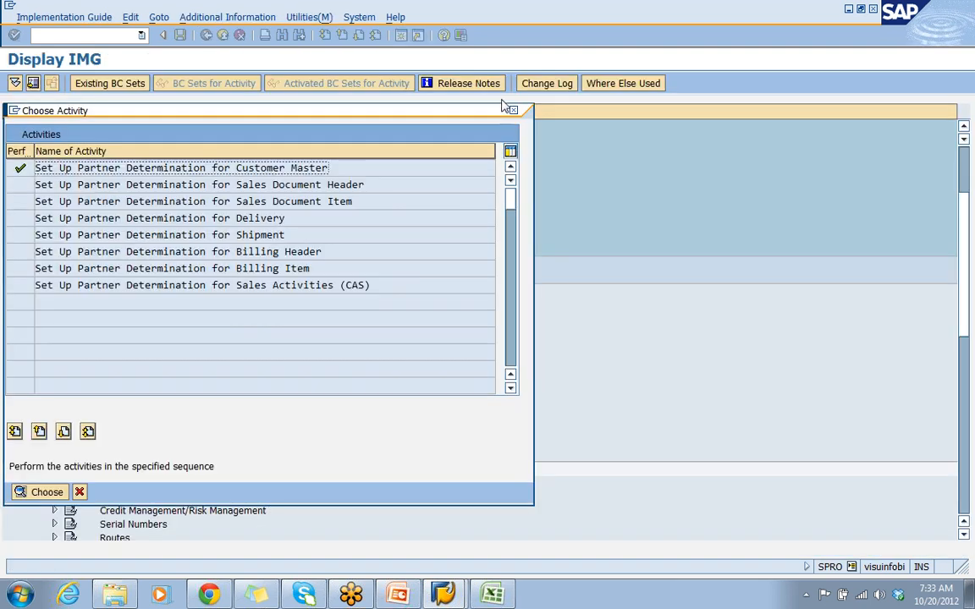
{"action": "left_click", "coordinate": [513, 110]}
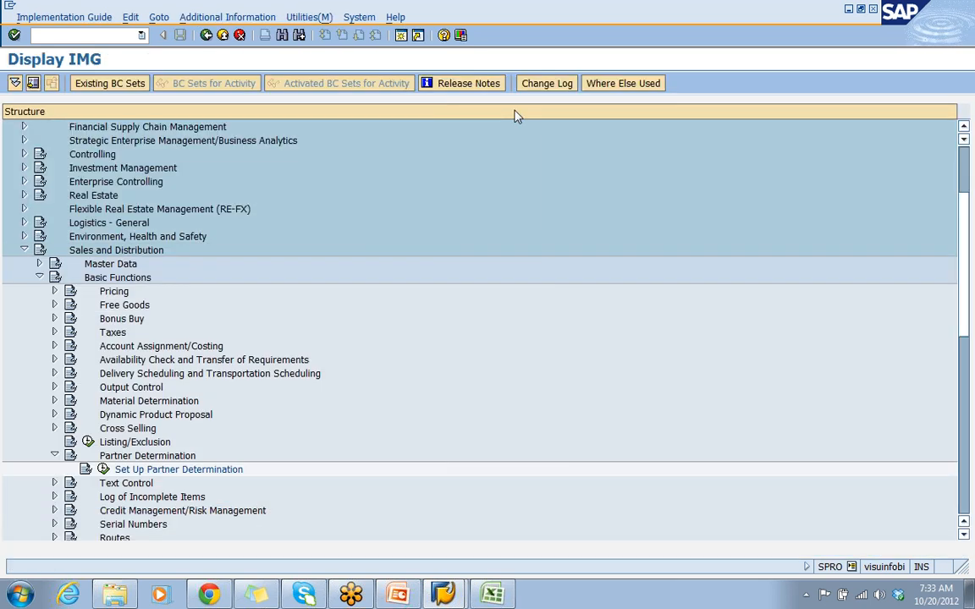
- Reopen Set Up Partner Determination for Customer Master from Sales and Distribution, Basic Functions, Partner Determination
{"action": "left_click", "coordinate": [24, 250]}
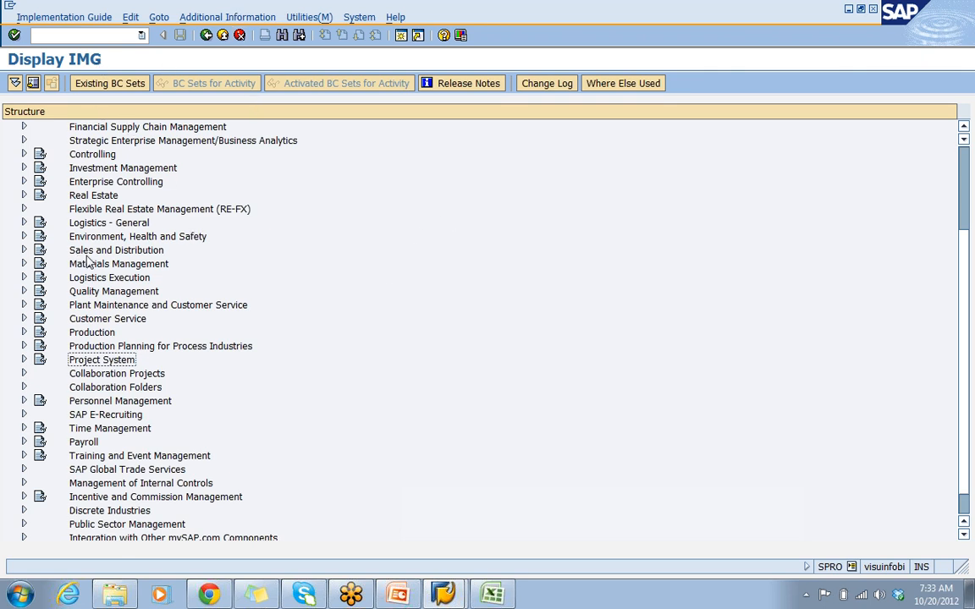
{"action": "left_click", "coordinate": [24, 251]}
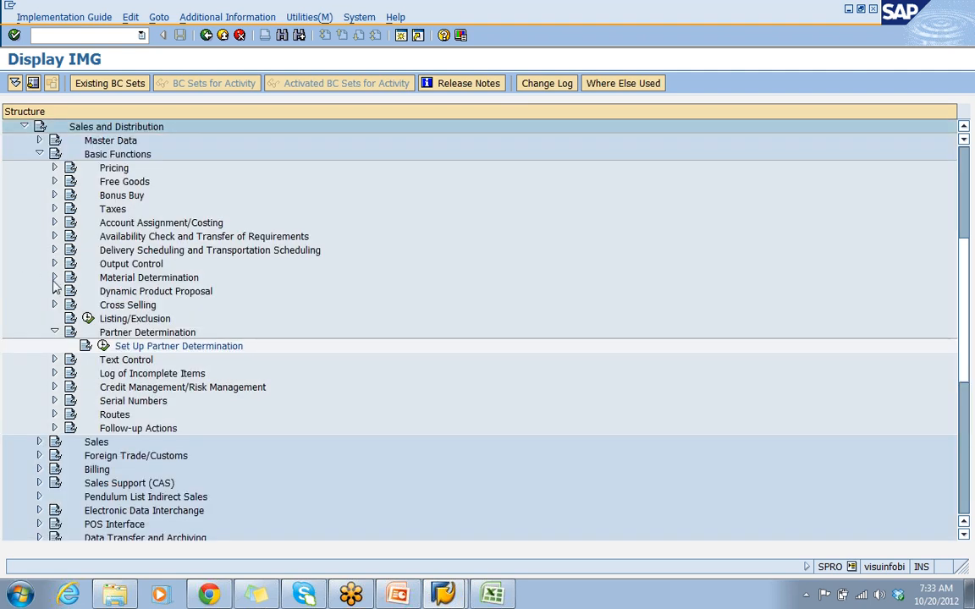
{"action": "left_click", "coordinate": [54, 331]}
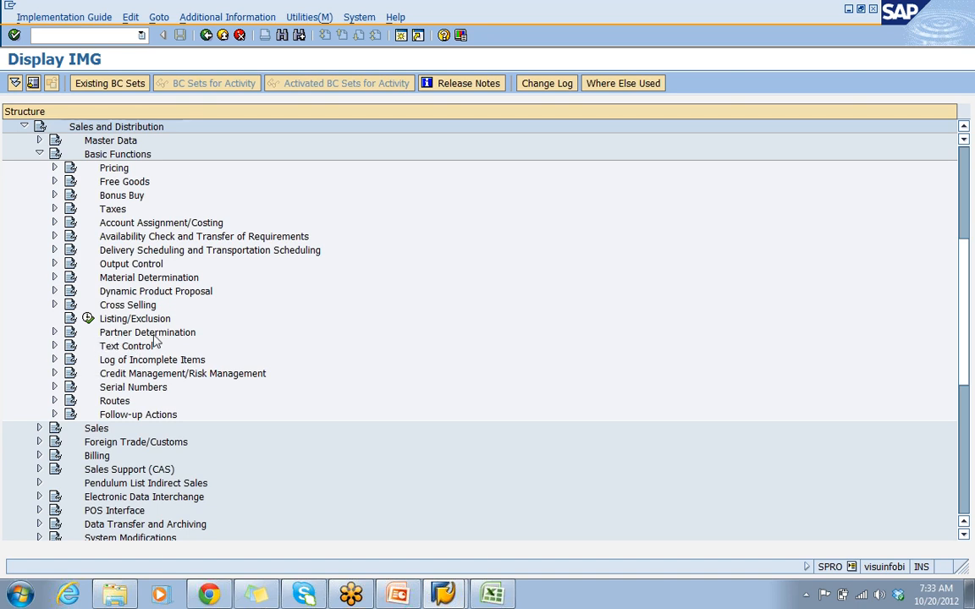
{"action": "left_click", "coordinate": [54, 332]}
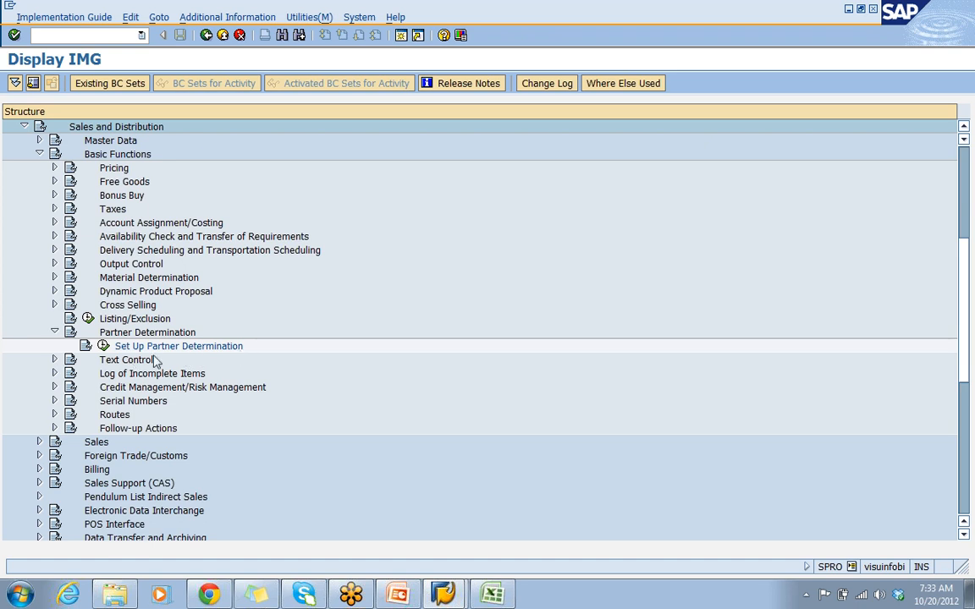
{"action": "left_click", "coordinate": [103, 348]}
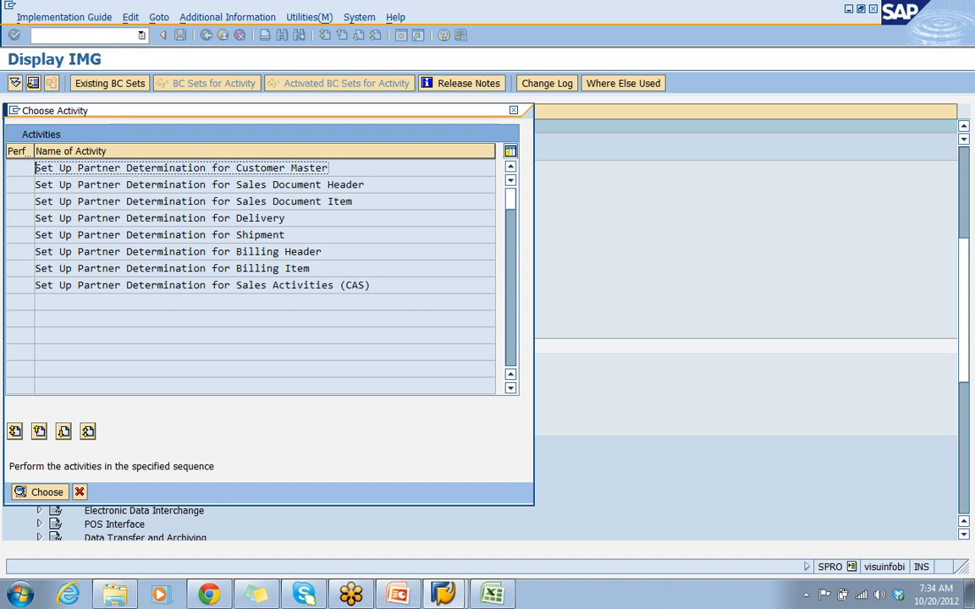
{"action": "double_click", "coordinate": [288, 167]}
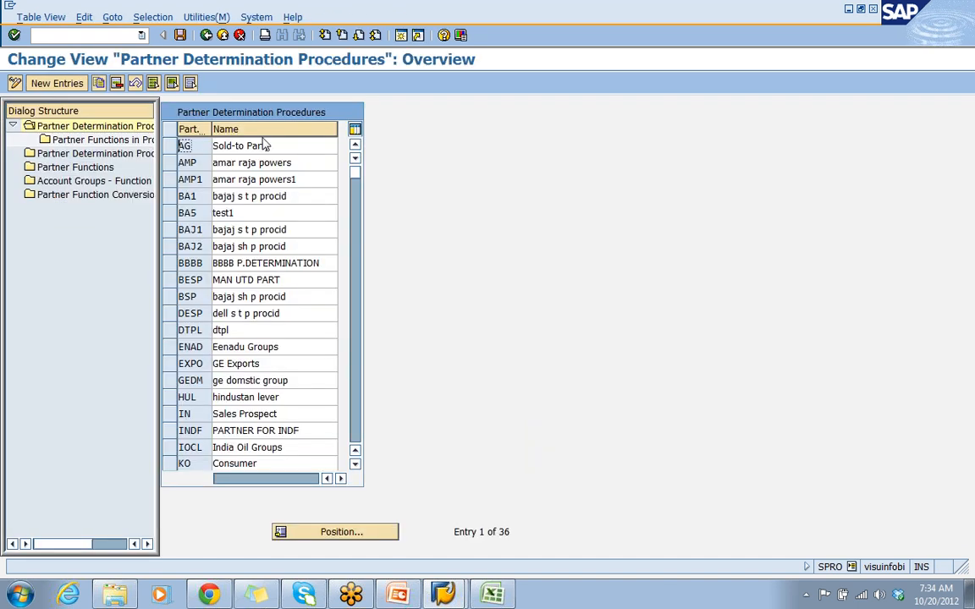
- Check the partner determination procedure notes in Excel, then return to SAP
{"action": "key", "text": "alt+Tab"}
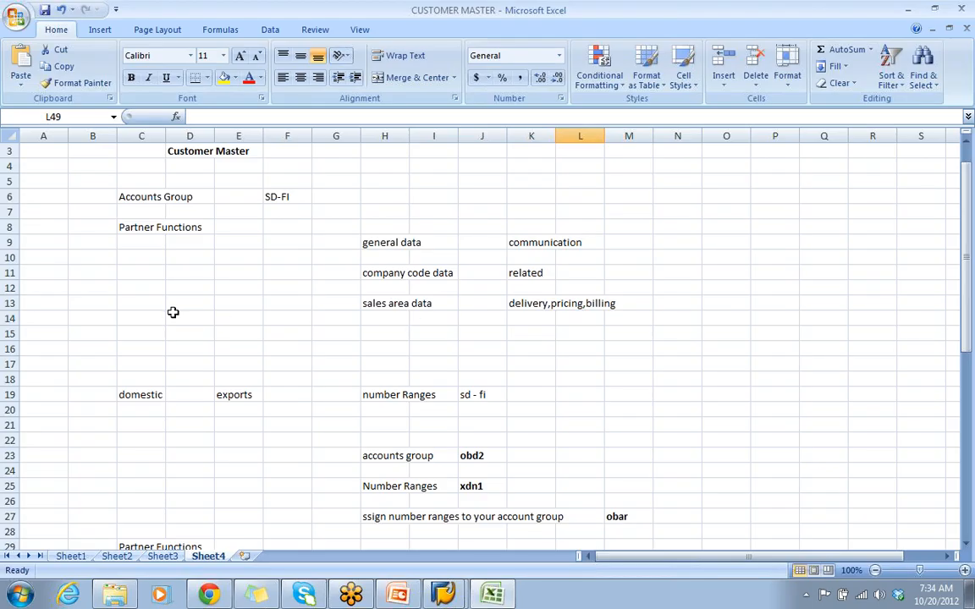
{"action": "left_click", "coordinate": [971, 476]}
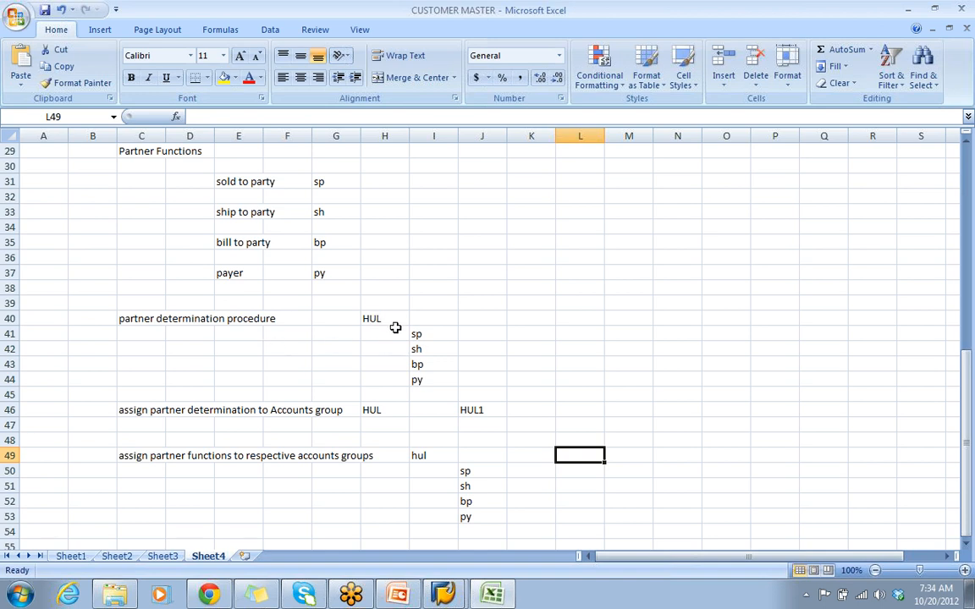
{"action": "key", "text": "alt+Tab"}
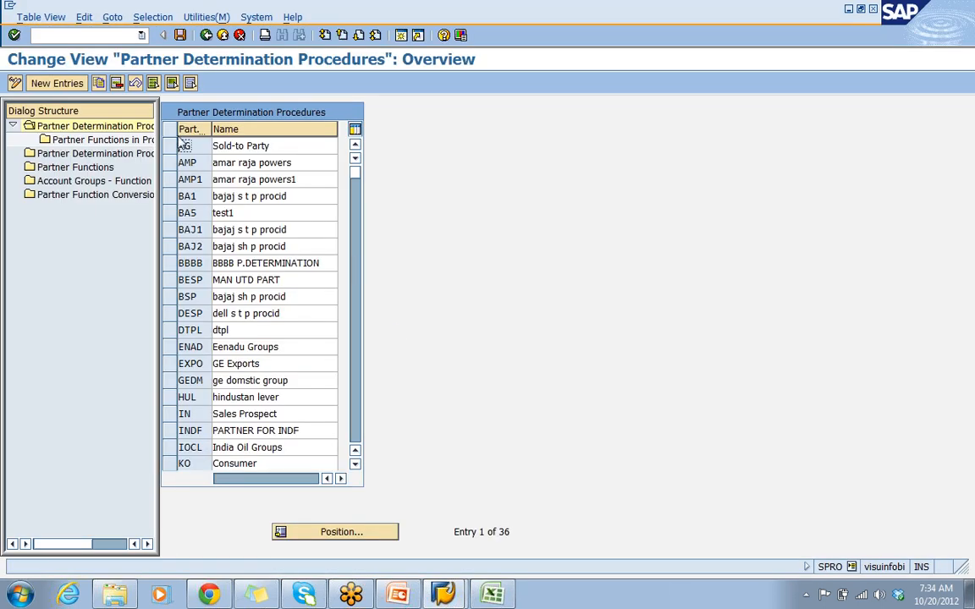
- Create and save partner determination procedure hul1 with the name hindustan lever expo
{"action": "left_click", "coordinate": [54, 76]}
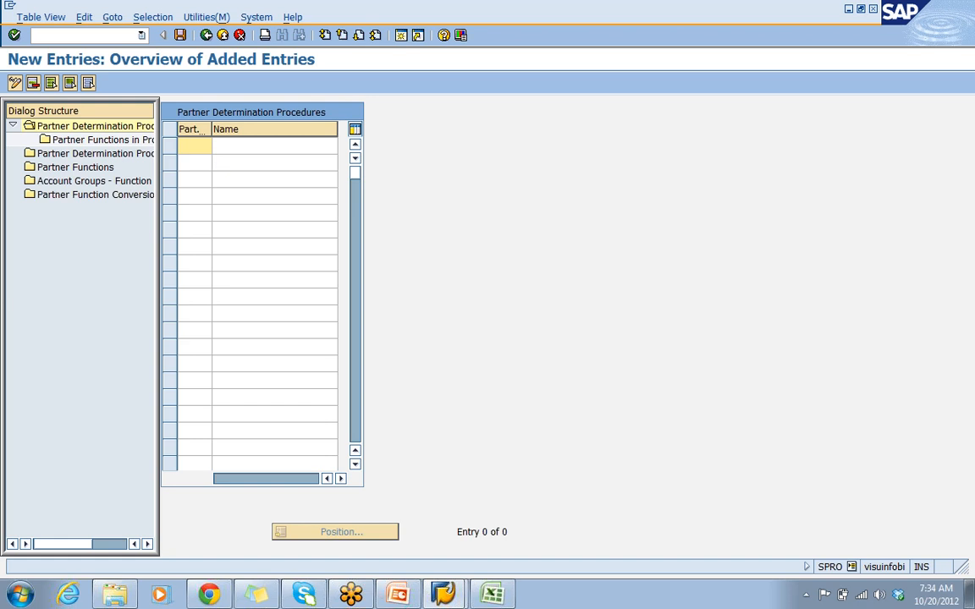
{"action": "type", "text": "hul1"}
{"action": "key", "text": "Tab"}
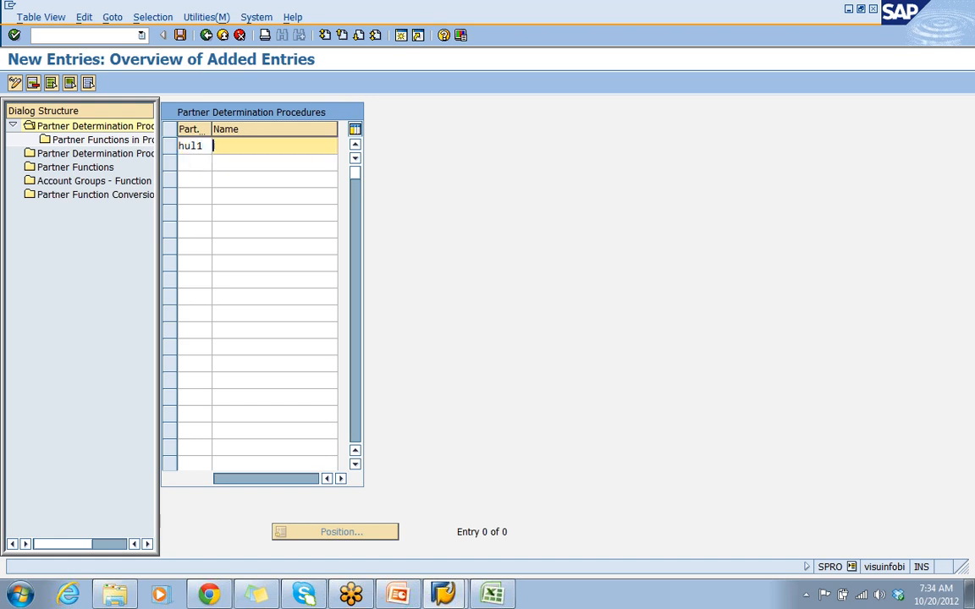
{"action": "type", "text": "hi"}
{"action": "key", "text": "Down"}
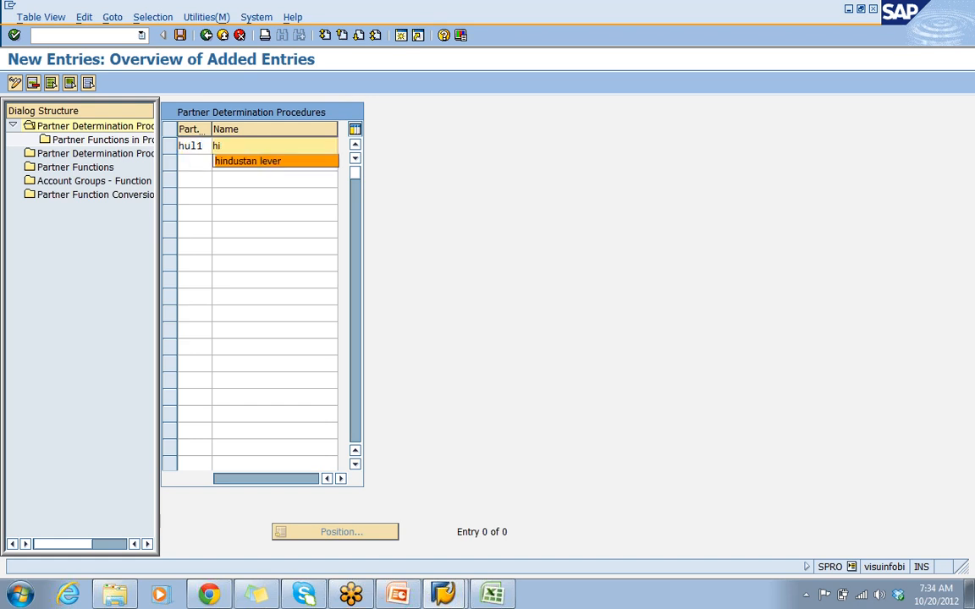
{"action": "key", "text": "Return"}
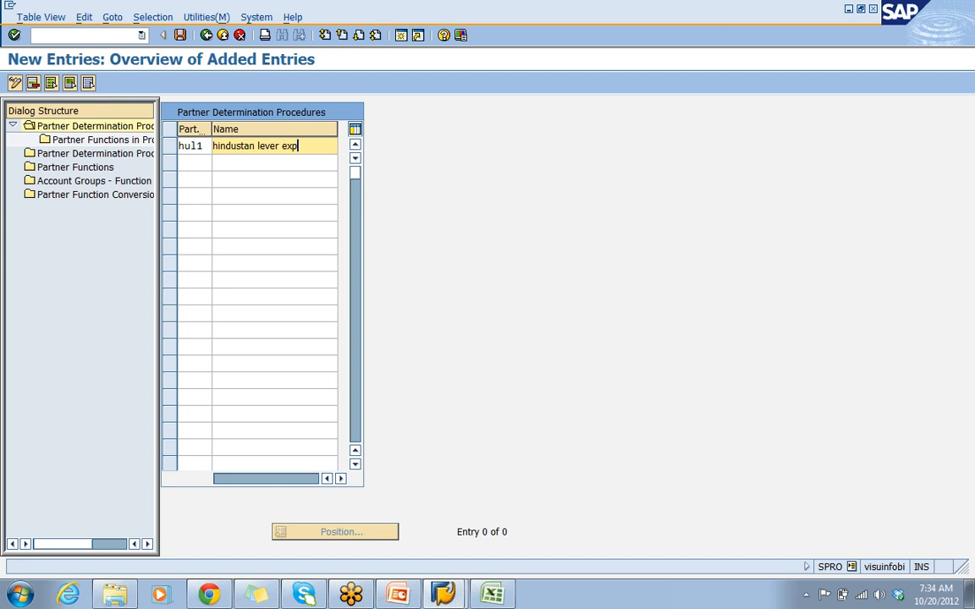
{"action": "type", "text": "expo"}
{"action": "key", "text": "Return"}
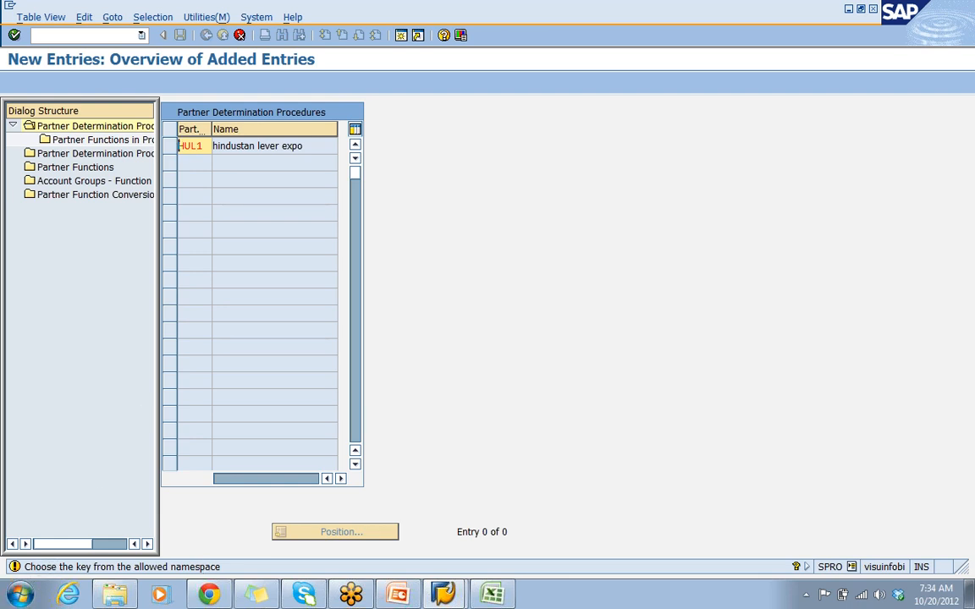
{"action": "key", "text": "Return"}
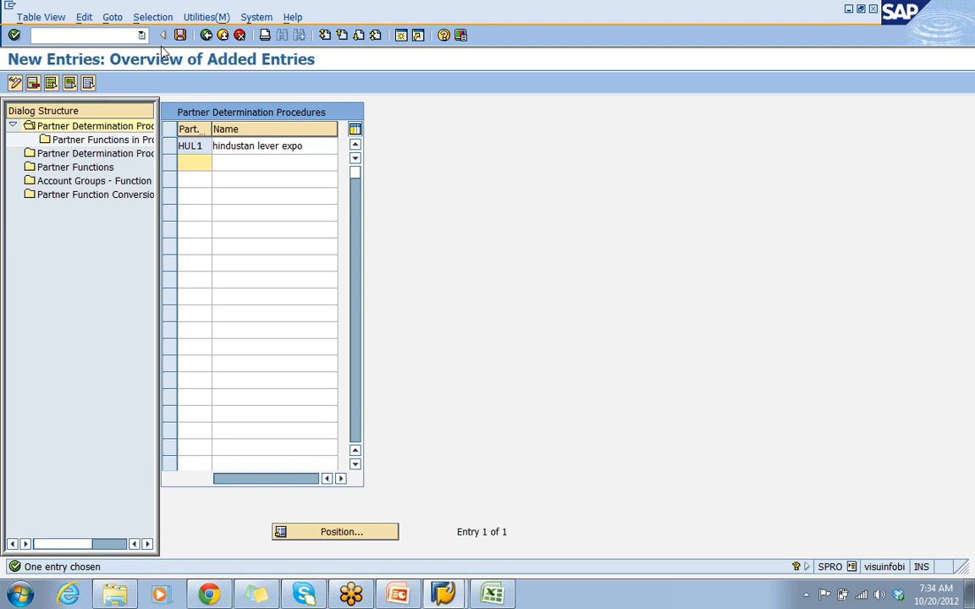
{"action": "left_click", "coordinate": [180, 36]}
- Check the Excel notes, then return to SAP and start new partner function entries for procedure HUL1
{"action": "key", "text": "alt+Tab"}
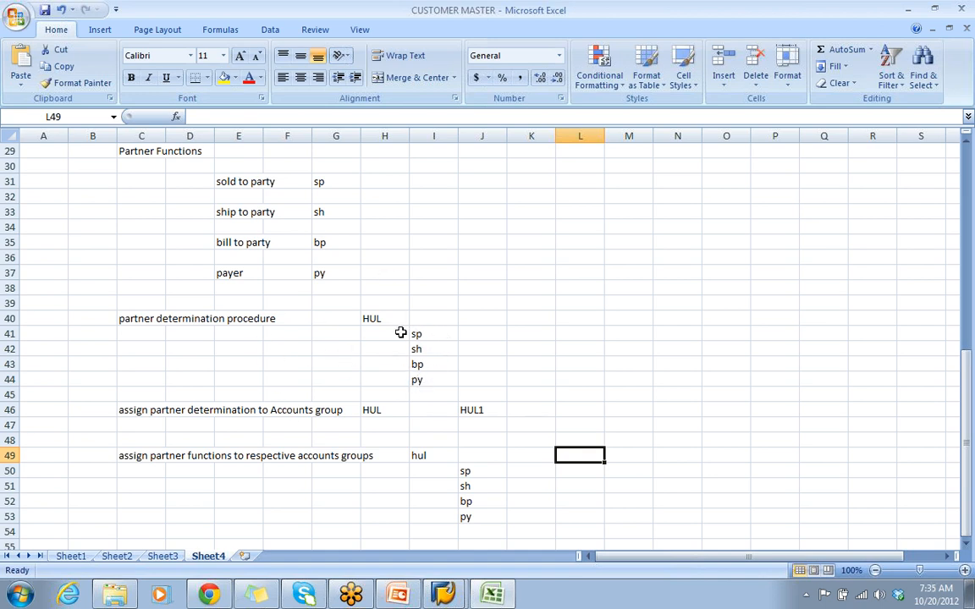
{"action": "key", "text": "alt+Tab"}
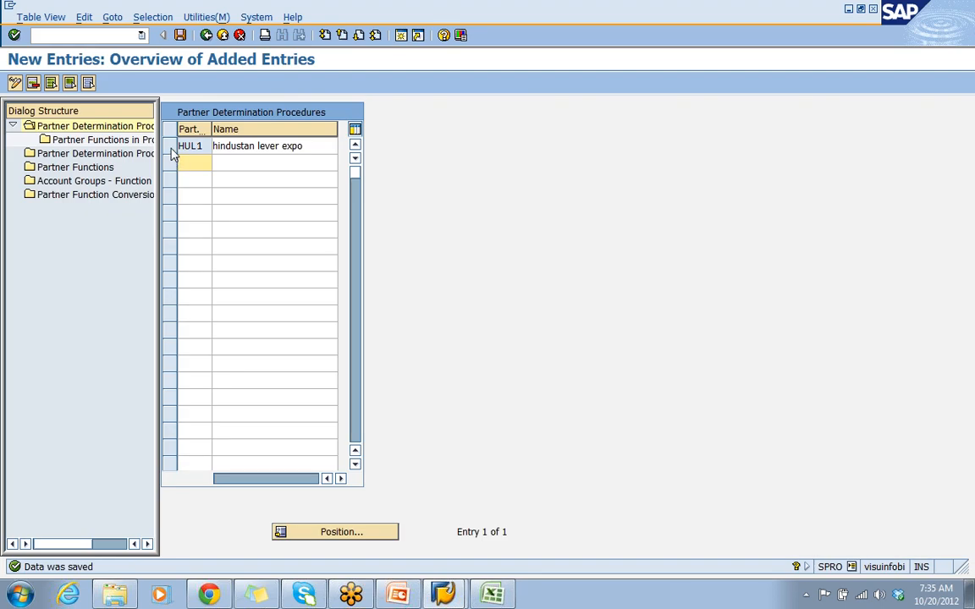
{"action": "left_click", "coordinate": [172, 151]}
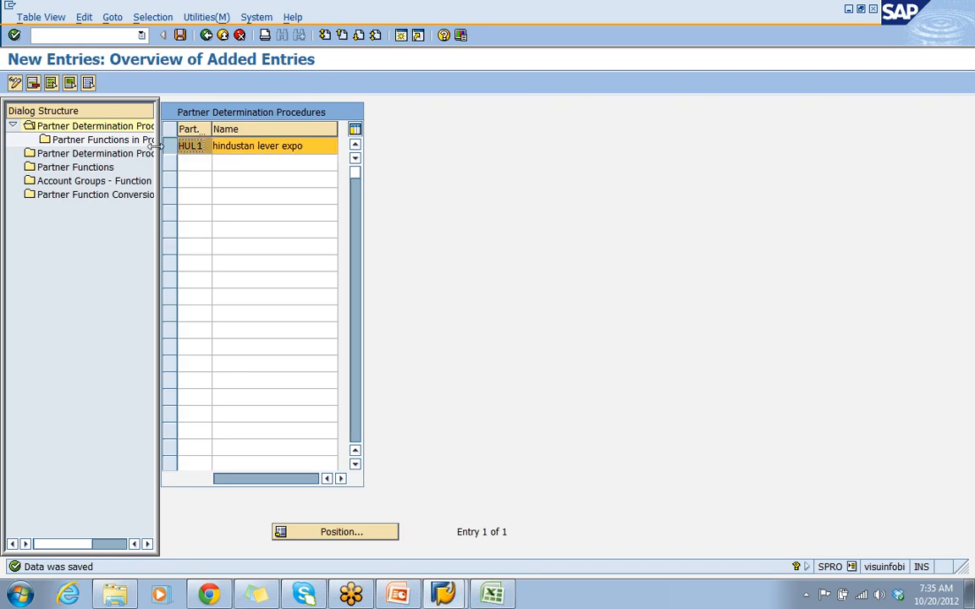
{"action": "double_click", "coordinate": [80, 142]}
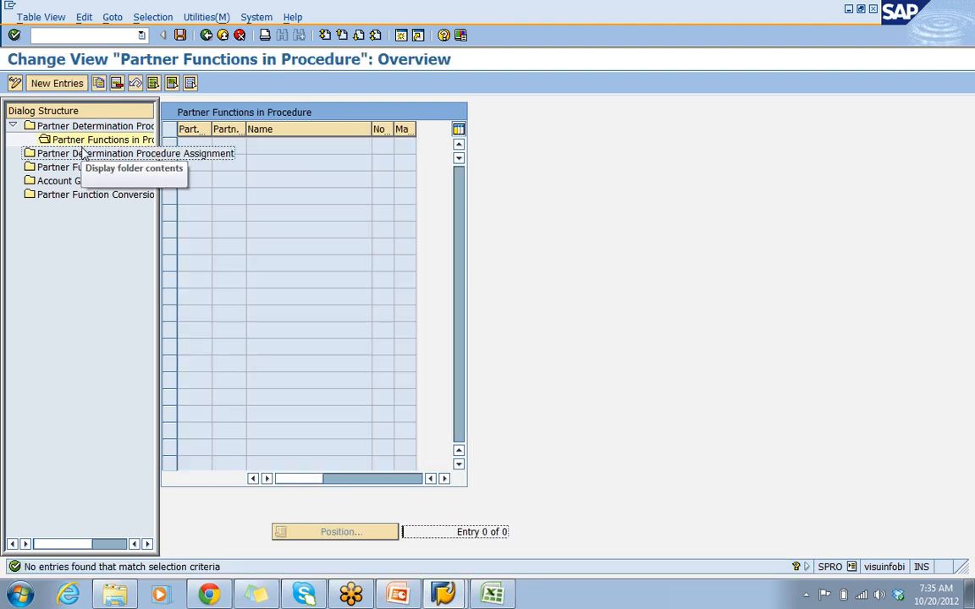
{"action": "left_click", "coordinate": [56, 83]}
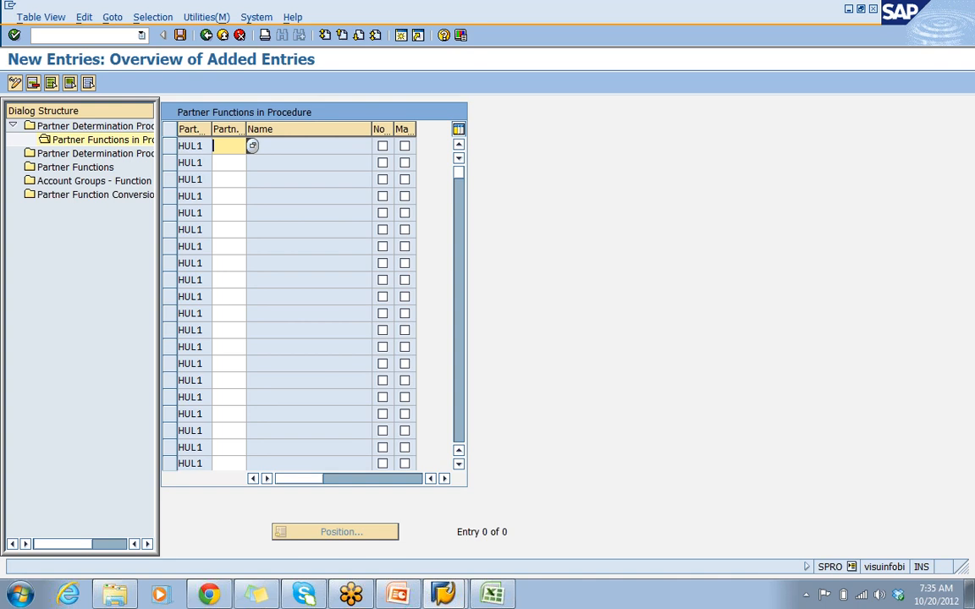
- Enter partner functions SP, SH, BP and PY in procedure HUL1
{"action": "type", "text": "s"}
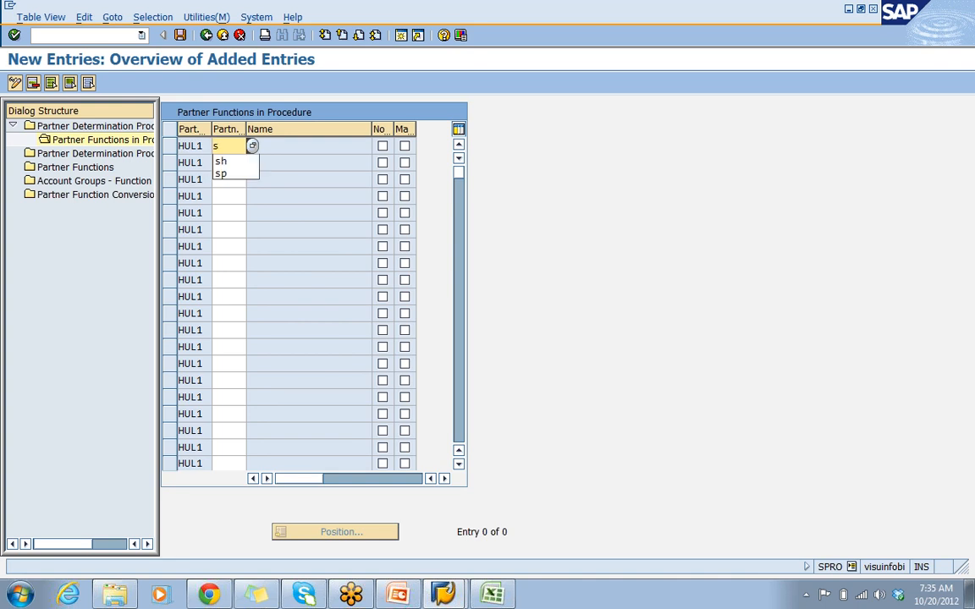
{"action": "type", "text": "p"}
{"action": "key", "text": "Return"}
{"action": "left_click", "coordinate": [219, 161]}
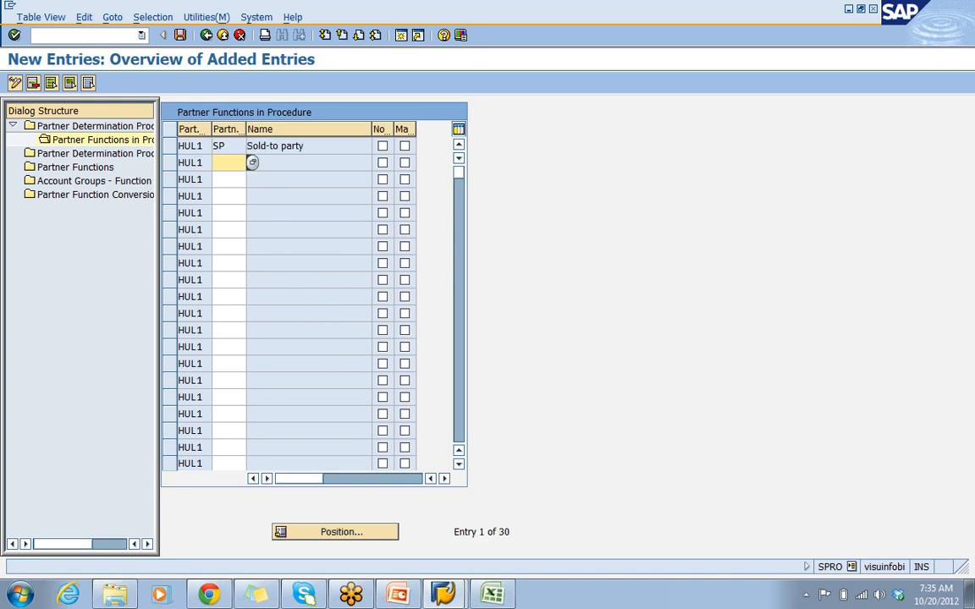
{"action": "type", "text": "sh"}
{"action": "key", "text": "Return"}
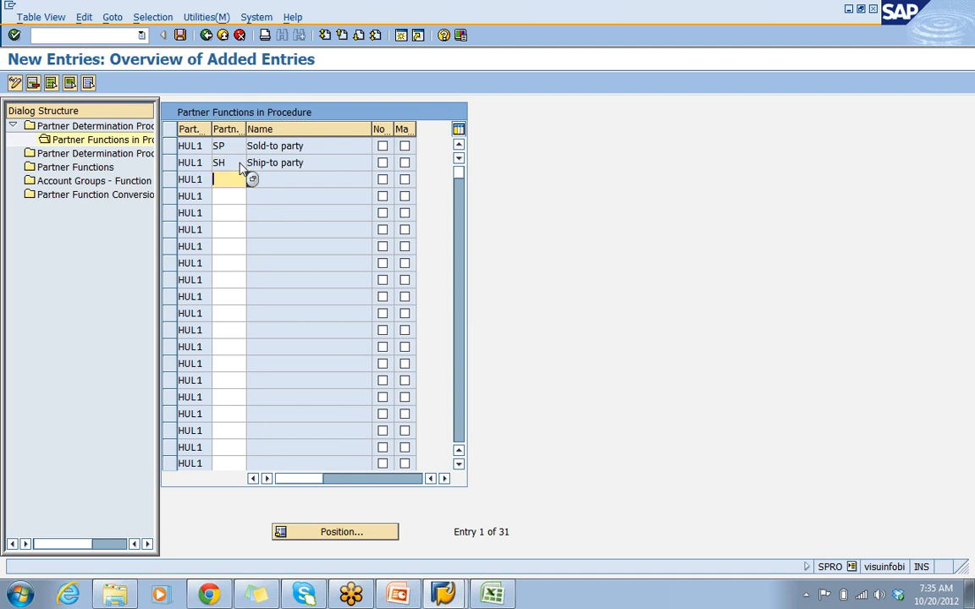
{"action": "type", "text": "bp"}
{"action": "key", "text": "Return"}
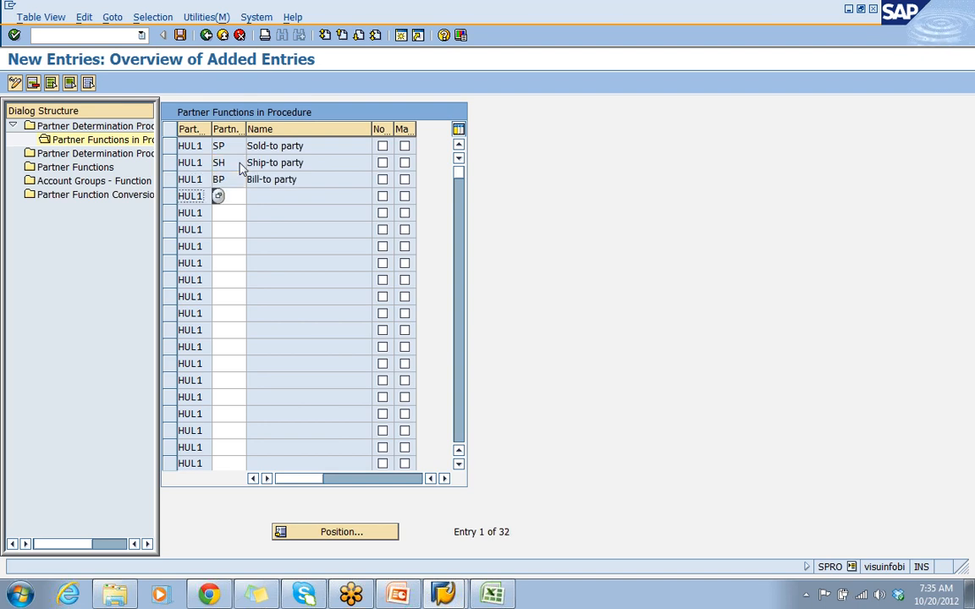
{"action": "type", "text": "py"}
{"action": "key", "text": "Return"}
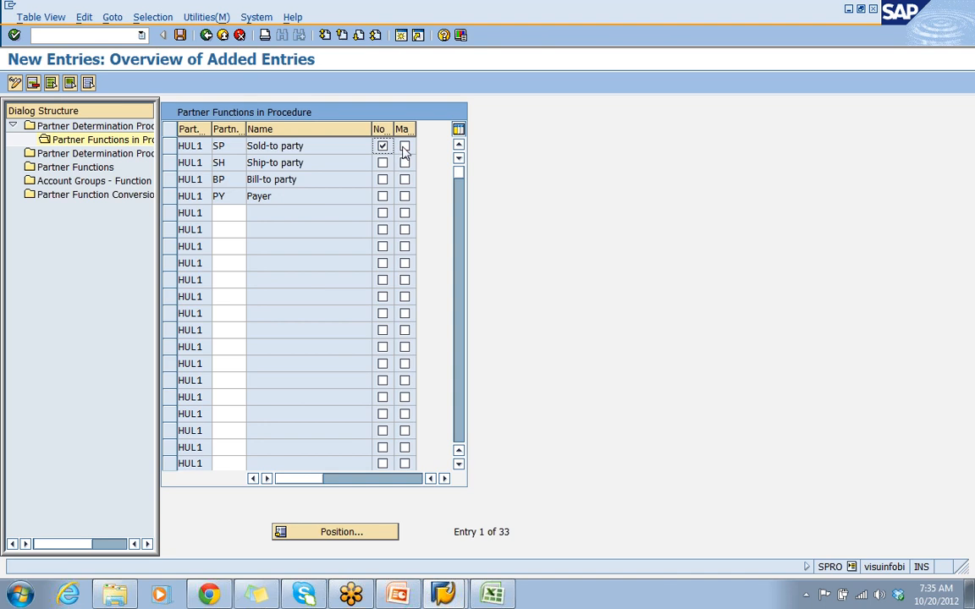
- Mark SP as not modifiable, make SP, SH, BP and PY mandatory in procedure HUL1, and save
{"action": "left_click", "coordinate": [405, 148]}
{"action": "left_click", "coordinate": [404, 164]}
{"action": "left_click", "coordinate": [404, 181]}
{"action": "left_click", "coordinate": [405, 197]}
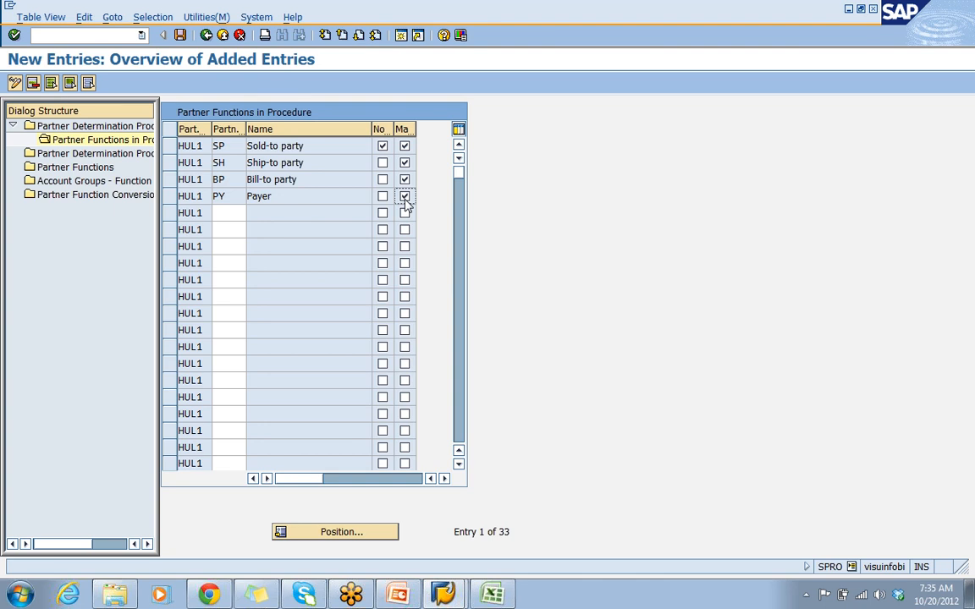
{"action": "left_click", "coordinate": [178, 39]}
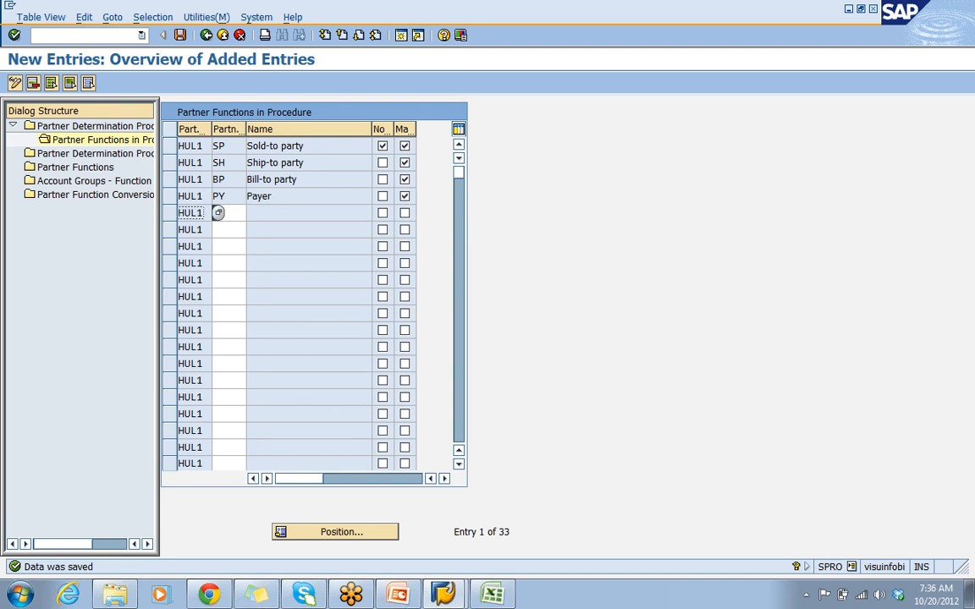
- Open the partner determination procedure assignment, switch to Excel, and enter HUL under domestic and HUL1 under exports
{"action": "left_click", "coordinate": [73, 157]}
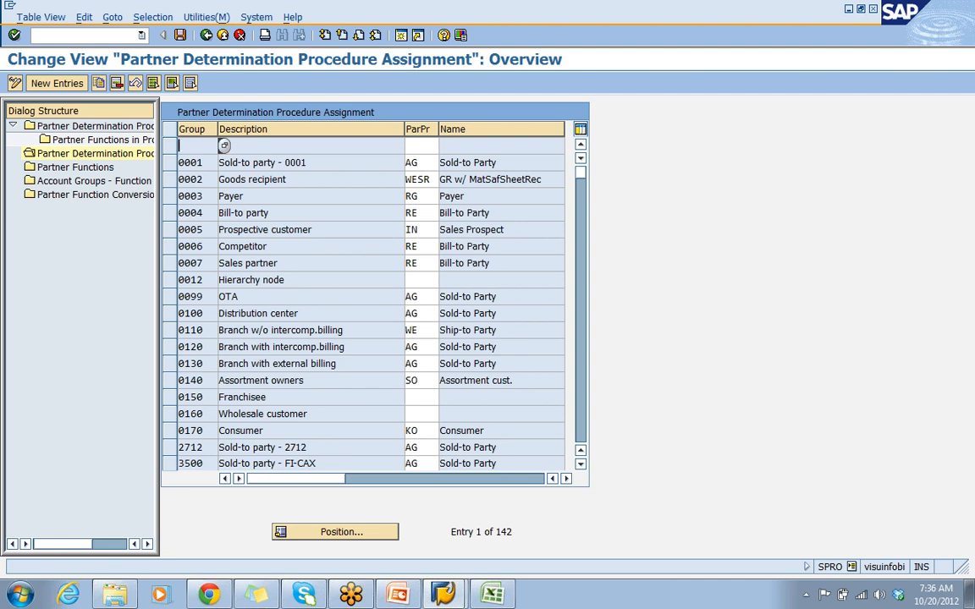
{"action": "key", "text": "alt+Tab"}
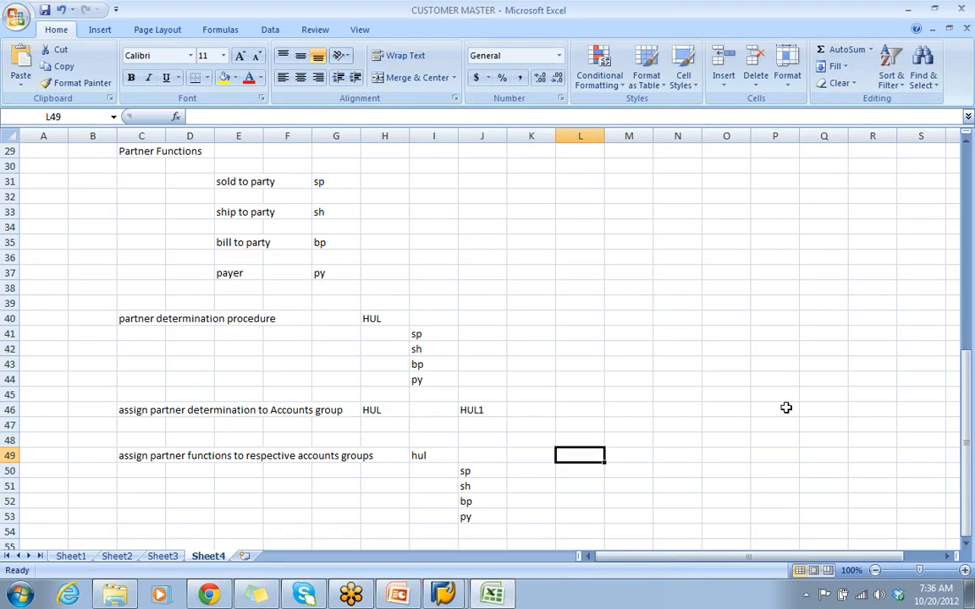
{"action": "left_click_drag", "start_coordinate": [965, 423], "coordinate": [964, 245]}
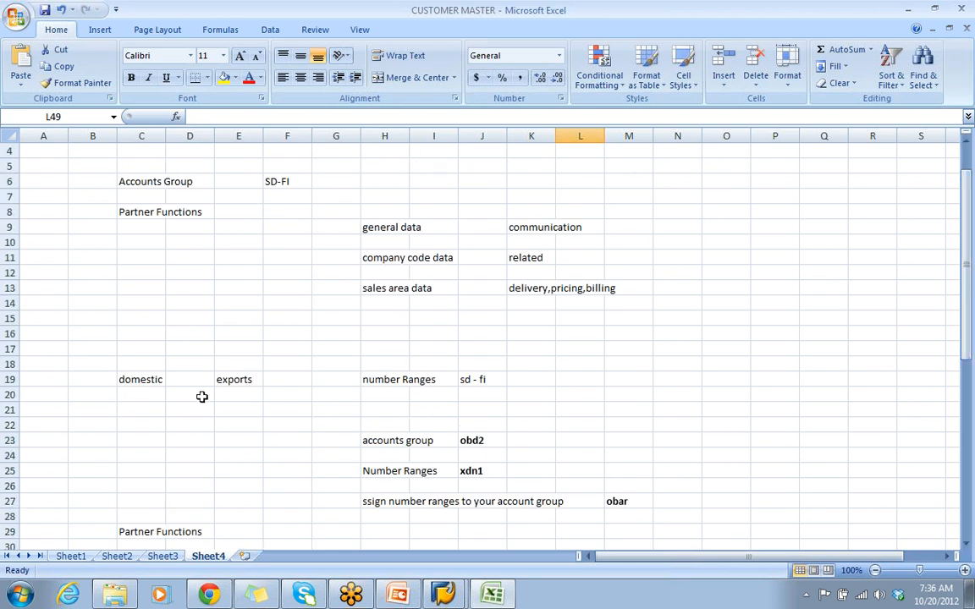
{"action": "left_click", "coordinate": [135, 399]}
{"action": "type", "text": "HU"}
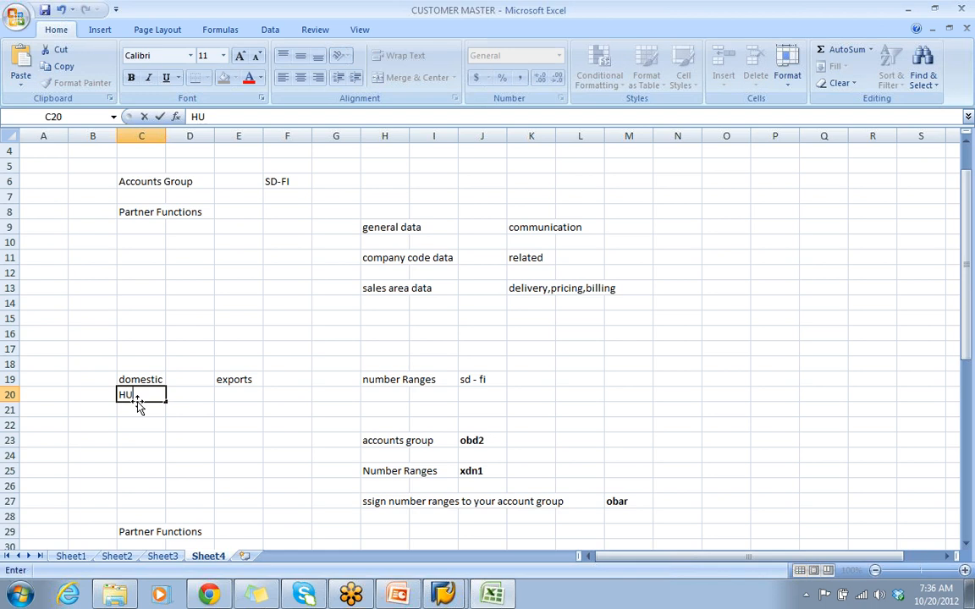
{"action": "key", "text": "Tab"}
{"action": "key", "text": "Tab"}
{"action": "type", "text": "HU"}
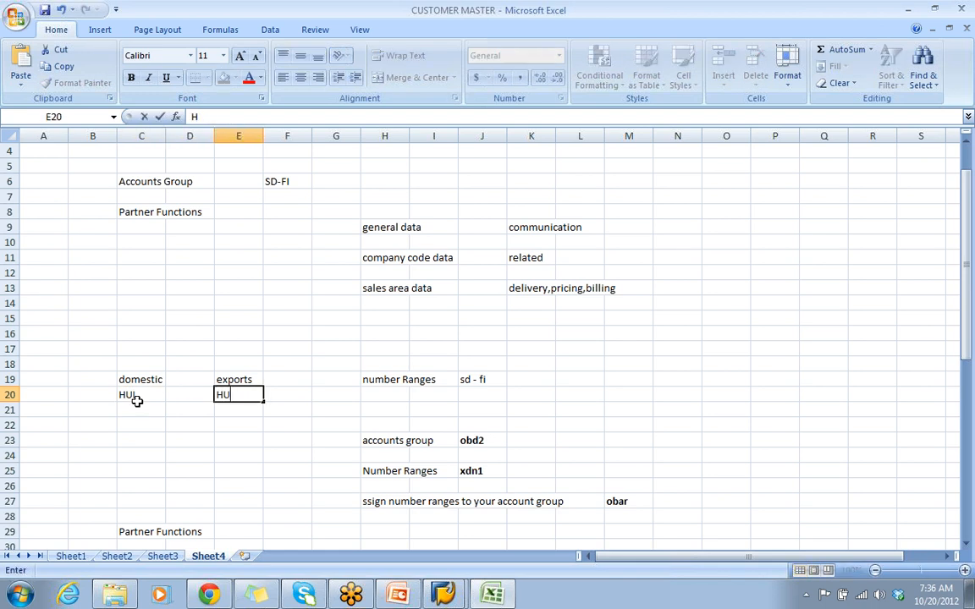
{"action": "type", "text": "L1"}
{"action": "left_click", "coordinate": [842, 412]}
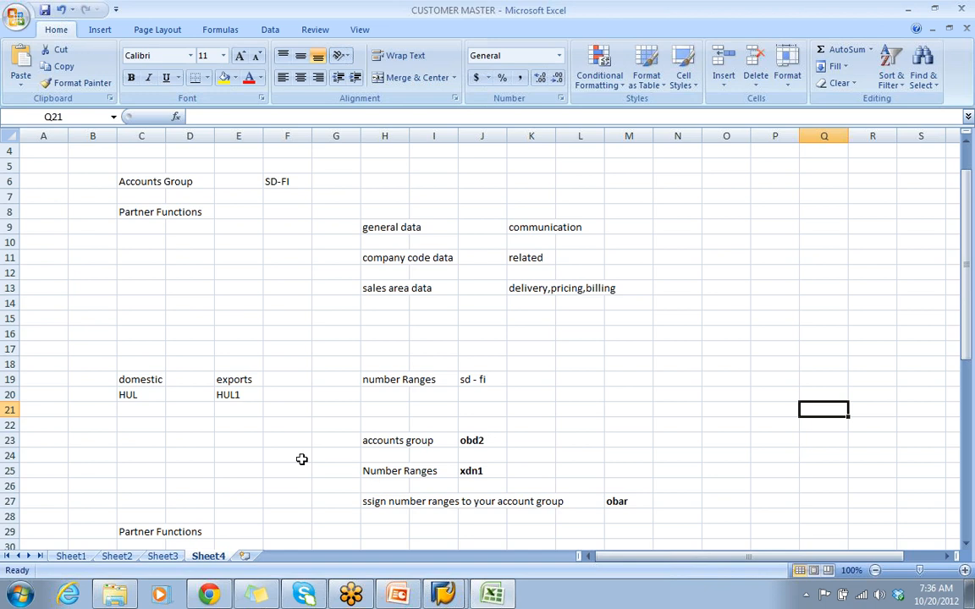
- Return to SAP, assign partner determination procedure HUL1 to account group HUL1, and save
{"action": "left_click", "coordinate": [972, 484]}
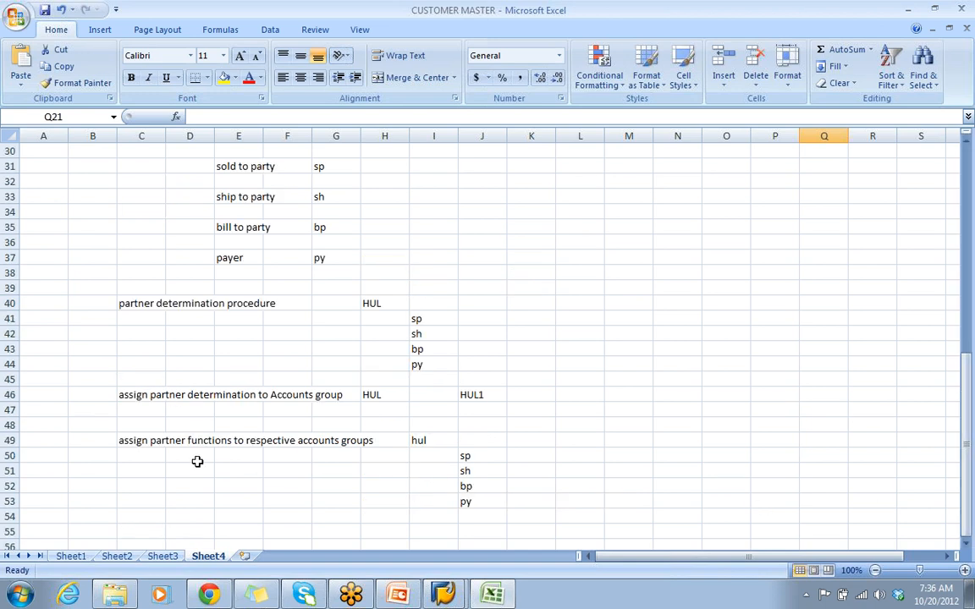
{"action": "key", "text": "alt+Tab"}
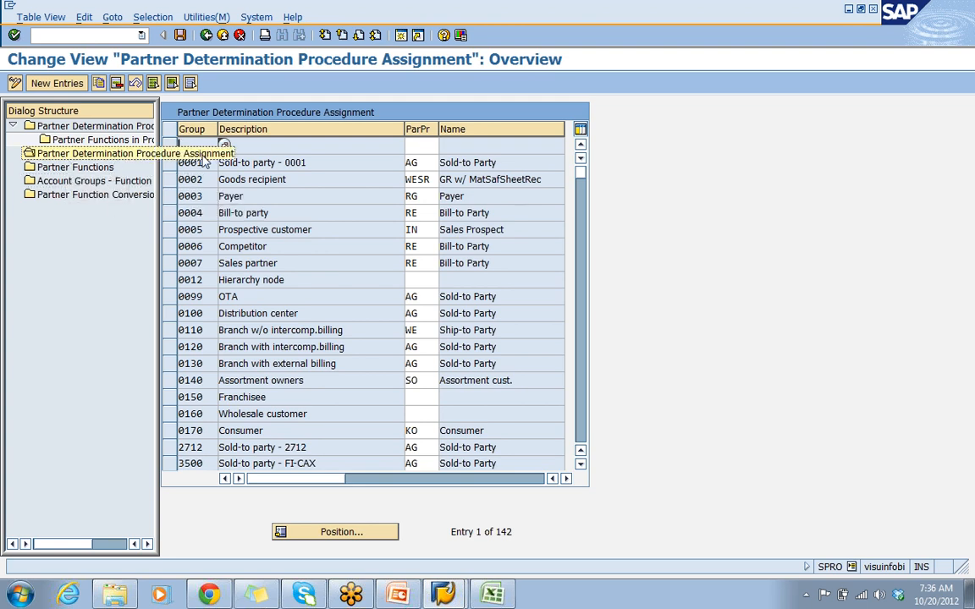
{"action": "left_click", "coordinate": [342, 535]}
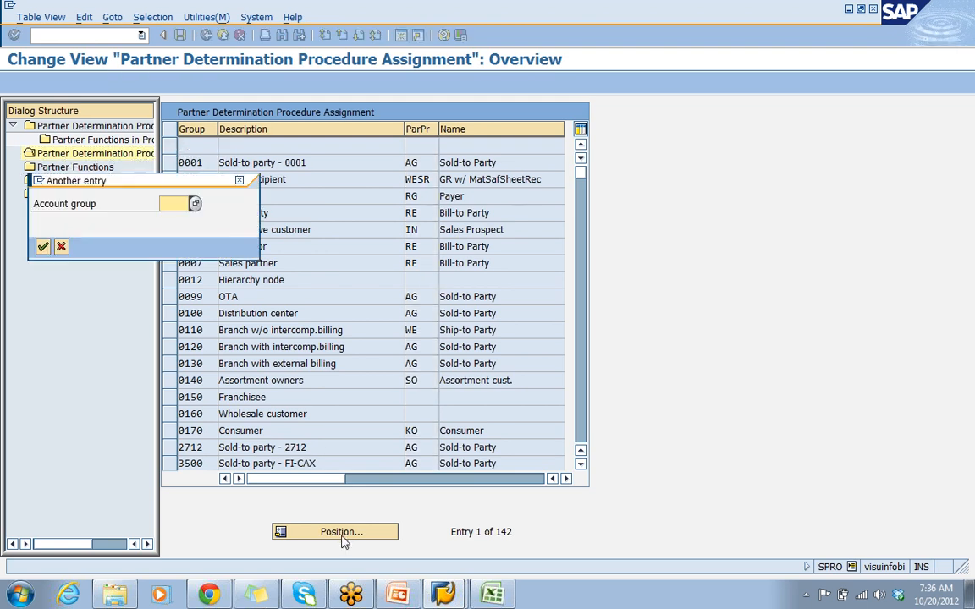
{"action": "type", "text": "hul1"}
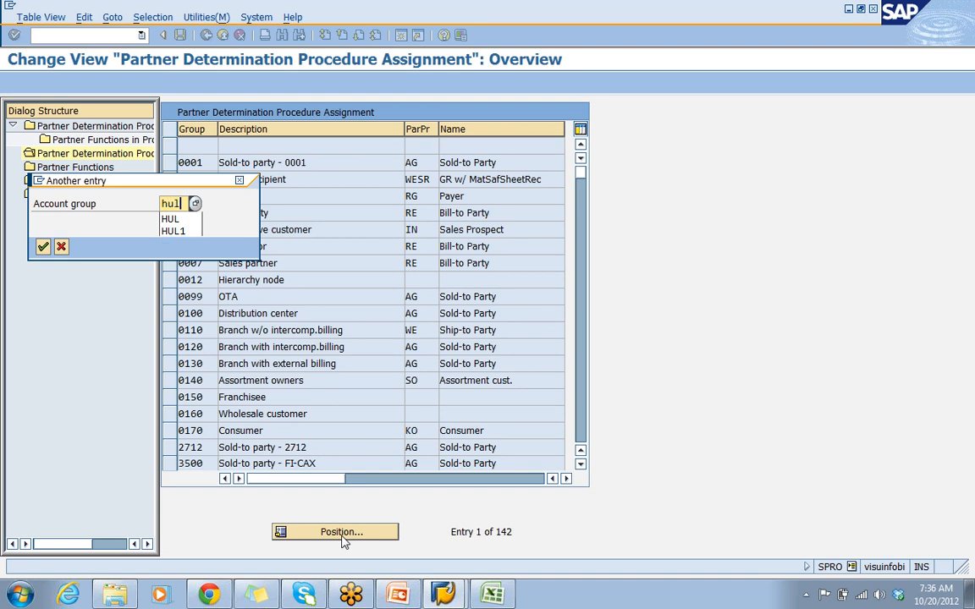
{"action": "key", "text": "Return"}
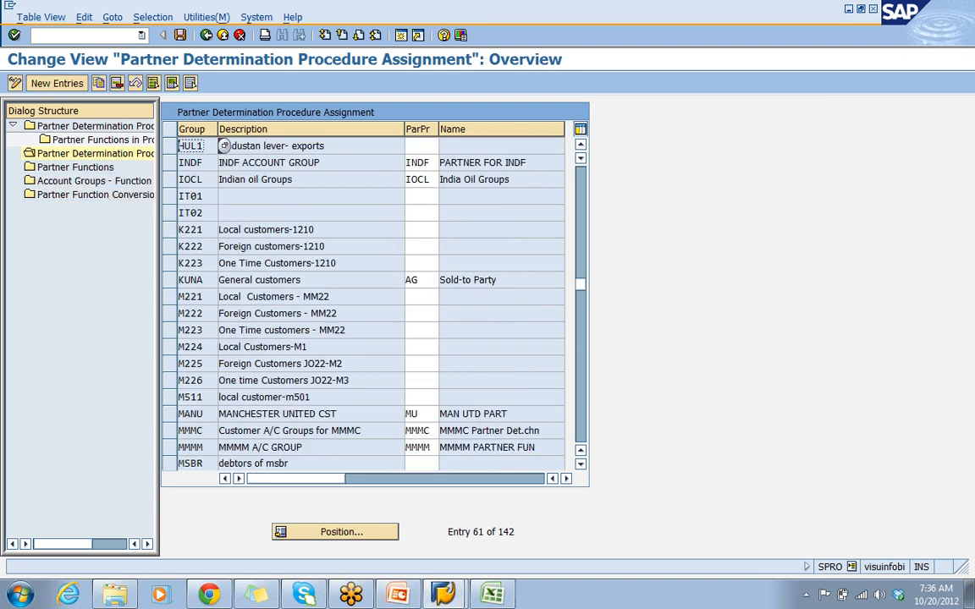
{"action": "left_click", "coordinate": [223, 145]}
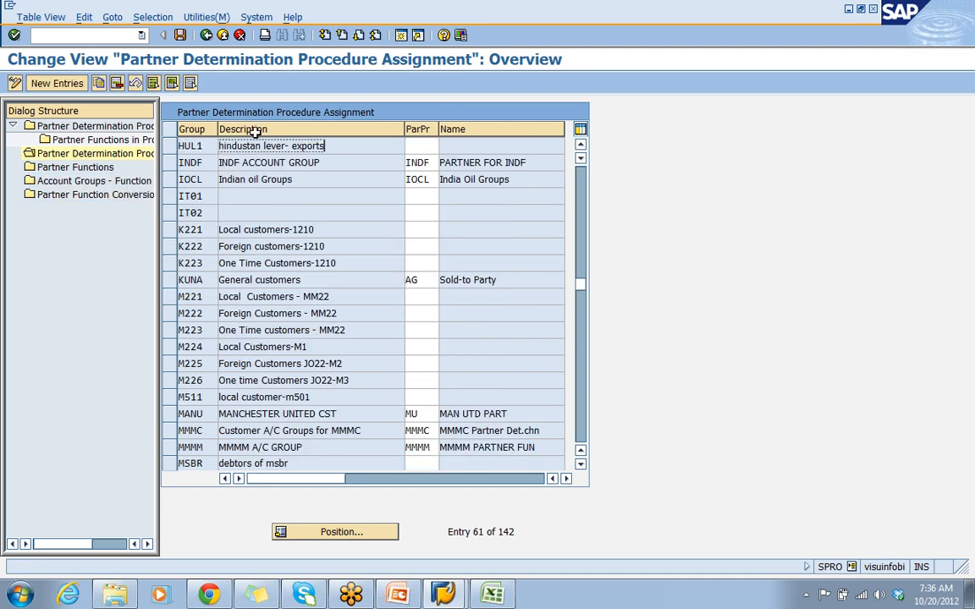
{"action": "key", "text": "Tab"}
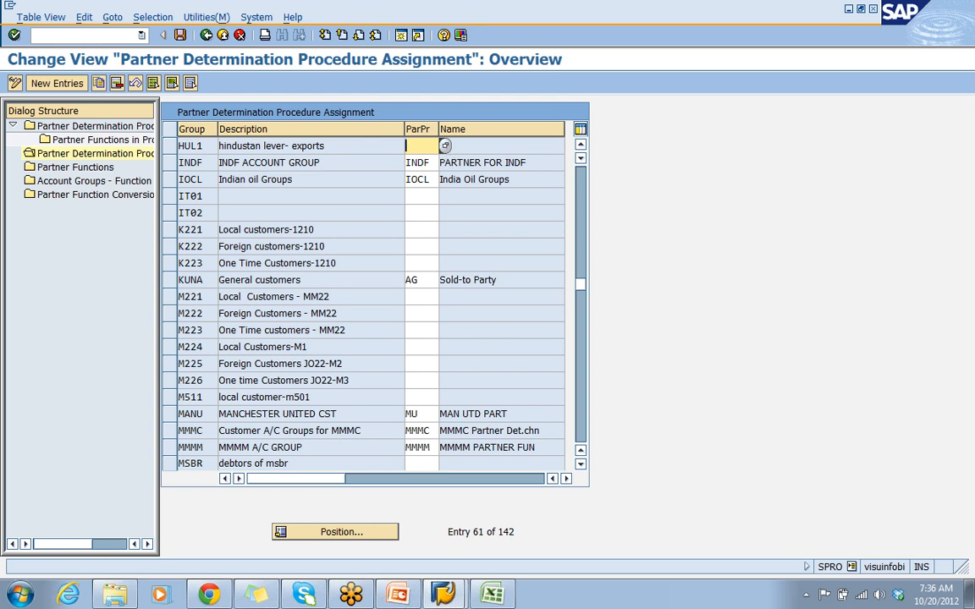
{"action": "type", "text": "hul1"}
{"action": "key", "text": "Return"}
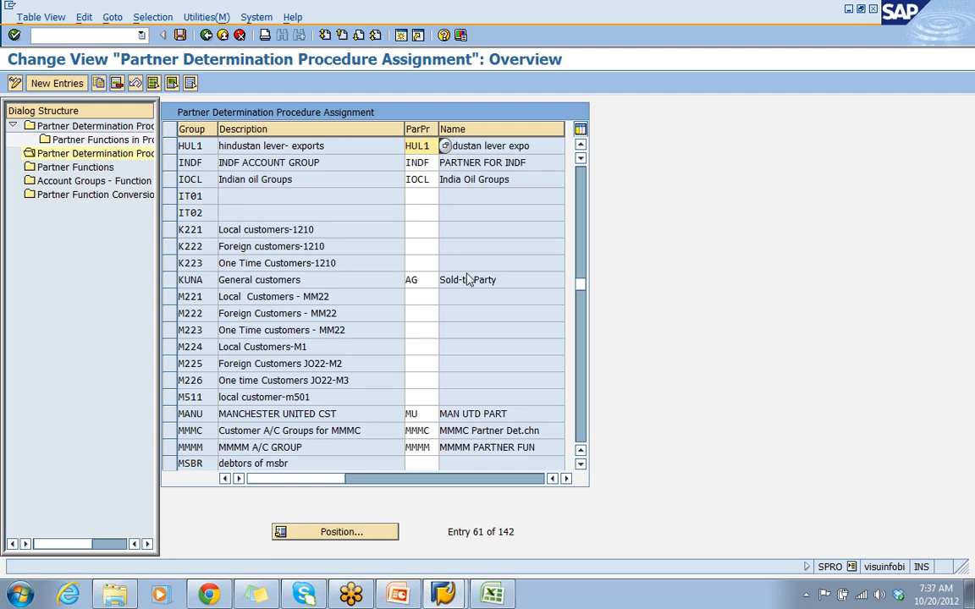
{"action": "left_click", "coordinate": [180, 37]}
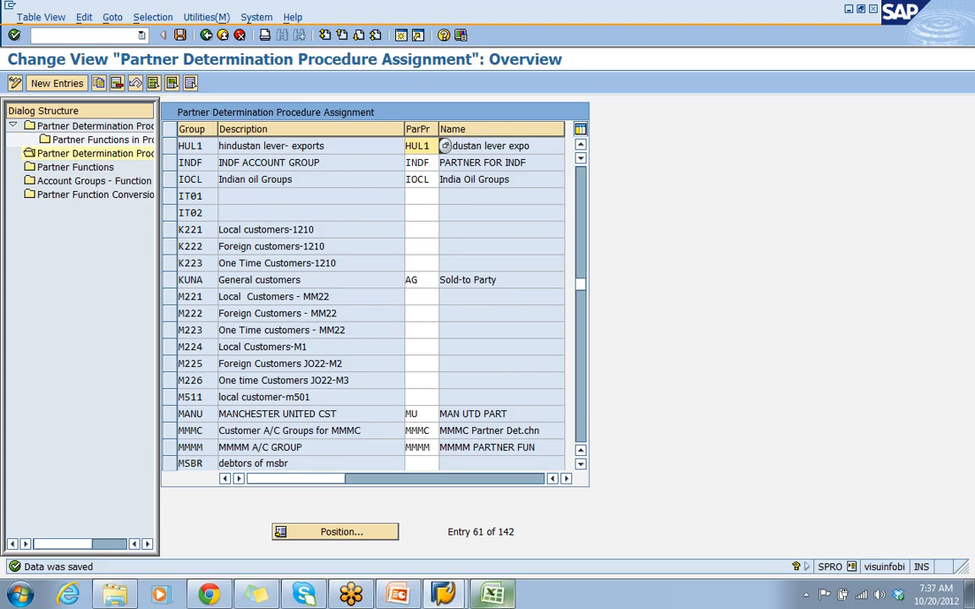
- Check the Excel notes, return to SAP, and add a function assignment entry for partner function SP with account group HUL1
{"action": "left_click", "coordinate": [492, 594]}
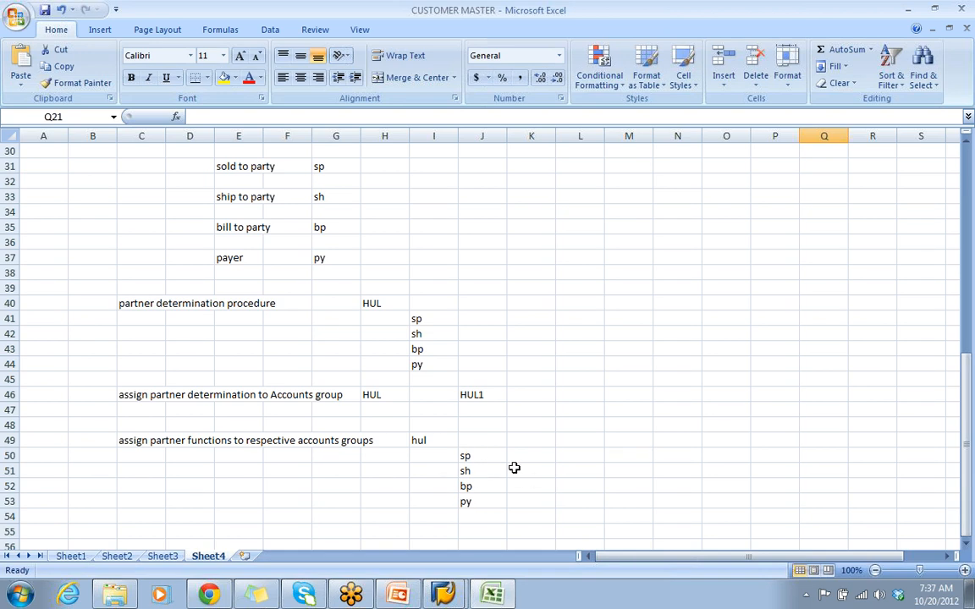
{"action": "key", "text": "alt+Tab"}
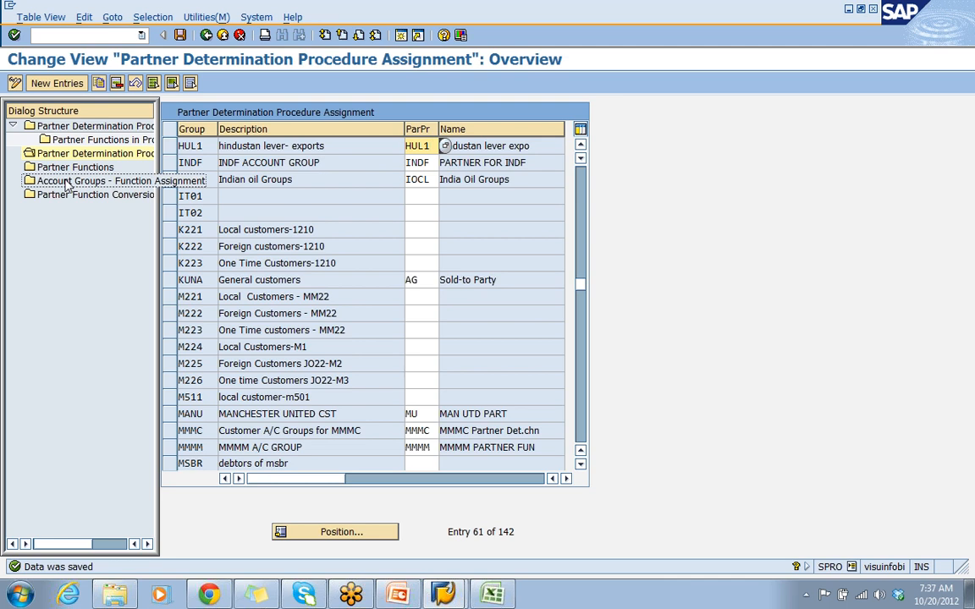
{"action": "double_click", "coordinate": [68, 181]}
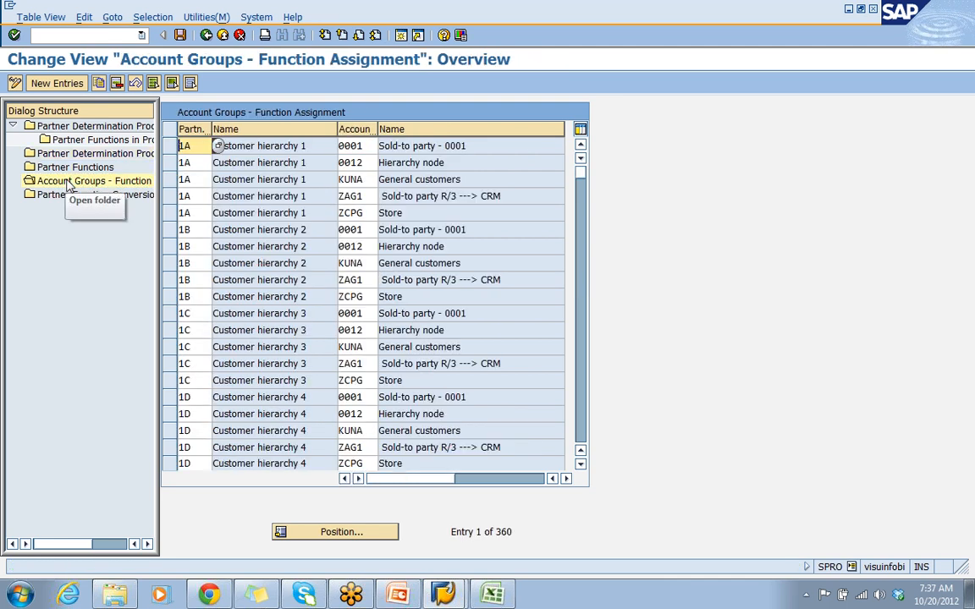
{"action": "left_click", "coordinate": [57, 85]}
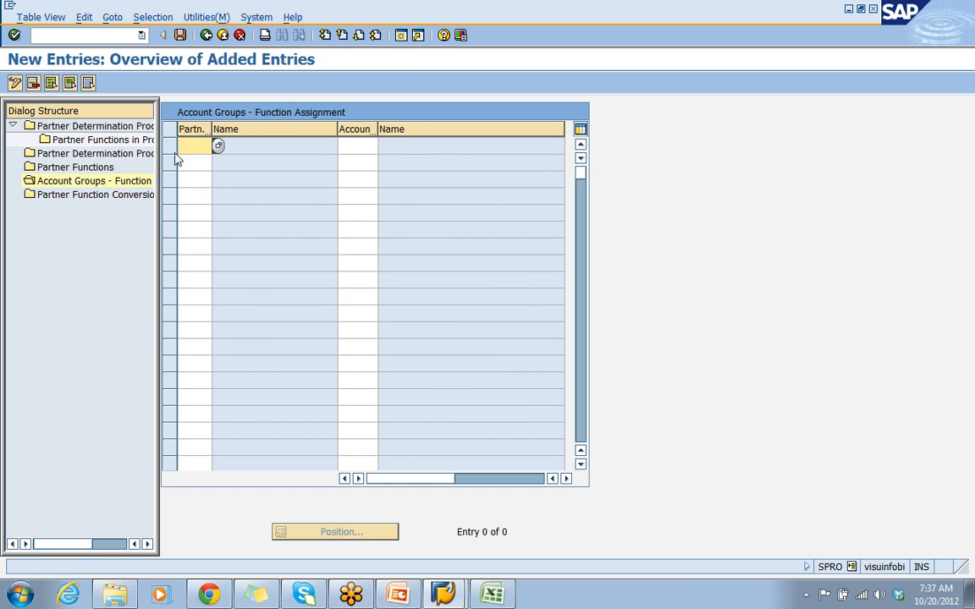
{"action": "type", "text": "s"}
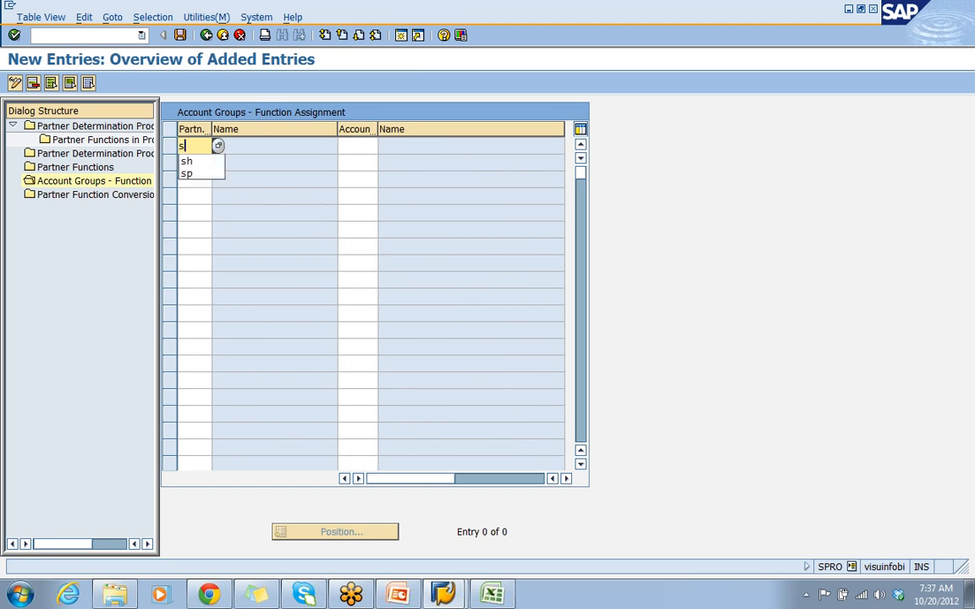
{"action": "type", "text": "p"}
{"action": "key", "text": "Return"}
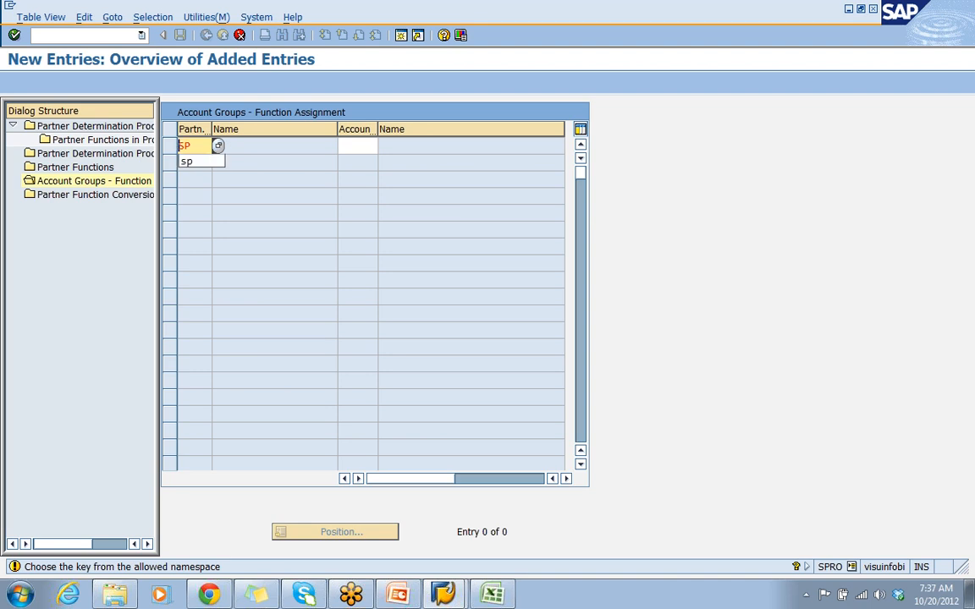
{"action": "left_click", "coordinate": [357, 146]}
{"action": "type", "text": "hul"}
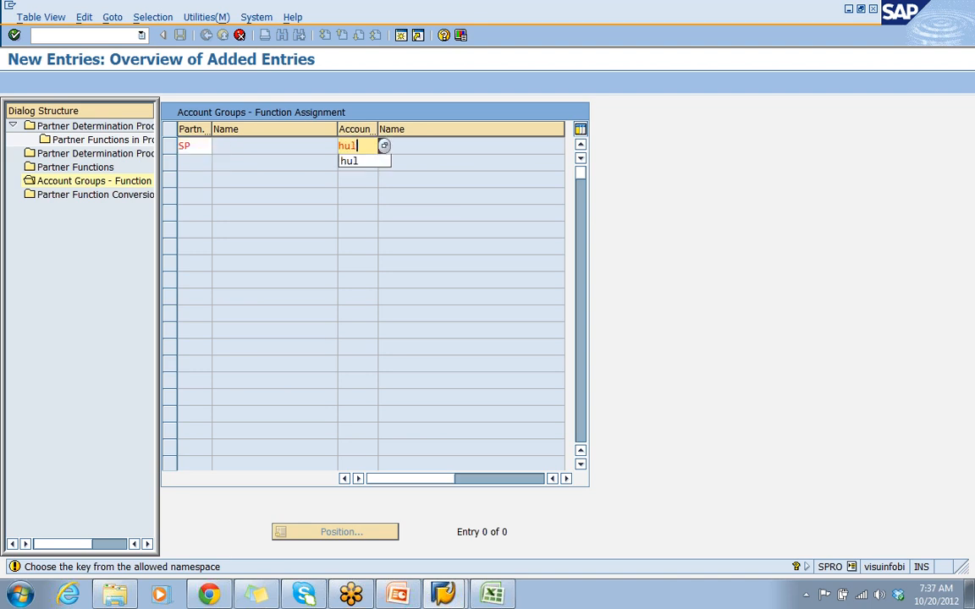
{"action": "type", "text": "1"}
{"action": "key", "text": "Return"}
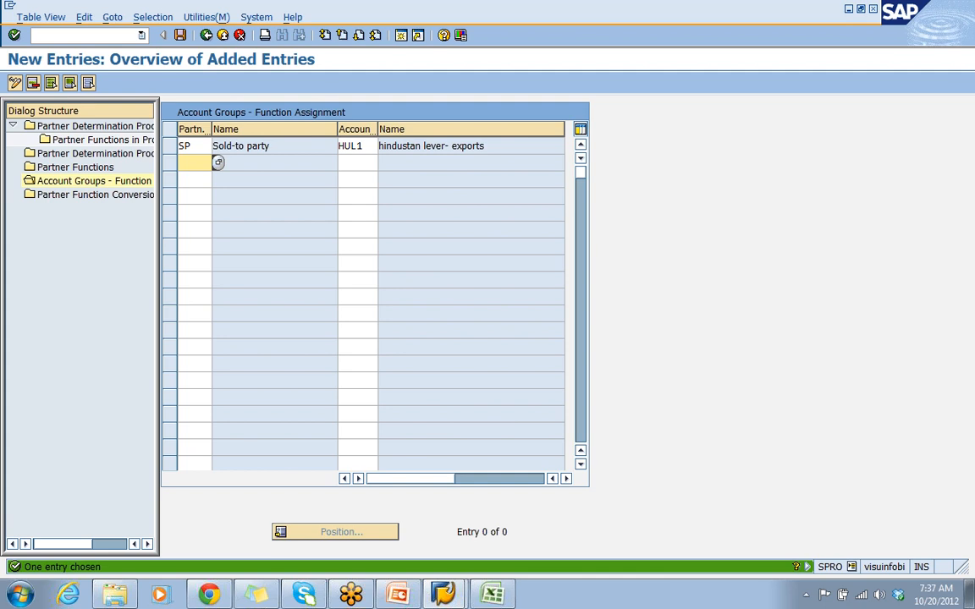
- Assign partner functions SH and BP to account group HUL1
{"action": "type", "text": "sh"}
{"action": "left_click", "coordinate": [357, 161]}
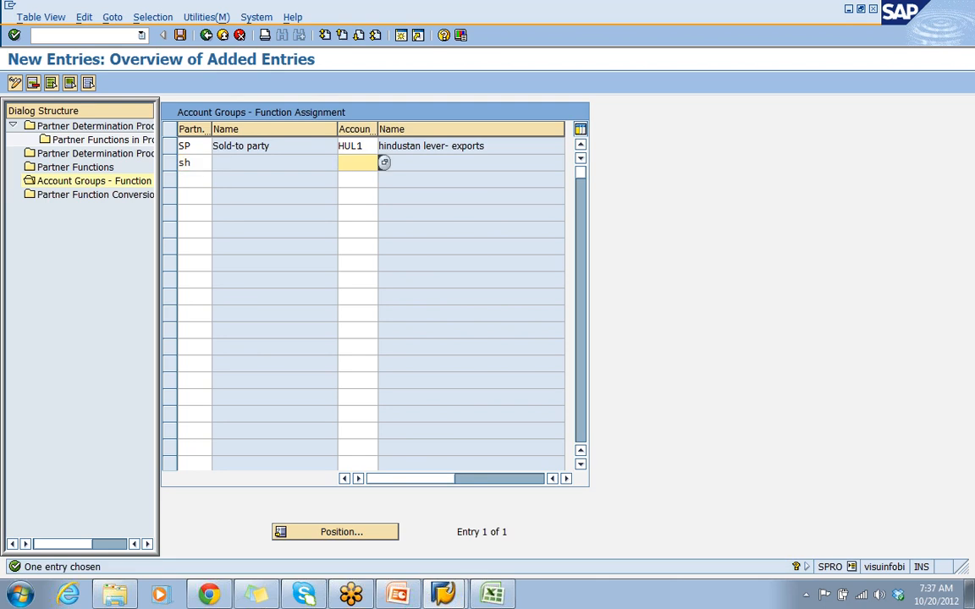
{"action": "type", "text": "hul1"}
{"action": "key", "text": "Return"}
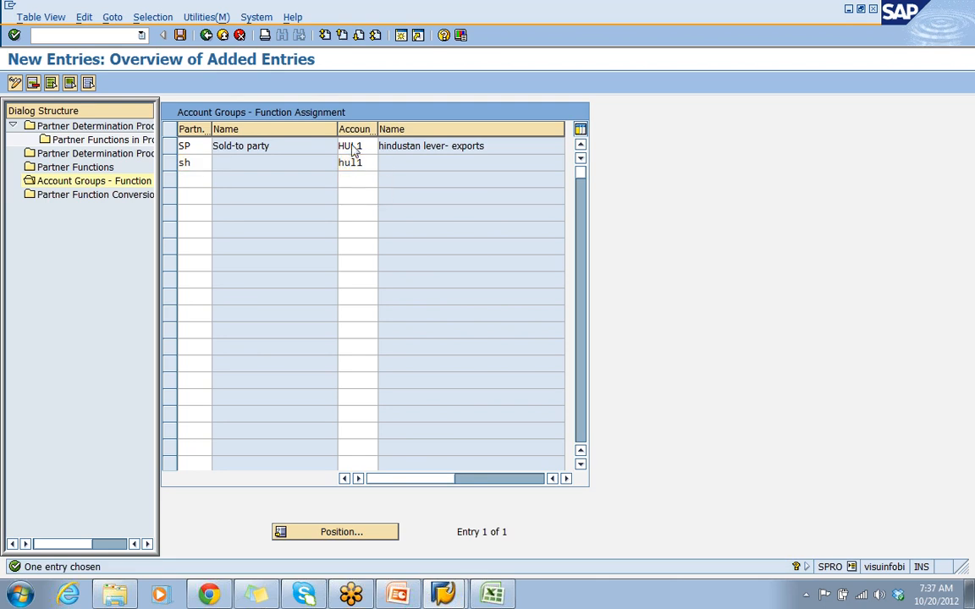
{"action": "key", "text": "Return"}
{"action": "type", "text": "bp"}
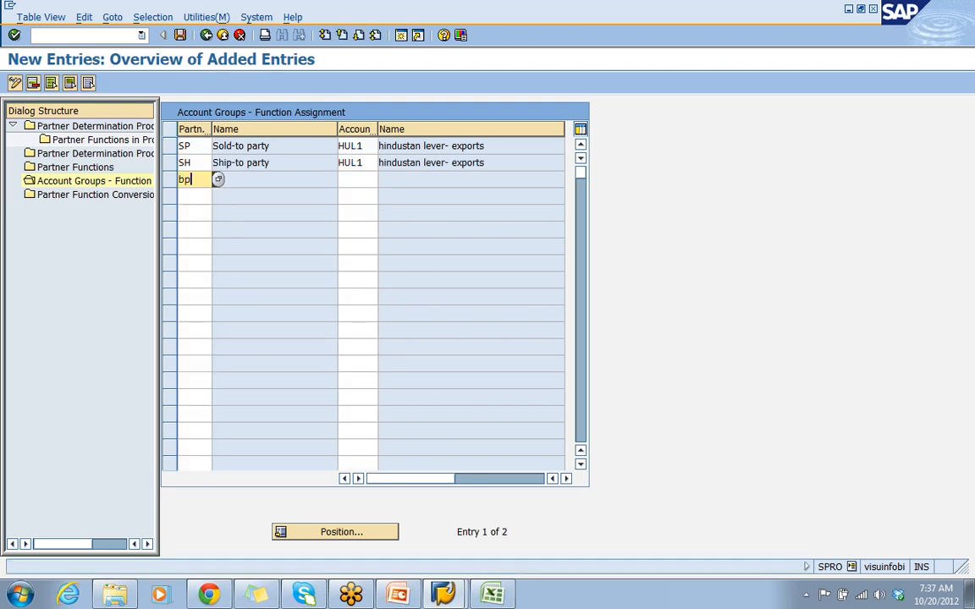
{"action": "left_click", "coordinate": [357, 179]}
{"action": "type", "text": "hul1"}
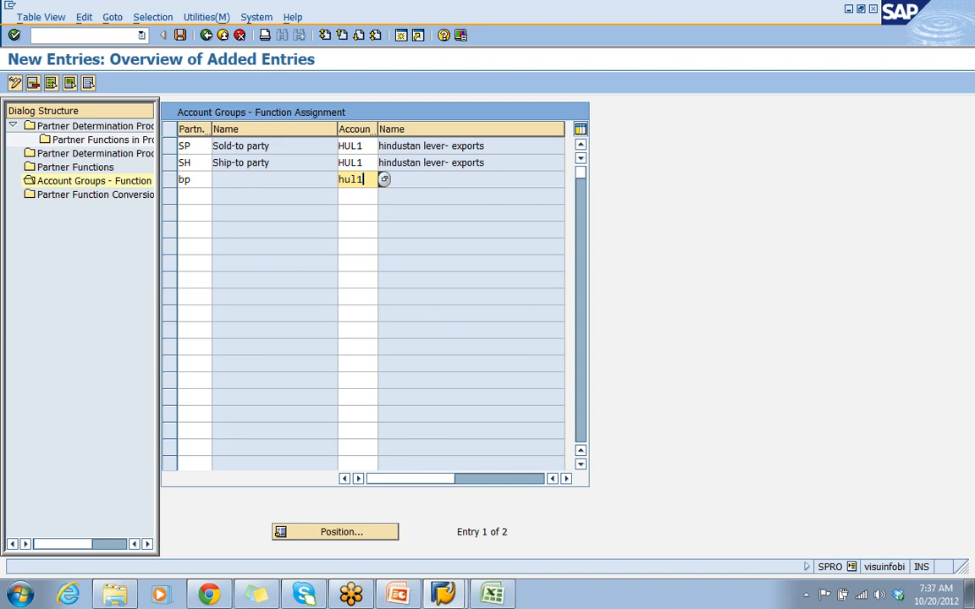
{"action": "key", "text": "Return"}
{"action": "key", "text": "Return"}
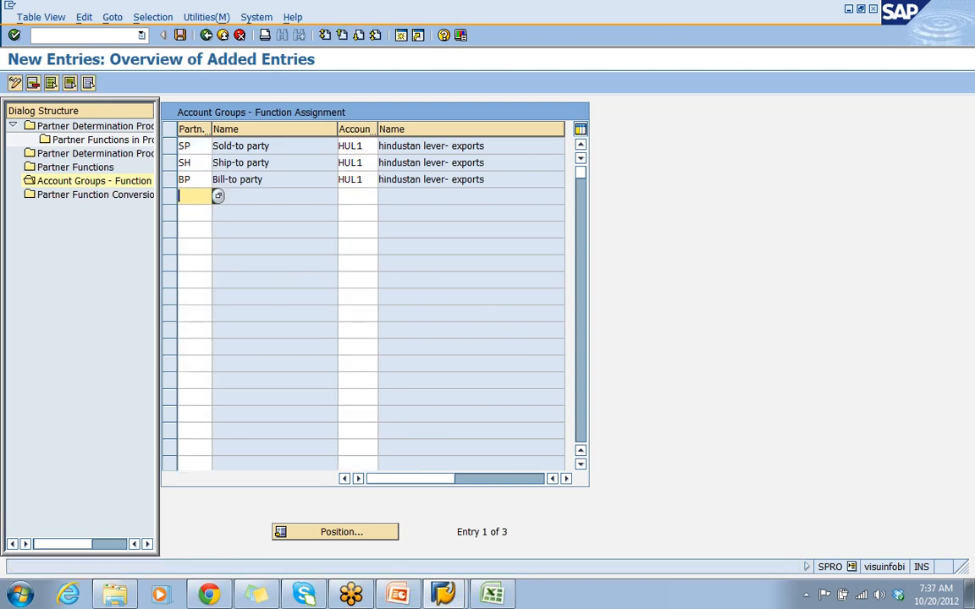
- Assign partner function PY to account group HUL1 and save the function assignments
{"action": "type", "text": "py"}
{"action": "left_click", "coordinate": [357, 195]}
{"action": "type", "text": "hul1"}
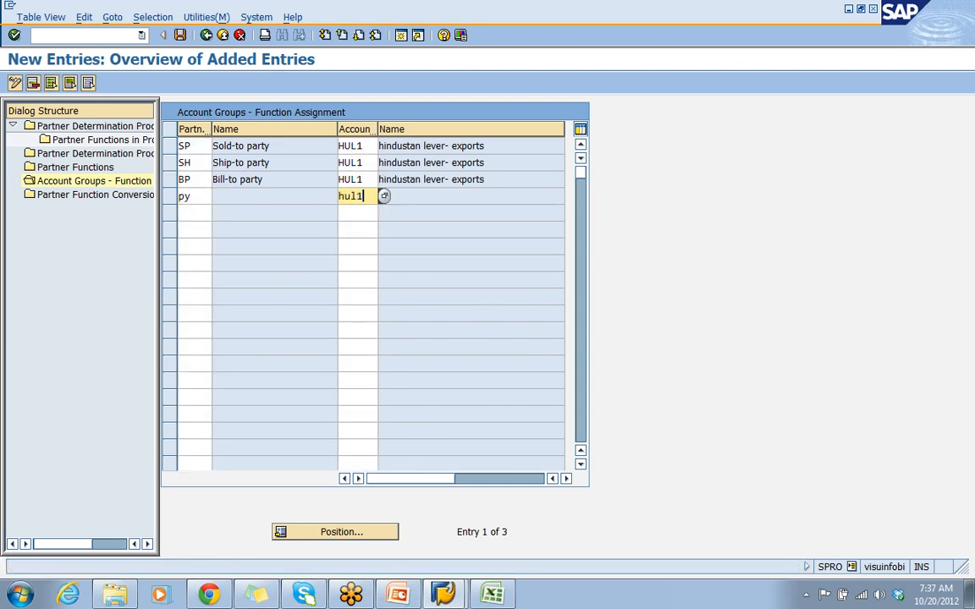
{"action": "key", "text": "Return"}
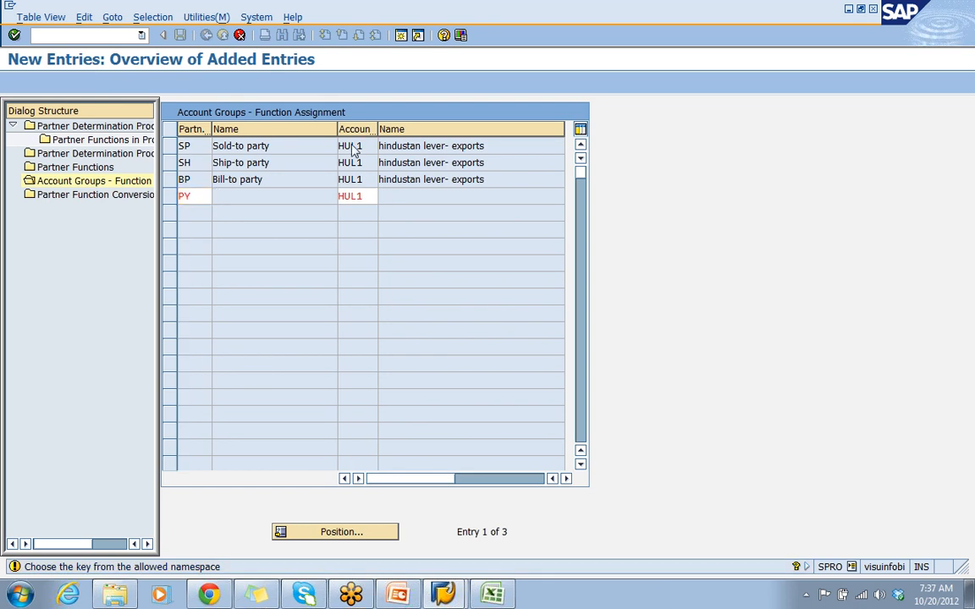
{"action": "key", "text": "Return"}
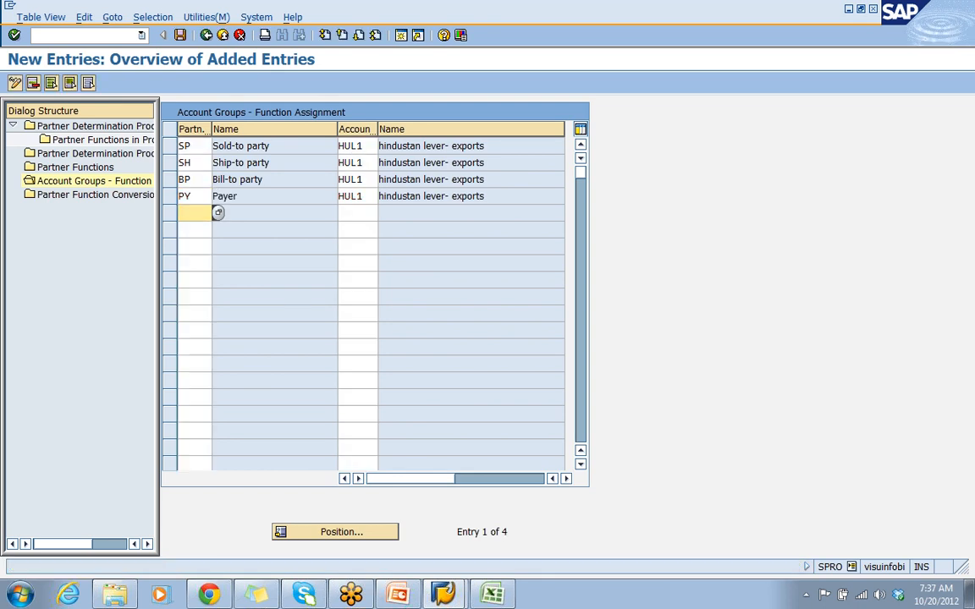
{"action": "left_click", "coordinate": [179, 35]}
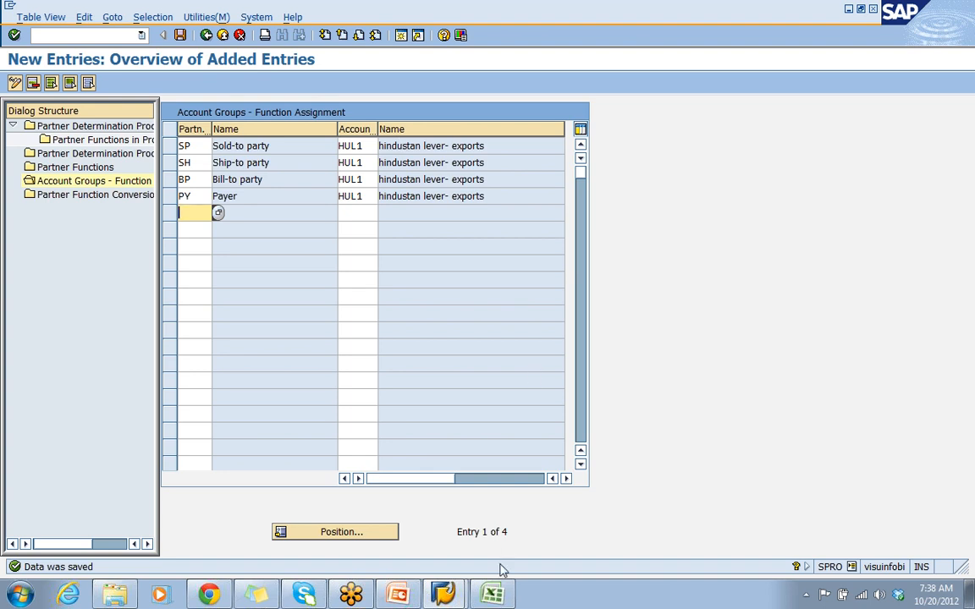
- Switch to Excel and review the Customer Master notes on Sheet4 up to the heading
{"action": "left_click", "coordinate": [491, 595]}
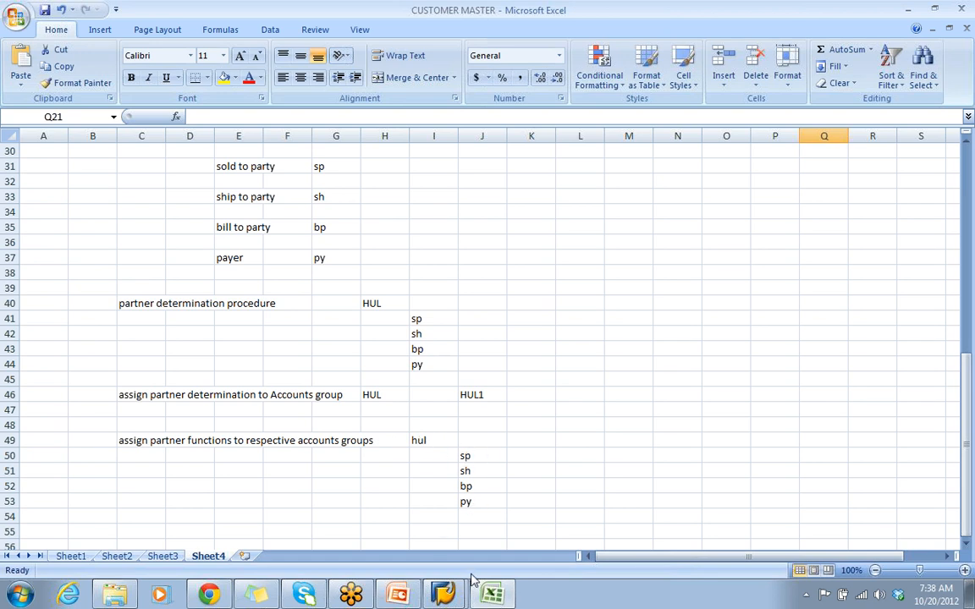
{"action": "left_click", "coordinate": [637, 499]}
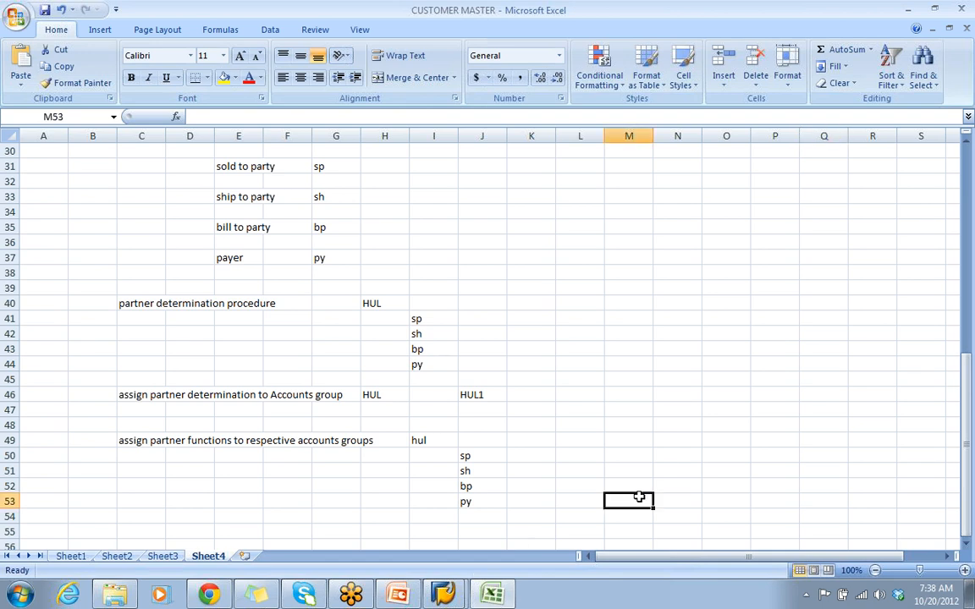
{"action": "left_click", "coordinate": [968, 247]}
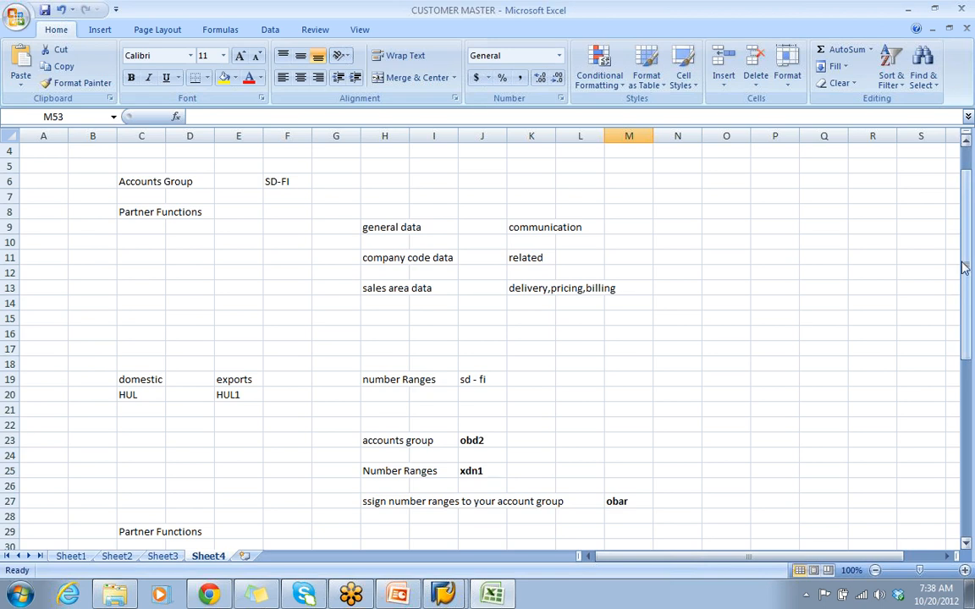
{"action": "left_click_drag", "start_coordinate": [967, 297], "coordinate": [969, 230]}
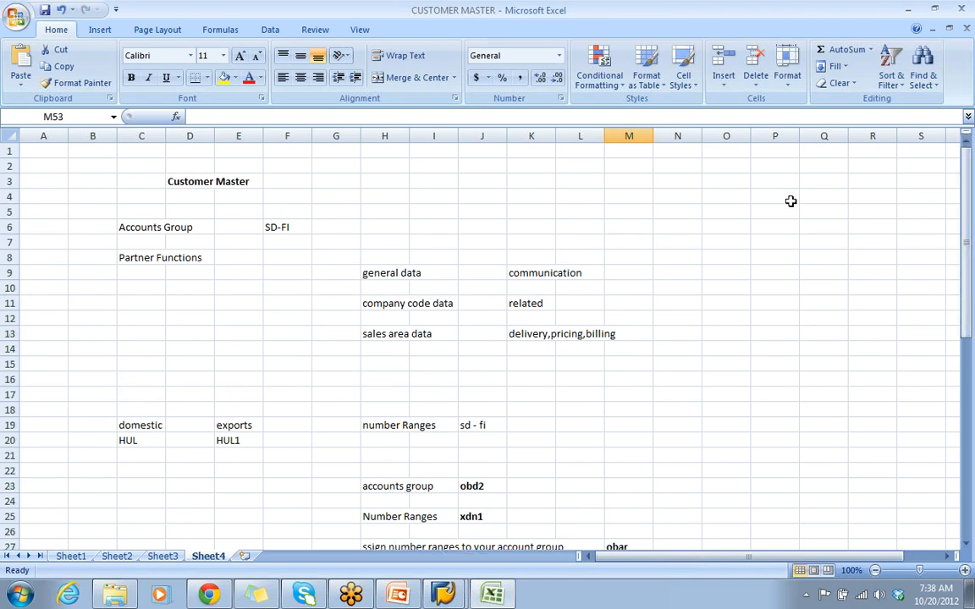